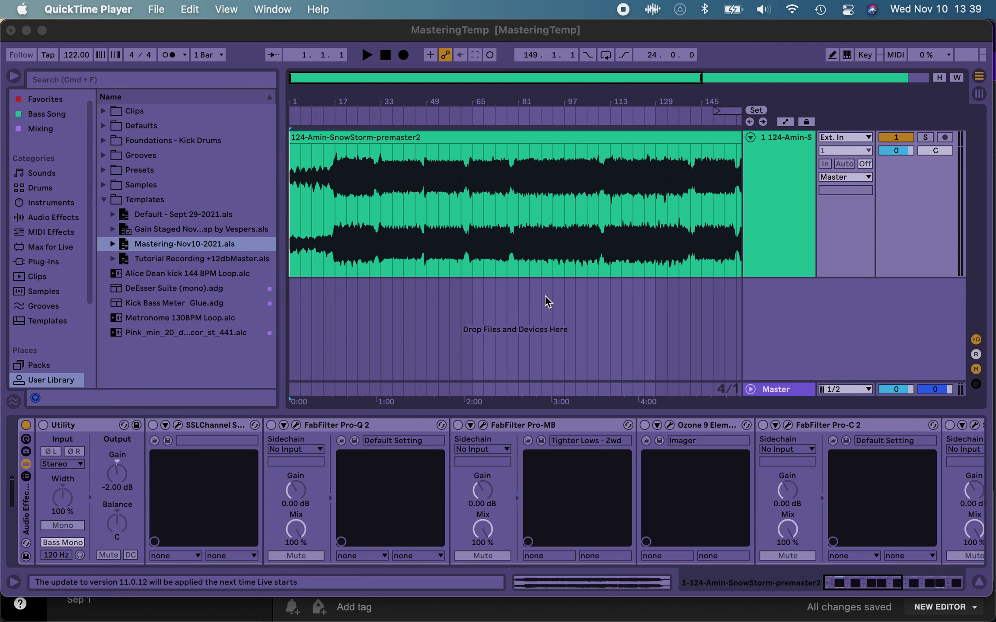
Step: Show the Master track's devices and open the last Voxengo SPAN, the mid/side analyzer, moving its window aside
left_click(785, 387)
left_click(786, 387)
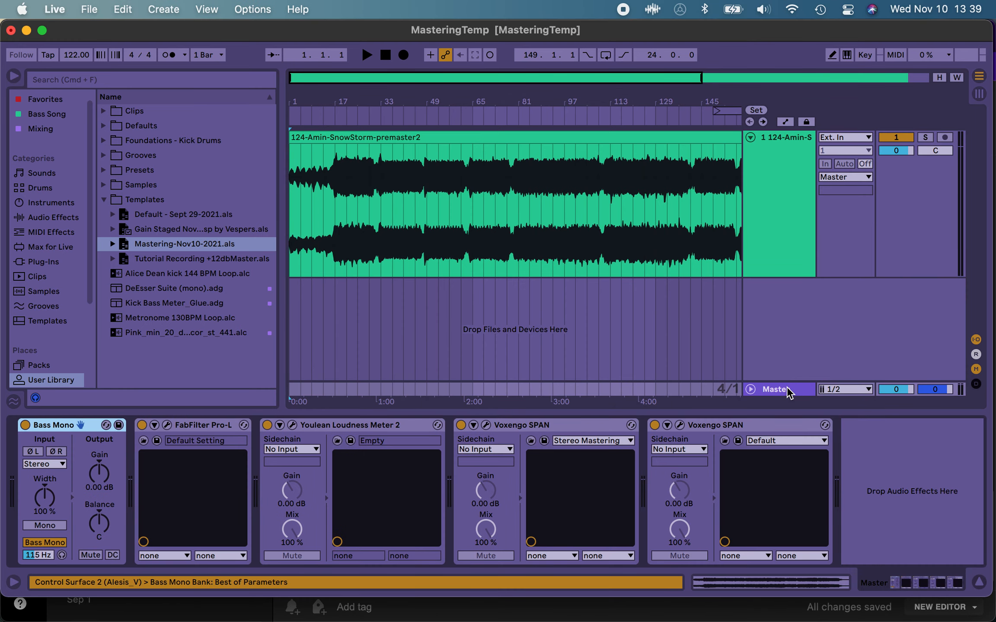
left_click(681, 425)
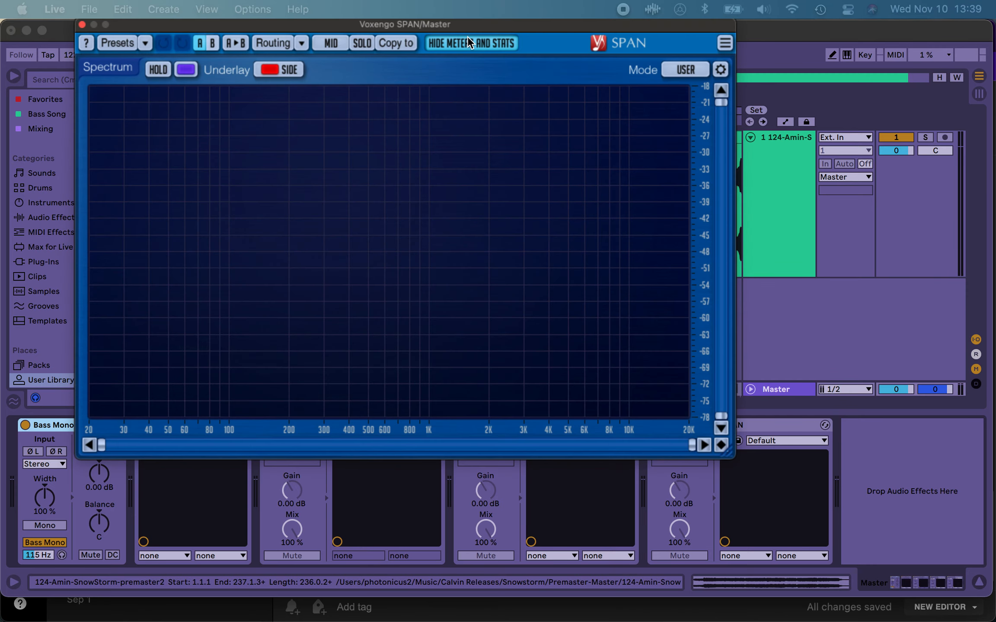
left_click_drag(471, 25, 412, 14)
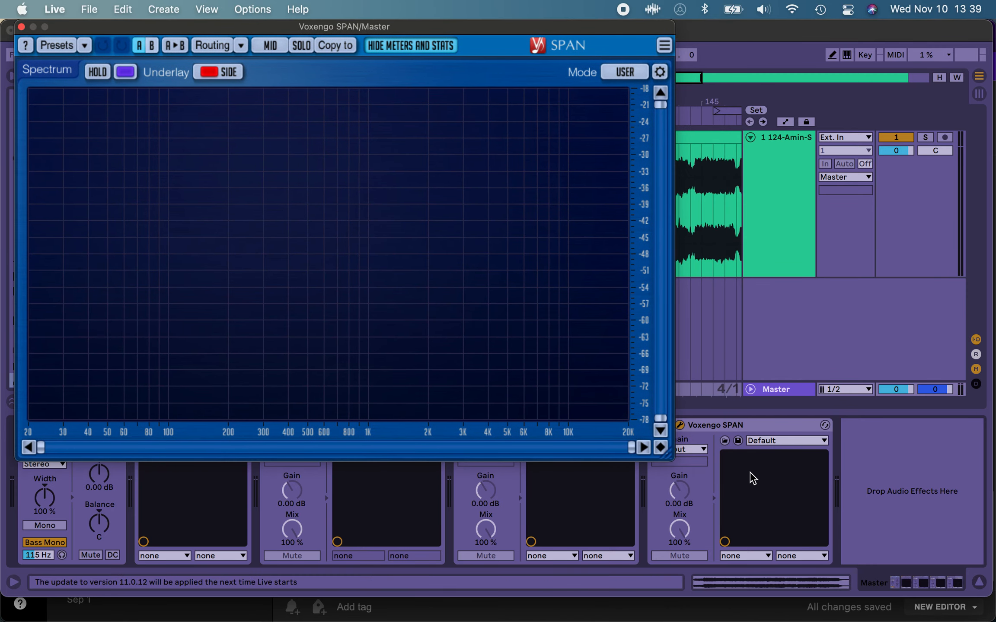
mouse_move(562, 25)
left_mouse_down()
mouse_move(519, 26)
mouse_move(574, 24)
left_mouse_up()
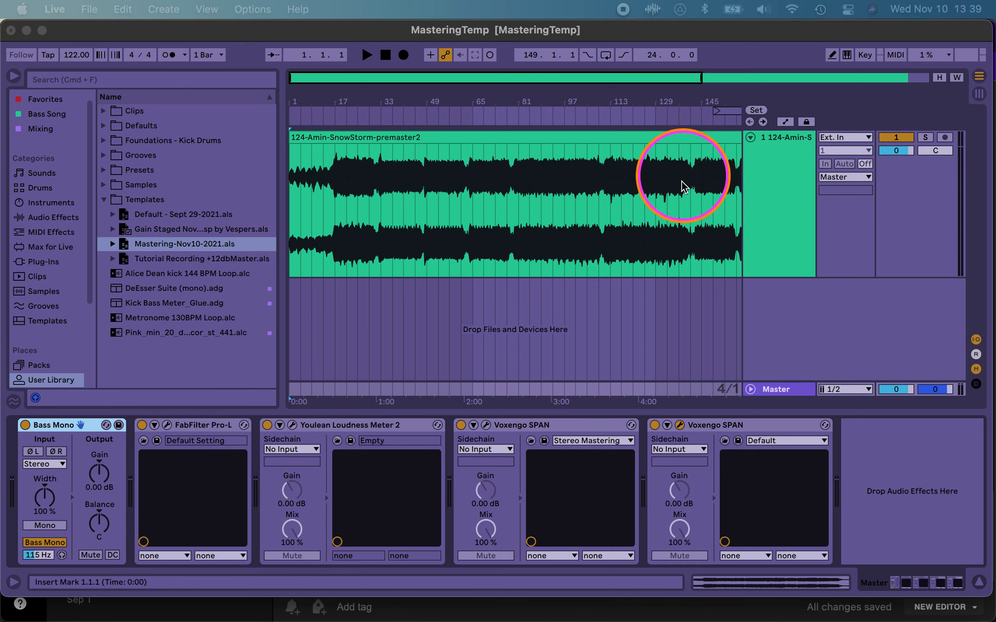
Step: Open the Voxengo SPAN that uses the Stereo Mastering preset and move the mid/side SPAN window down to uncover the waveform
left_click(521, 425)
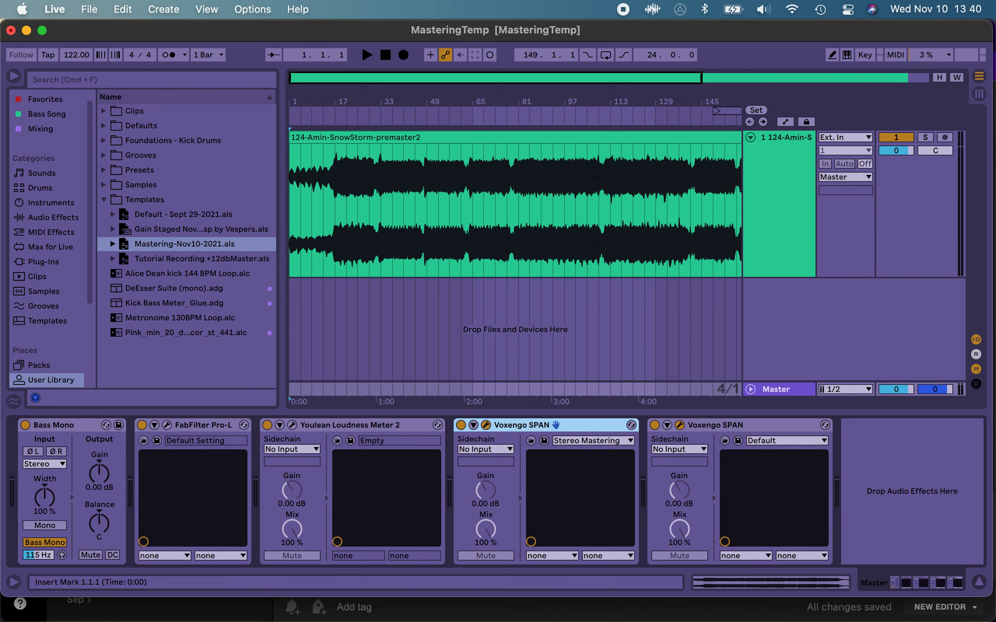
left_click(486, 425)
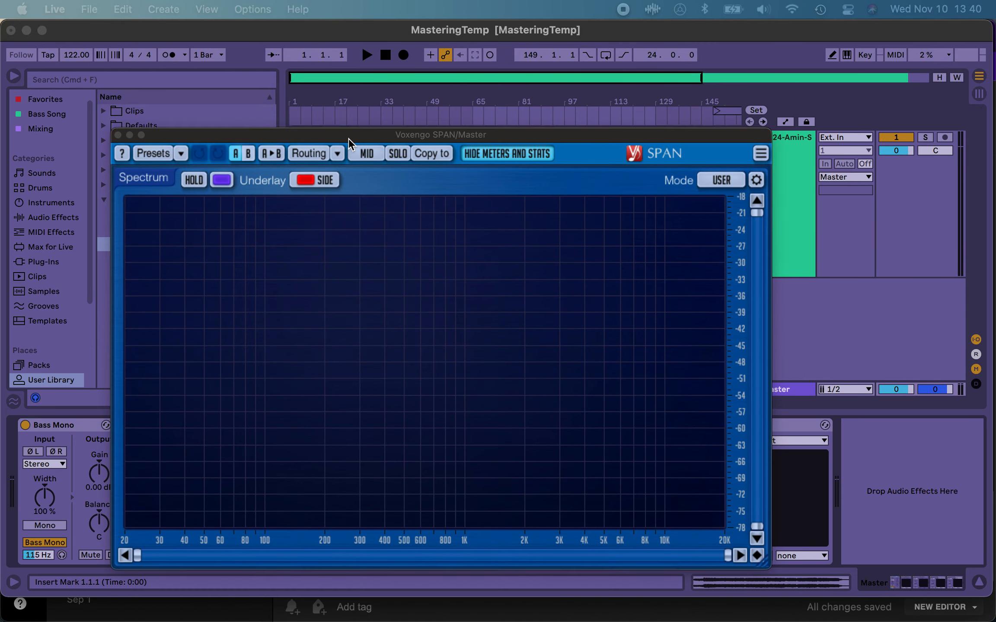
left_click(349, 138)
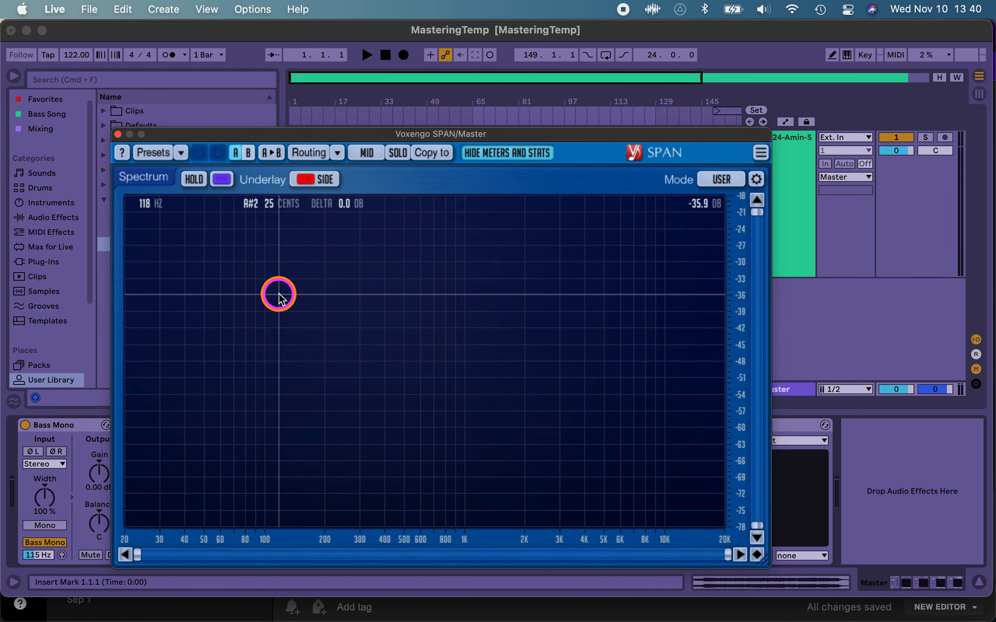
left_click_drag(438, 134, 474, 260)
Step: Play the premaster from bar 53, examine its mid and side spectrum in SPAN, and stop playback
left_click(442, 204)
left_click(459, 260)
key("space")
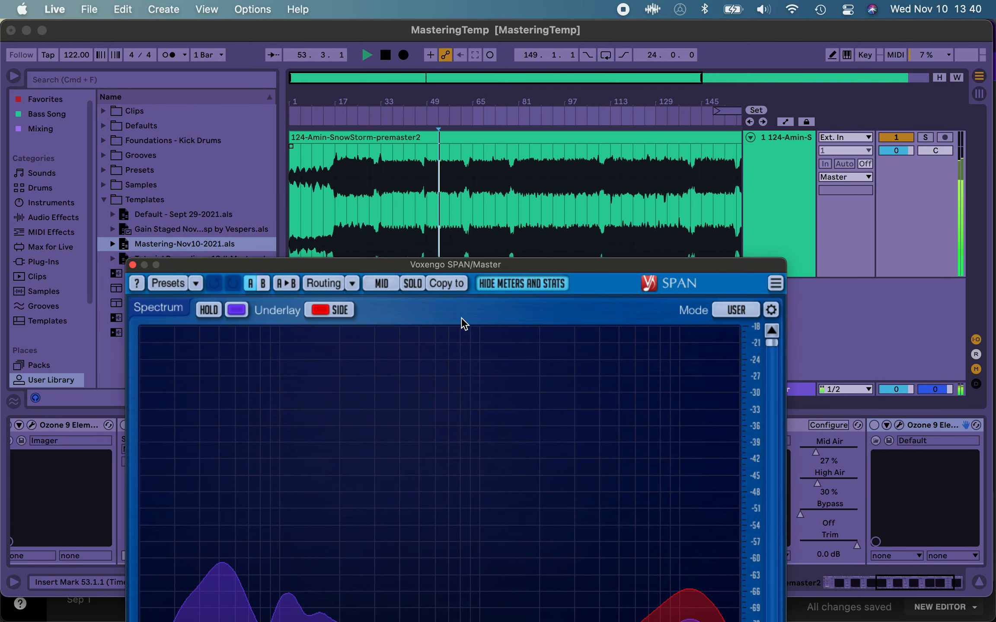
left_click_drag(461, 266, 470, 110)
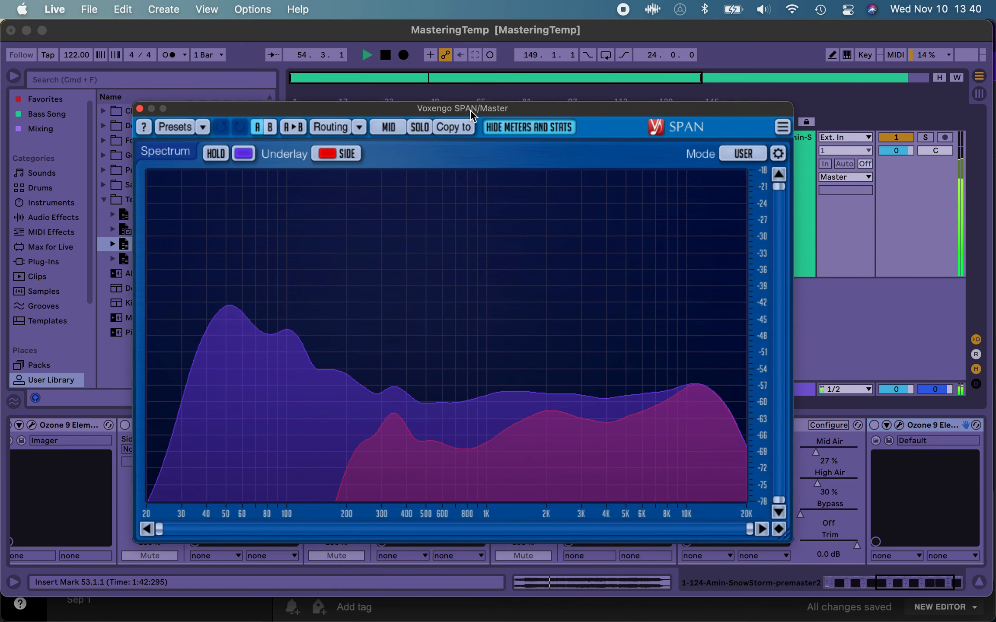
key("space")
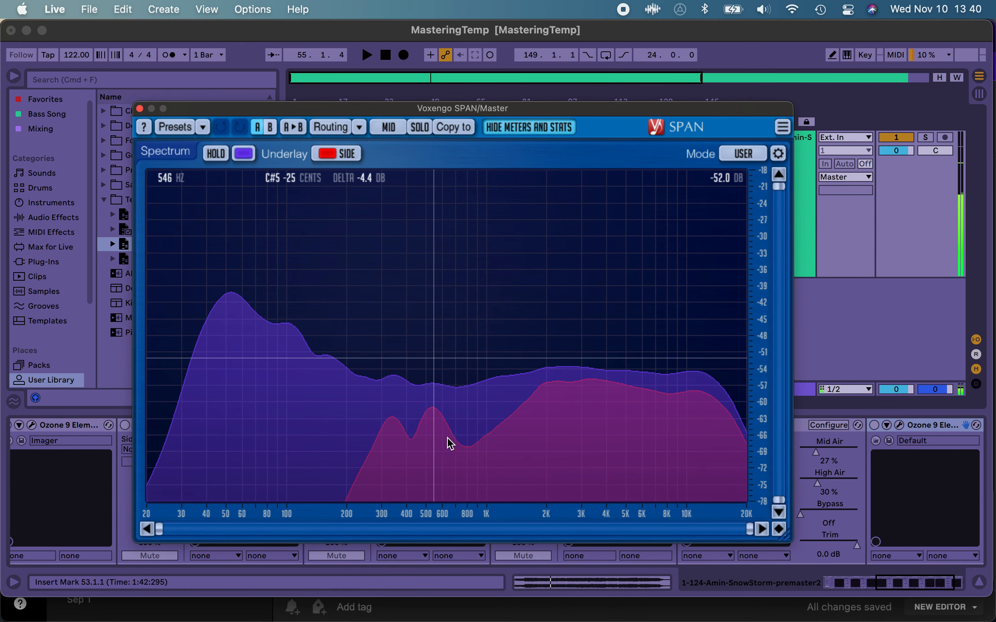
left_click(541, 447)
left_click(651, 447)
left_click(507, 475)
left_click(428, 480)
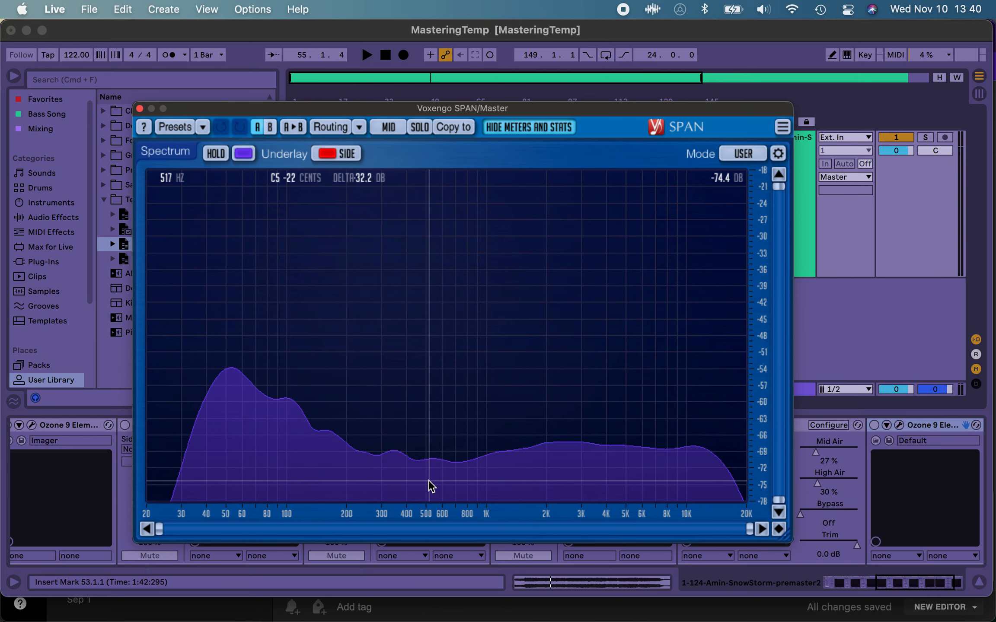
Step: Bring up the left/right SPAN analyzer, reposition its window and inspect its spectrum display
left_click_drag(391, 109, 371, 147)
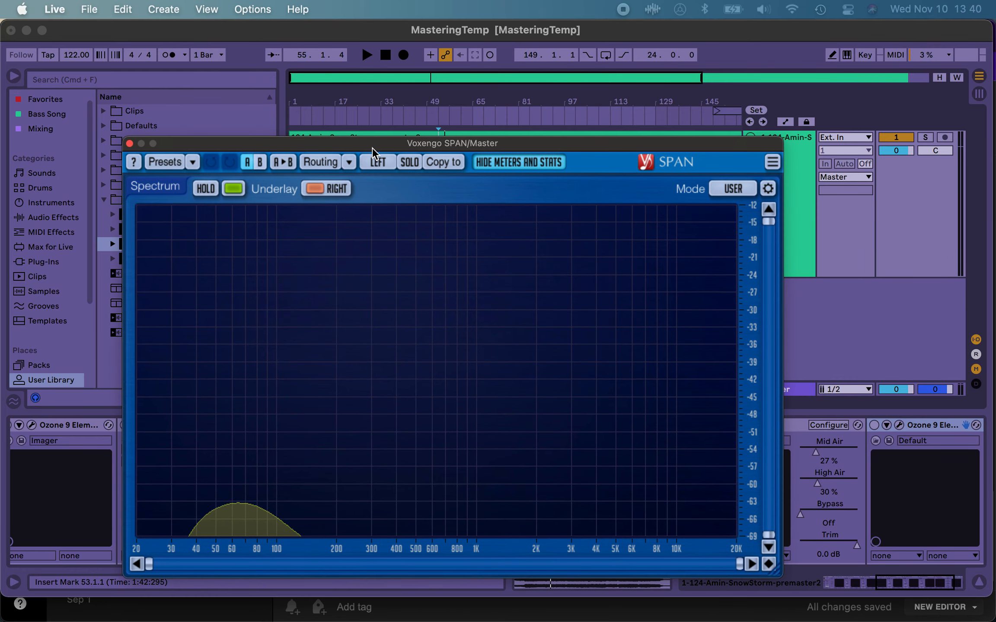
left_click(452, 320)
left_click(452, 321)
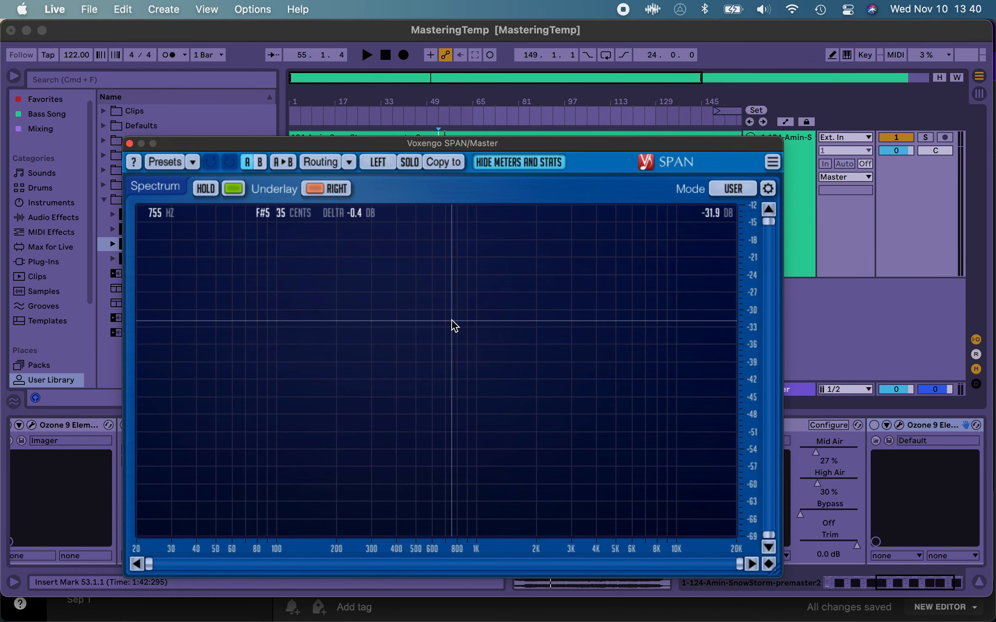
left_click(307, 232)
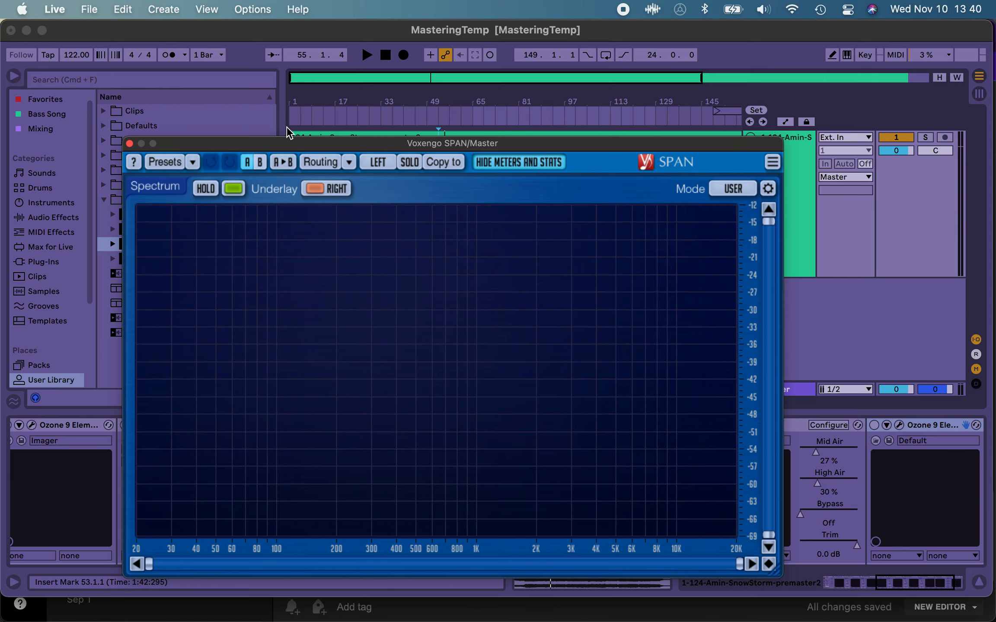
Step: Open the left/right SPAN's Preset Manager and point out the Stereo Mastering preset in the Session Bank
left_click(192, 167)
left_click(185, 164)
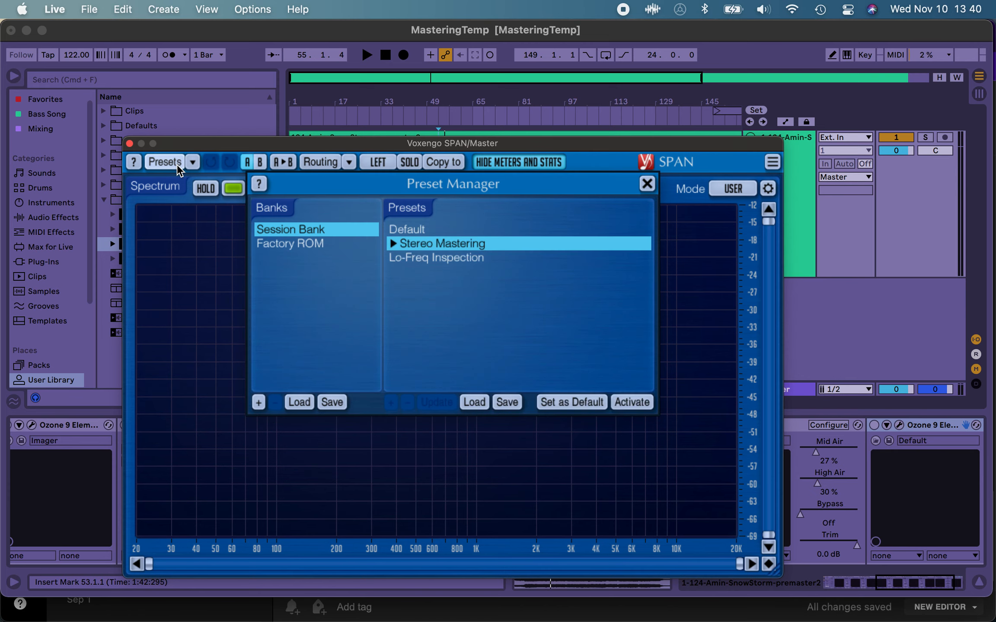
left_click(406, 250)
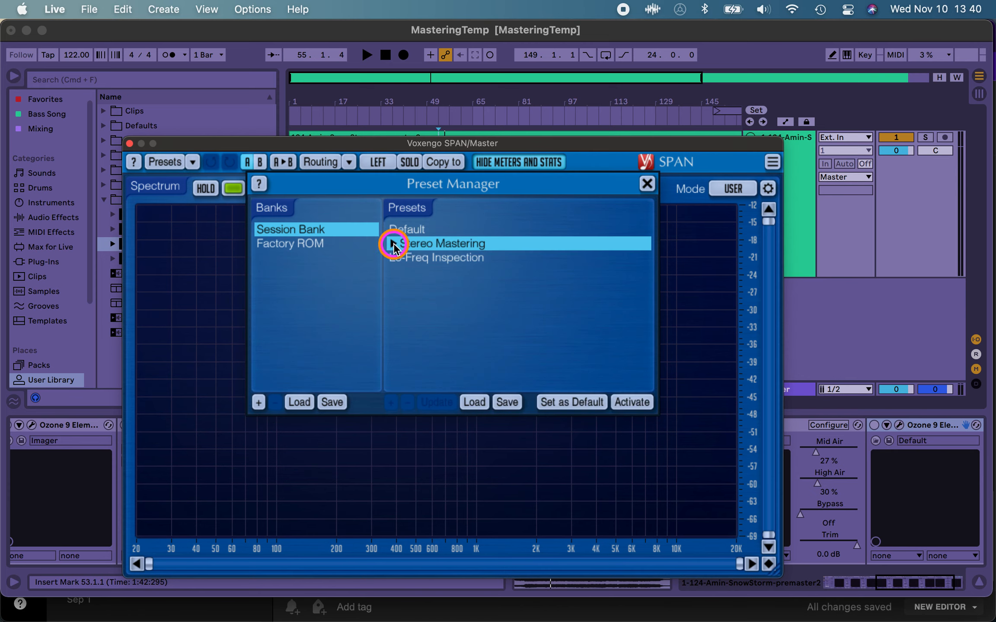
left_click(394, 244)
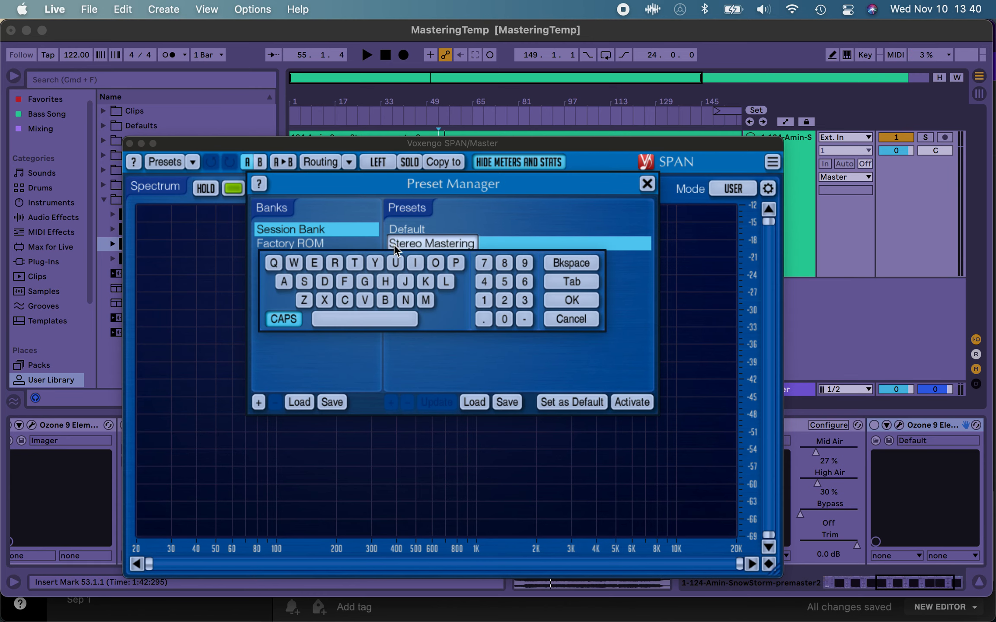
left_click(512, 218)
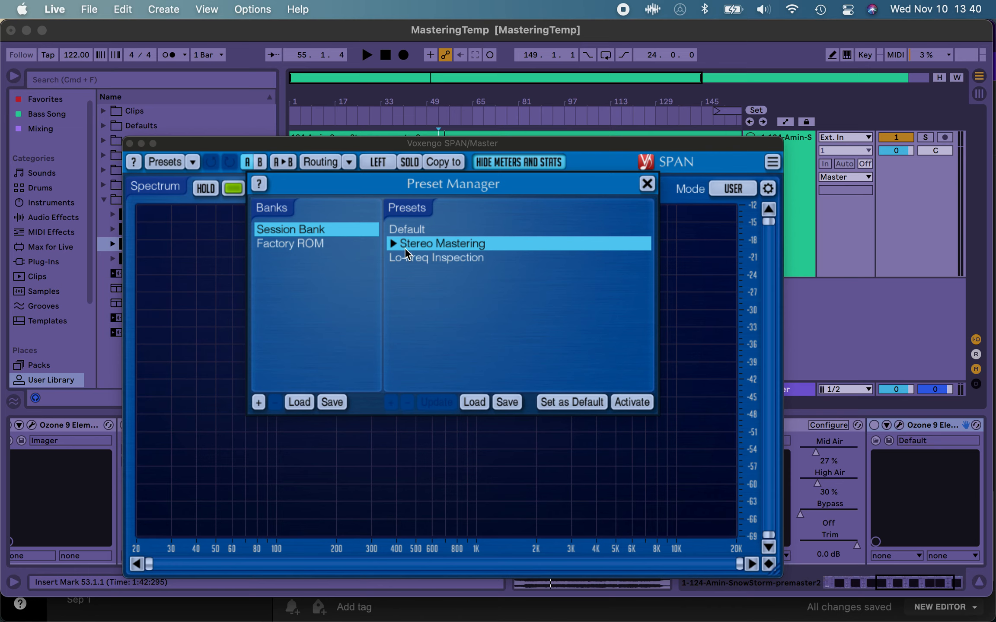
left_click(471, 247)
Step: Turn on the myPoint pointer highlight and return to the SPAN Preset Manager
left_click(615, 38)
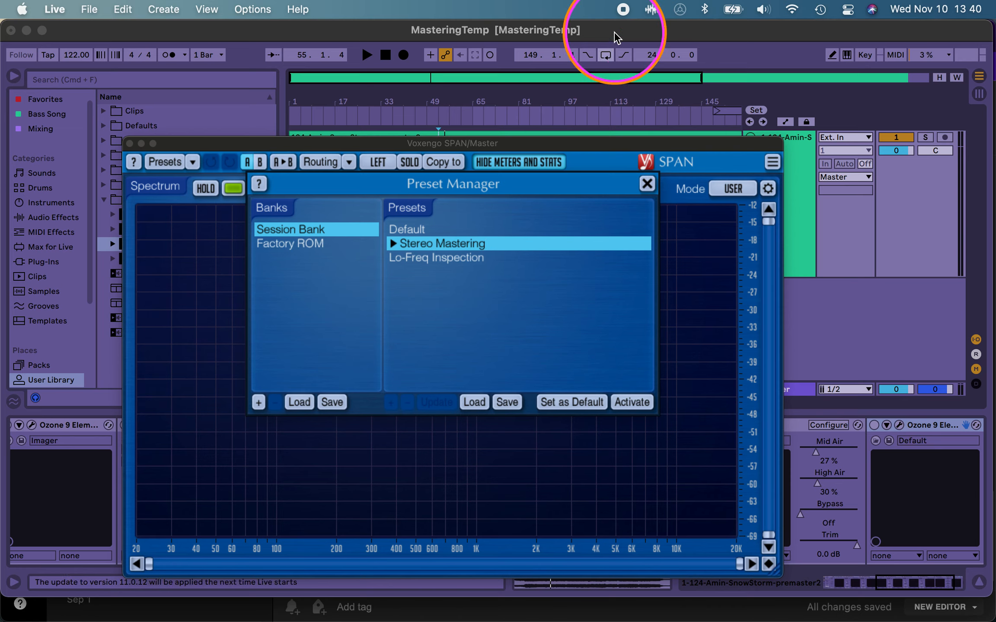
left_click(679, 9)
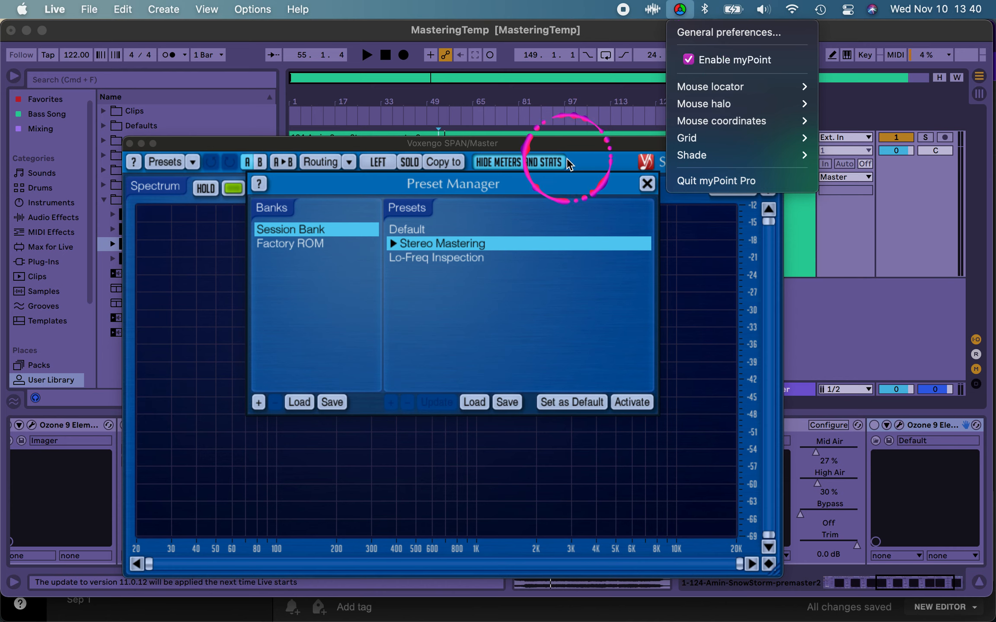
left_click(469, 237)
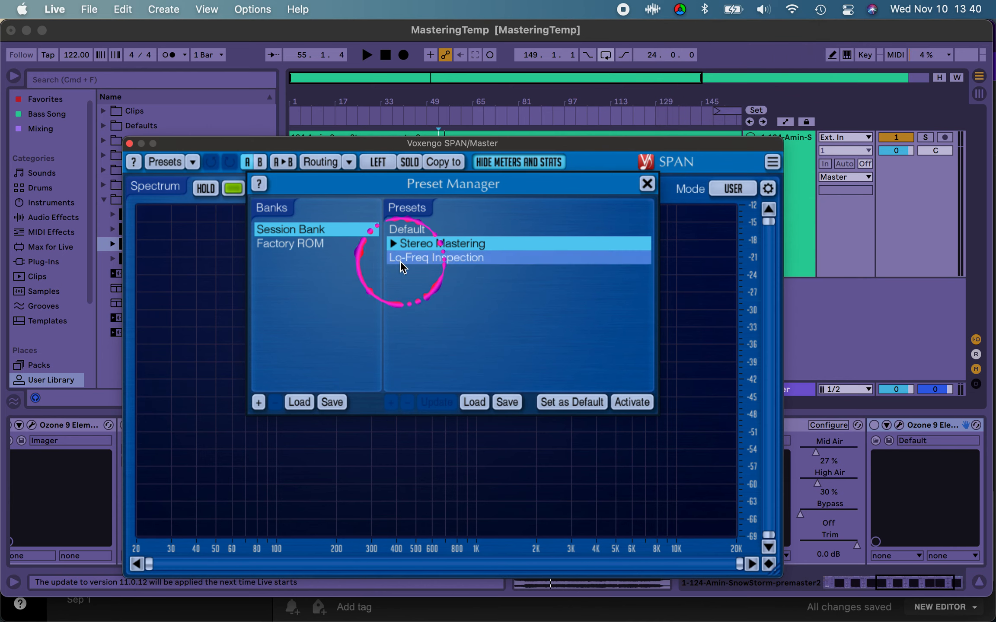
Step: View the Stereo Mastering preset in the Factory ROM bank and close the Preset Manager
left_click(305, 243)
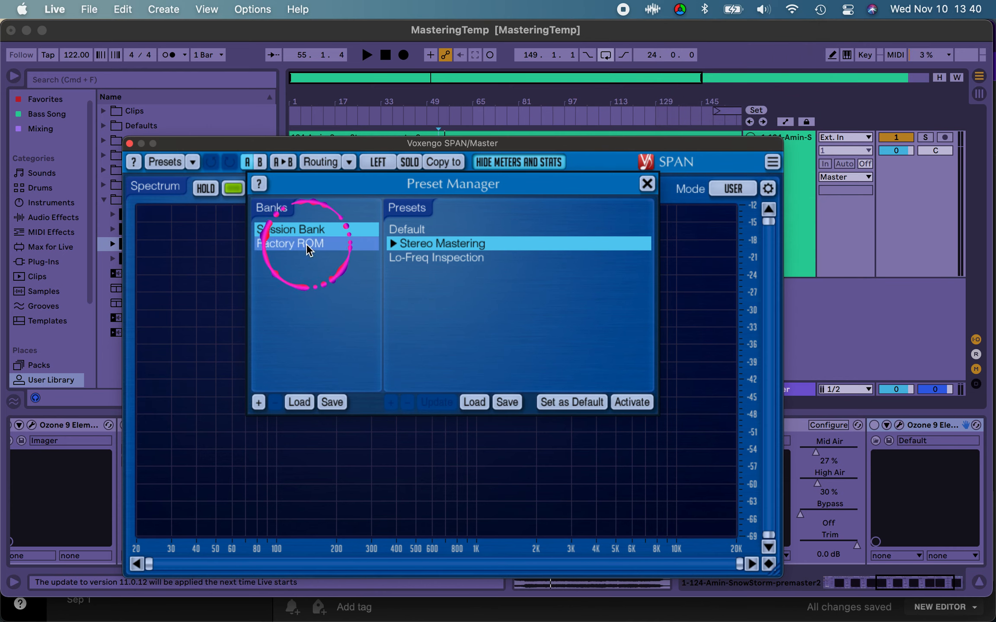
left_click(430, 243)
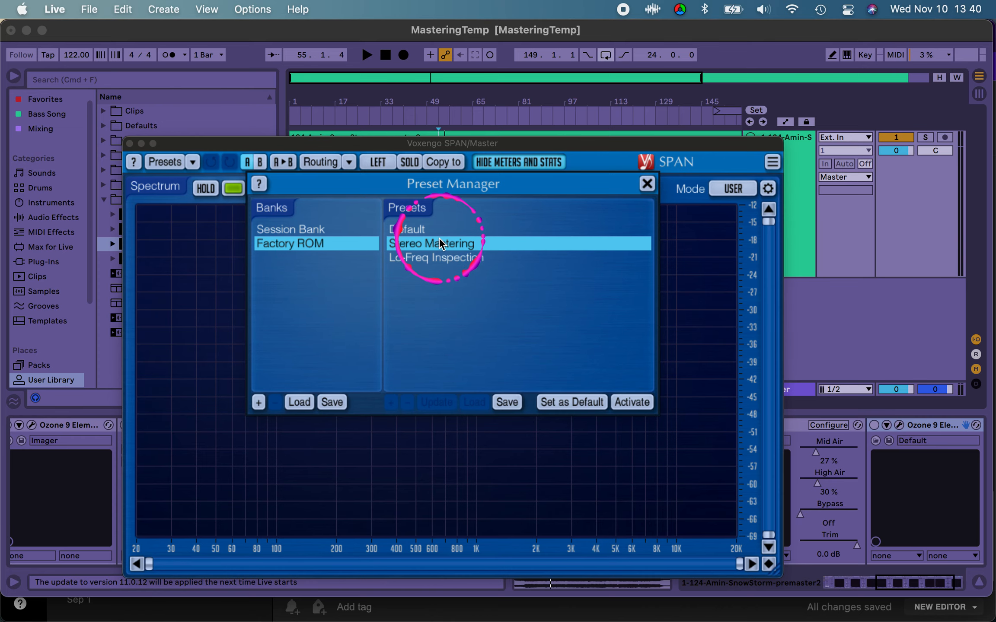
left_click(298, 229)
left_click(494, 308)
left_click(640, 360)
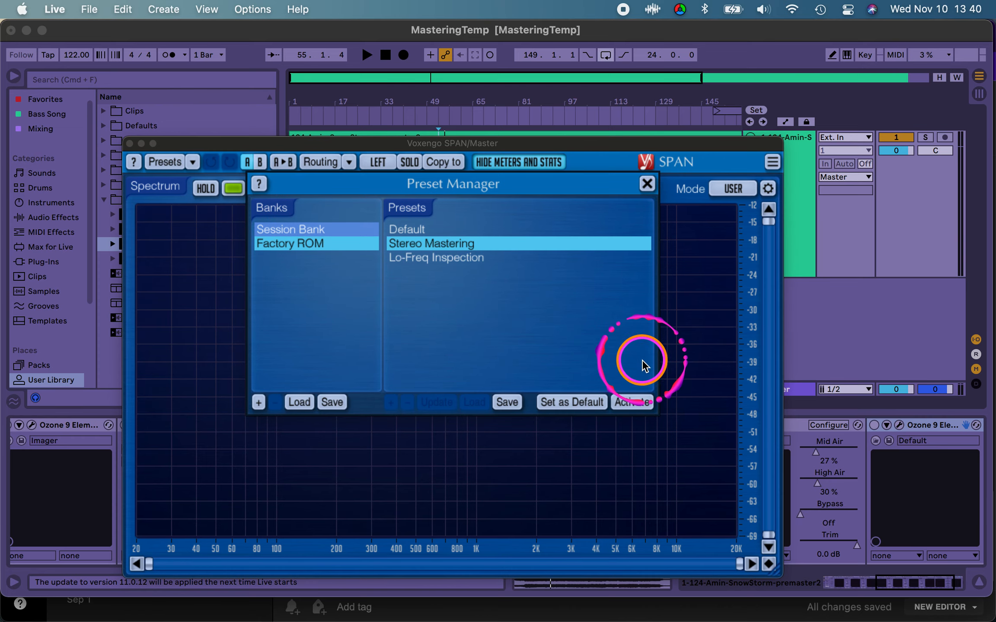
left_click(646, 184)
Step: Arrange the two SPAN windows so the mid/side analyzer sits above the left/right analyzer
left_click(447, 441)
left_click(449, 232)
left_click(450, 232)
left_click(462, 149)
left_click(462, 138)
left_click(465, 142)
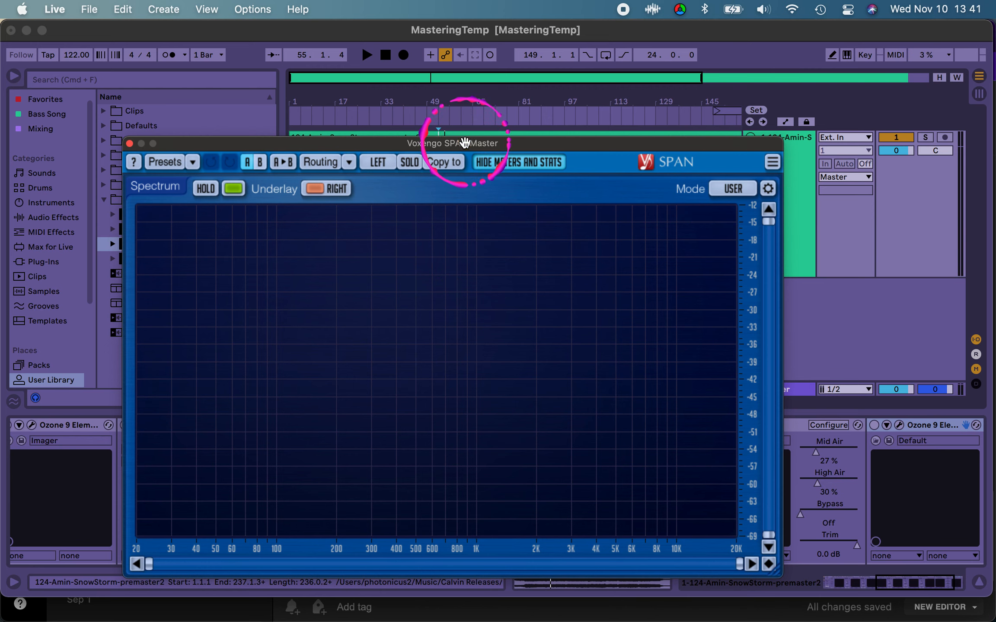
left_click_drag(465, 142, 426, 103)
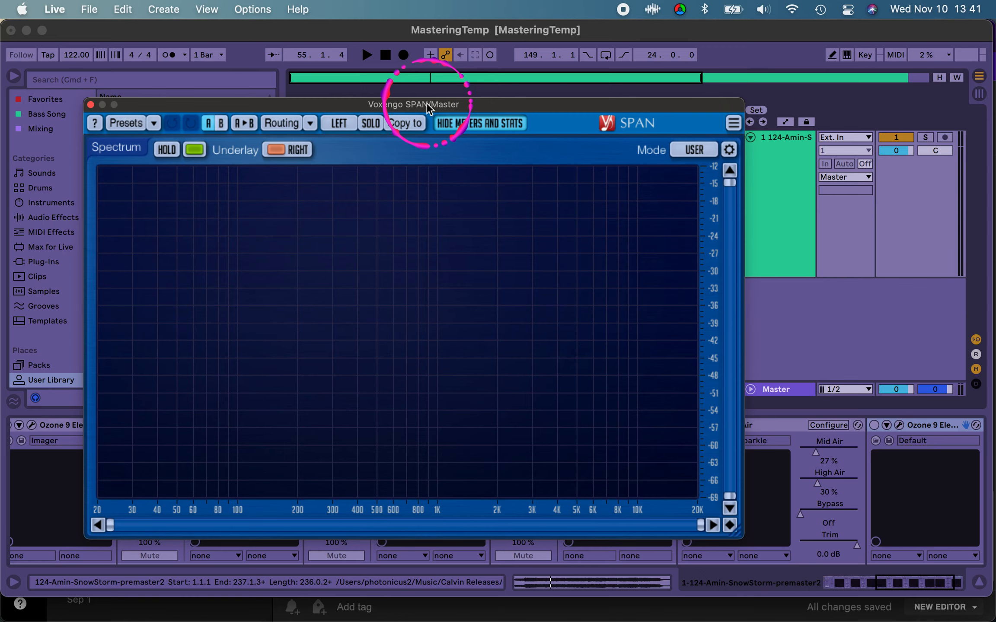
left_click_drag(426, 103, 368, 31)
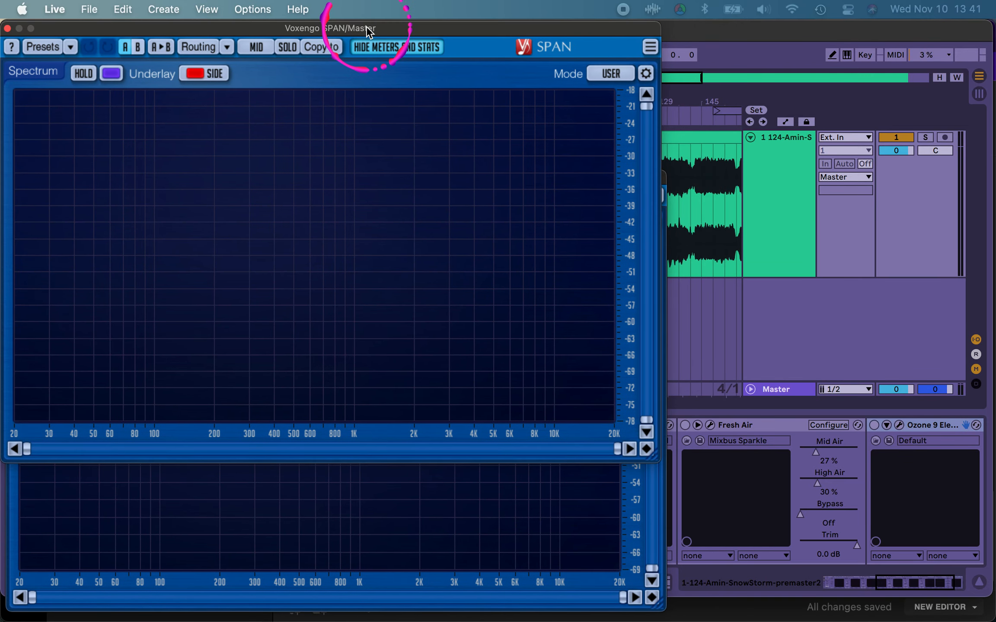
Step: Bring the left/right and mid/side SPAN windows forward in turn to compare their displays
left_click(425, 492)
left_click(499, 499)
left_click(499, 499)
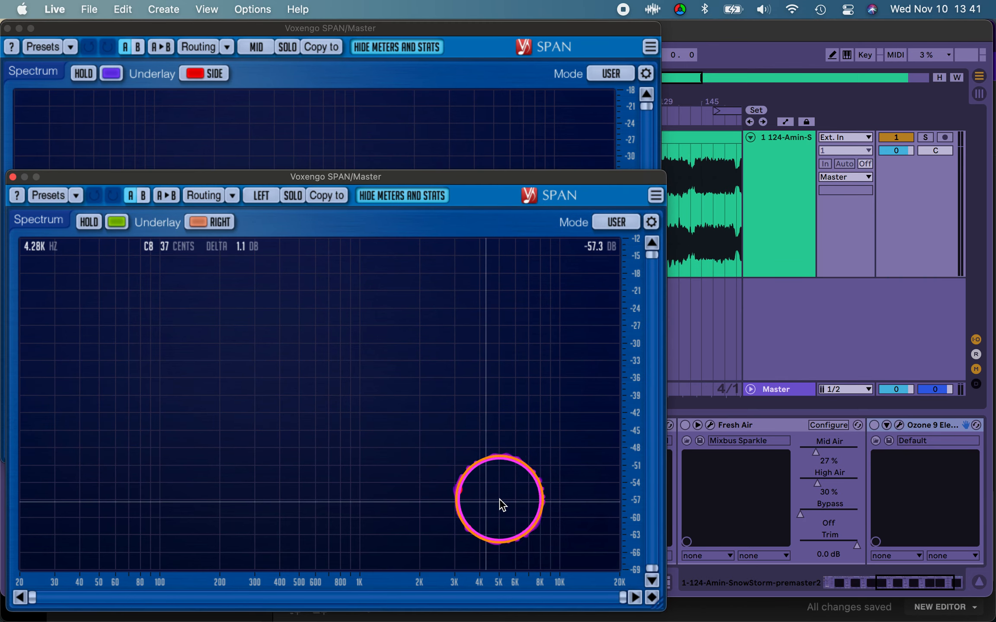
left_click(513, 134)
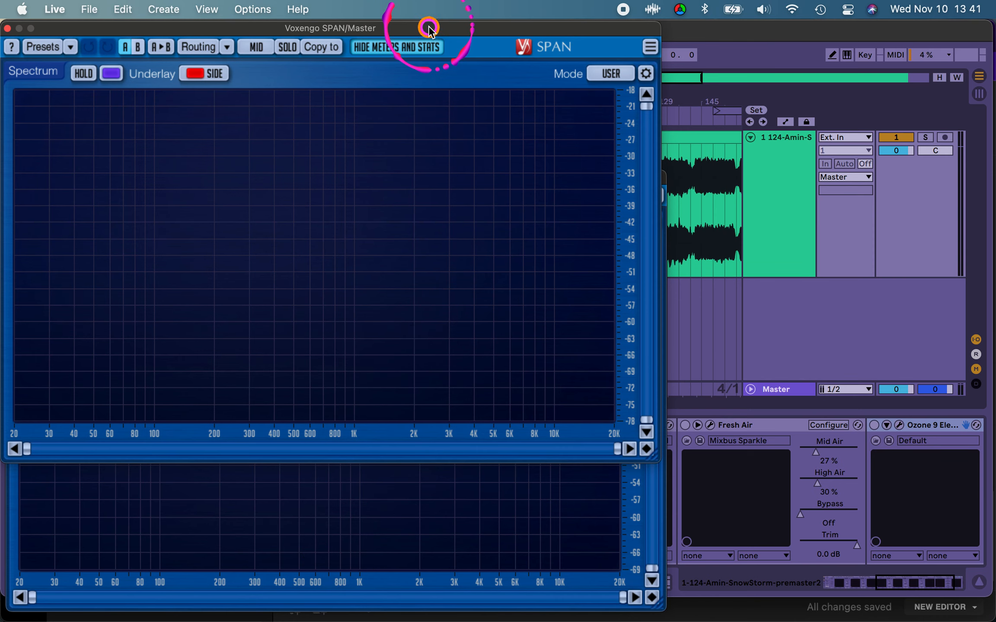
left_click_drag(428, 24, 429, 21)
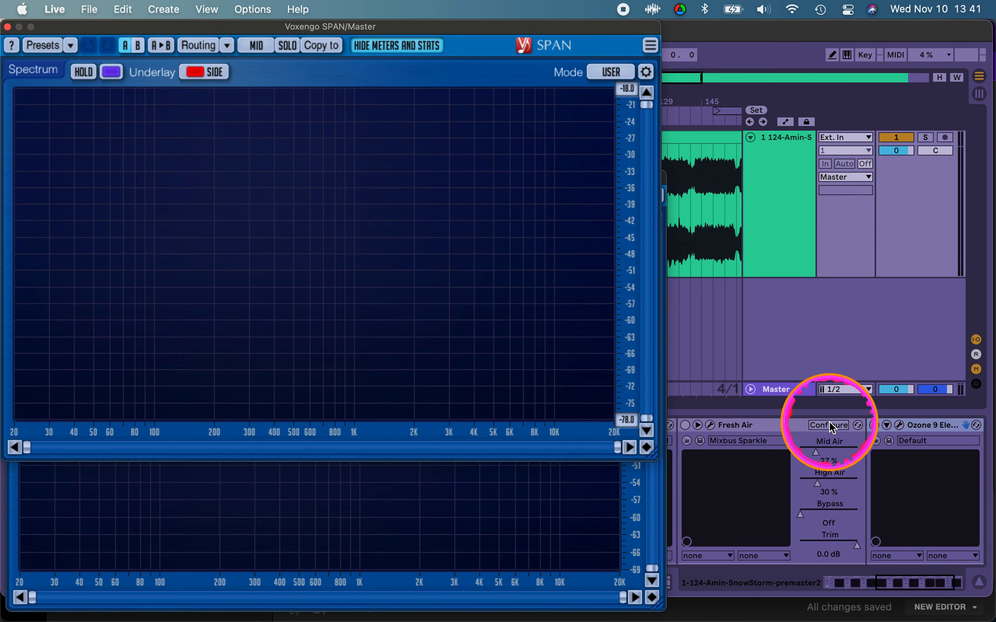
Step: Show the Master track's device chain again and close both SPAN windows
left_click(788, 394)
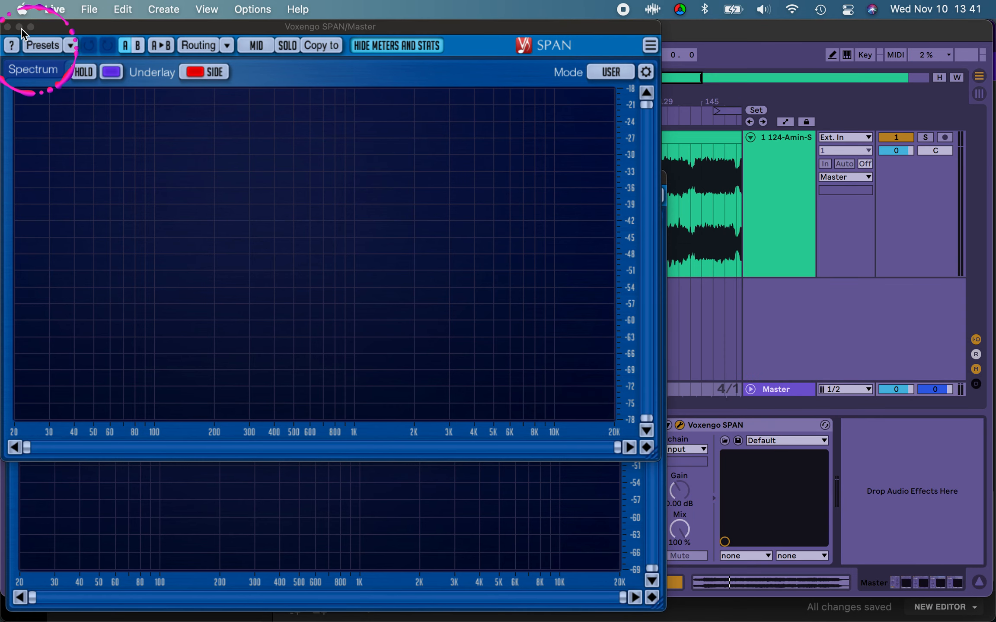
left_click(8, 27)
left_click(261, 195)
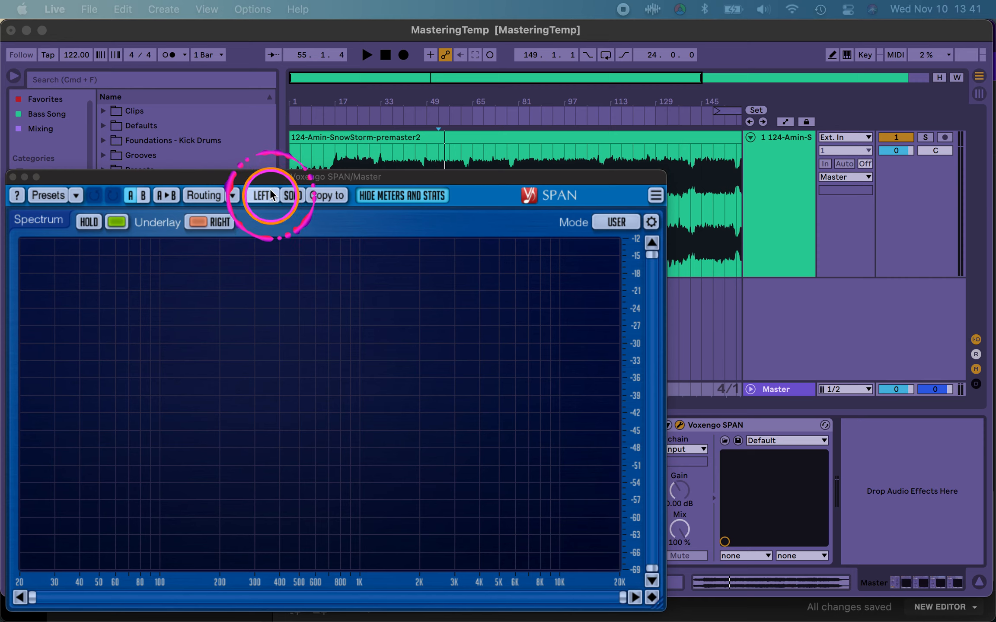
left_click(275, 320)
left_click_drag(274, 180, 283, 0)
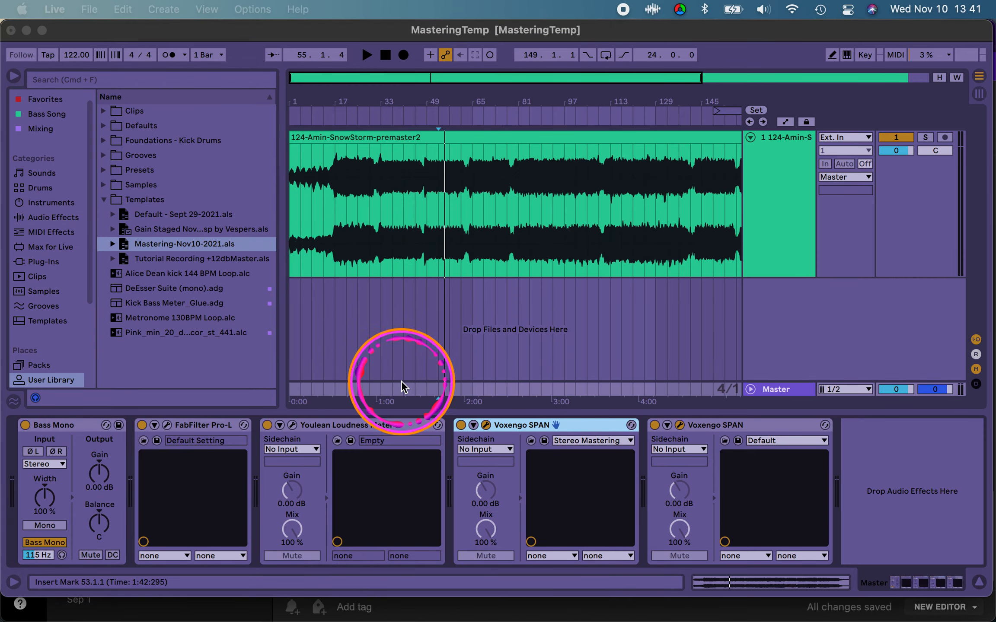
Step: Open the Youlean Loudness Meter 2 on the Master track and place its window beside the waveform
left_click(293, 426)
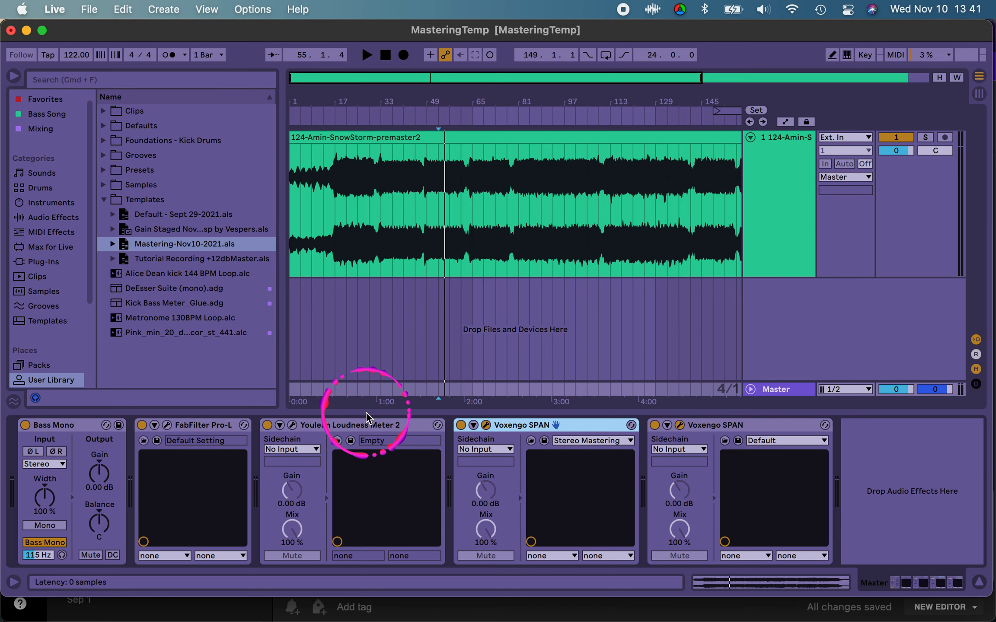
left_click_drag(842, 32, 679, 75)
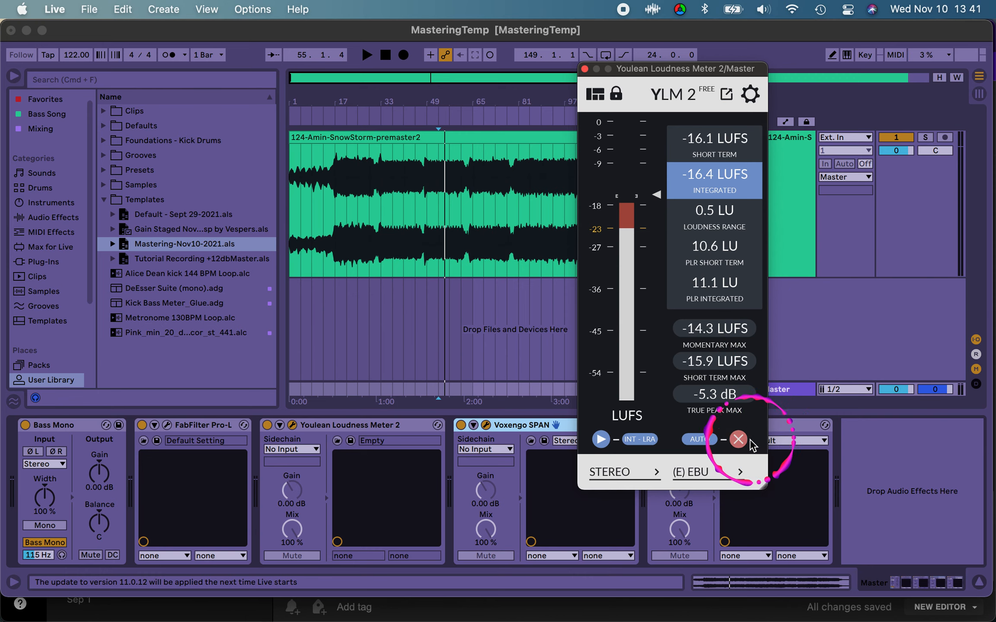
Step: Turn on the histogram in the Loudness Meter's view settings and move the widened window fully into view
left_click(595, 94)
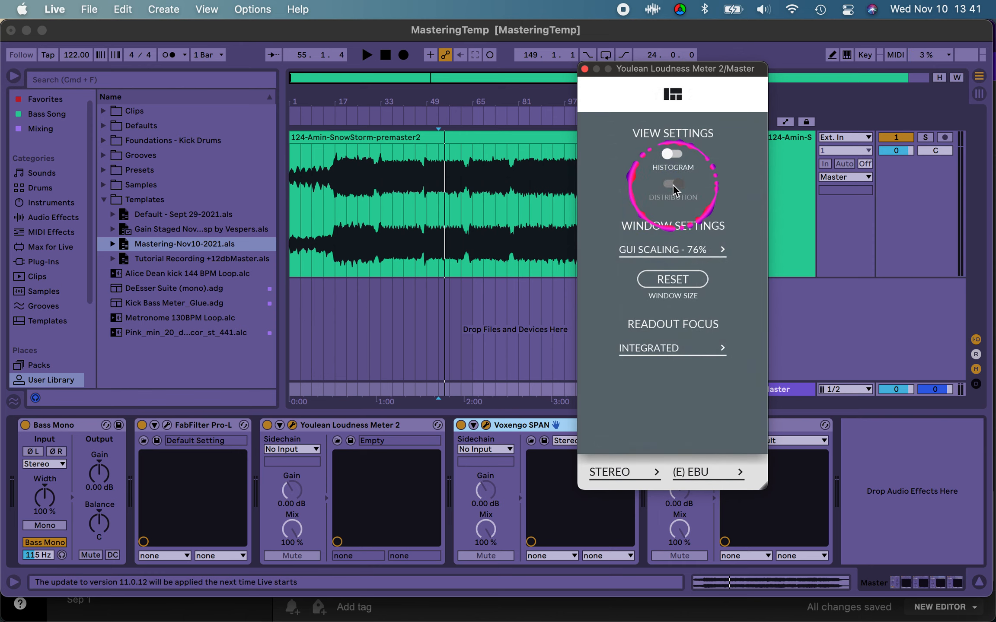
left_click(674, 154)
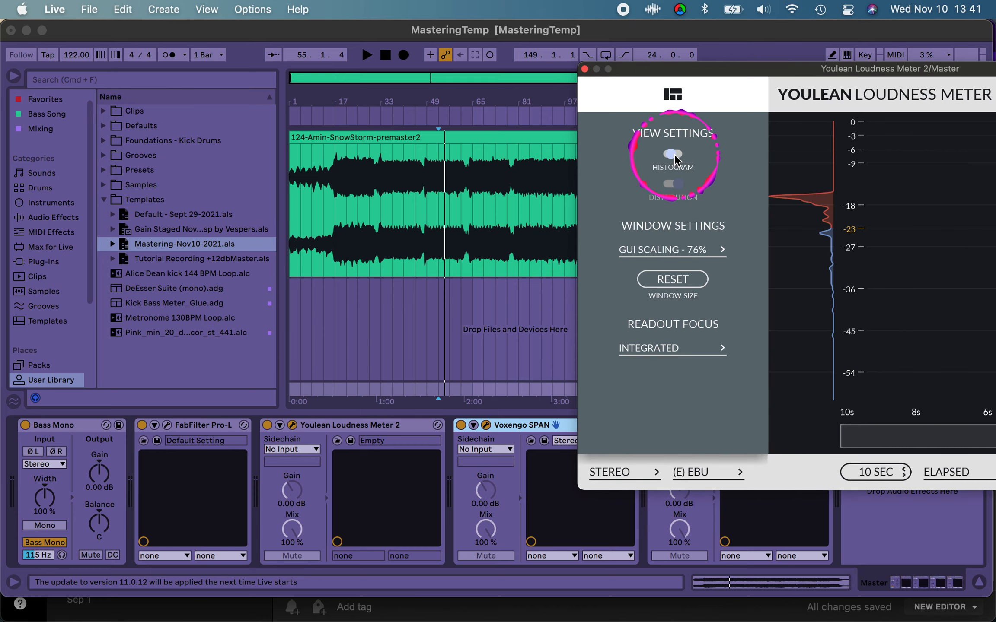
left_click_drag(731, 73, 490, 116)
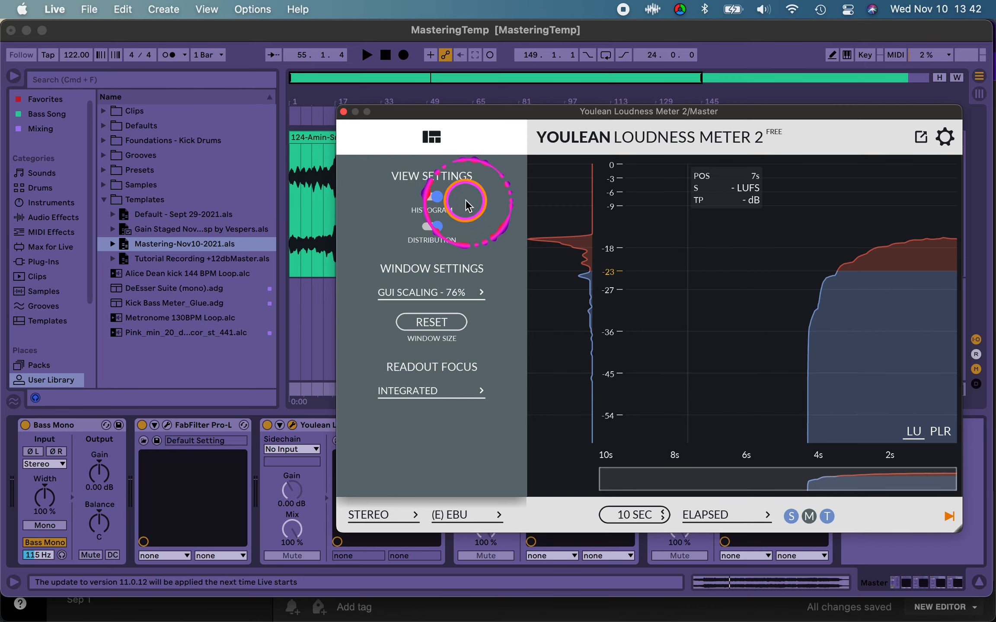
Step: Turn off the histogram, leave the view settings and move the compact meter window over the middle of the waveform
left_click(431, 198)
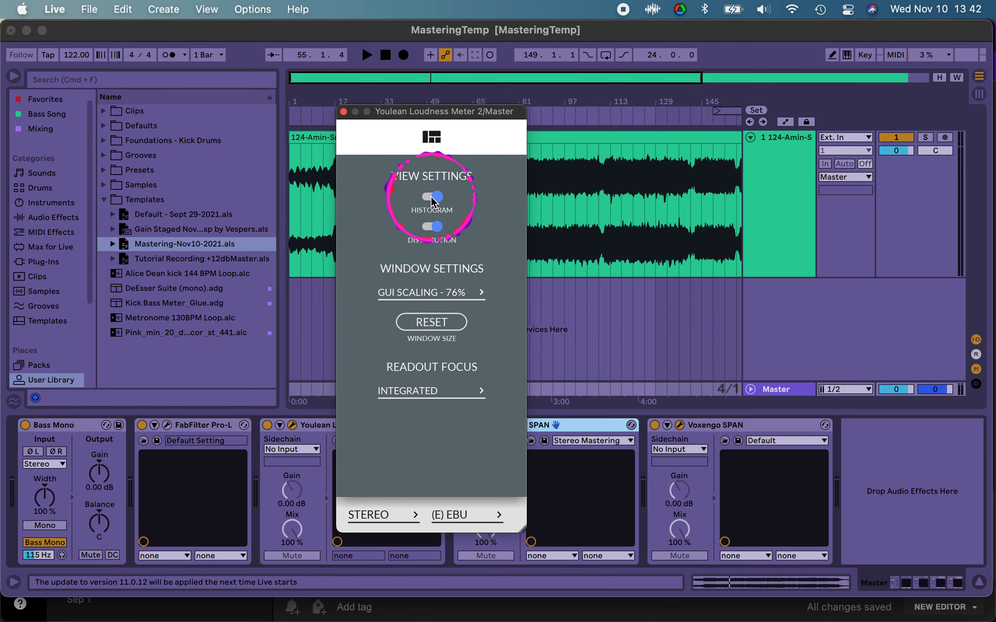
left_click(431, 137)
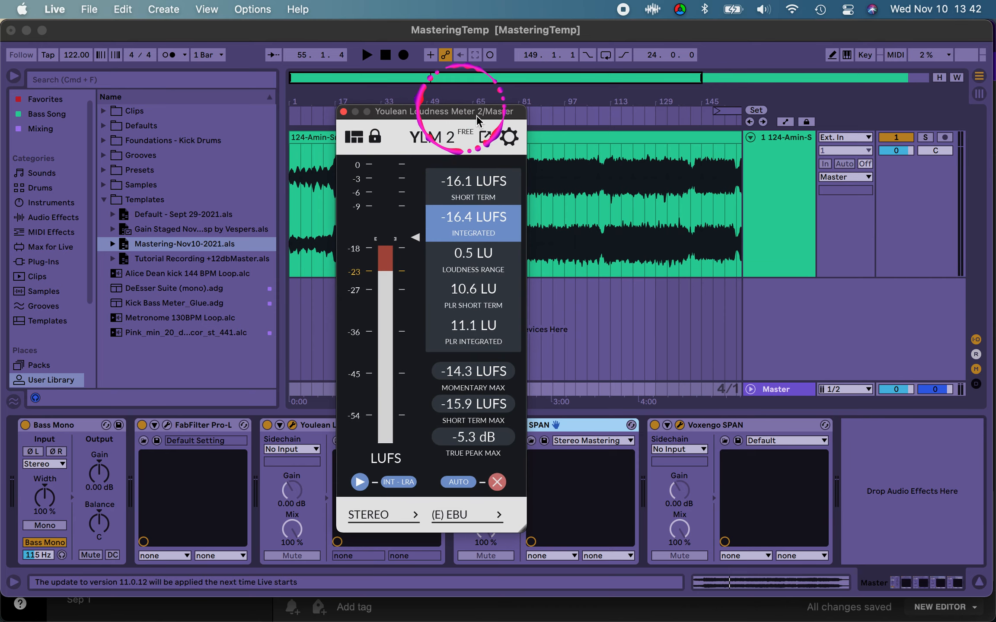
left_click_drag(460, 111, 613, 105)
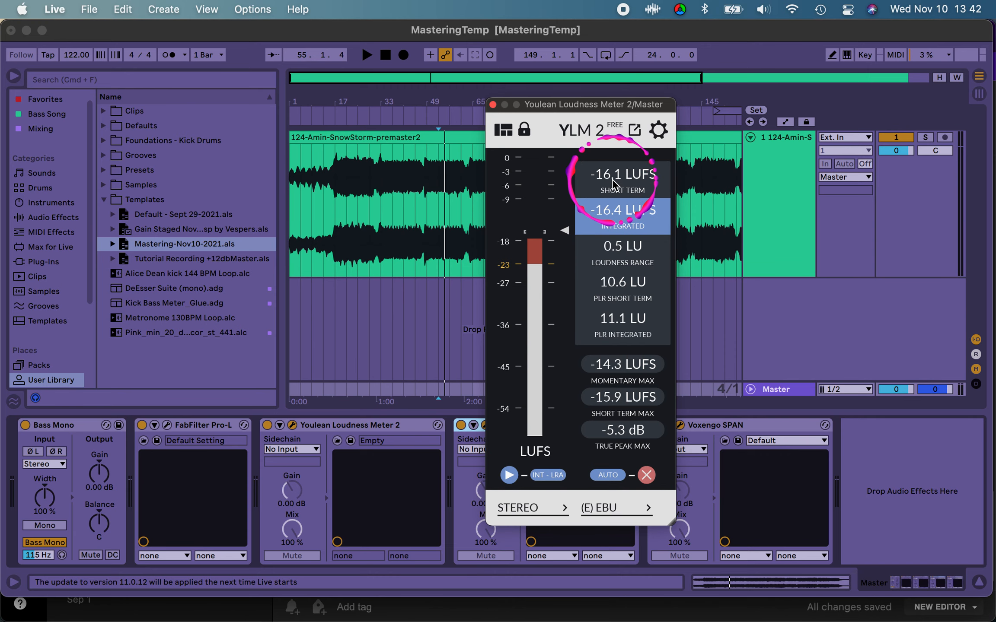
Step: Play the premaster from about bar 33 and read the short-term and integrated LUFS on the Loudness Meter
left_click(385, 203)
key("space")
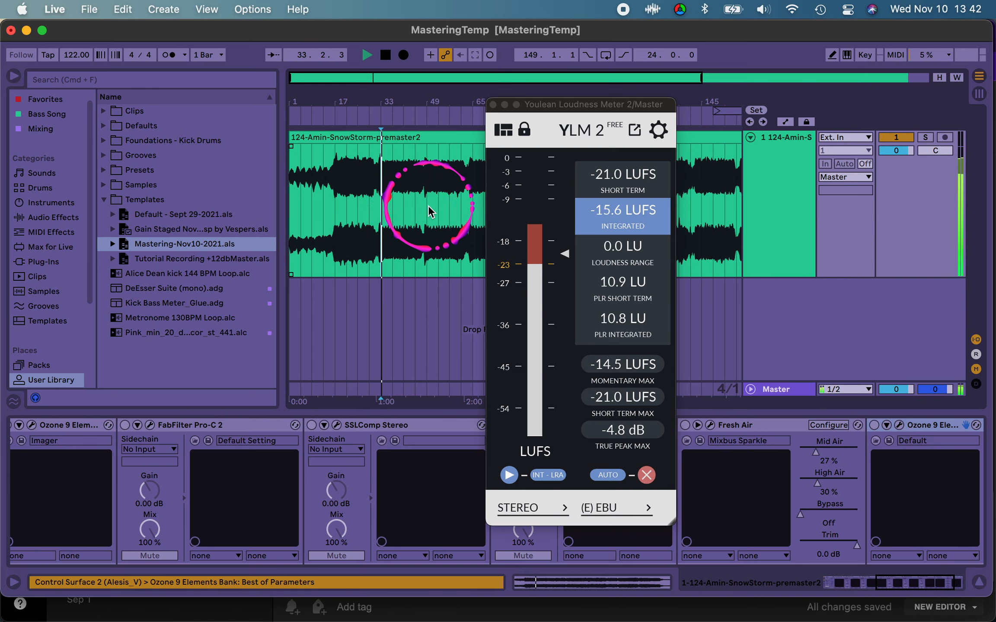
key("space")
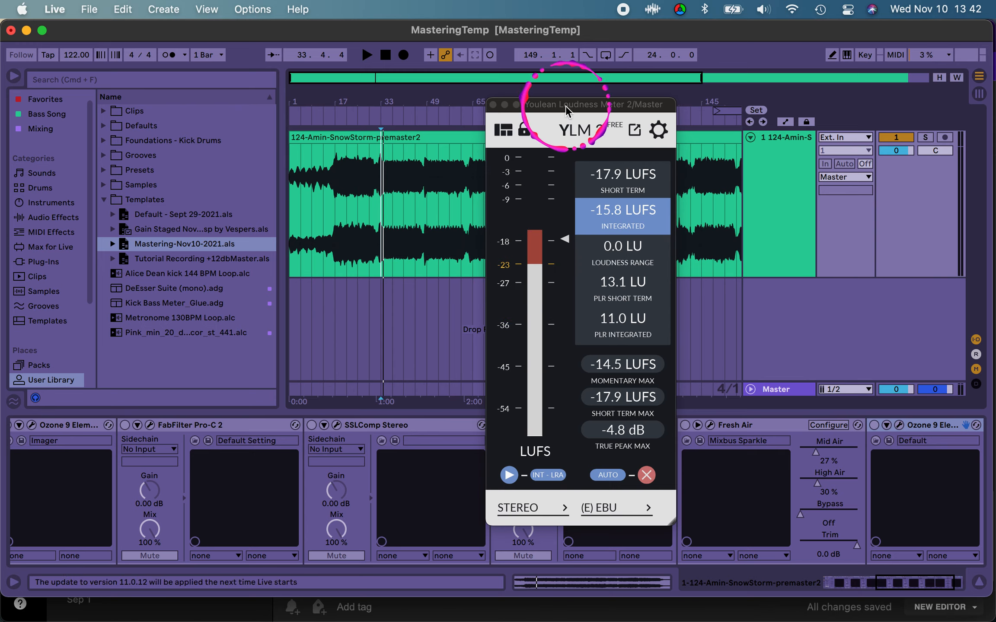
Step: Move the Loudness Meter window off this screen and return focus to the audio track in the arrangement
left_click(609, 183)
left_click_drag(561, 105, 831, 15)
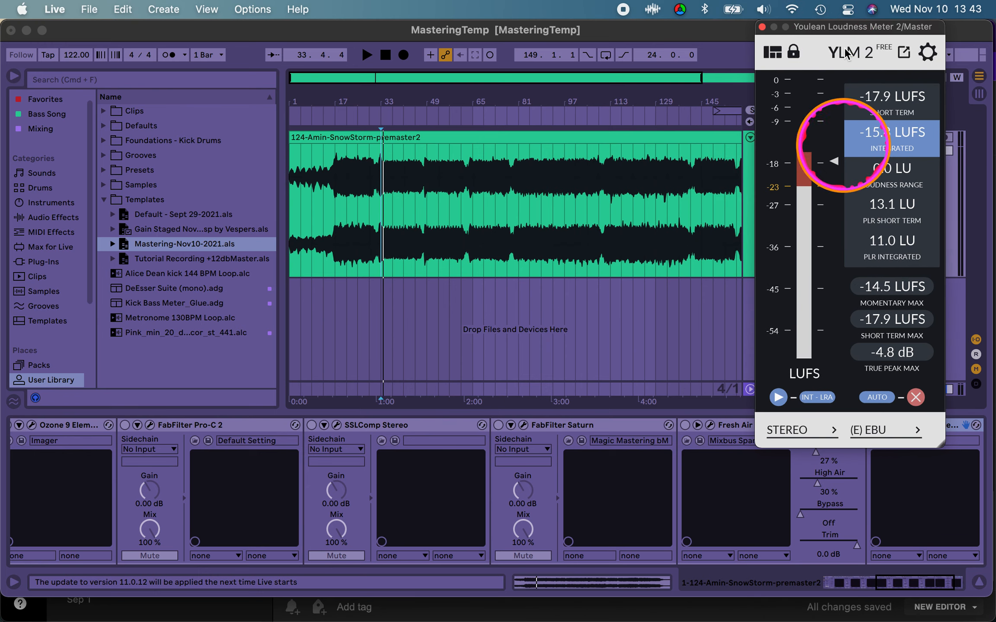
left_click_drag(840, 30, 841, 1)
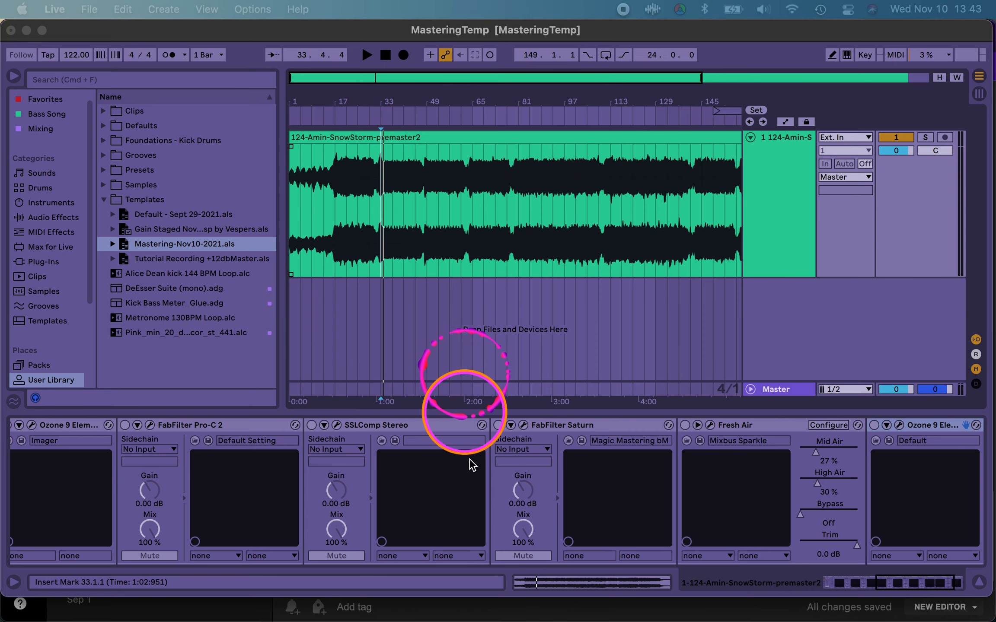
left_click(799, 138)
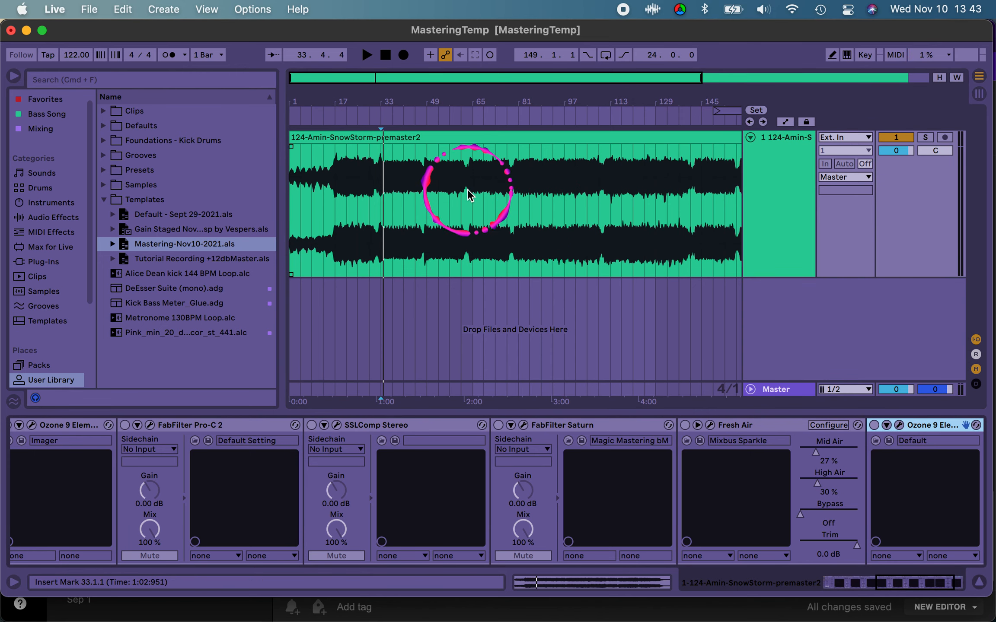
Step: Audition the premaster from bar 81 and from bar 161 to compare the loudness of its sections
left_click(521, 200)
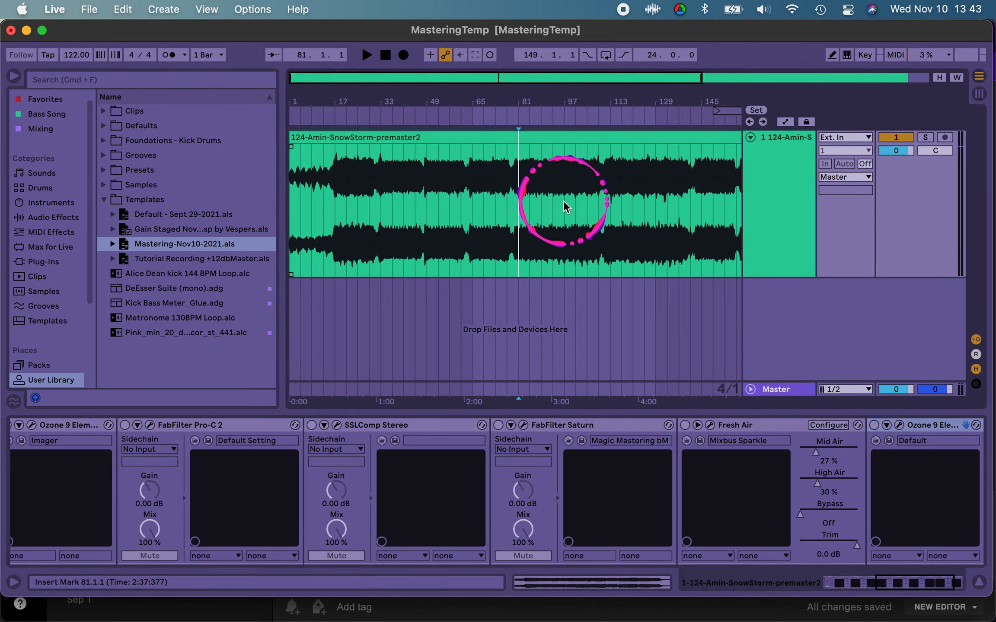
key("space")
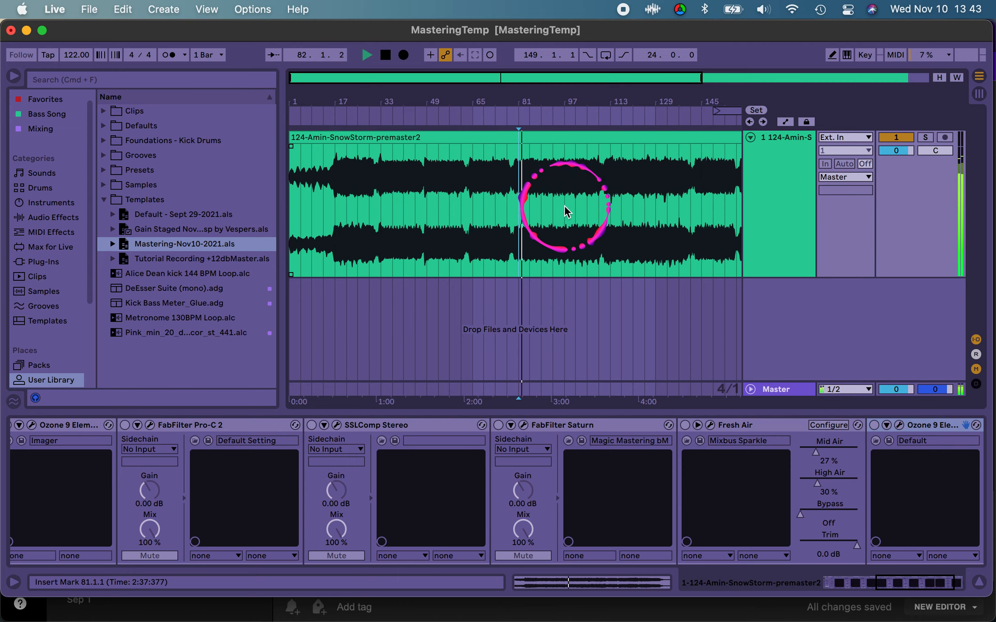
scroll(562, 216, "right", 10)
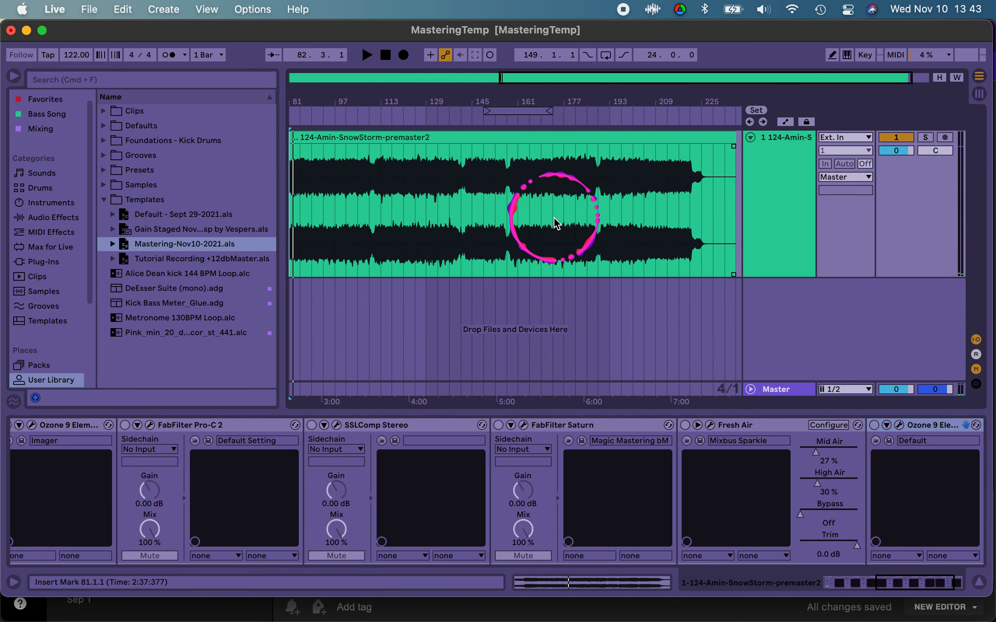
left_click(518, 195)
key("space")
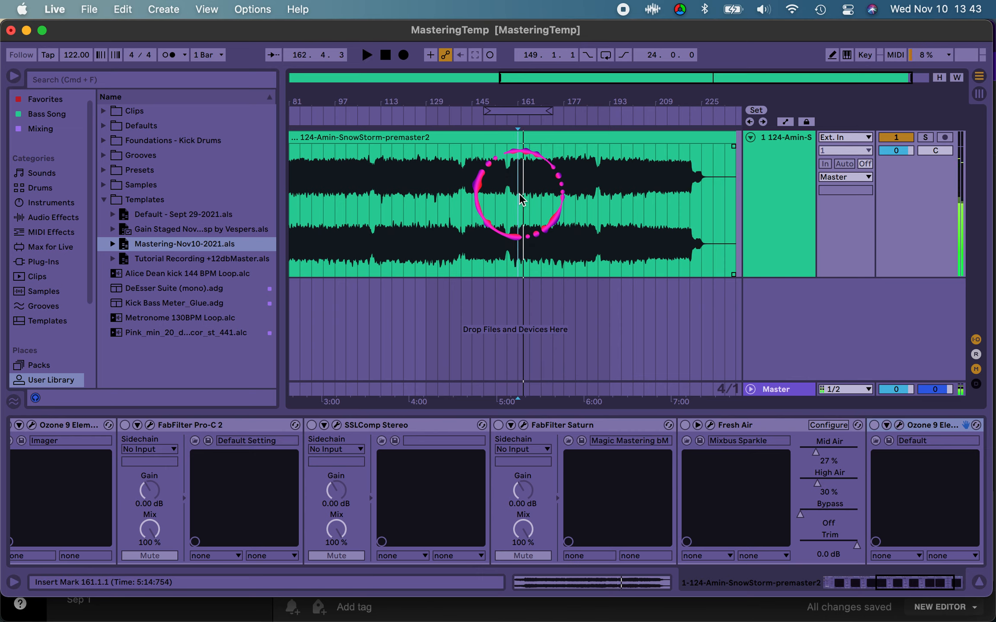
Step: Loop the 24-bar section of the premaster from bar 161 to bar 185
left_click_drag(569, 100, 504, 117)
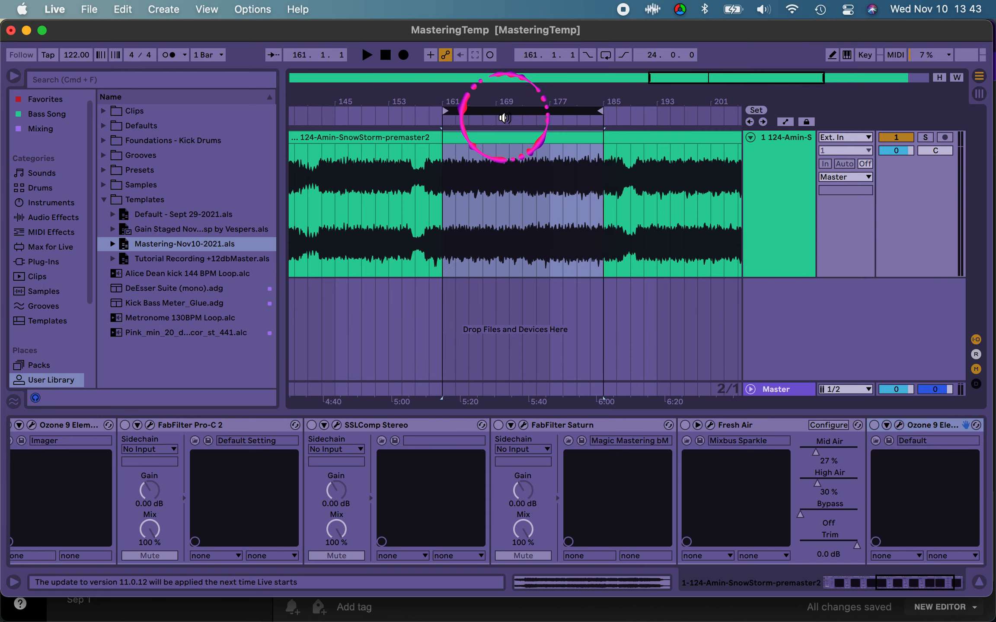
left_click(427, 196)
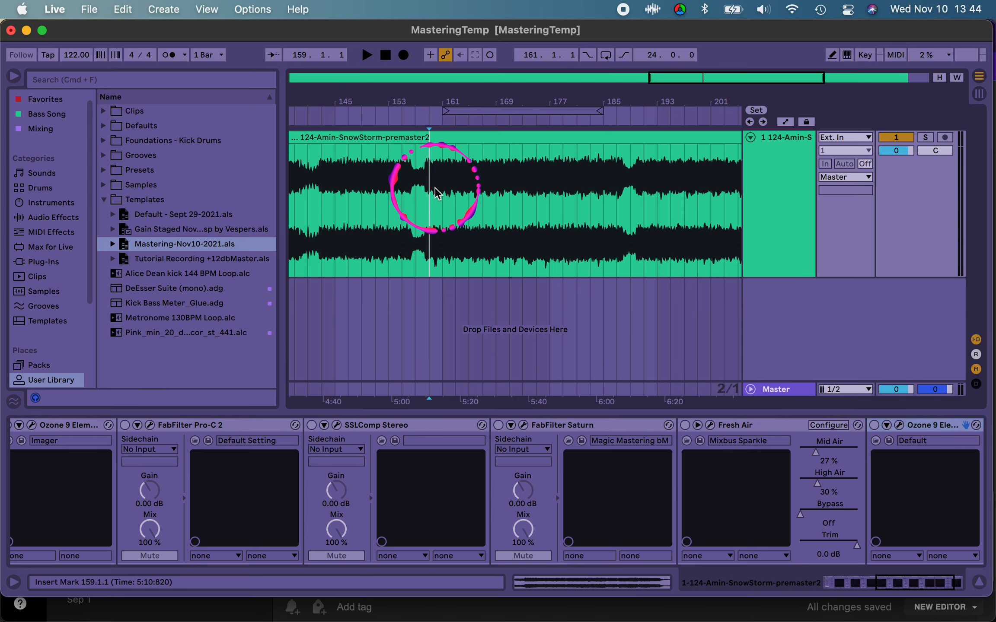
left_click(449, 185)
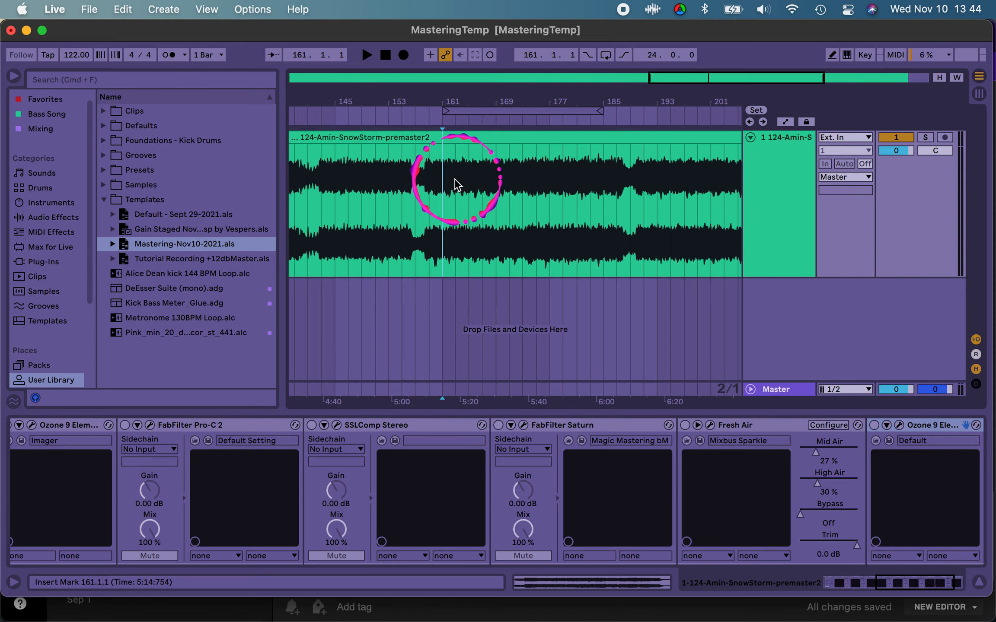
left_click_drag(449, 185, 639, 185)
left_click(627, 169)
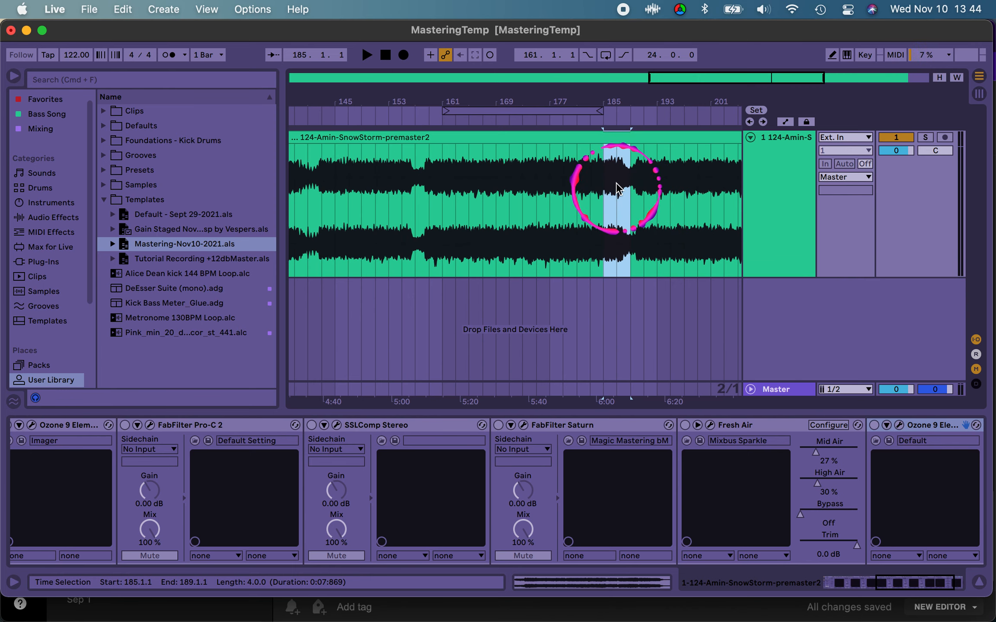
left_click(453, 197)
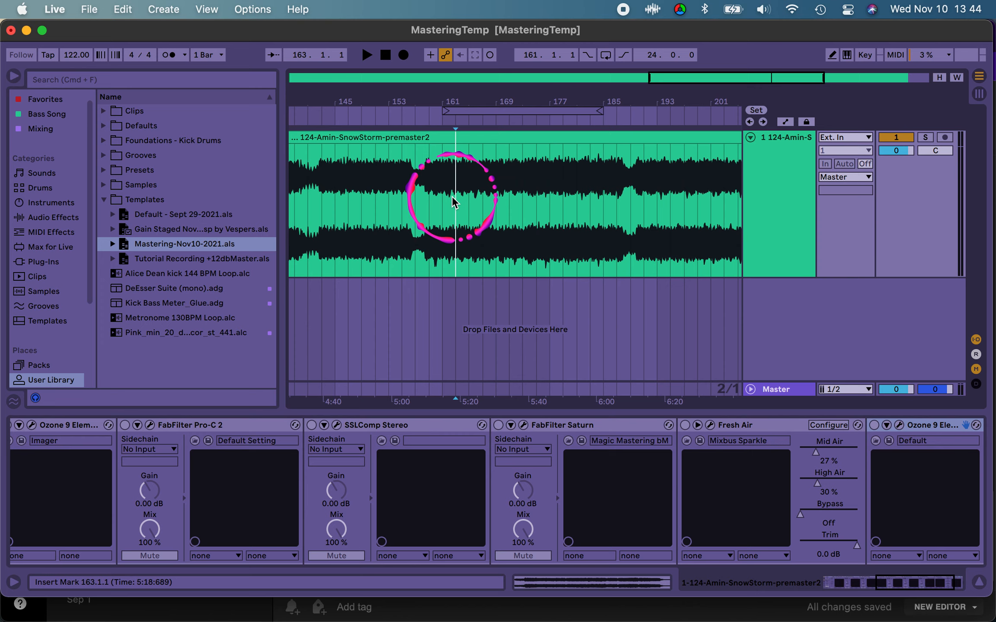
left_click_drag(442, 194, 602, 185)
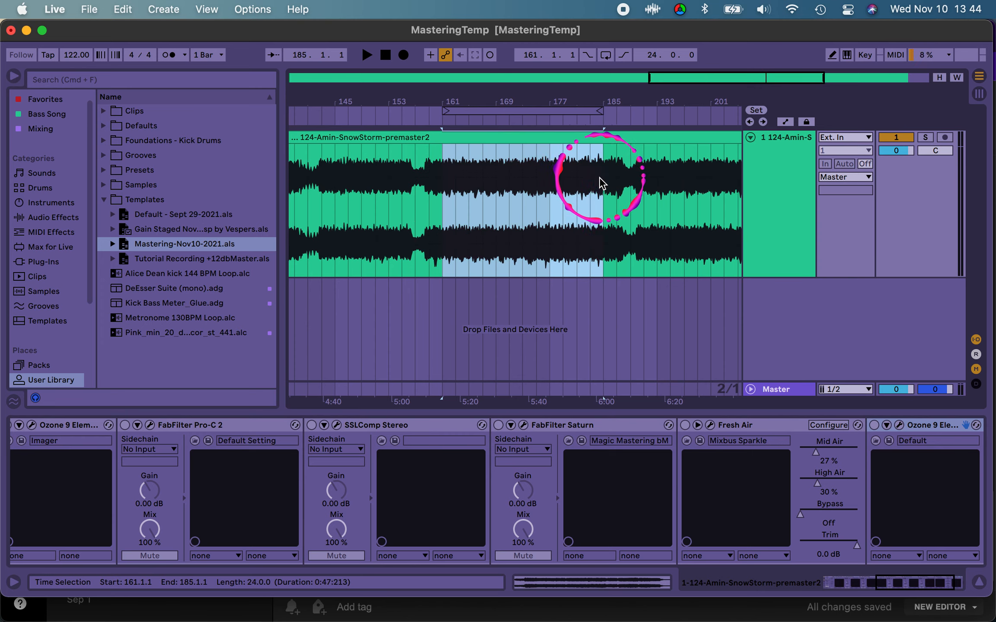
key("super+l")
Step: Play from bar 181 past the loop's end to hear how the section repeats
left_click(584, 186)
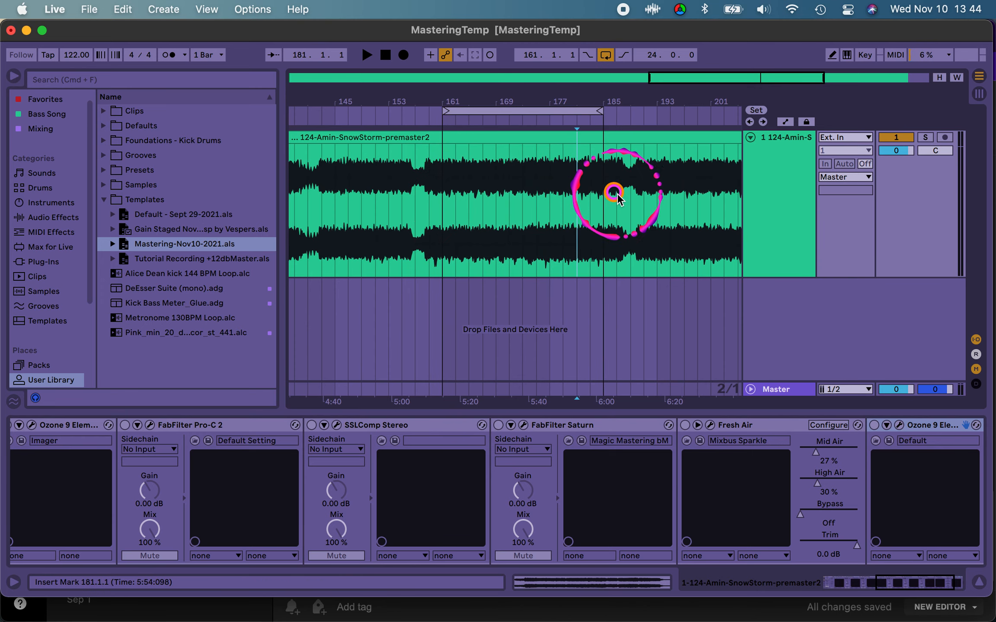
key("space")
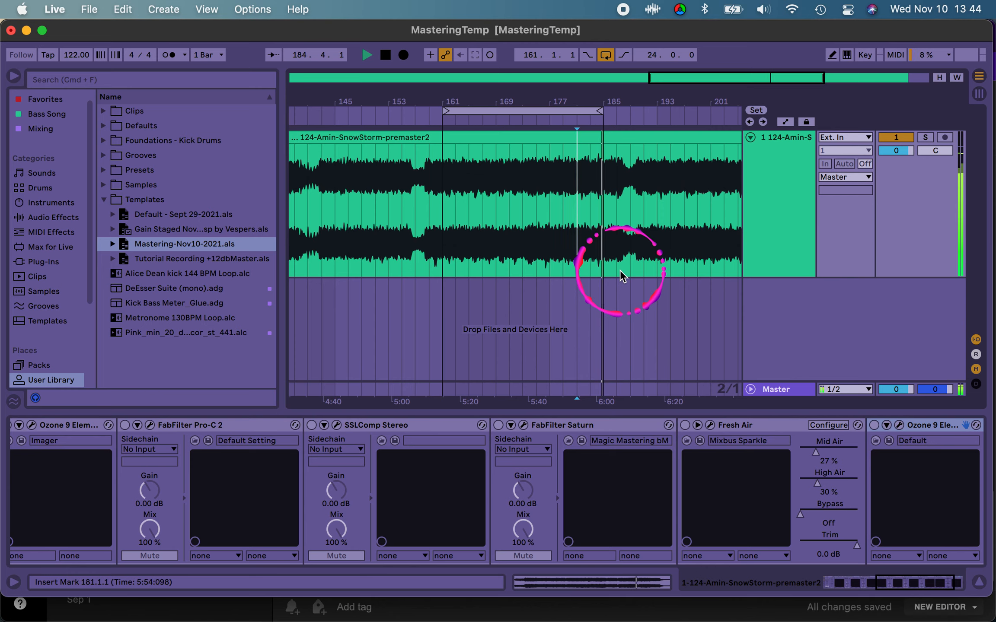
key("space")
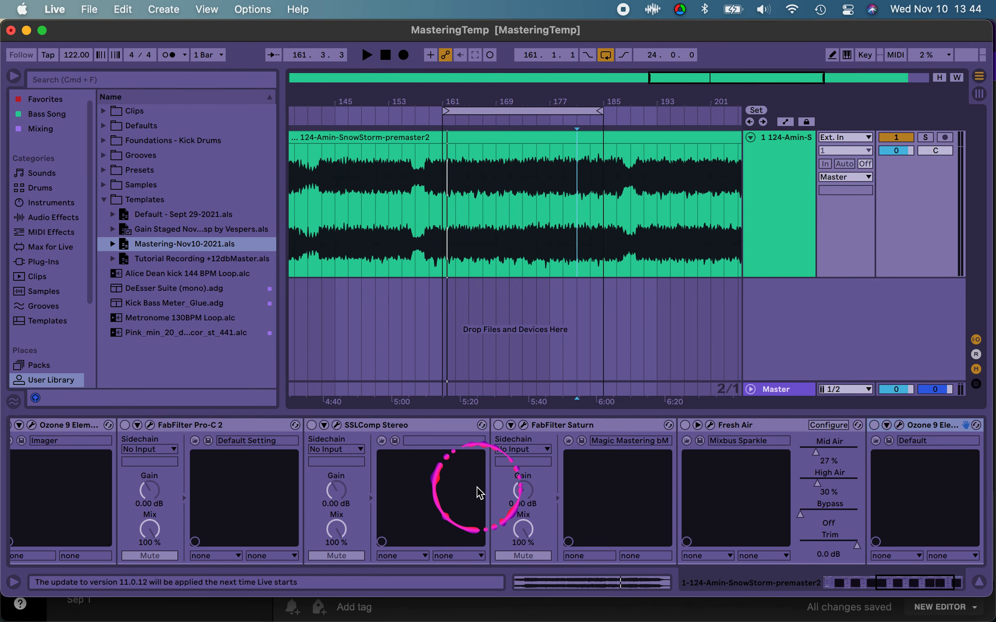
Step: Turn on the Utility device at the start of the audio track's mastering rack
scroll(477, 491, "left", 5)
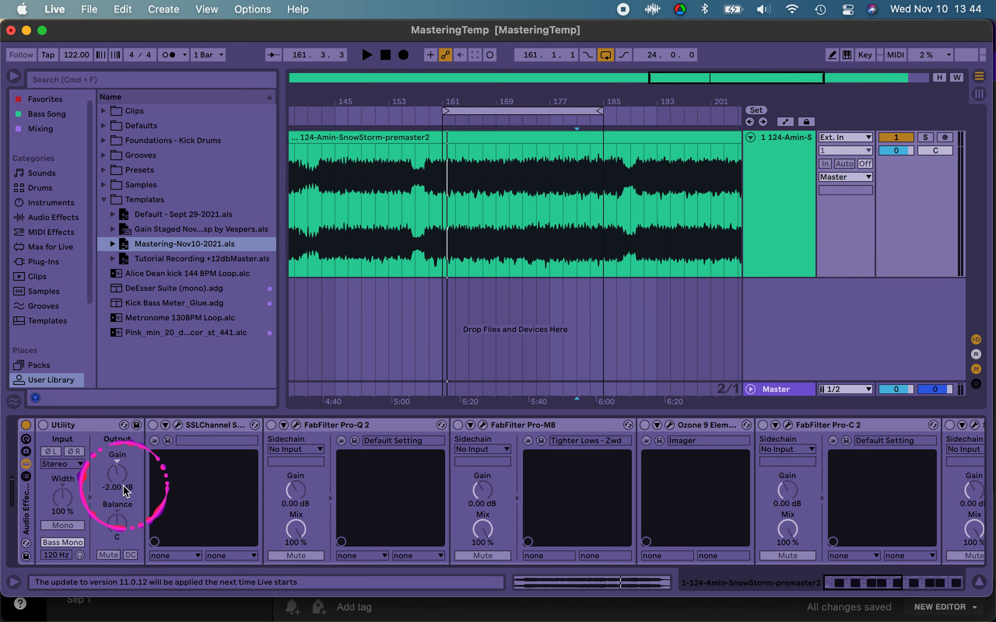
left_click(54, 426)
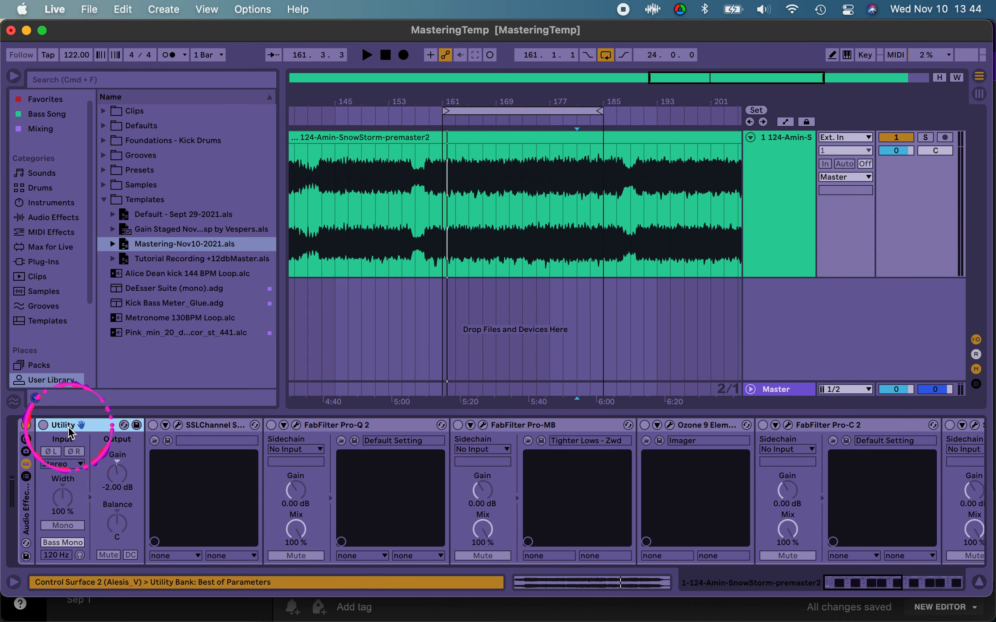
left_click(46, 426)
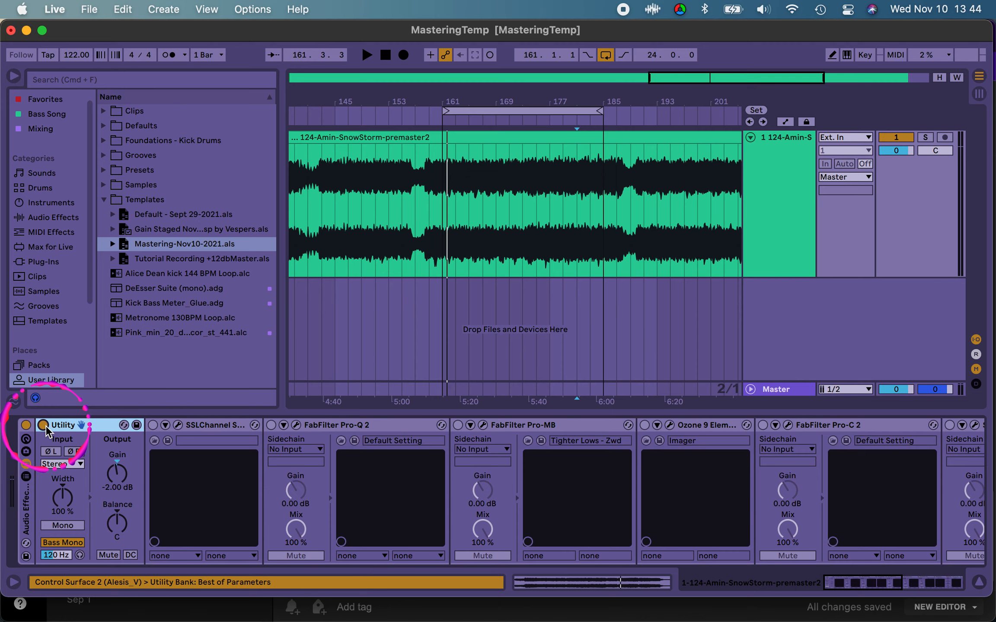
Step: Save the track's audio effect rack to the user library as the preset "Mastering Chain Nov10-2021"
left_click(19, 562)
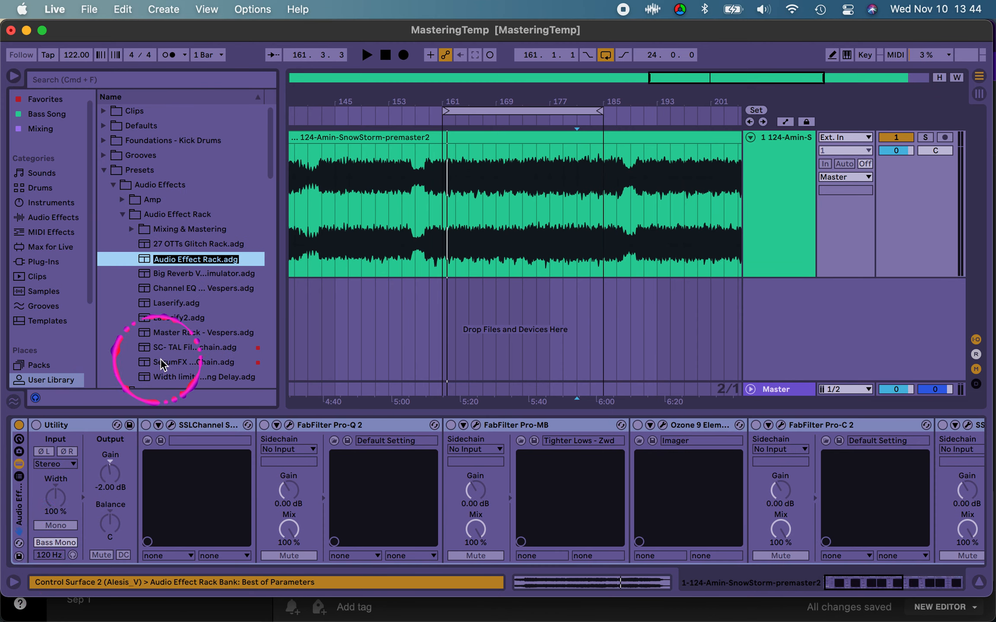
type("Mastering Chain Nov10-202")
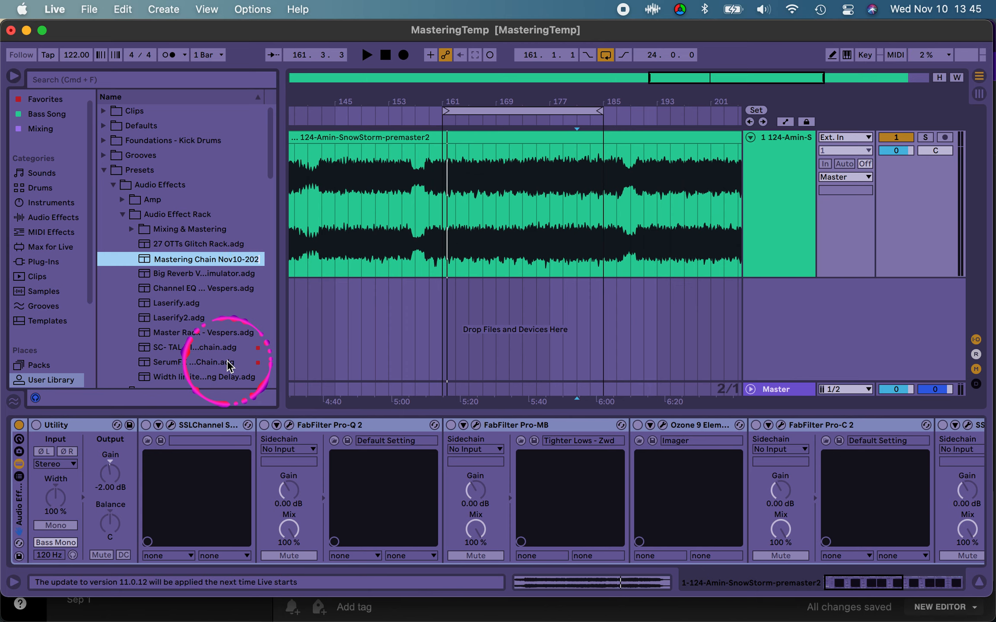
type("1")
key("Return")
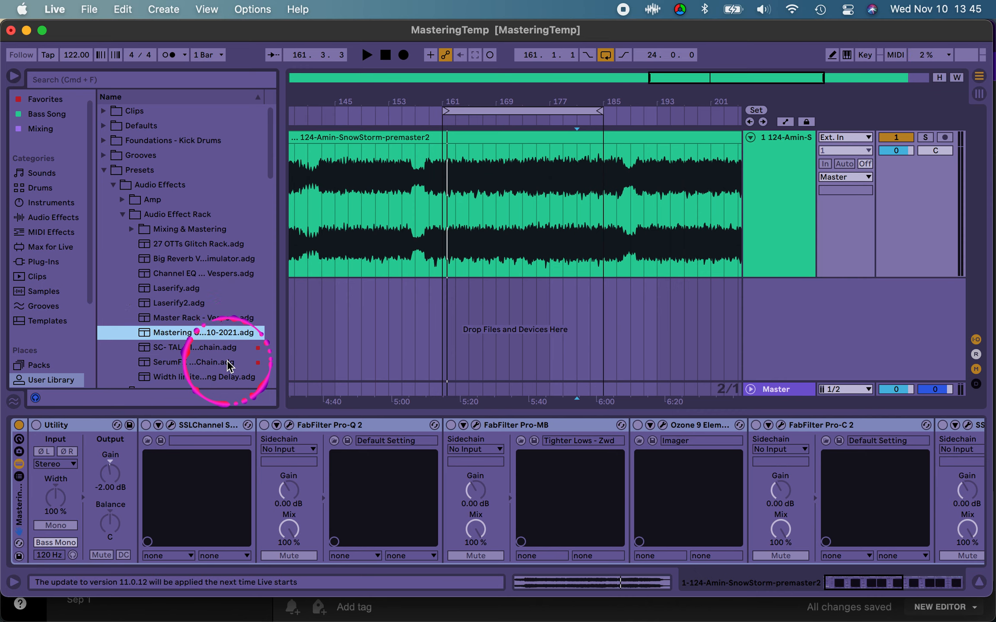
Step: Turn on the rack's Utility device and reset its gain to 0.00 dB
left_click(57, 426)
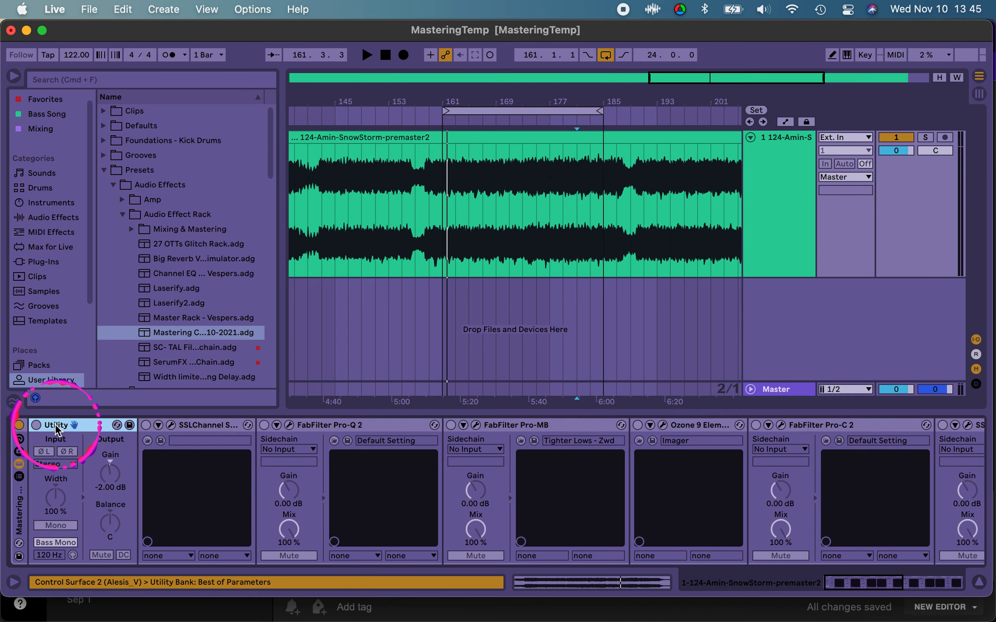
left_click(36, 426)
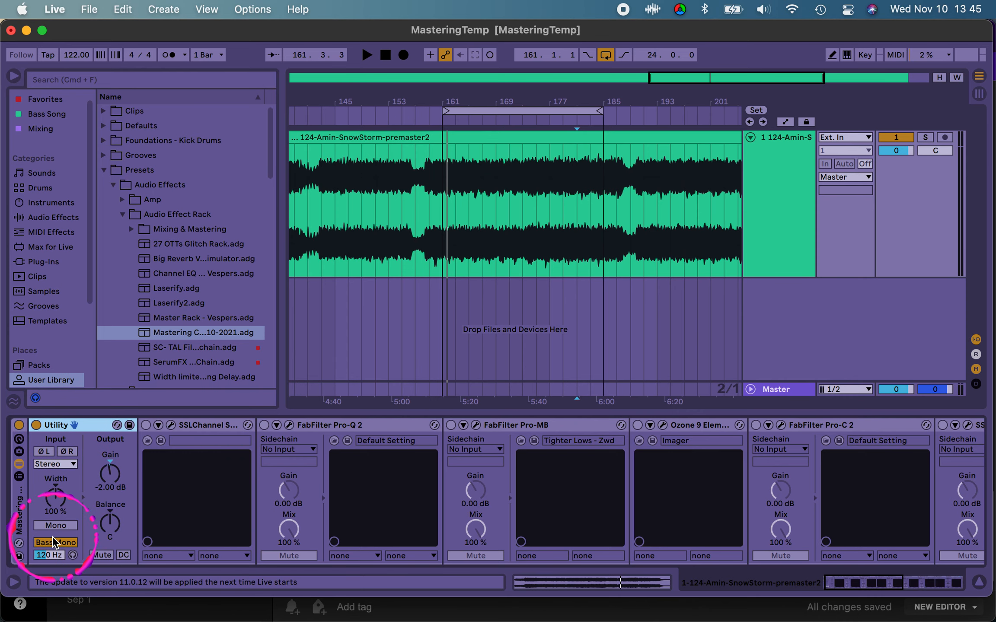
double_click(110, 473)
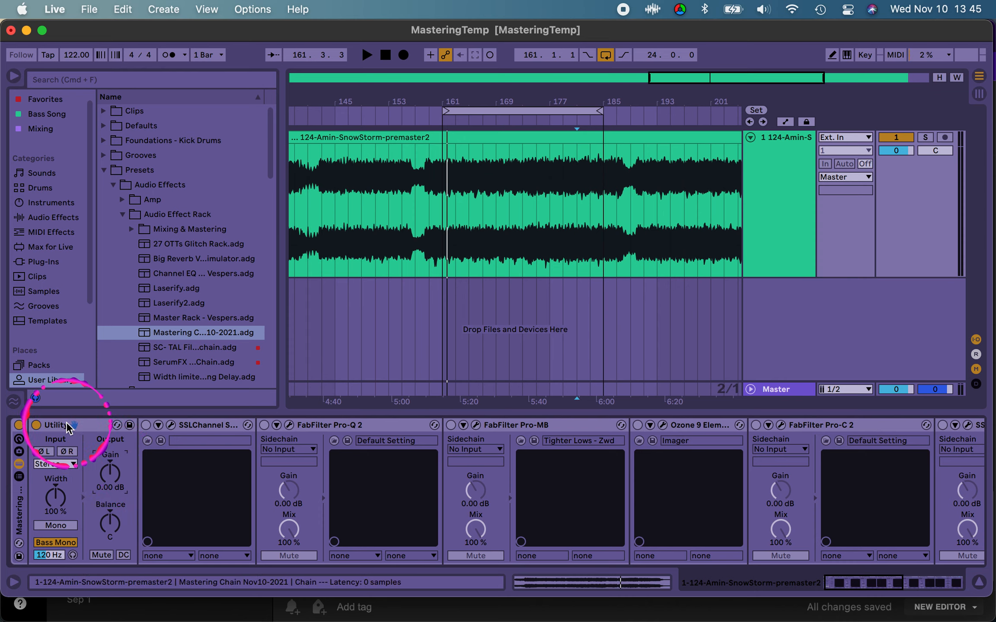
Step: Save the mastering rack again to the user library, overwriting the preset "Mastering Chain Nov10-2021"
left_click(19, 557)
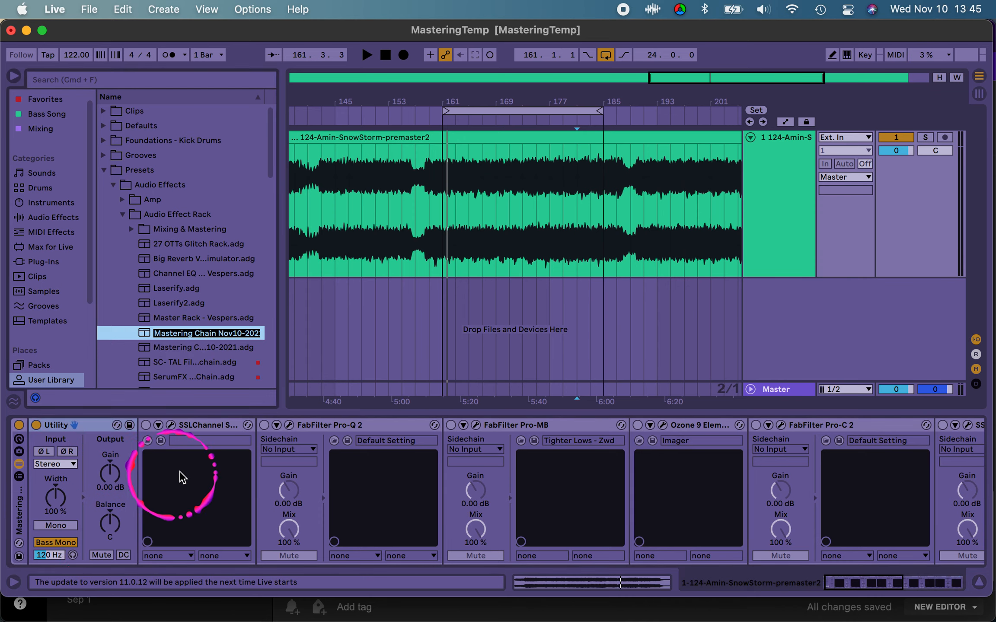
key("Return")
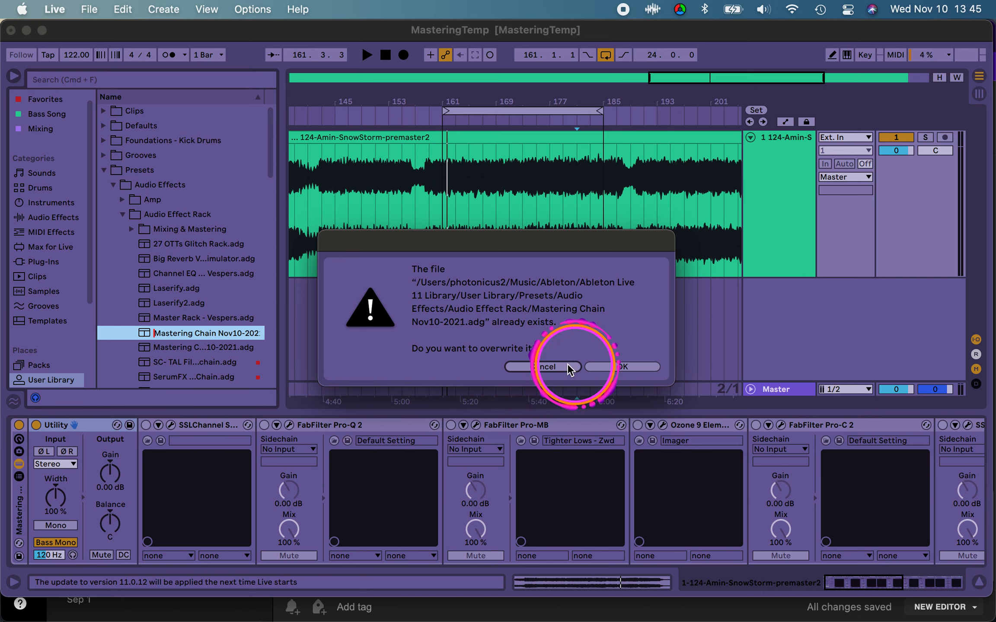
left_click(621, 367)
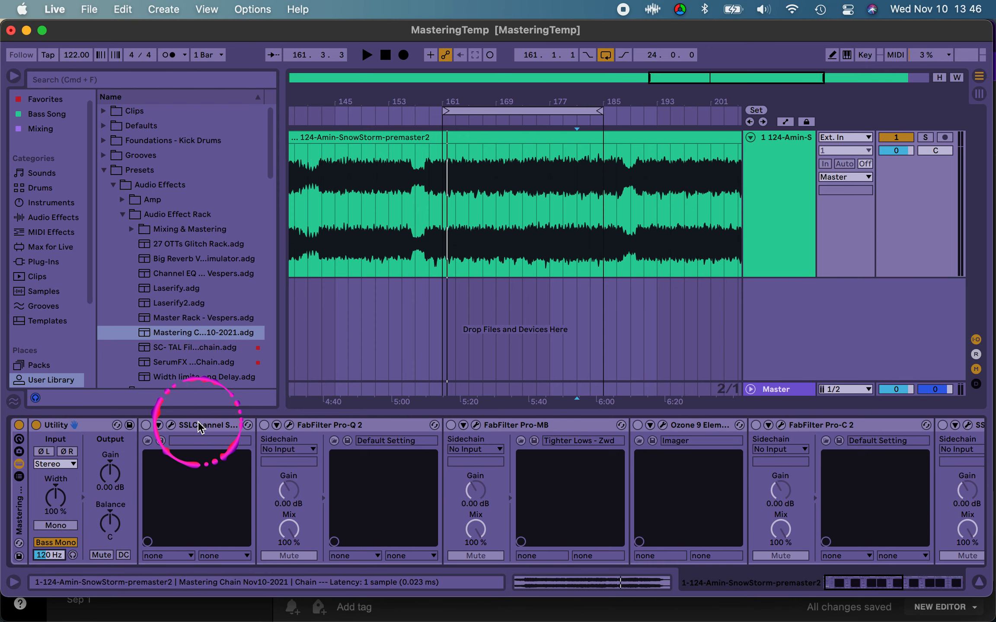
Step: Turn on the rack's SSLChannel Stereo device and bring its plug-in window fully into view
left_click(145, 434)
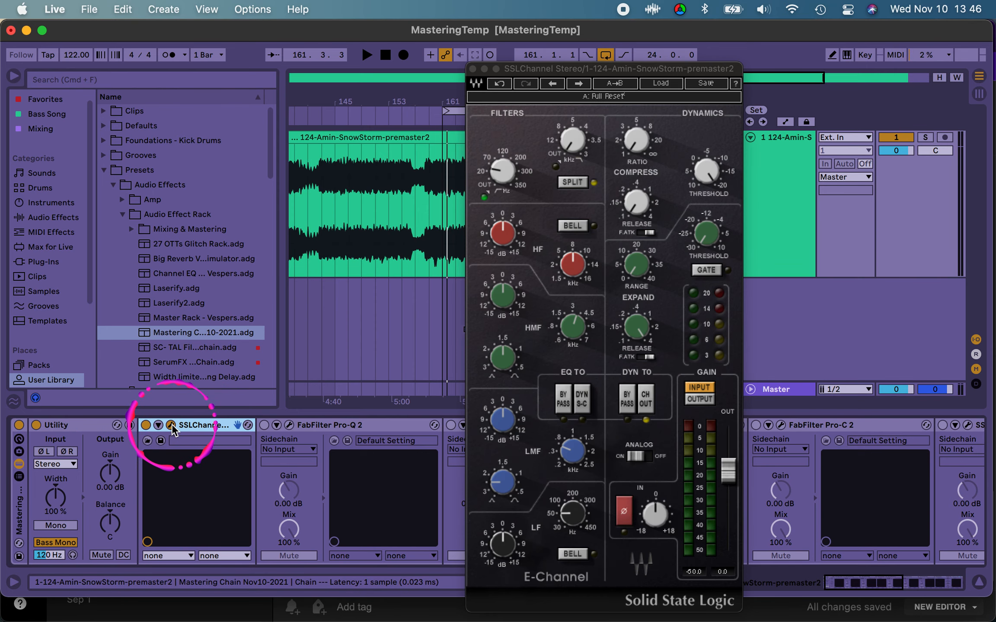
left_click_drag(584, 71, 369, 42)
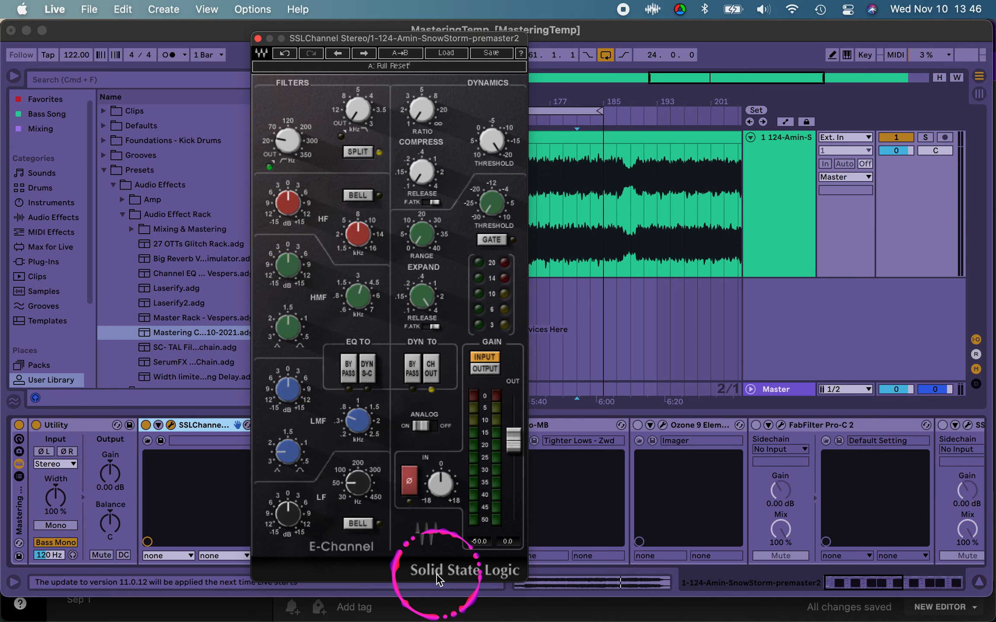
left_click(473, 579)
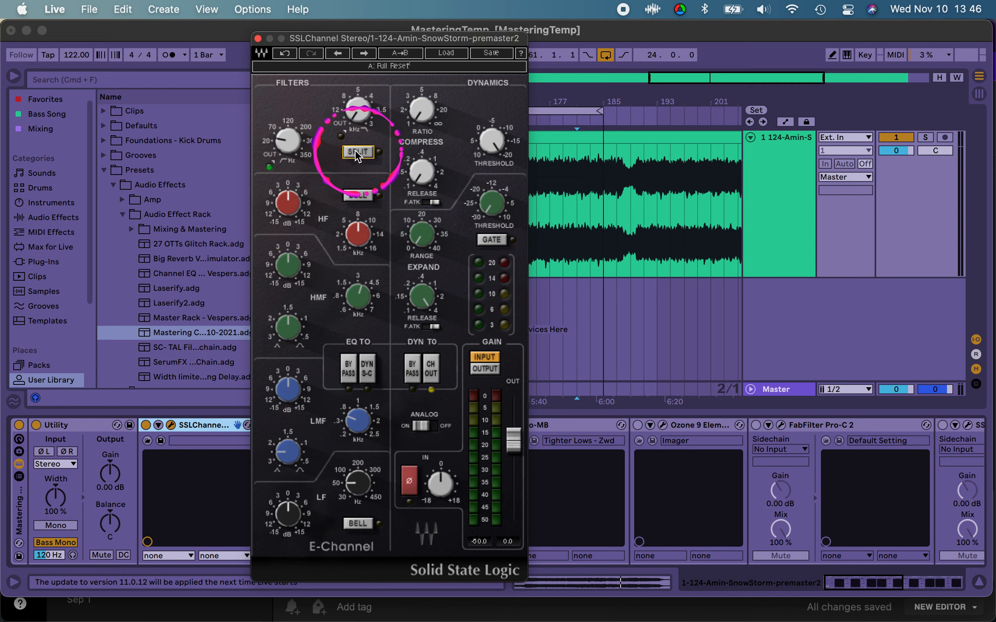
Step: Load the Full Reset factory preset in the SSL channel and set the compressor threshold to -20.0
left_click(400, 53)
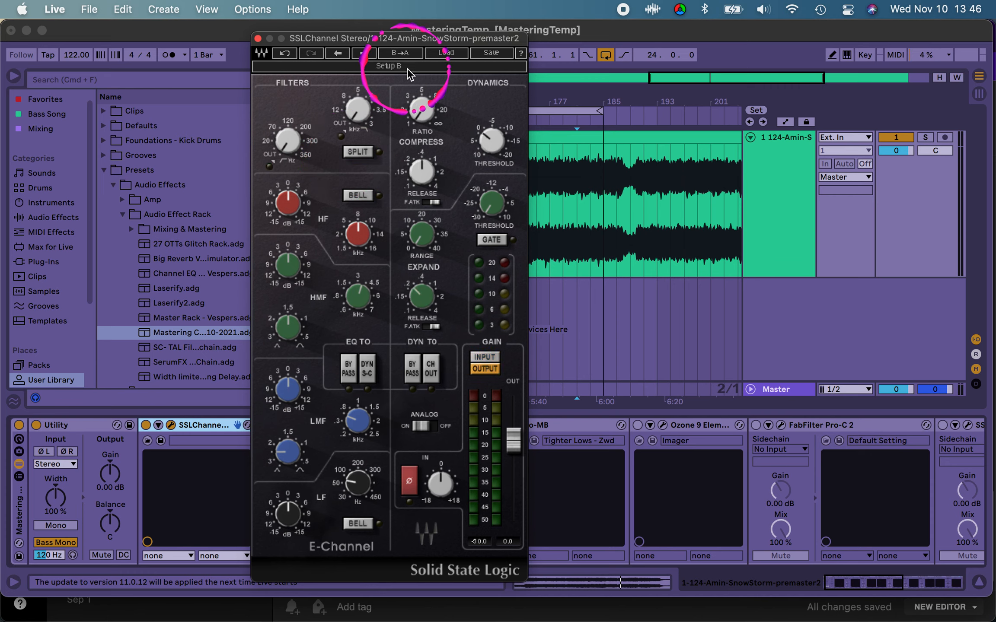
left_click(446, 53)
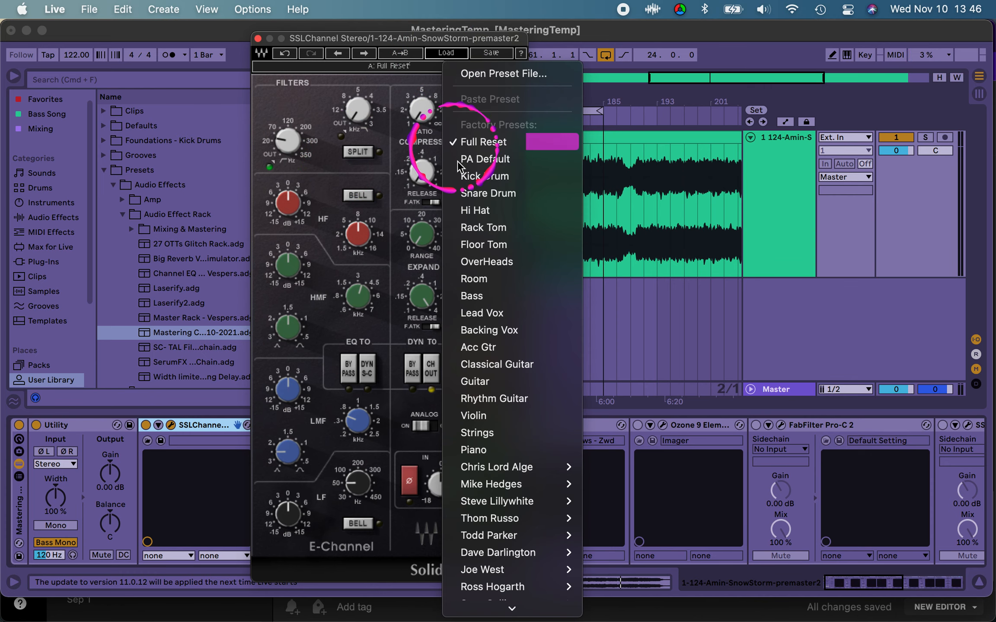
left_click(489, 143)
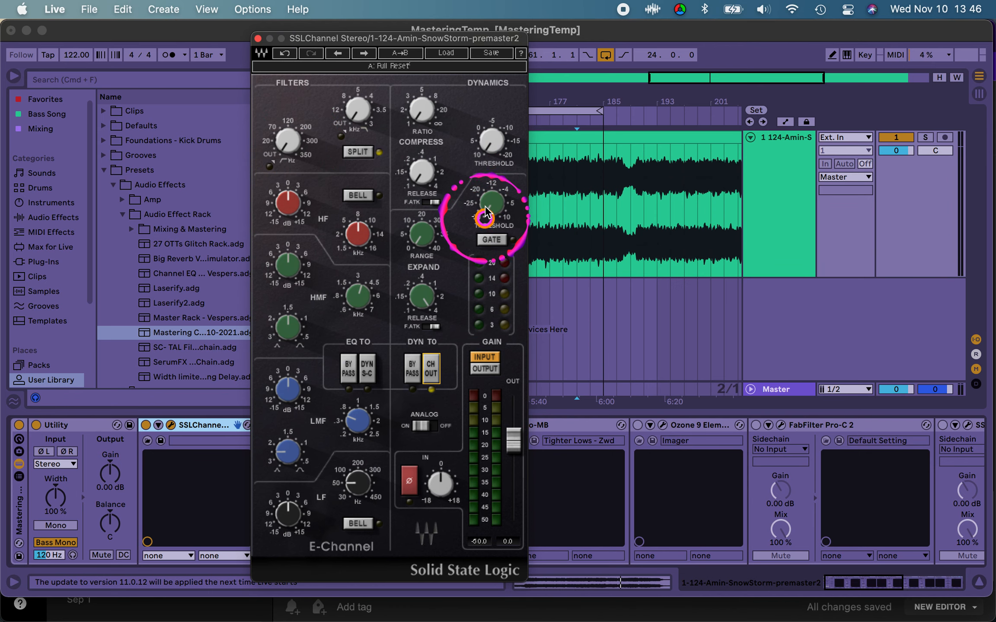
mouse_move(488, 143)
left_mouse_down()
mouse_move(485, 124)
mouse_move(498, 295)
mouse_move(484, 366)
mouse_move(497, 13)
mouse_move(475, 493)
mouse_move(462, 194)
mouse_move(490, 58)
mouse_move(484, 536)
mouse_move(494, 411)
mouse_move(491, 138)
mouse_move(493, 489)
mouse_move(481, 139)
left_mouse_up()
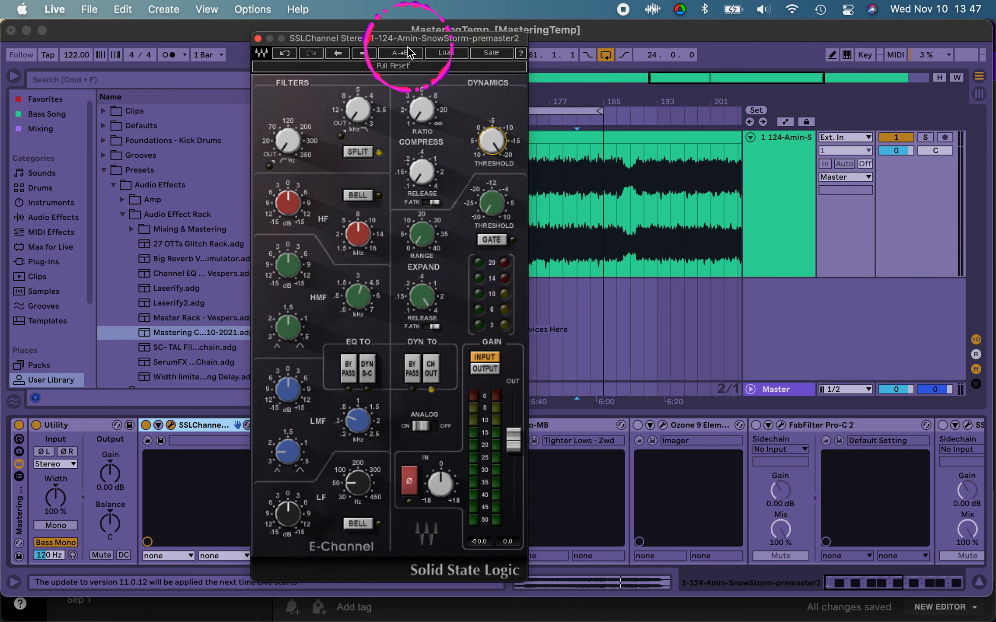
Step: Set the SSL channel's high-pass filter to 29 Hz and play the loop from bar 161 to hear it
left_click_drag(414, 37, 272, 90)
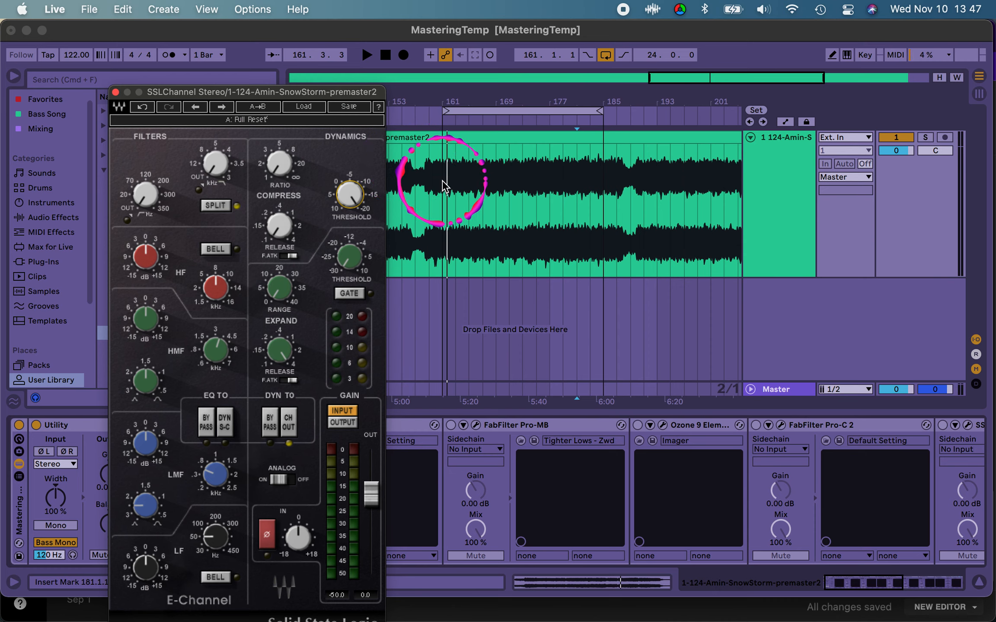
left_click(428, 171)
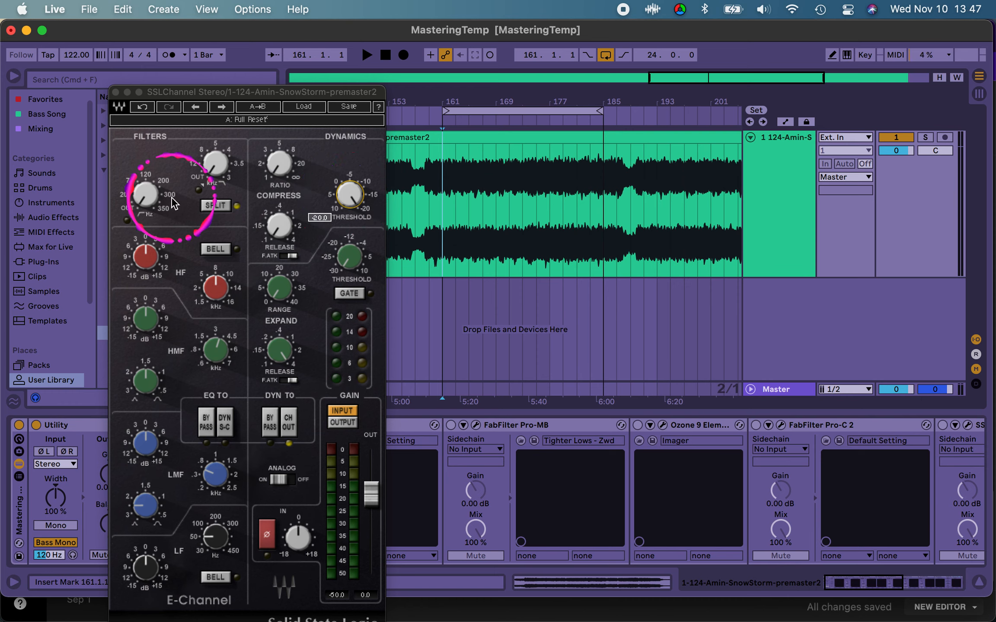
left_click(145, 196)
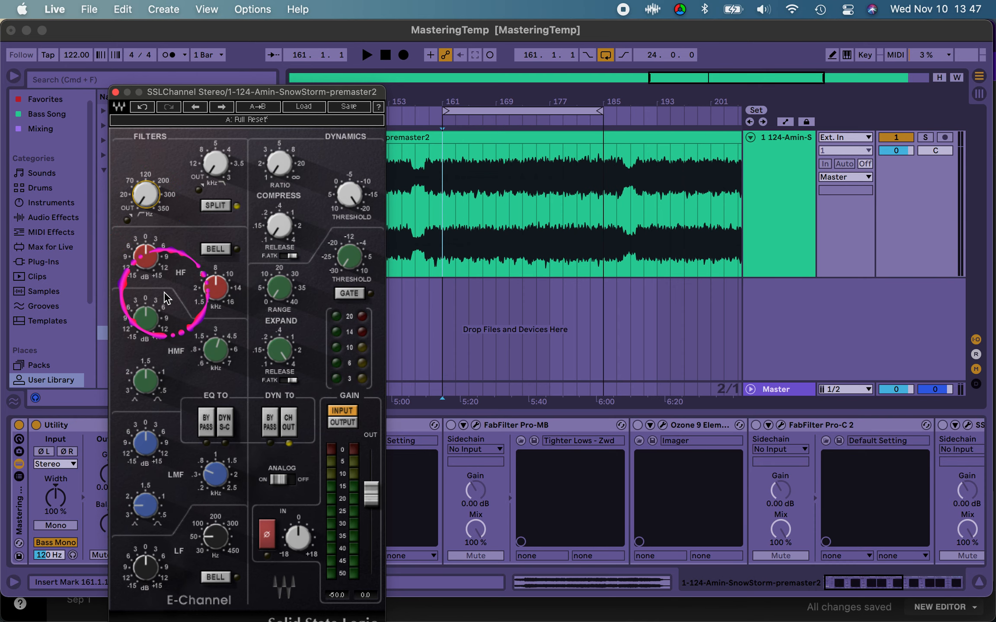
key("space")
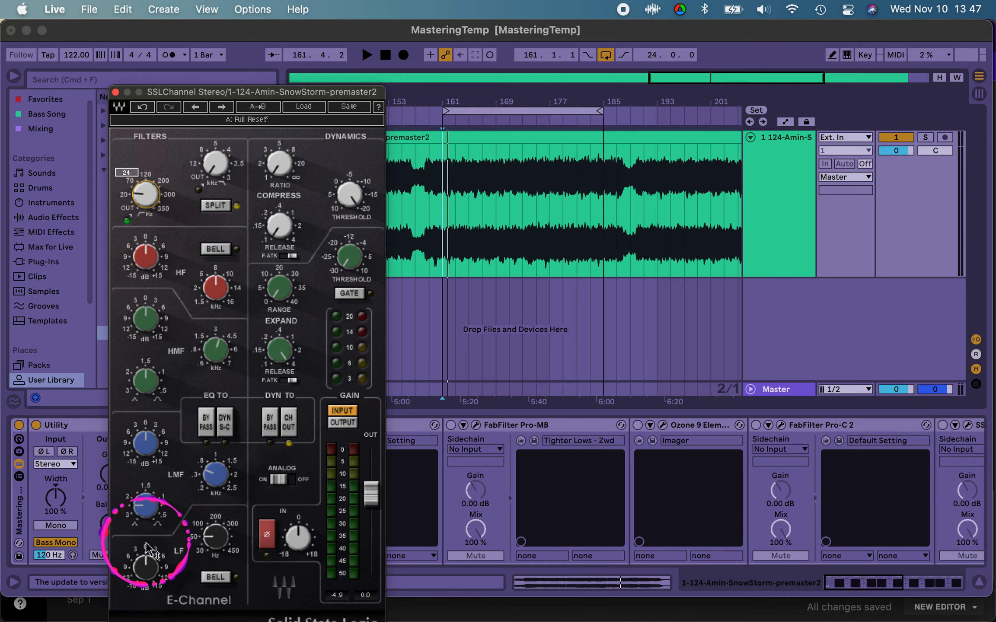
left_click_drag(142, 190, 140, 181)
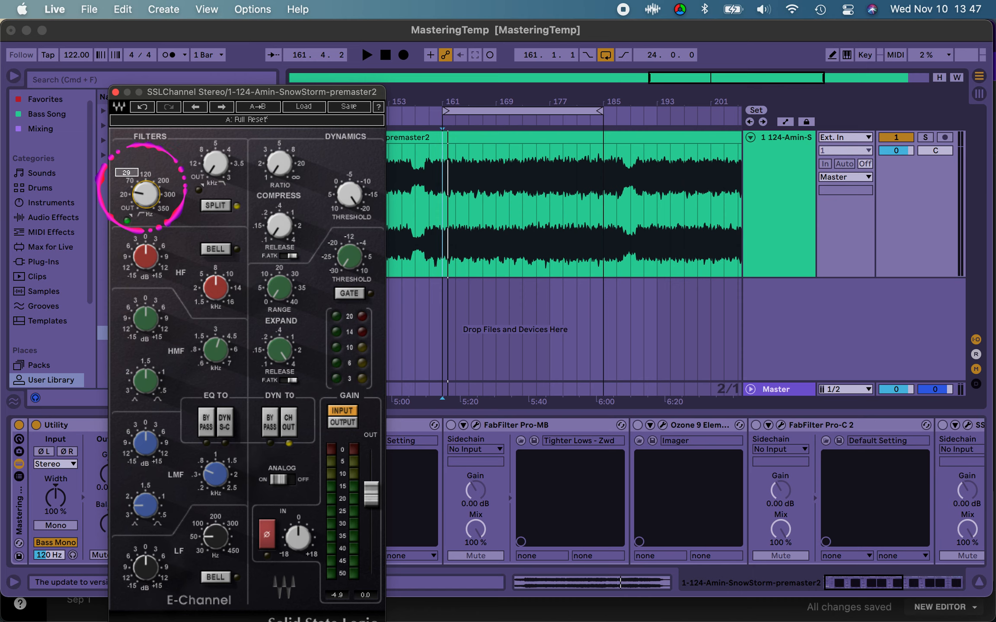
left_click(583, 246)
key("space")
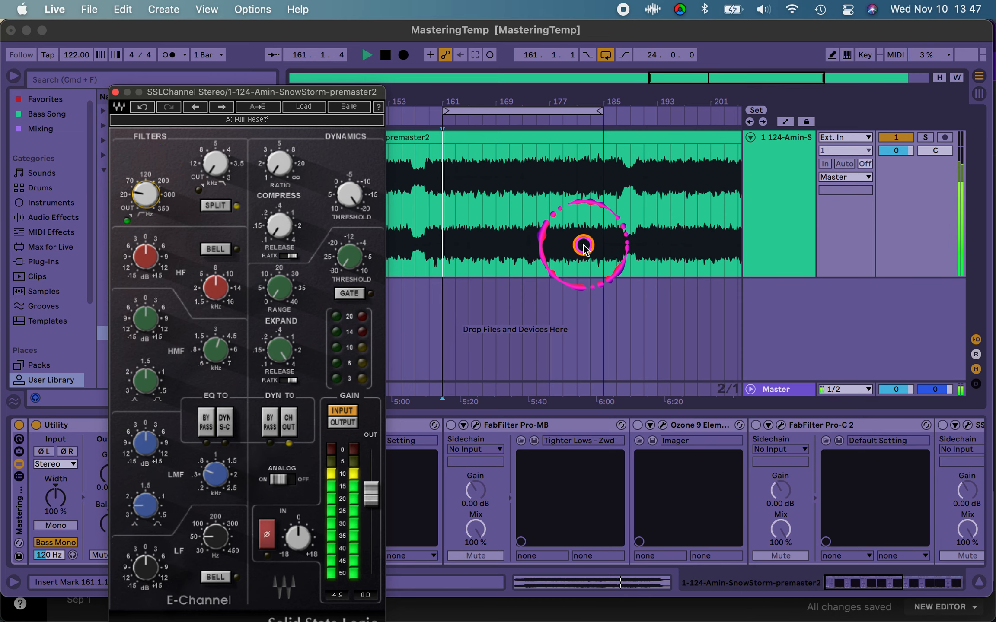
key("space")
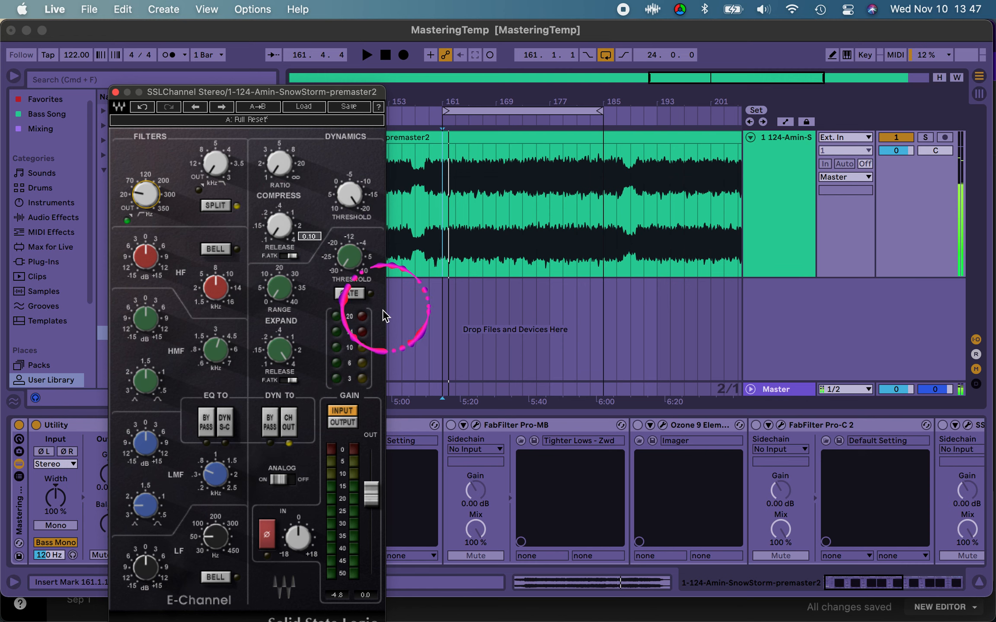
Step: Raise the SSL compressor's ratio slightly above its minimum while playing the loop and watching the gain reduction meter
left_click(280, 170)
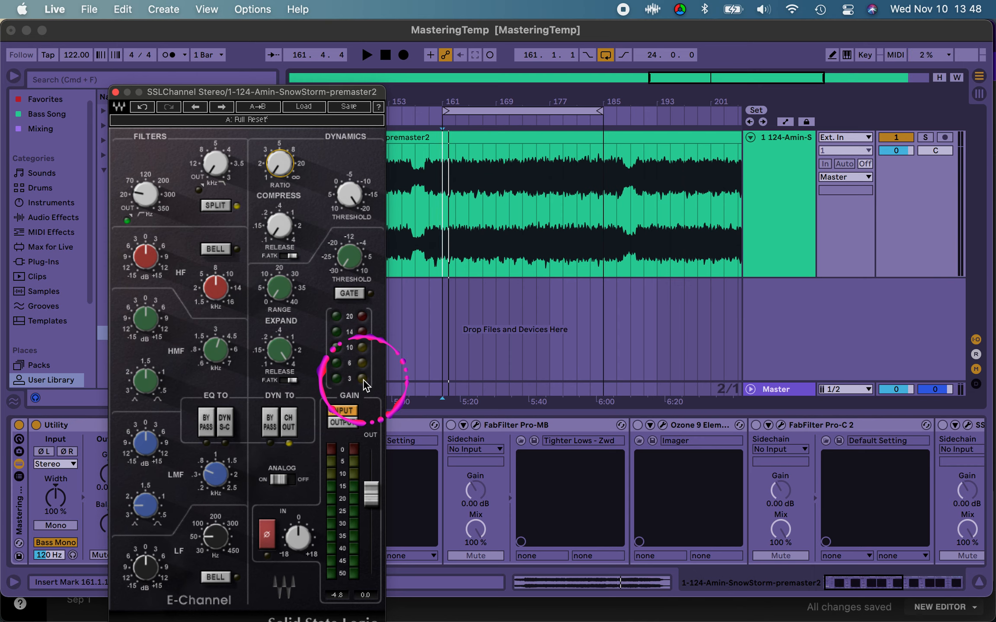
key("space")
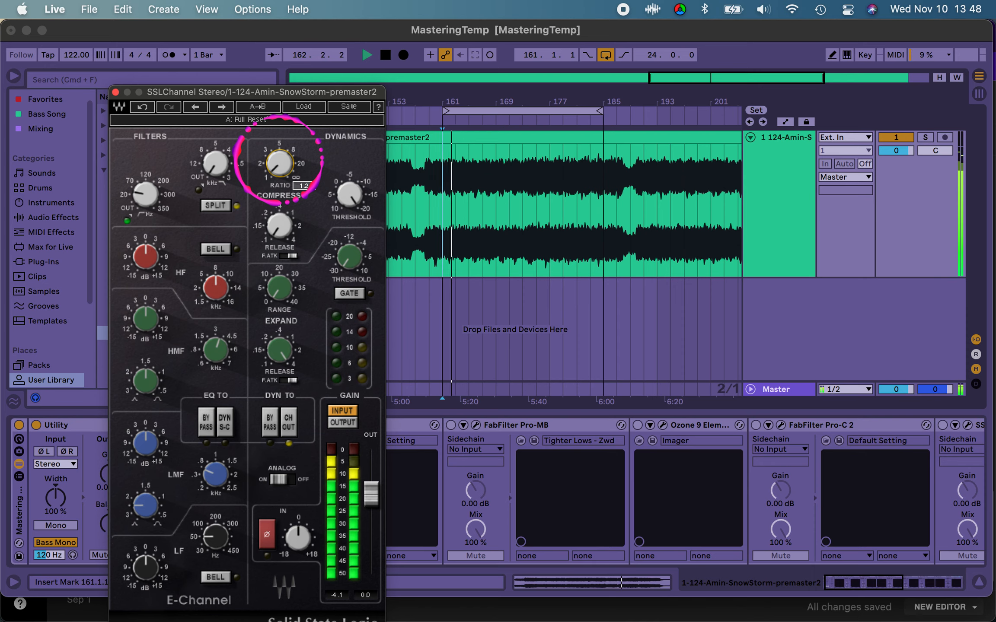
left_click_drag(279, 150, 280, 146)
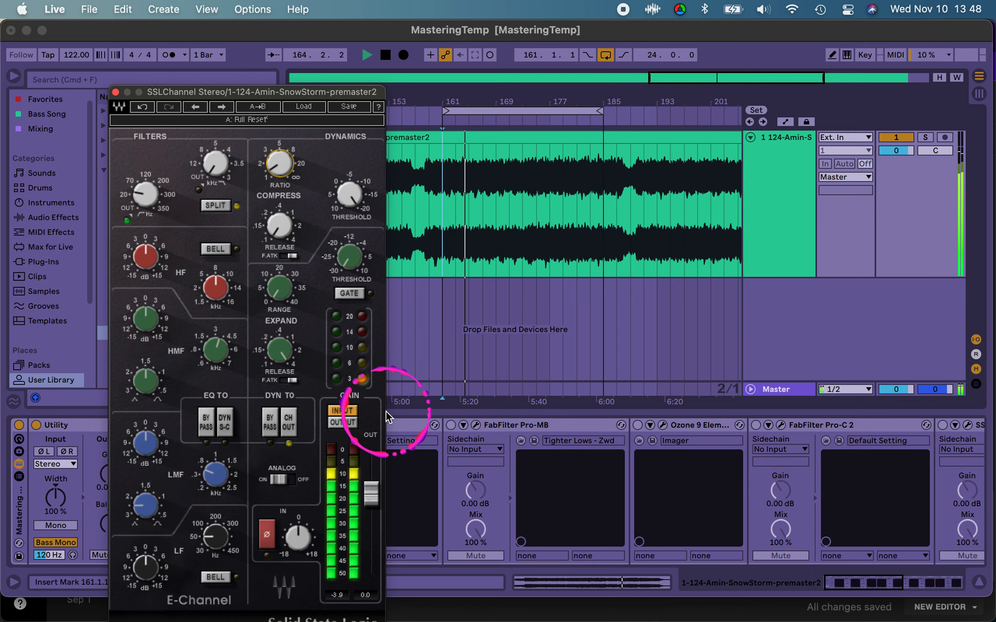
key("space")
key("space")
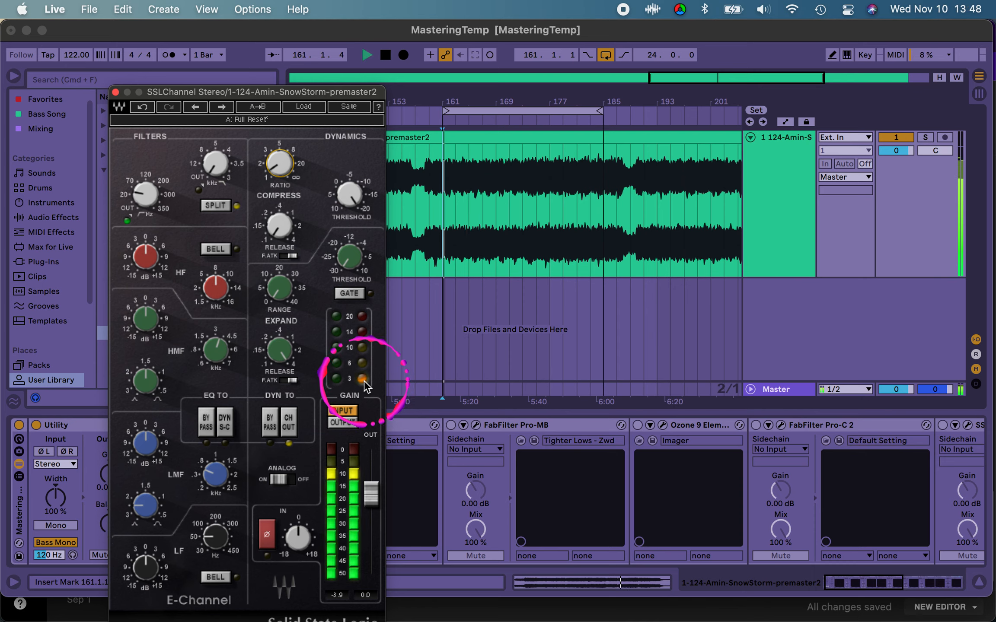
key("space")
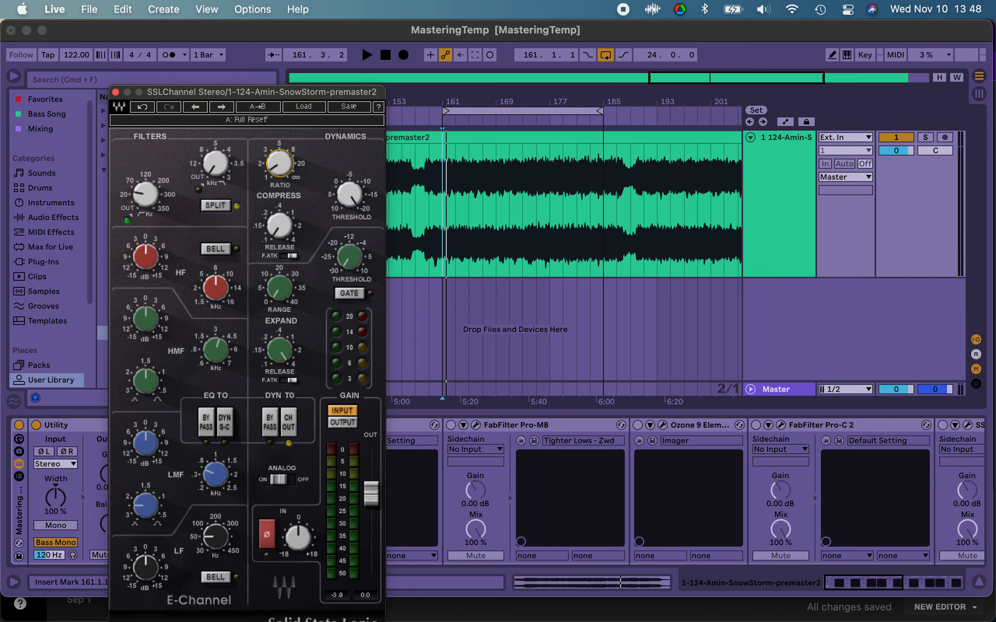
Step: Arrange the master's Voxengo SPAN analyzer window beside the SSL channel window
left_click_drag(454, 0, 698, 147)
left_click(449, 145)
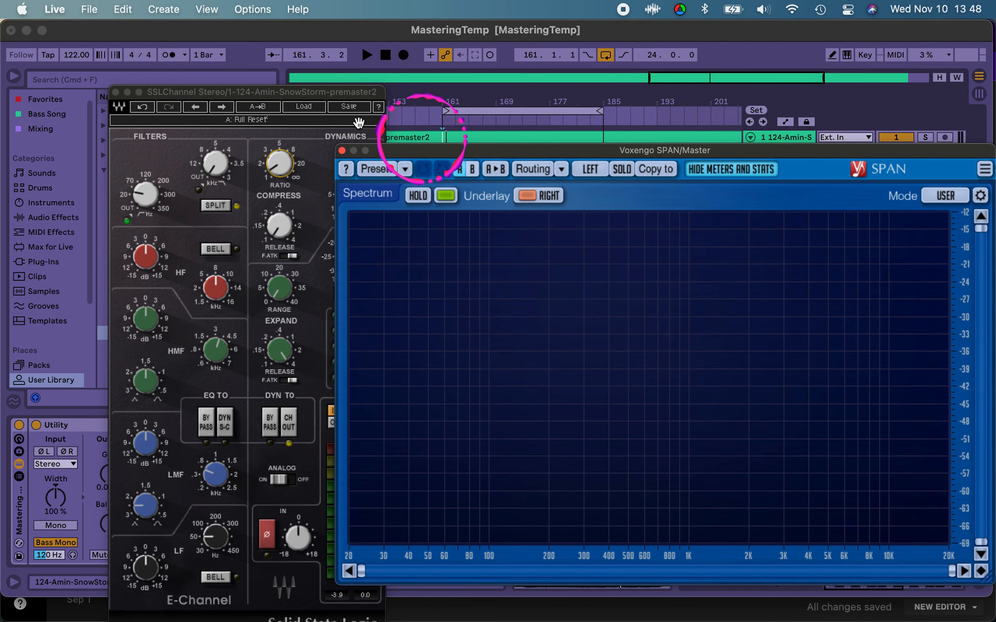
left_click_drag(297, 91, 216, 64)
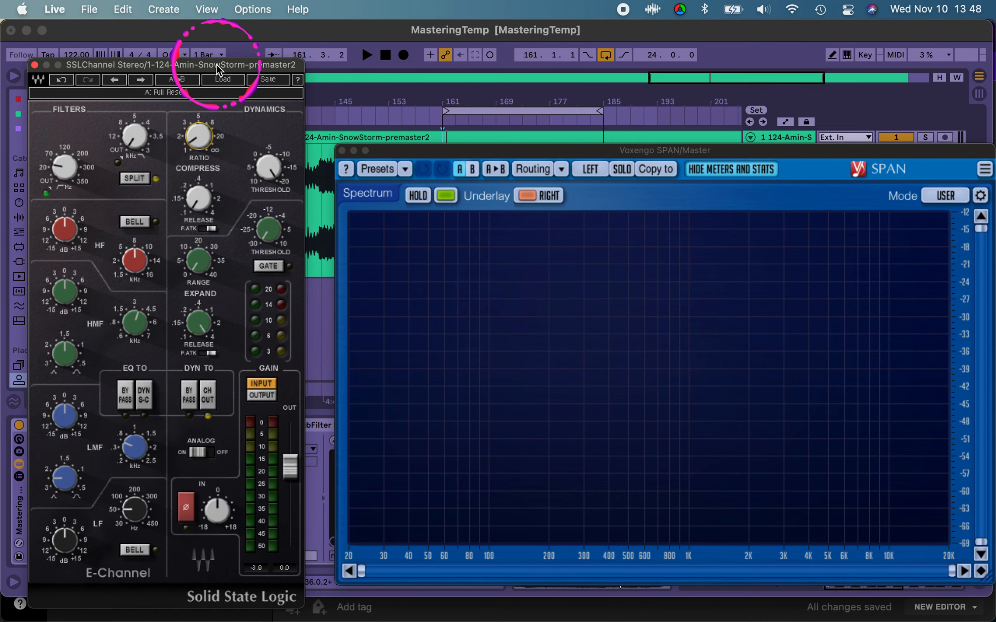
left_click_drag(444, 148, 431, 146)
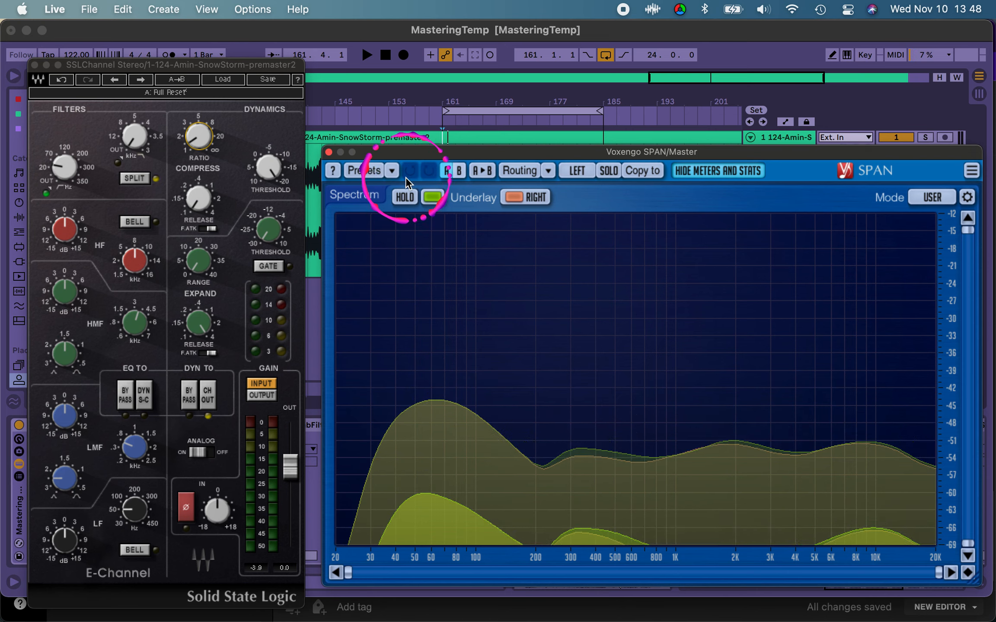
Step: Play the loop and examine the premaster's frequency balance in the SPAN spectrum
key("space")
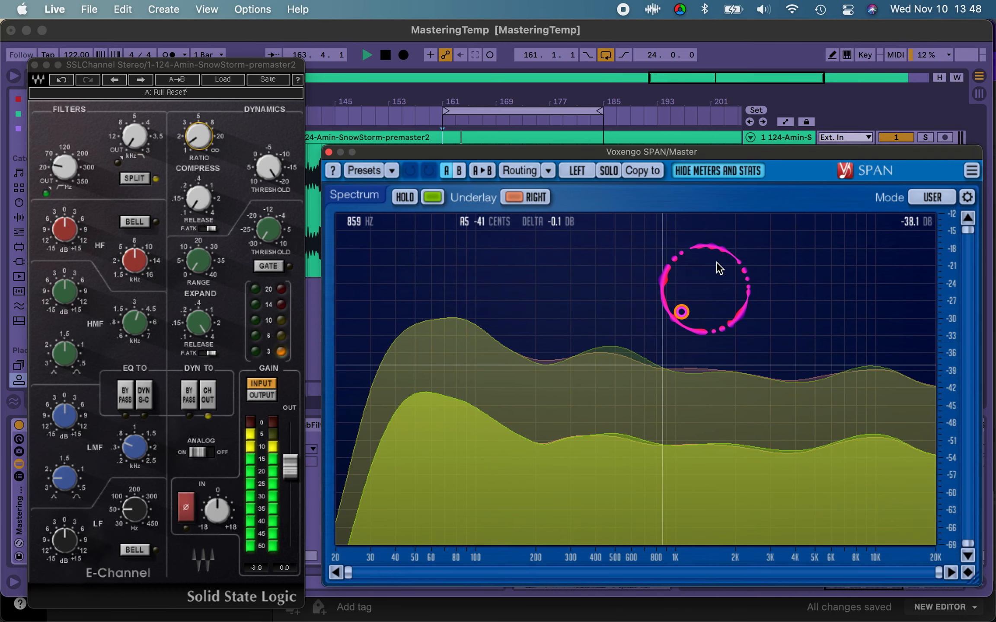
left_click_drag(714, 153, 701, 153)
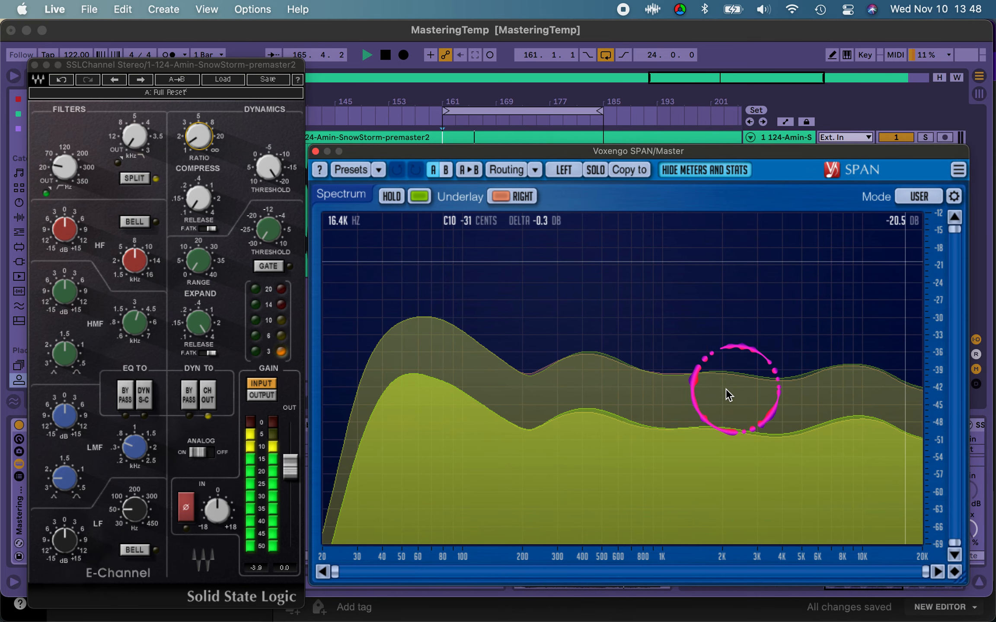
key("space")
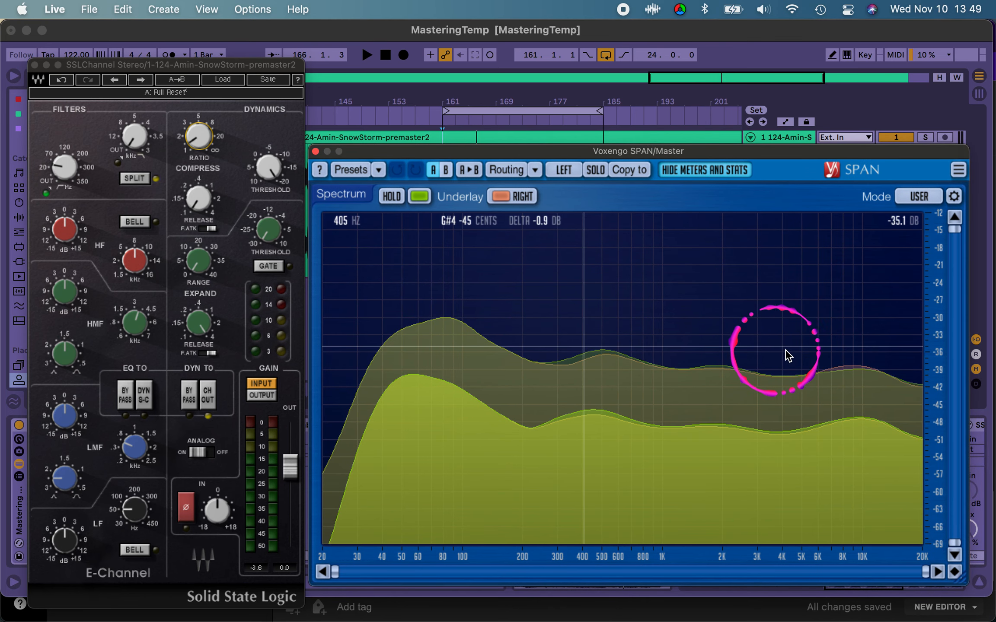
left_click(546, 354)
left_click(545, 353)
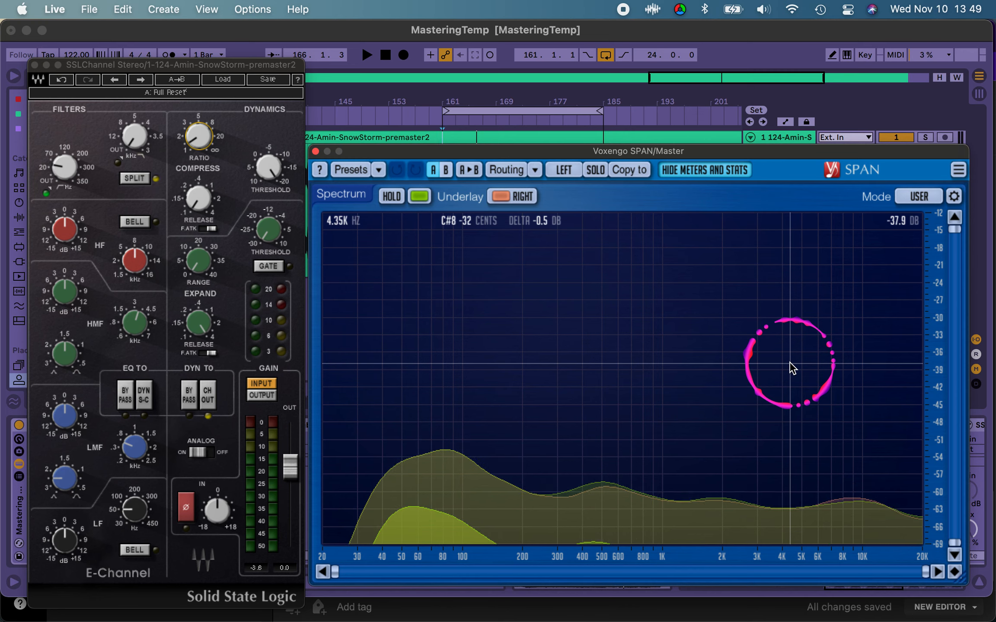
key("space")
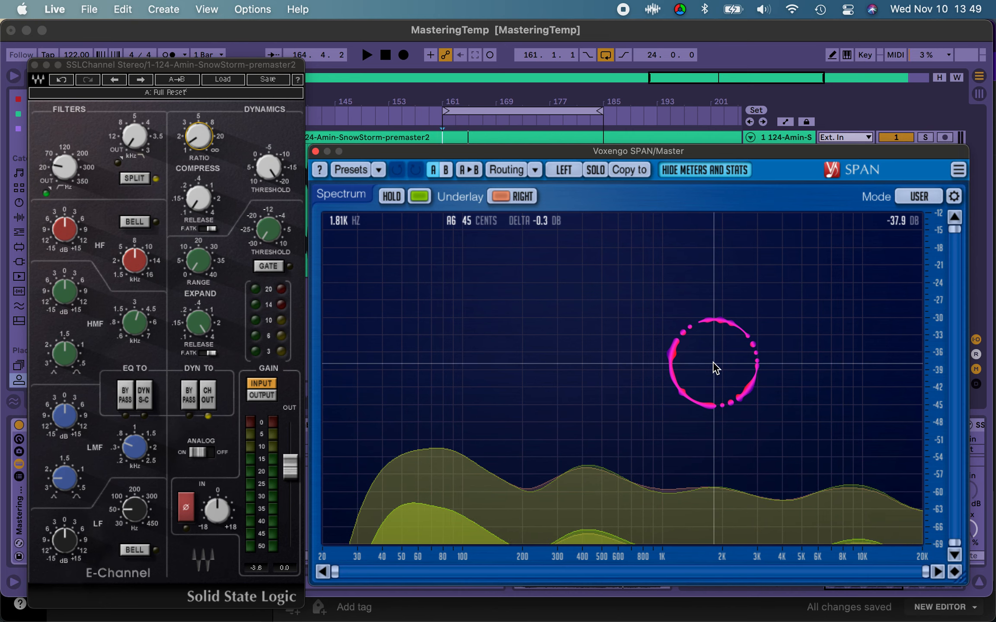
key("space")
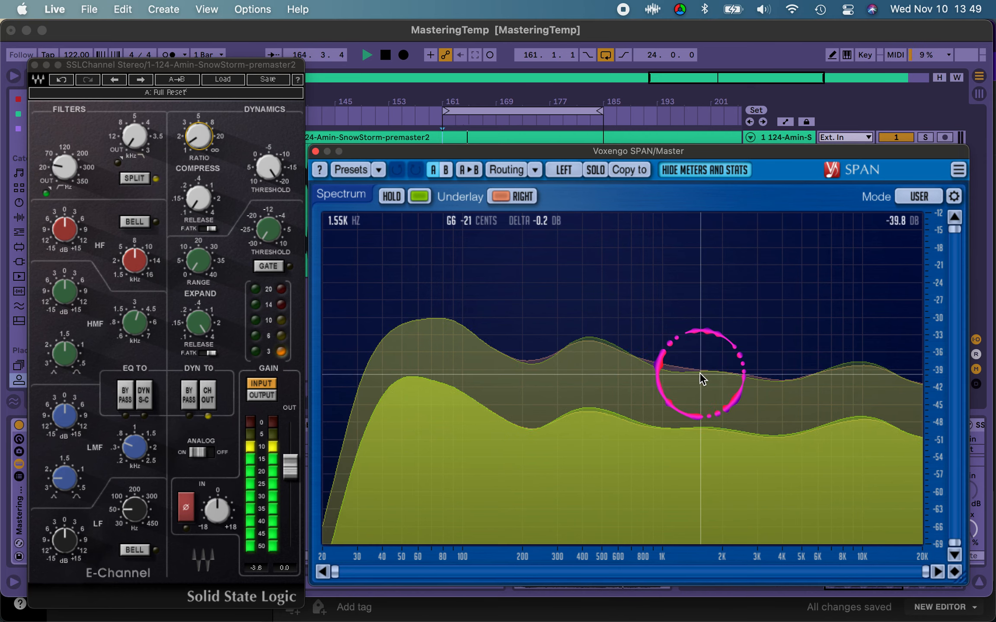
key("space")
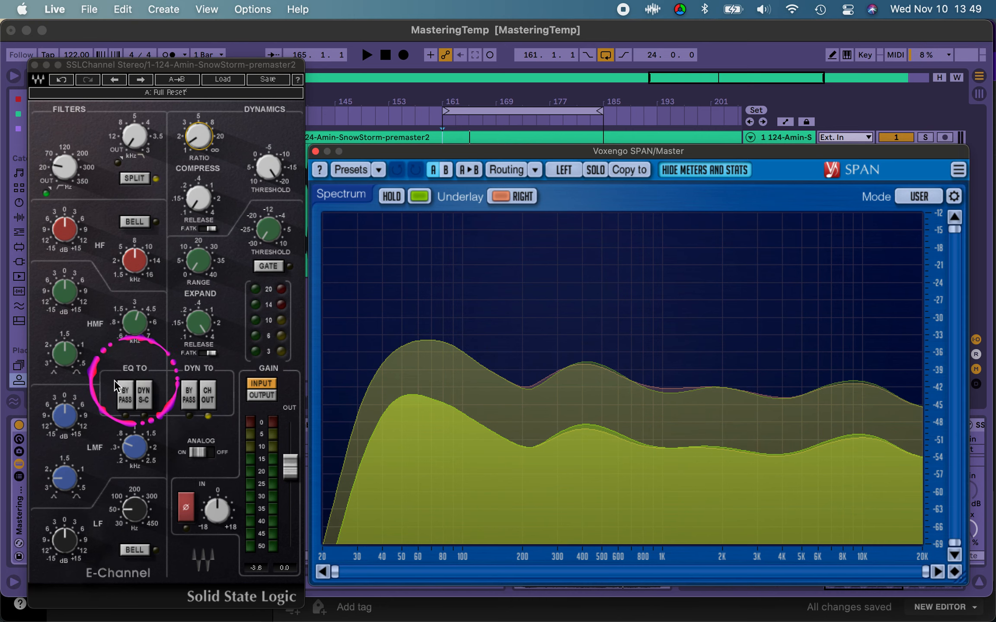
Step: Lower the SSL channel's HMF frequency to just below 3 kHz and set the band's Q to 3
left_click(132, 336)
left_click_drag(132, 343, 136, 336)
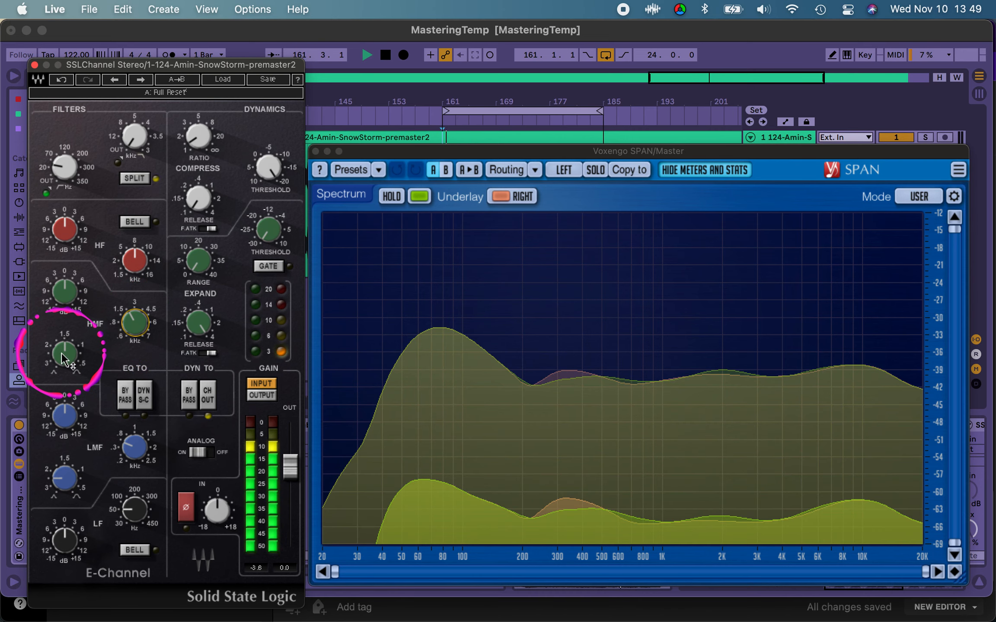
key("space")
left_click_drag(63, 349, 68, 478)
left_click_drag(64, 350, 66, 475)
Step: Boost the SSL channel's HMF gain close to its maximum while playing the loop to see the effect in SPAN
left_click(64, 290)
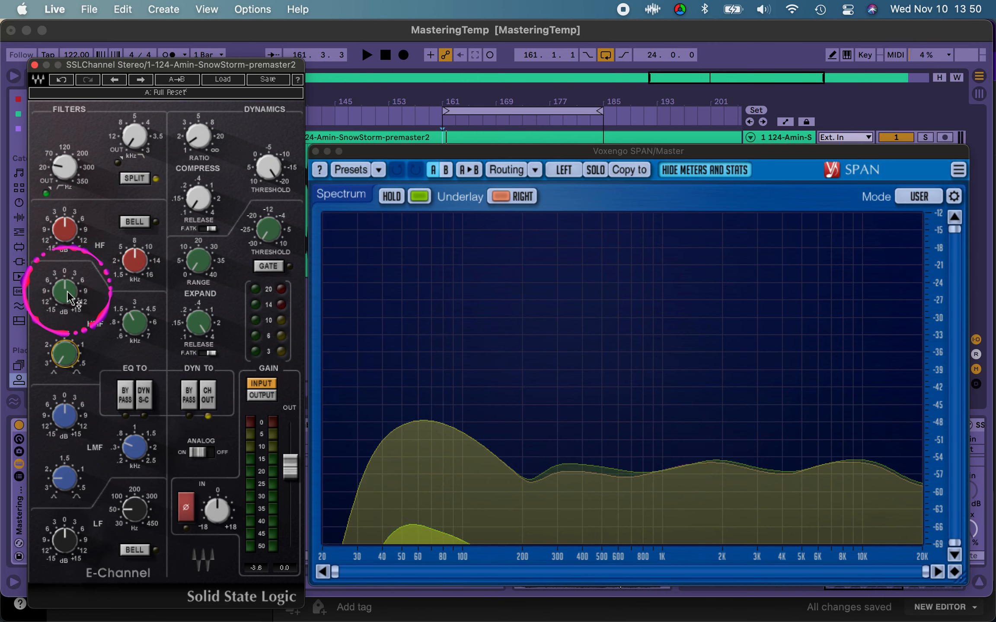
key("space")
left_click_drag(66, 292, 88, 199)
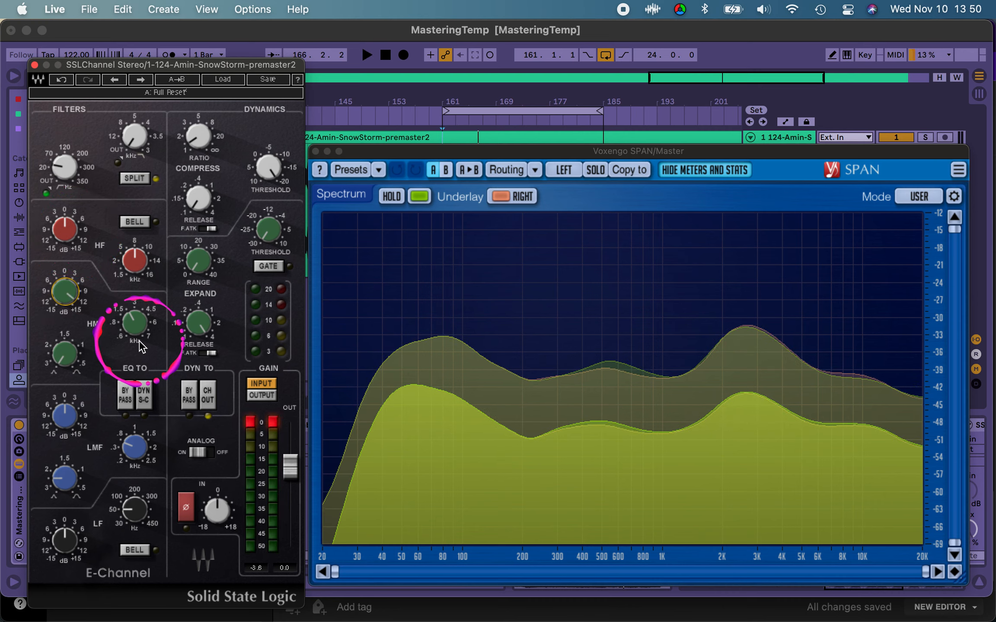
Step: Lower the SSL channel's HMF frequency to about 1.26 kHz and its Q to 1.59 while checking the loop in SPAN
left_click_drag(146, 331, 136, 367)
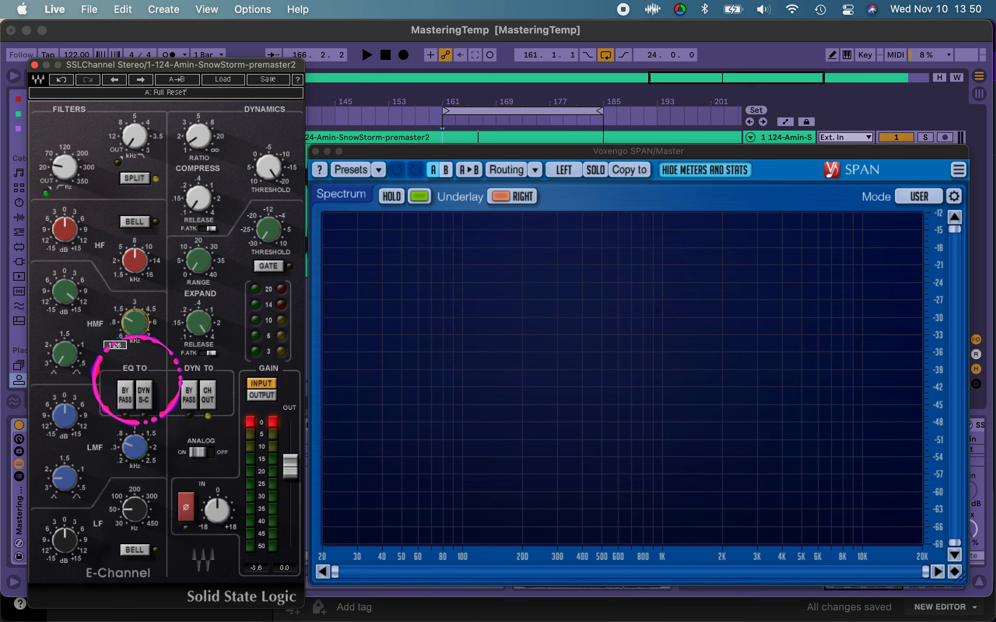
key("space")
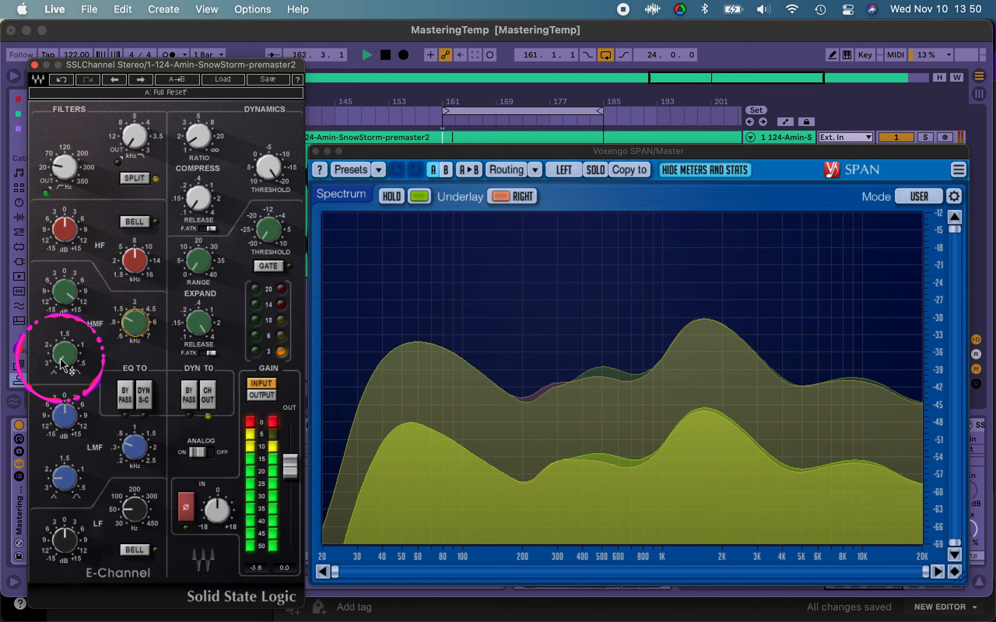
left_click_drag(63, 361, 66, 317)
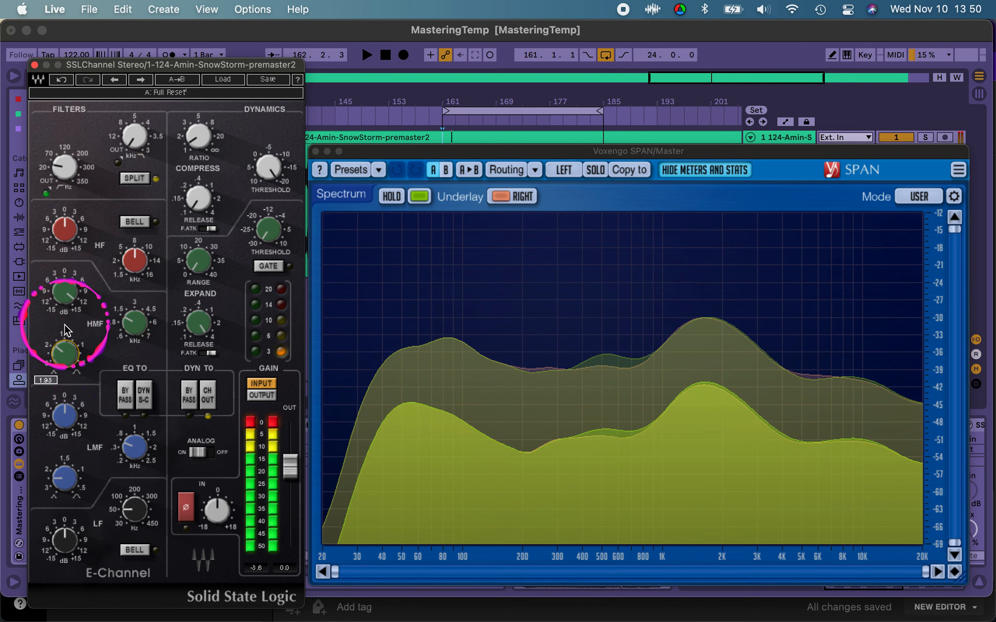
key("space")
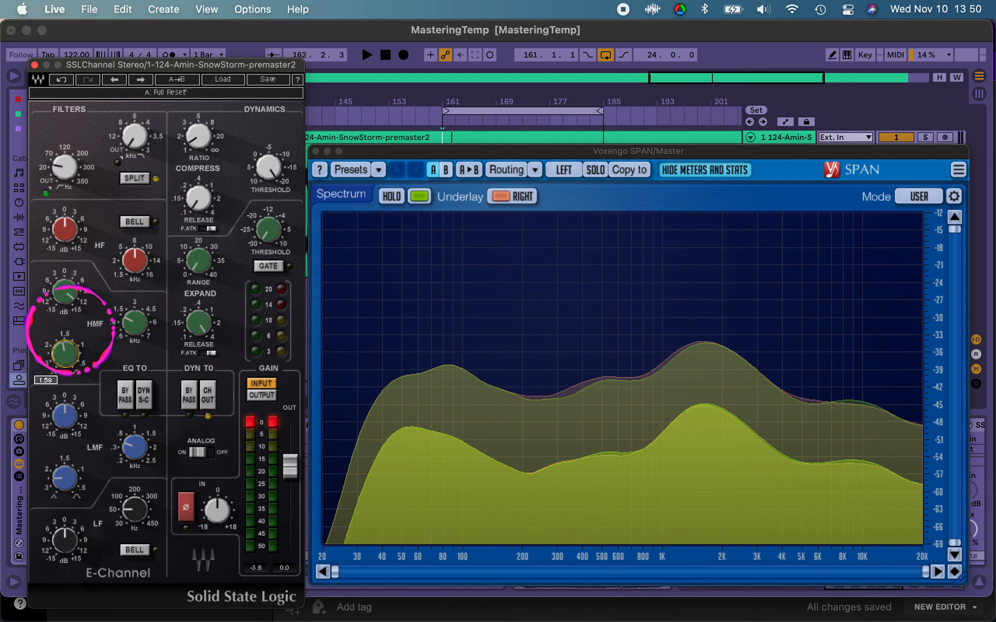
mouse_move(69, 350)
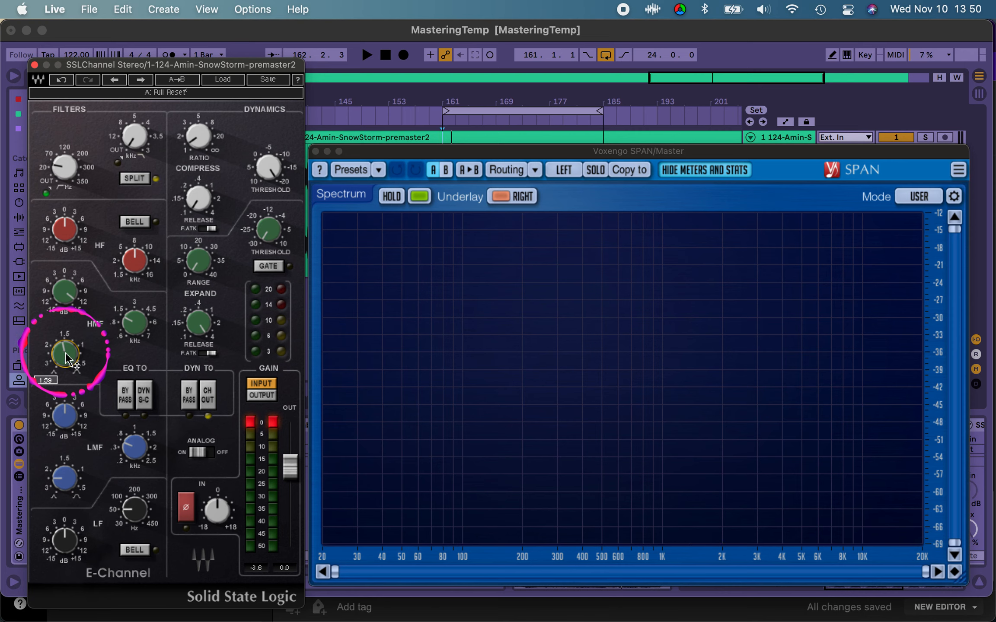
Step: Widen the HMF band to a Q of about 1 and bring its gain back to nearly 0 dB during playback
key("space")
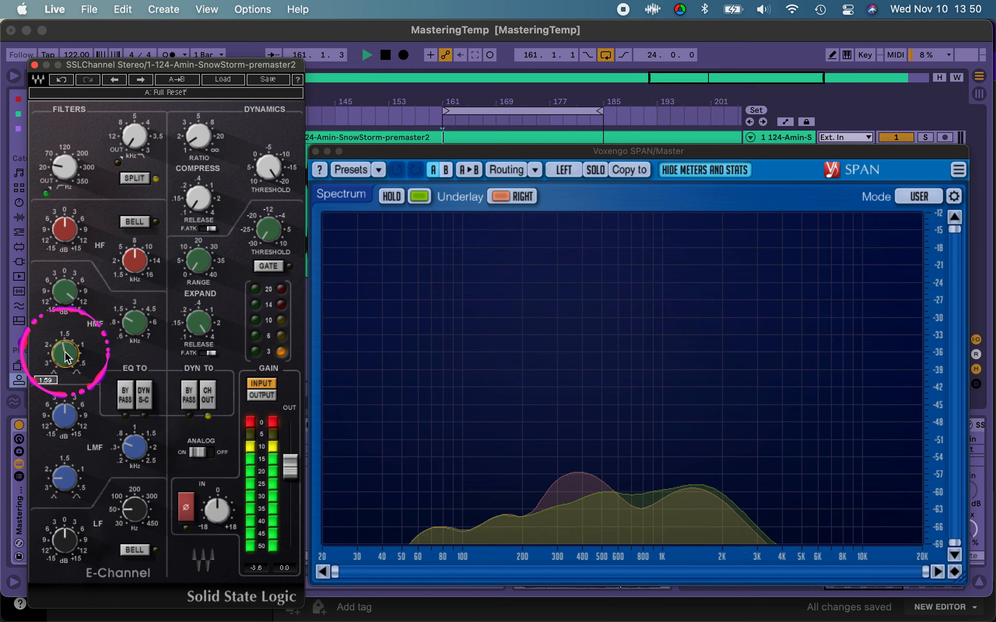
left_click_drag(67, 357, 66, 304)
key("space")
key("space")
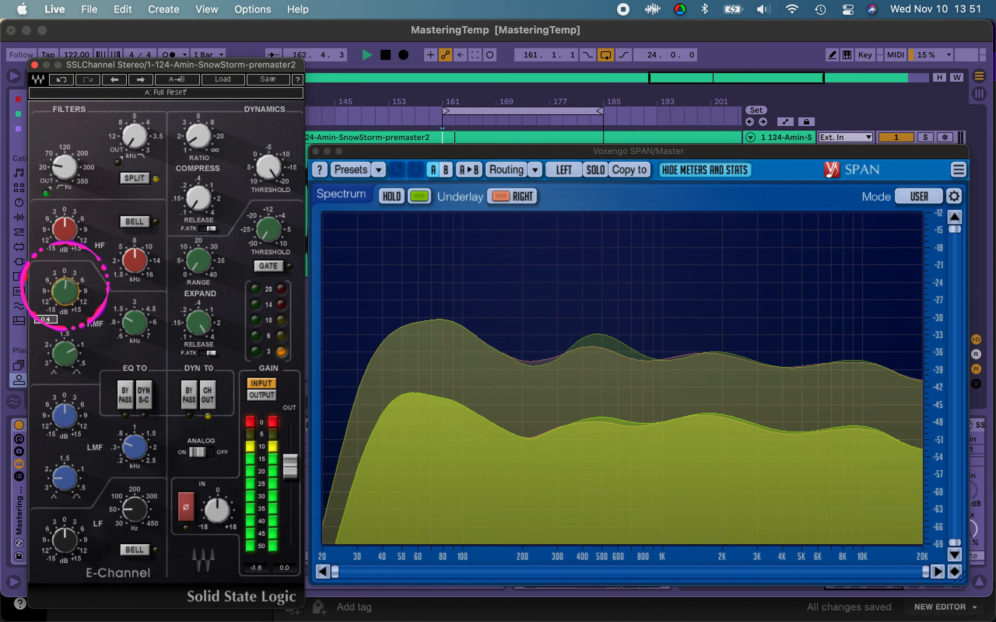
Step: Inspect the 1 to 3 kHz region in SPAN and set the SSL channel's HMF gain to 1.6 dB
left_click(751, 333)
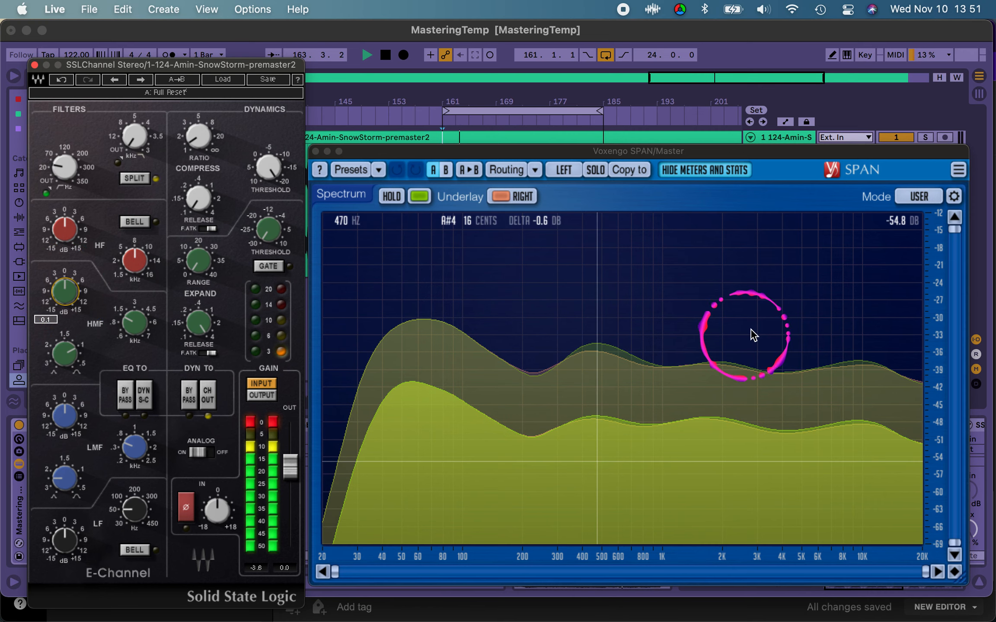
left_click(687, 369)
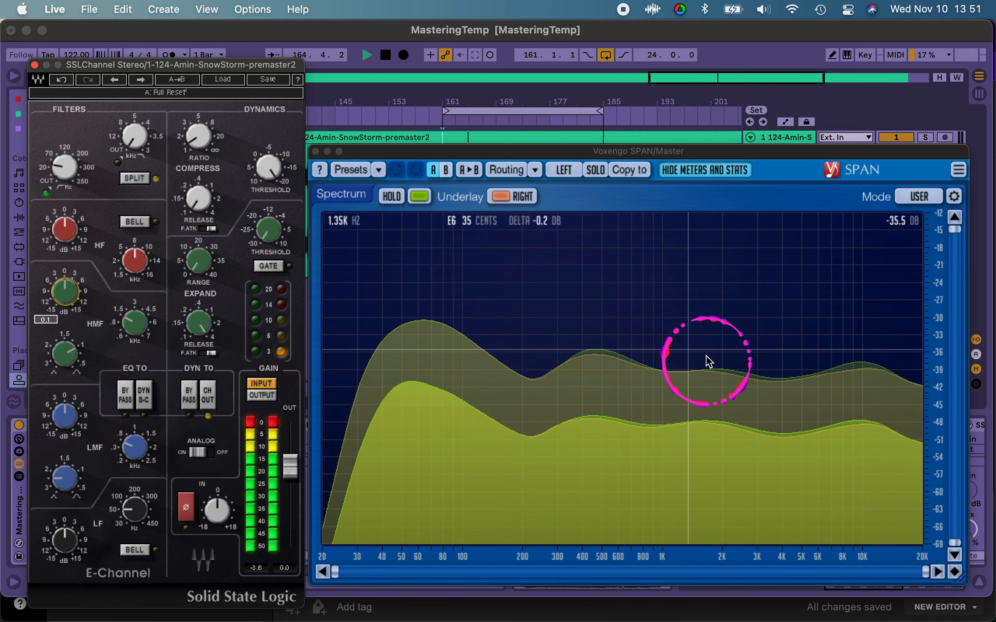
left_click(701, 332)
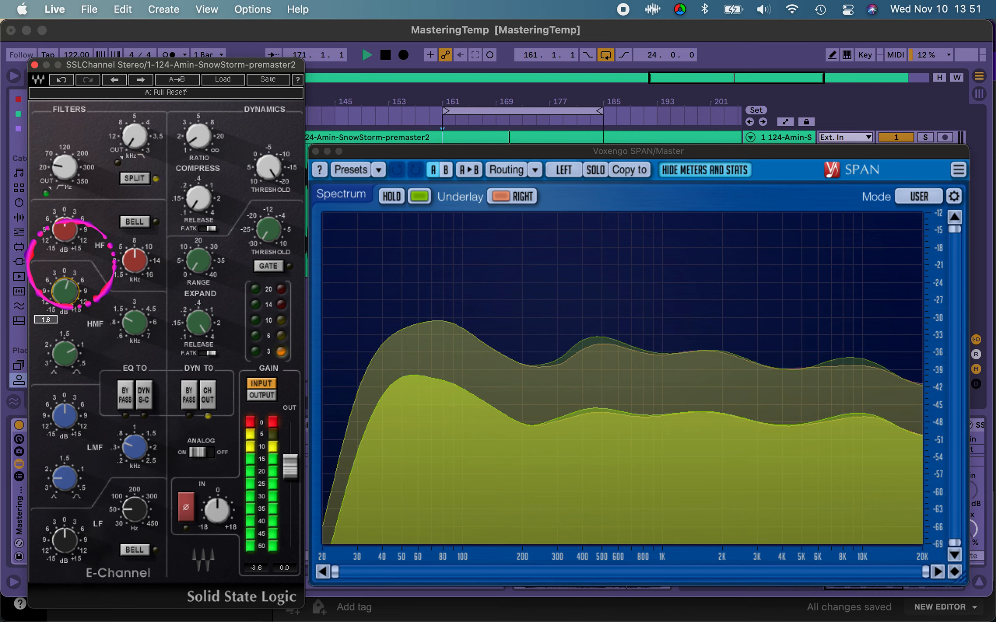
key("space")
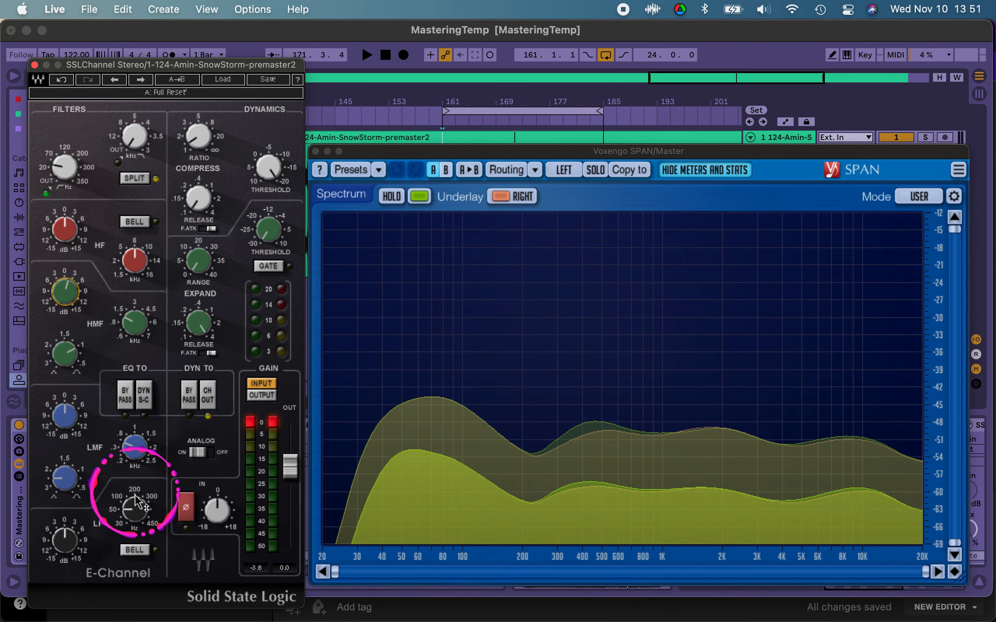
Step: Raise the SSL channel's LF frequency to between 100 and 200 Hz after auditioning the loop
key("space")
mouse_move(133, 511)
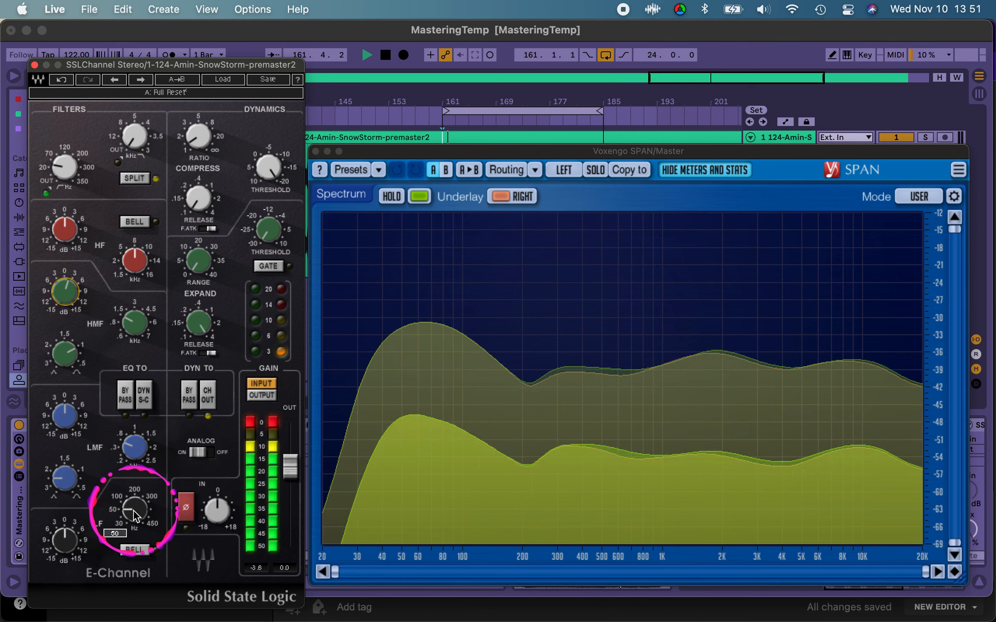
key("space")
left_click_drag(132, 505, 138, 473)
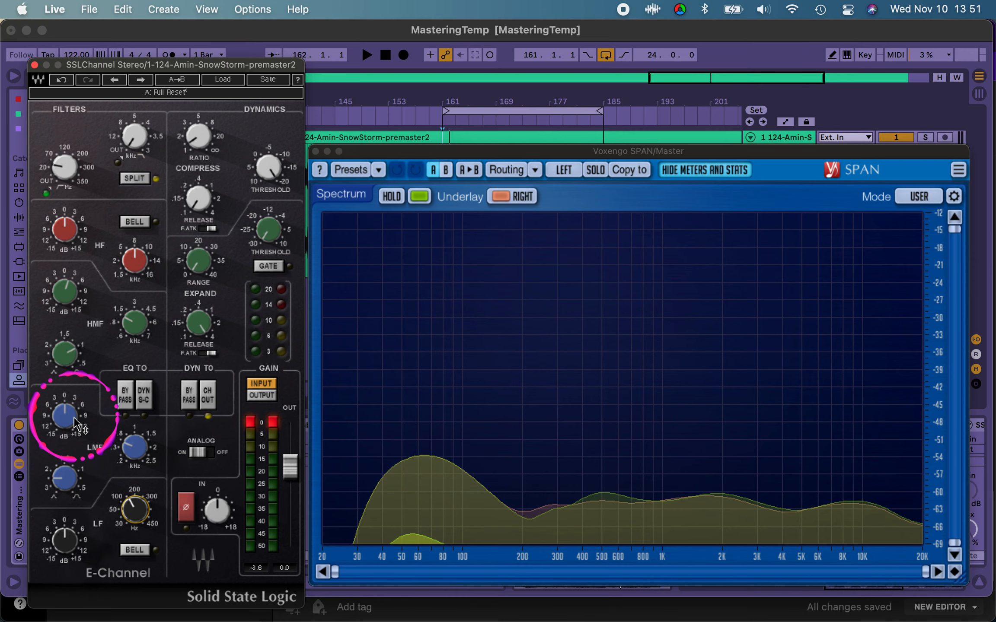
Step: Boost the SSL channel's LF gain to about 1.6 dB and check the low end by playing the loop
key("space")
mouse_move(65, 542)
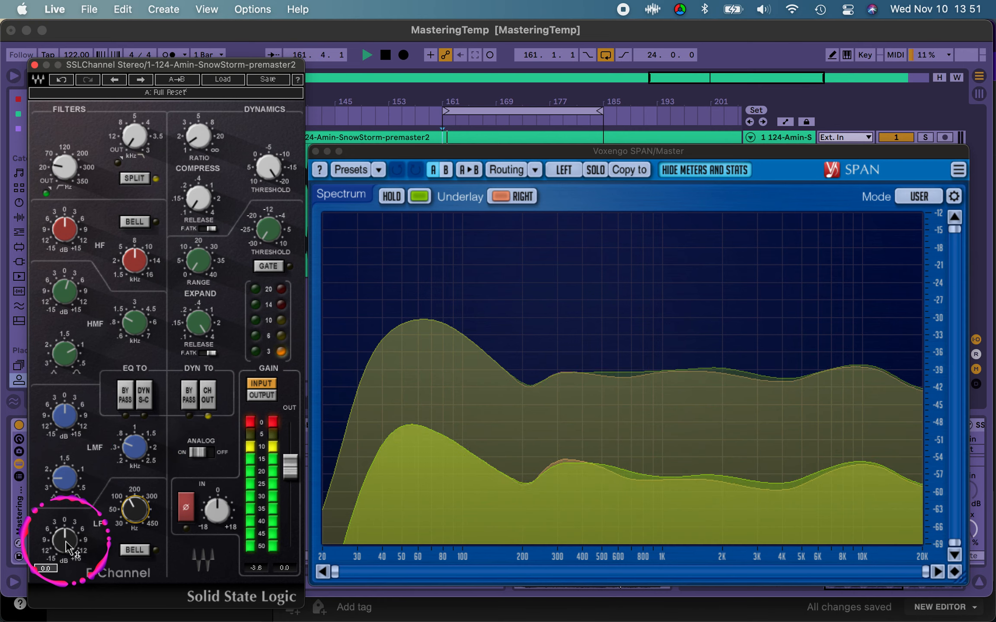
key("space")
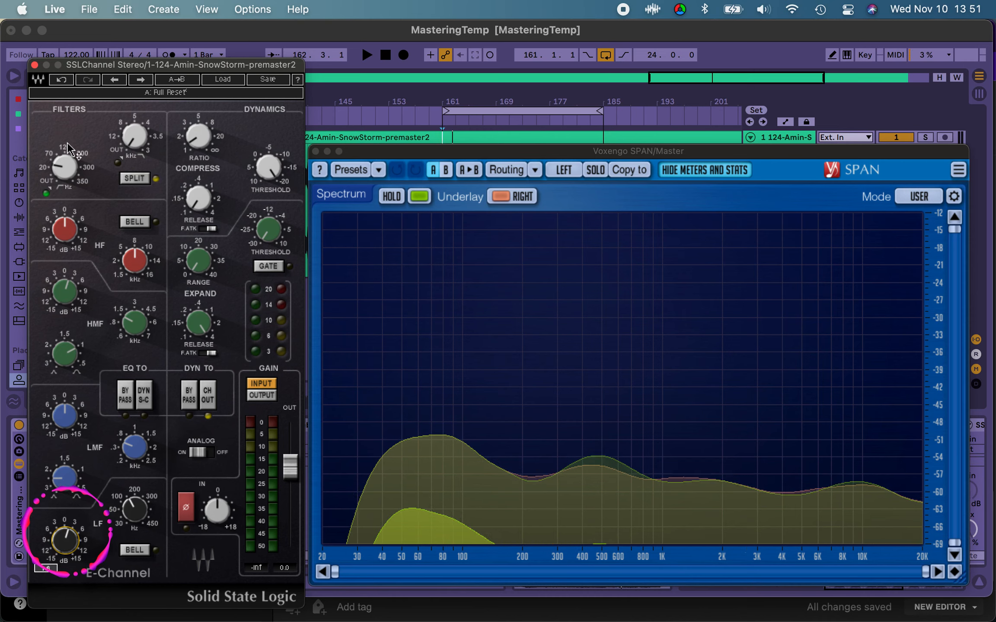
left_click(65, 546)
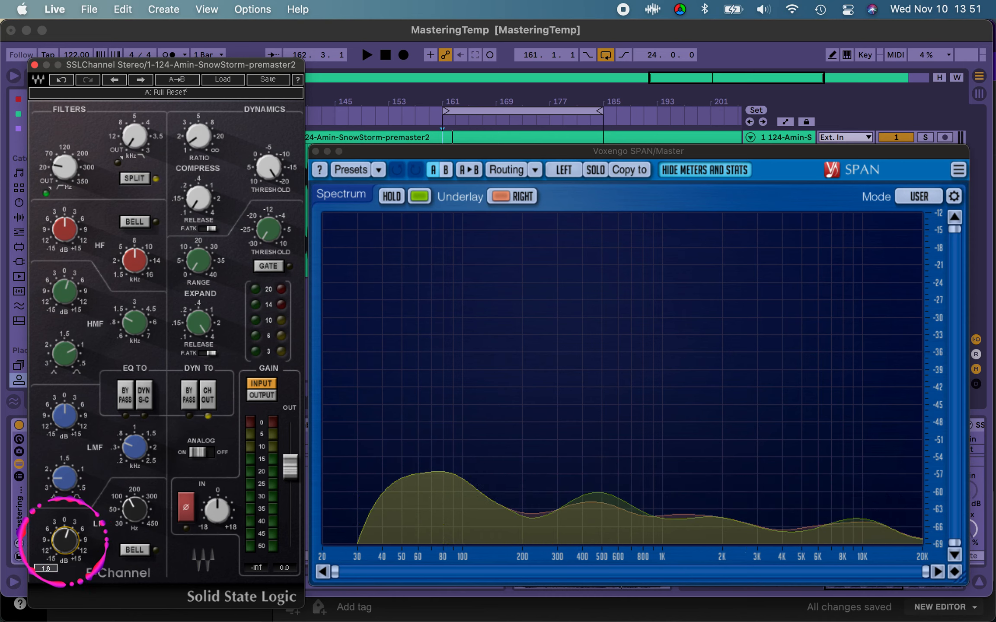
left_click_drag(63, 544, 63, 546)
key("space")
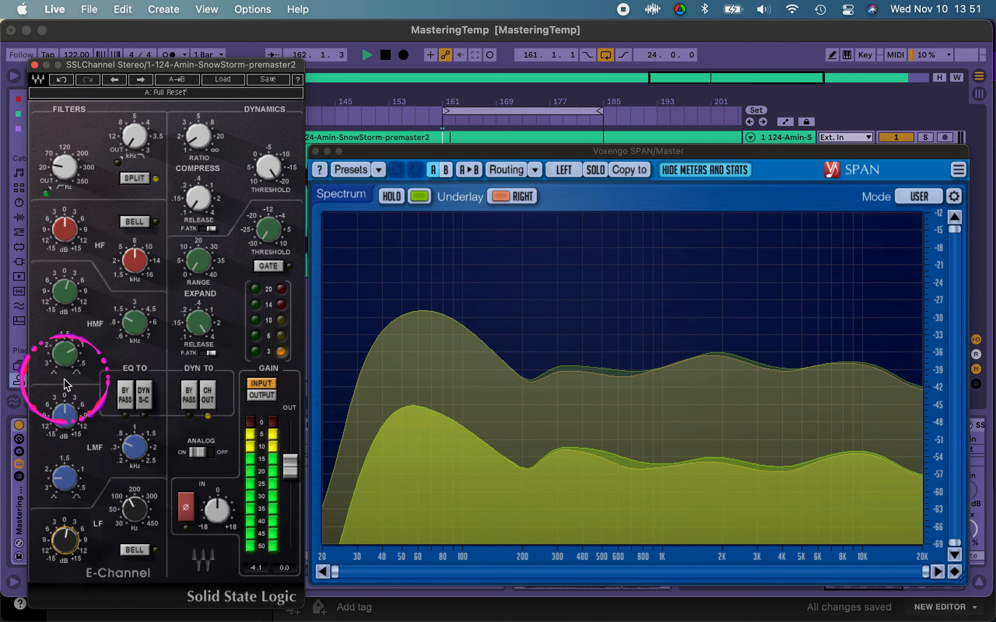
key("space")
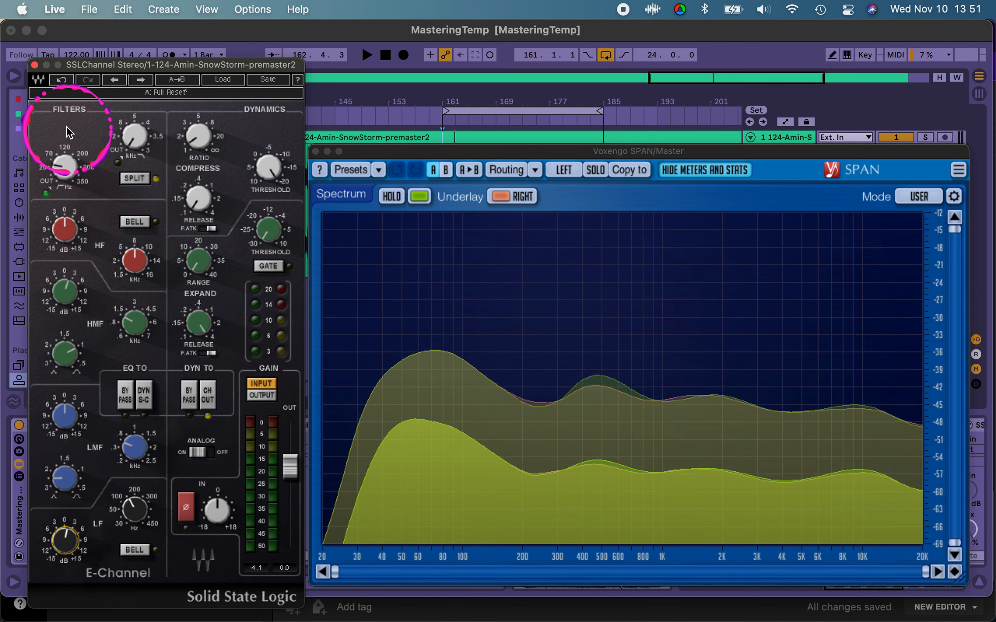
Step: Put away the SSL channel and SPAN windows and open the FabFilter Pro-Q 2 editor with the device switched on
left_click(35, 64)
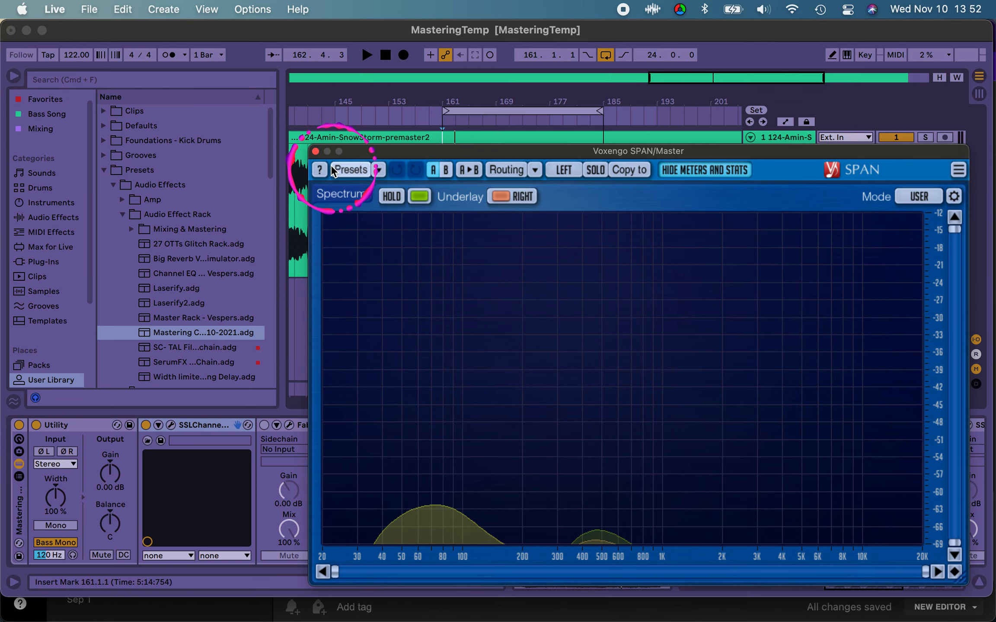
left_click_drag(357, 152, 128, 0)
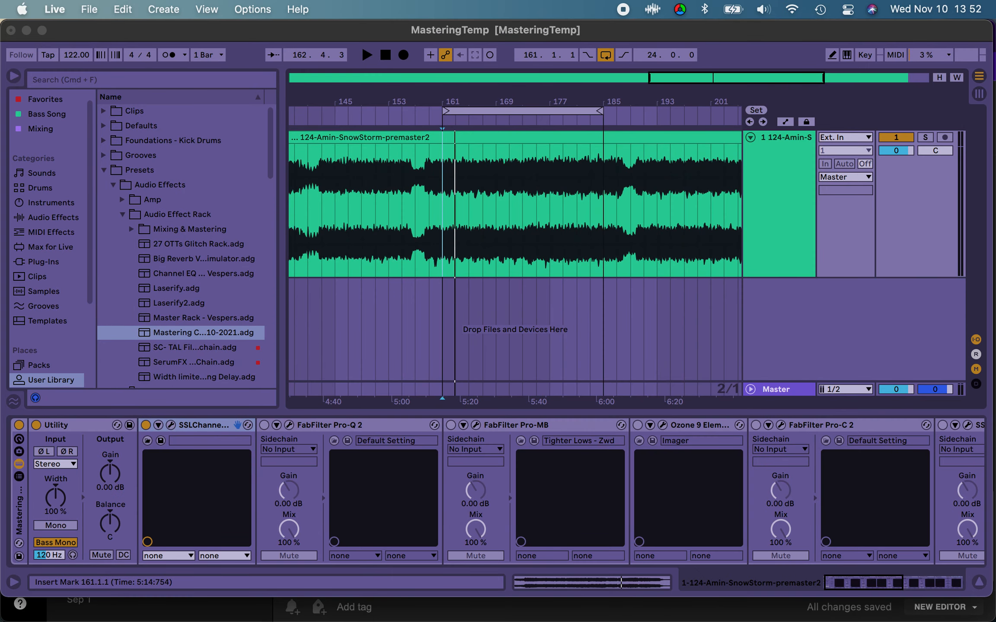
left_click(319, 427)
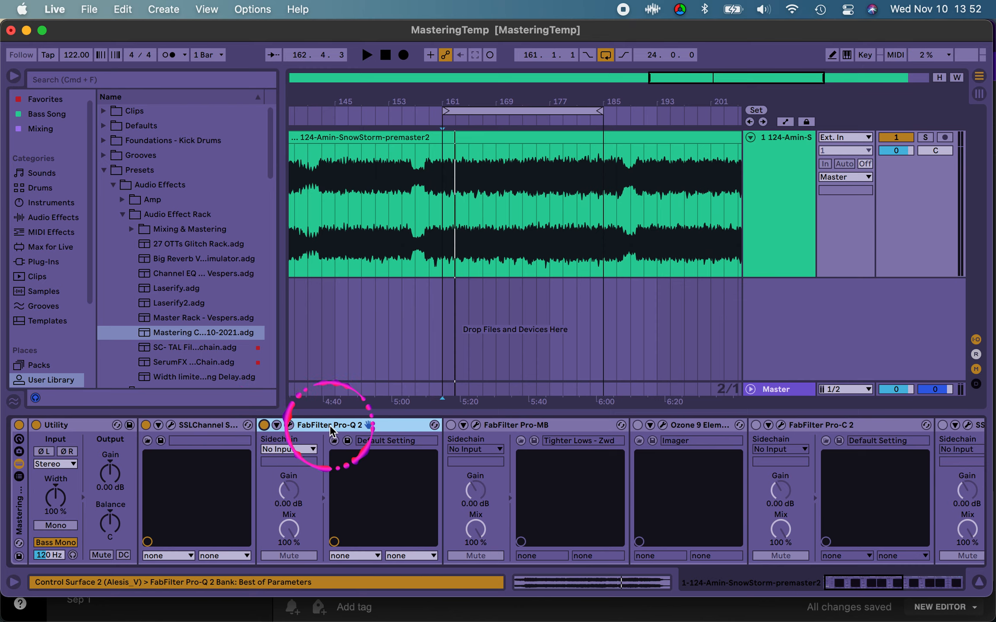
left_click(289, 425)
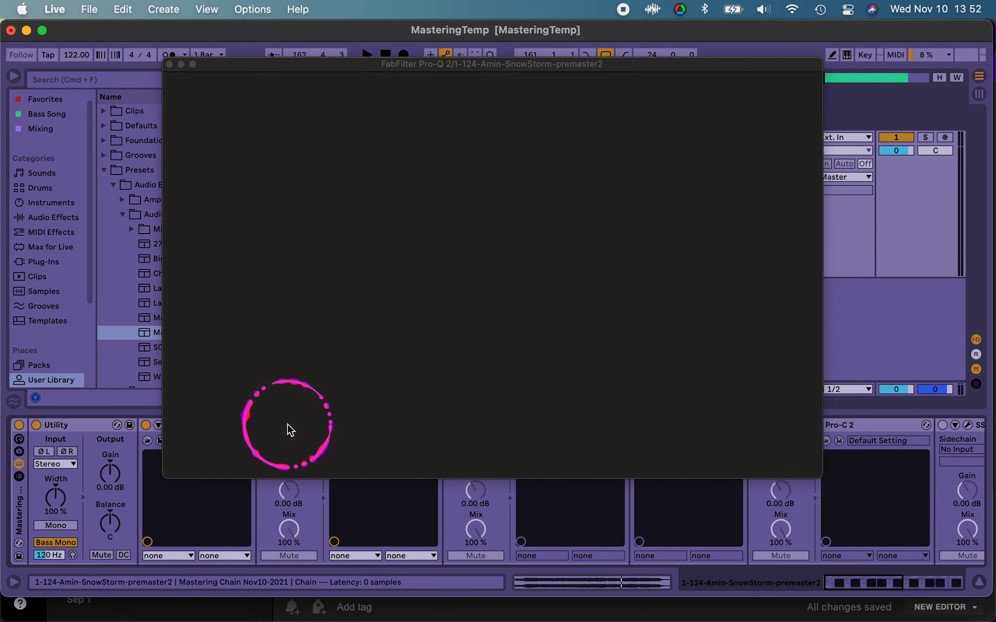
left_click(480, 225)
left_click(370, 222)
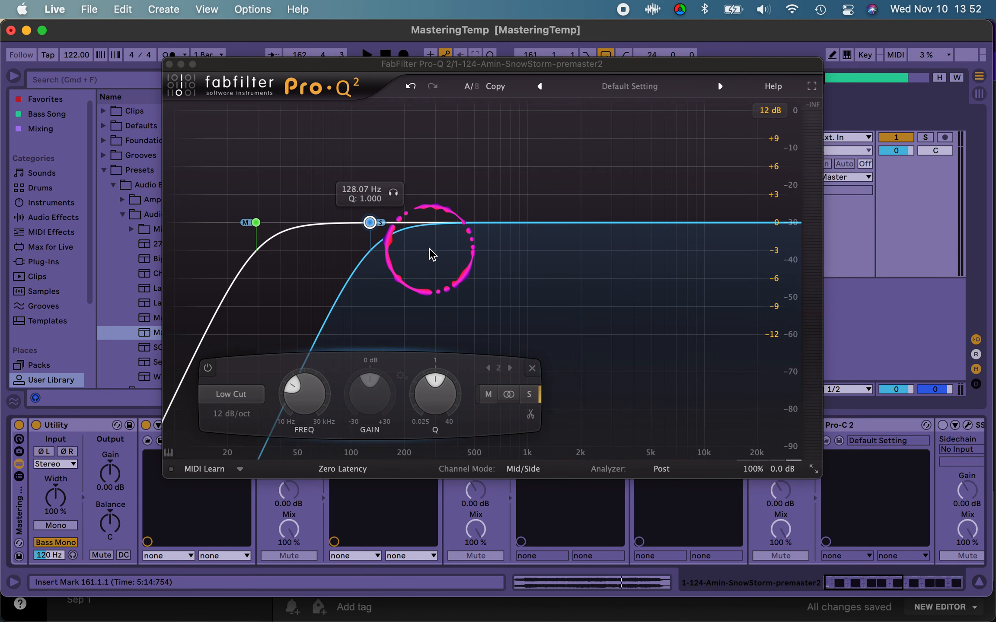
Step: Arrange the SPAN and Pro-Q 2 windows so that both can be used together
left_click_drag(547, 0, 675, 185)
left_click_drag(571, 65, 406, 26)
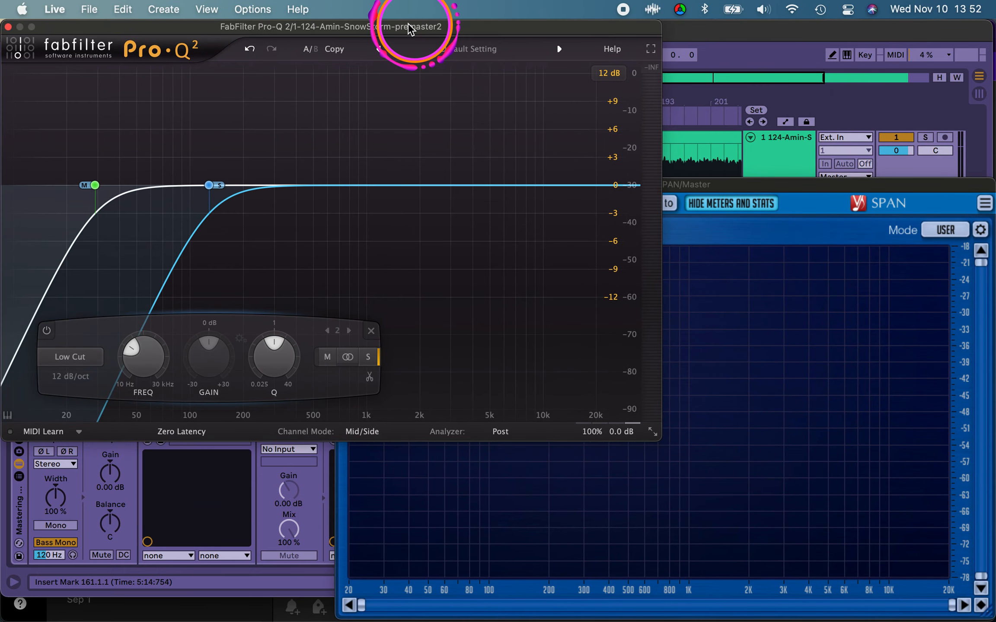
left_click(428, 237)
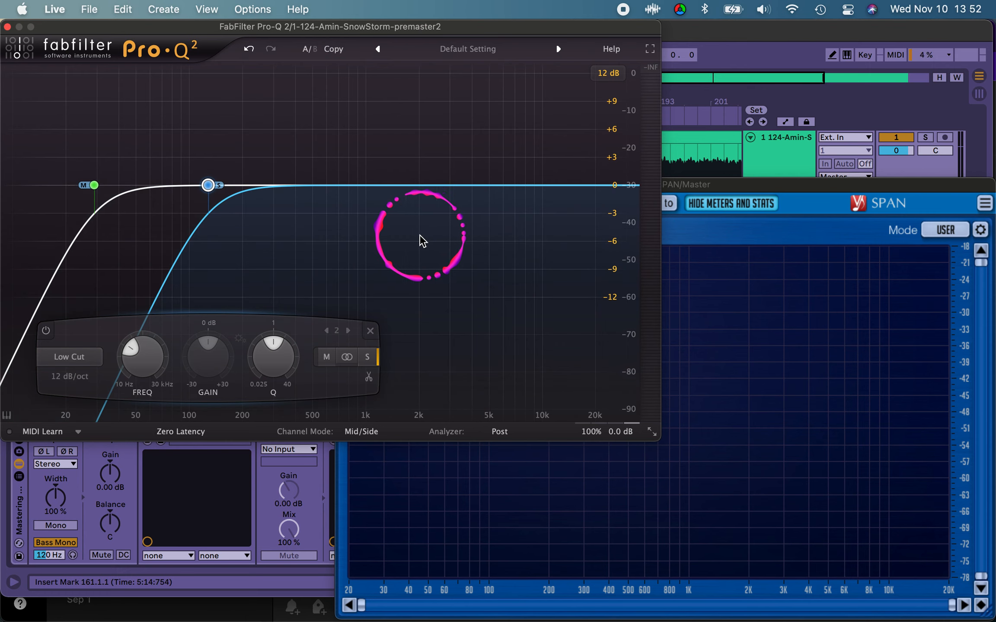
Step: Examine the settings of Pro-Q 2's mid low cut and side low cut
left_click(94, 185)
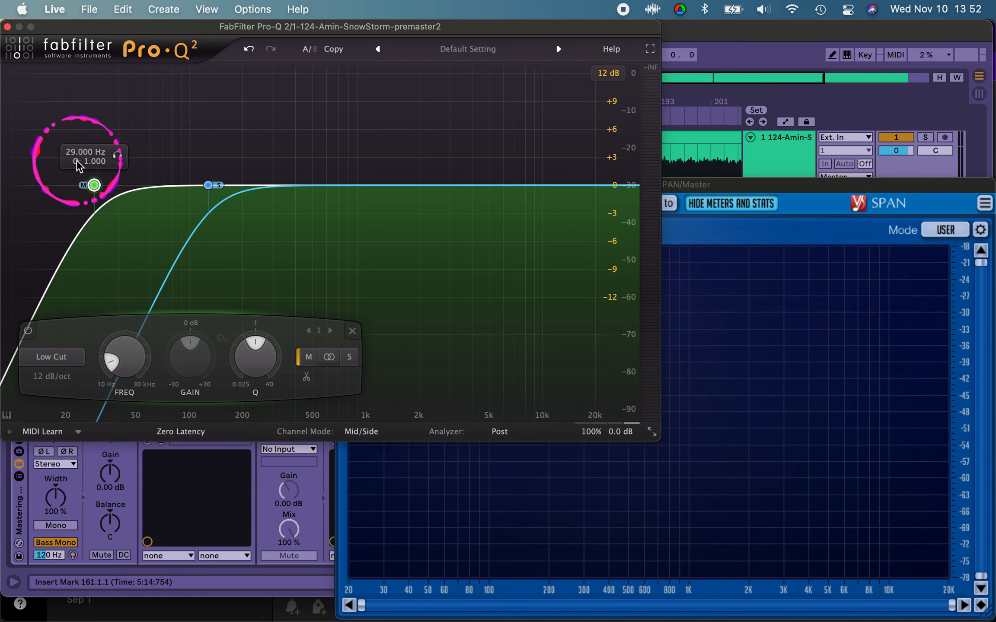
left_click(208, 186)
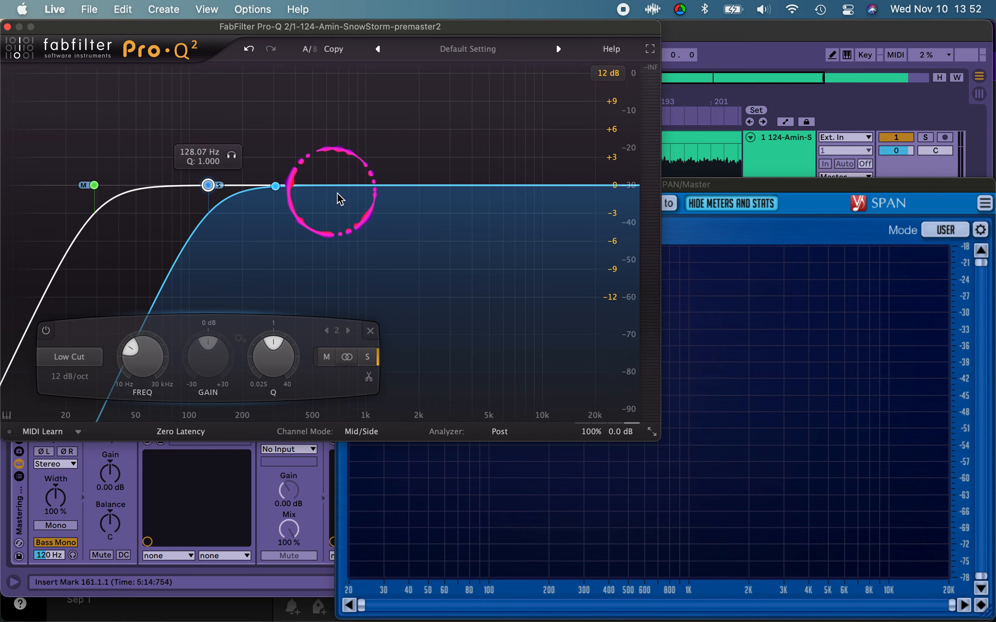
Step: Play the loop and compare the mid and side spectra in SPAN
key("space")
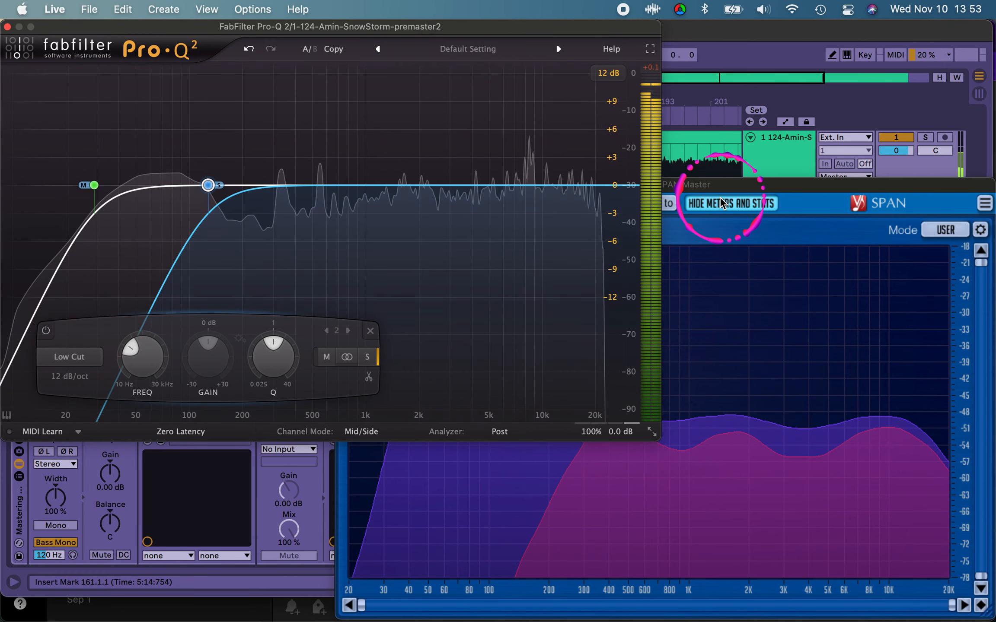
left_click(710, 190)
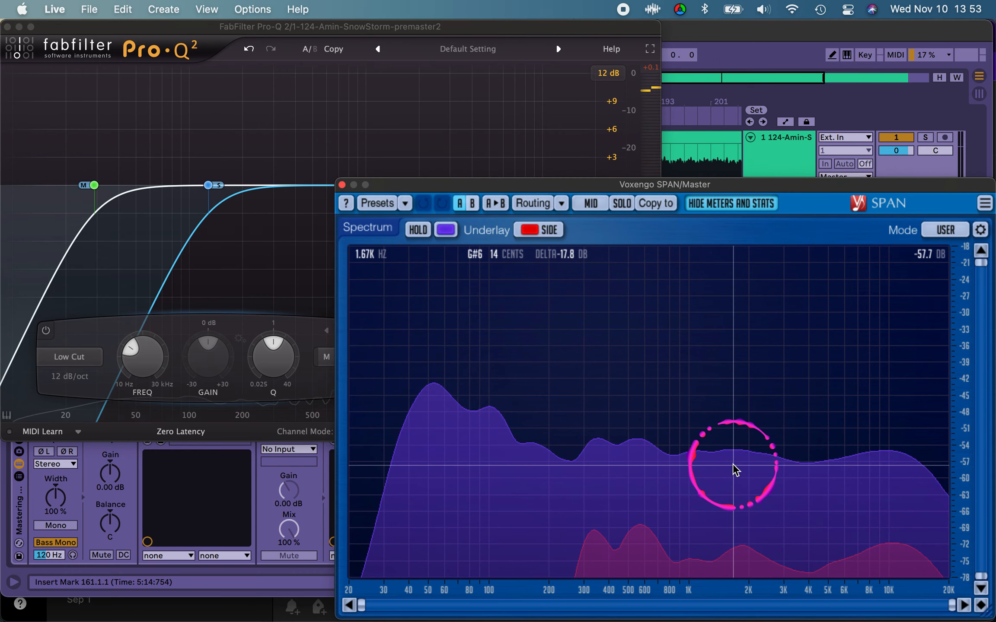
key("space")
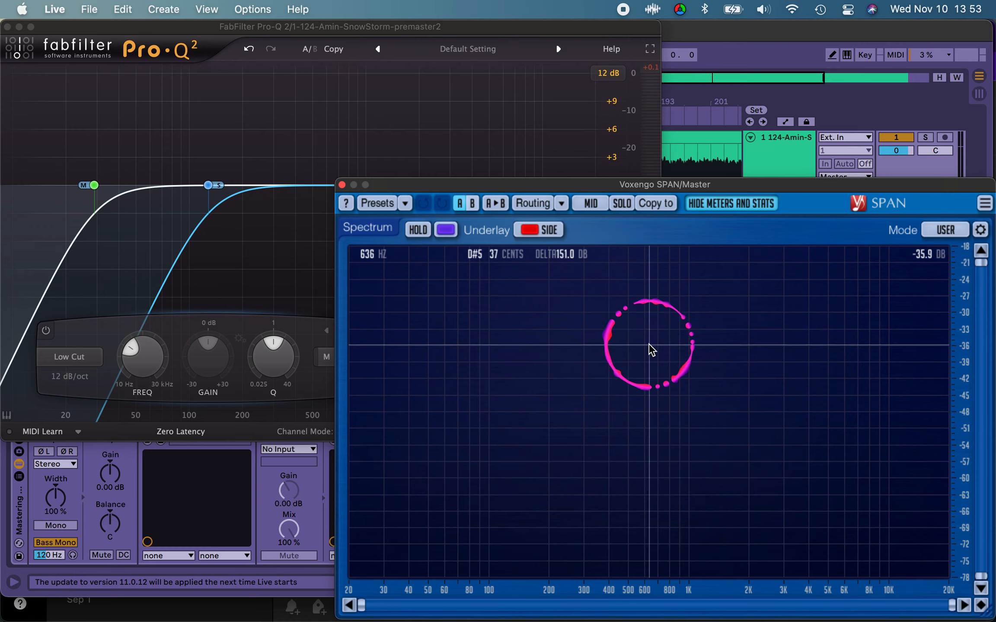
key("space")
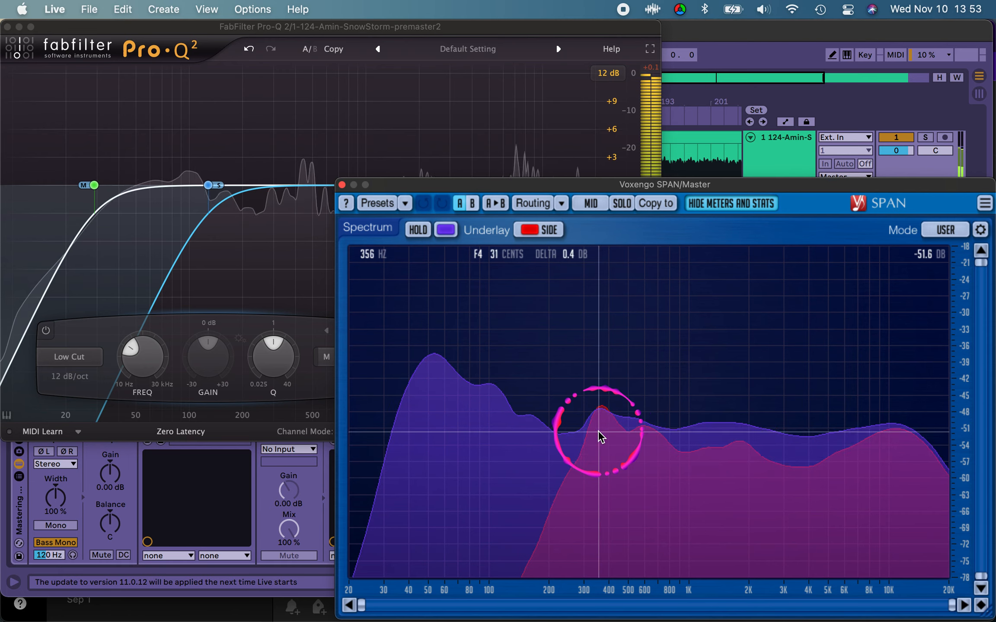
Step: Add a side-only bell band in Pro-Q 2 at about 360 Hz and cut it by about 4.1 dB
left_click(275, 253)
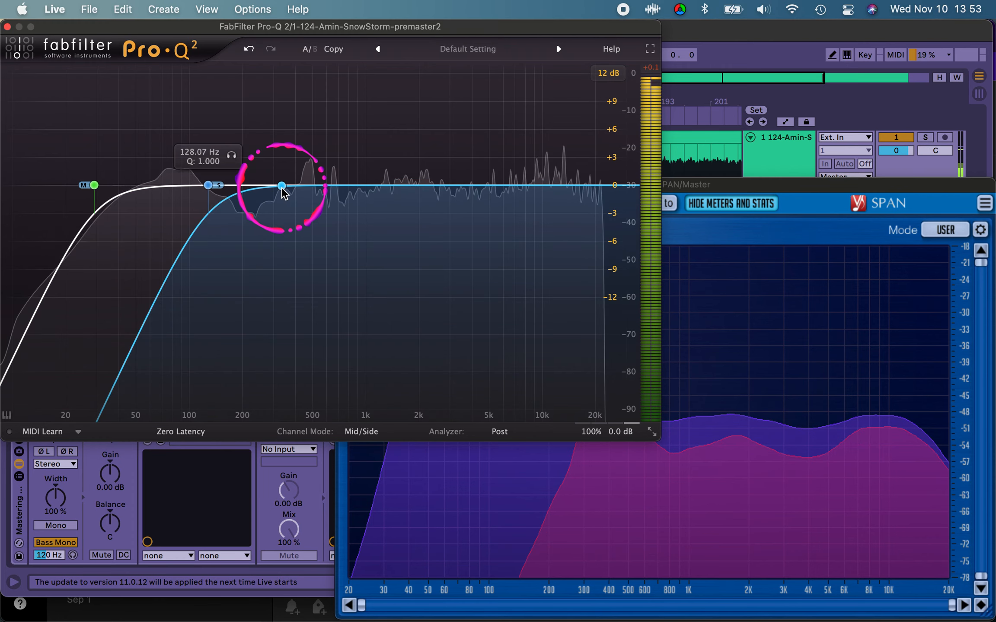
left_click(281, 188)
left_click(422, 359)
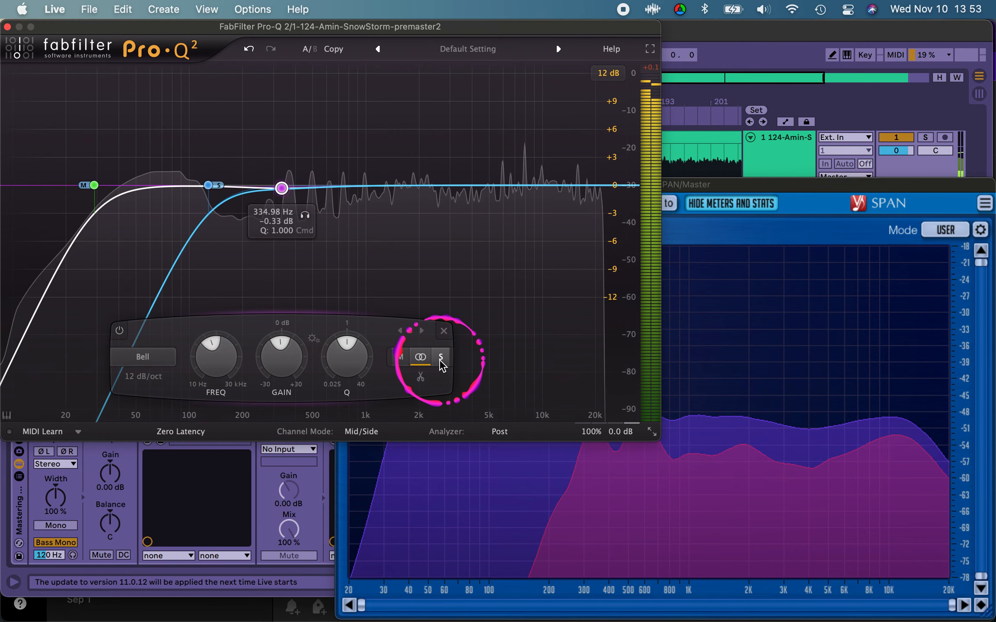
left_click(439, 360)
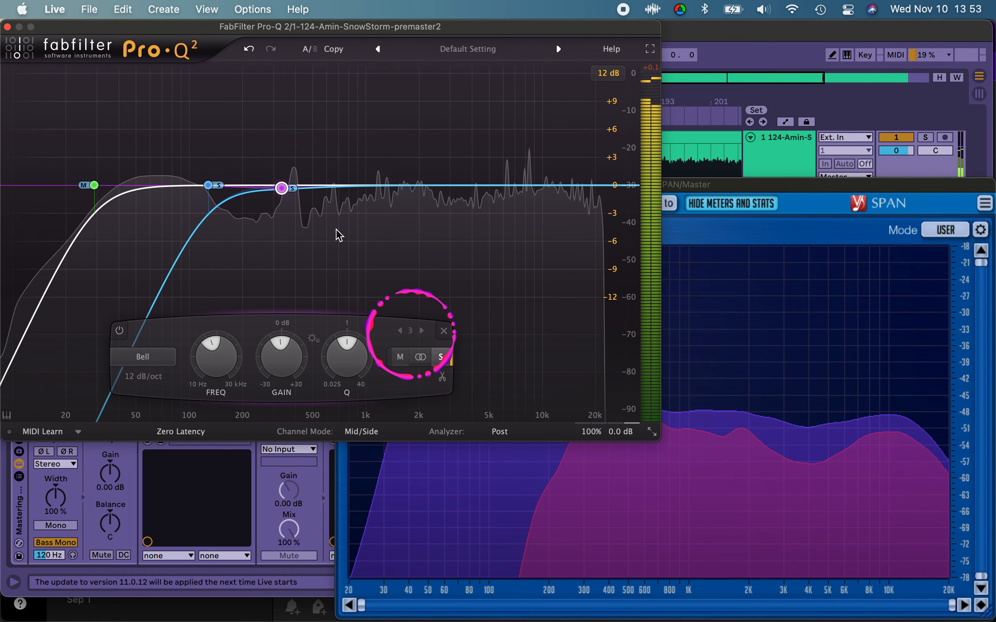
mouse_move(285, 209)
left_mouse_down()
mouse_move(285, 248)
mouse_move(288, 228)
left_mouse_up()
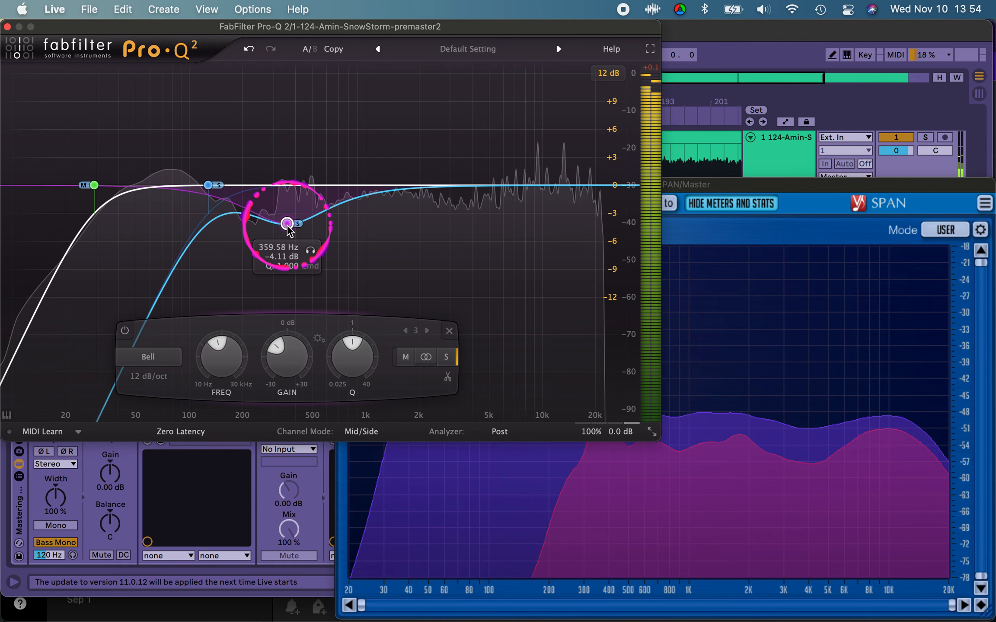
Step: Check the spectra in SPAN and retune Pro-Q 2's side bell to about 336 Hz with a cut of about 4.2 dB
left_click(687, 430)
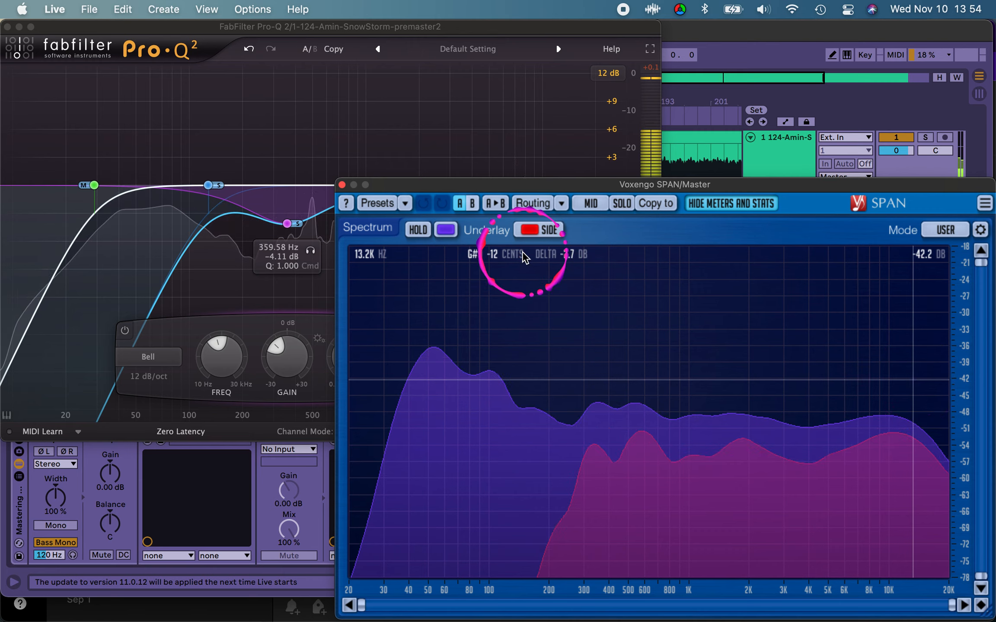
left_click(469, 138)
left_click_drag(286, 228, 277, 230)
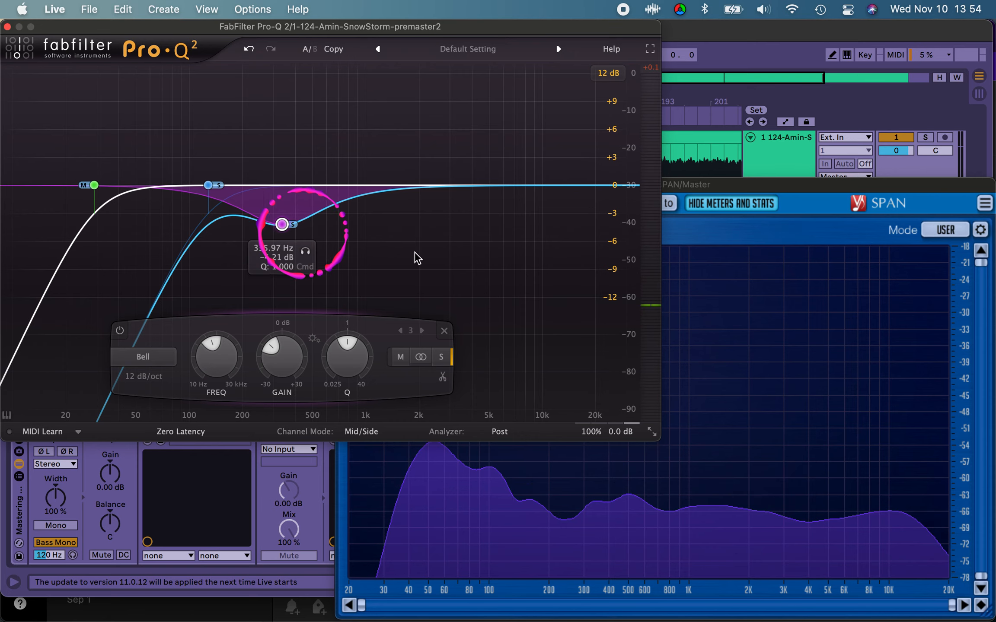
Step: Replay the loop and check the side spectrum's highs against the mid in SPAN
left_click(702, 317)
key("space")
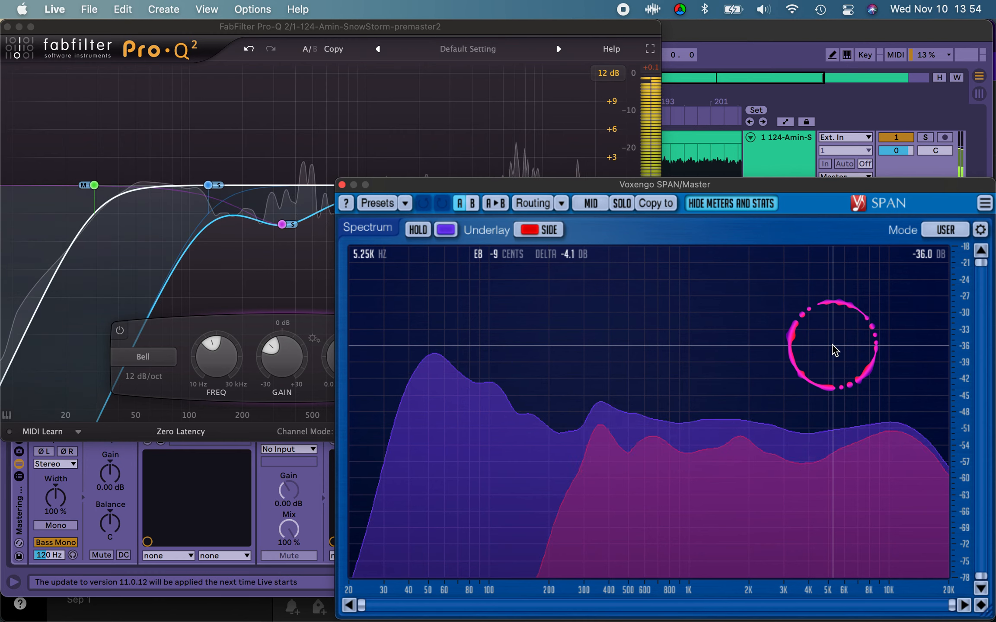
key("space")
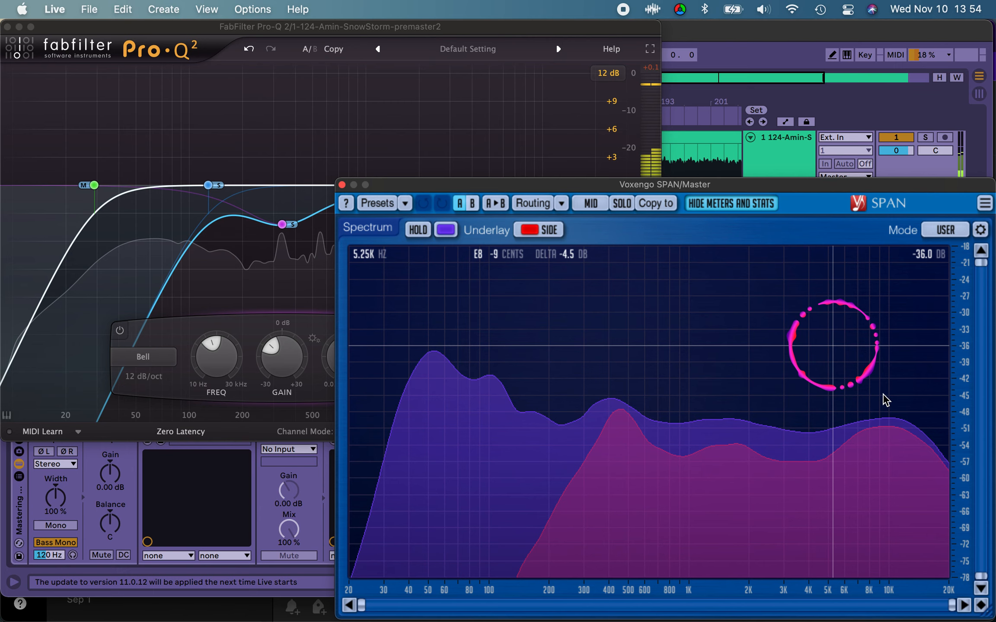
left_click(877, 427)
left_click(882, 431)
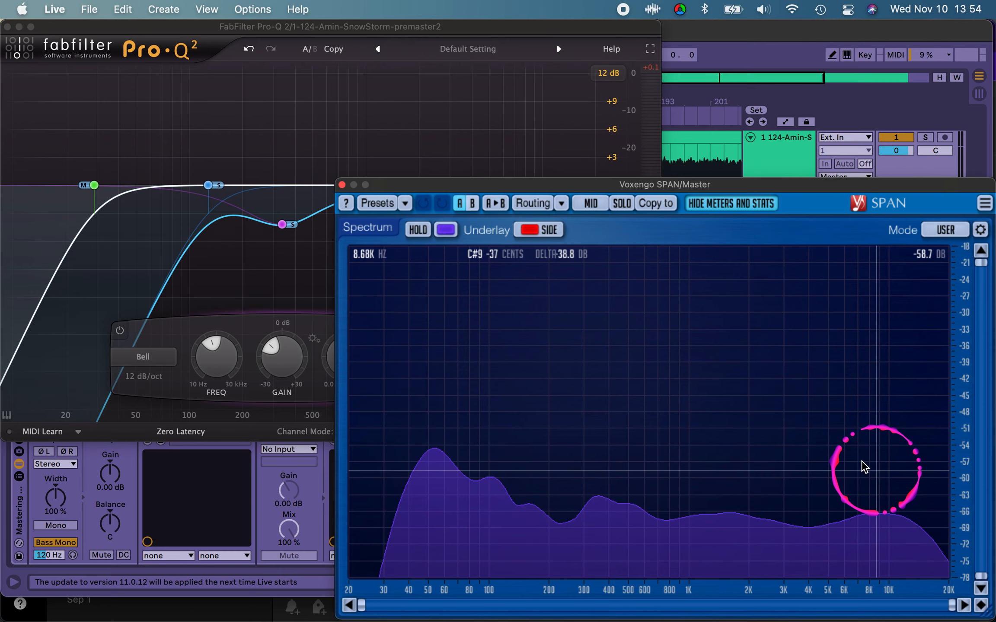
Step: Close SPAN and add a side-only high shelf in Pro-Q 2 at about 9 kHz, Q 0.3, cut by about 2.1 dB
left_click(341, 185)
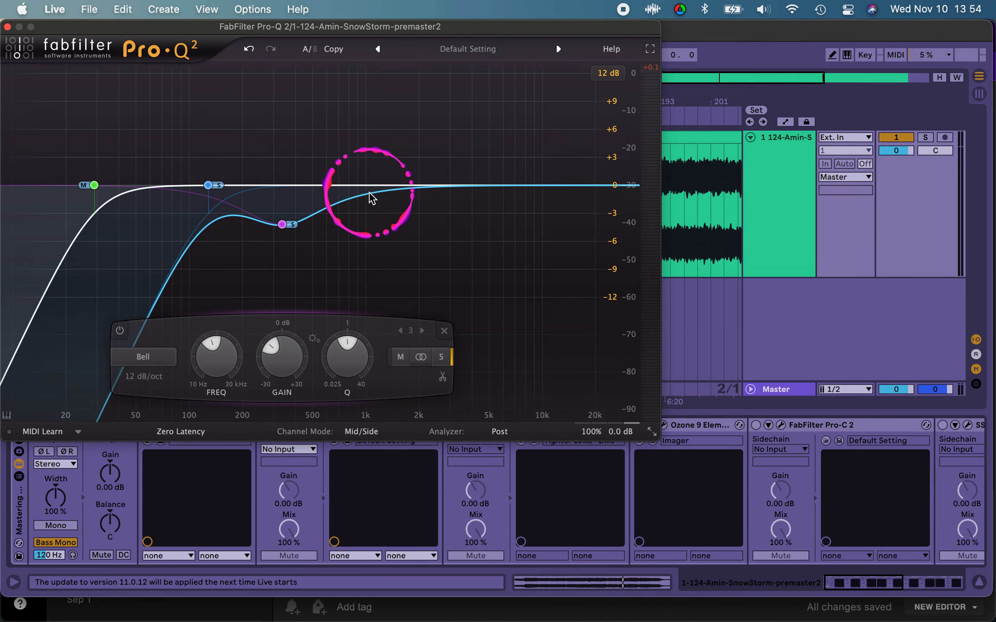
left_click(543, 186)
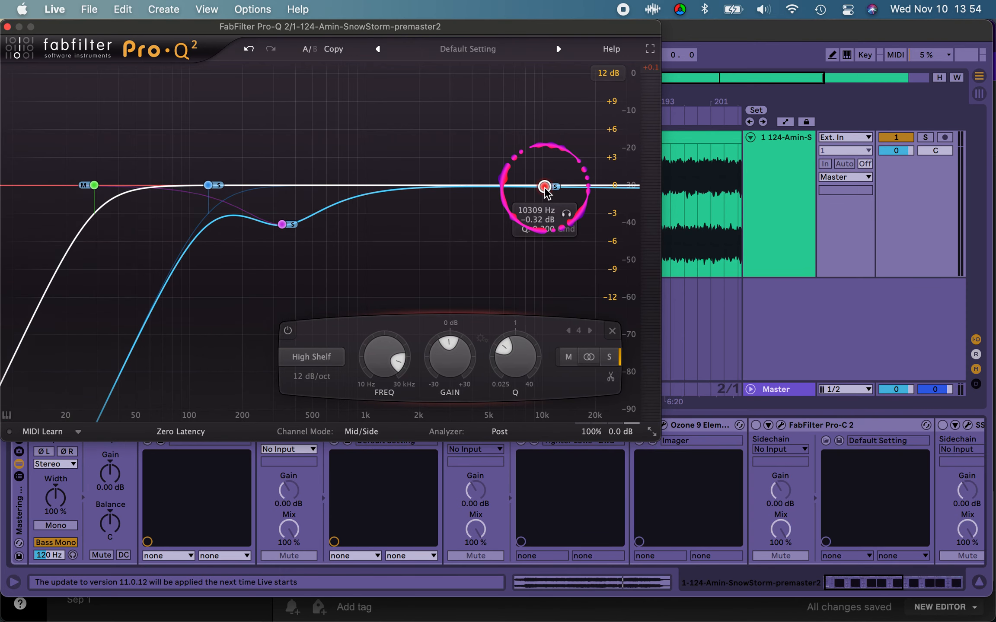
left_click_drag(545, 196, 538, 202)
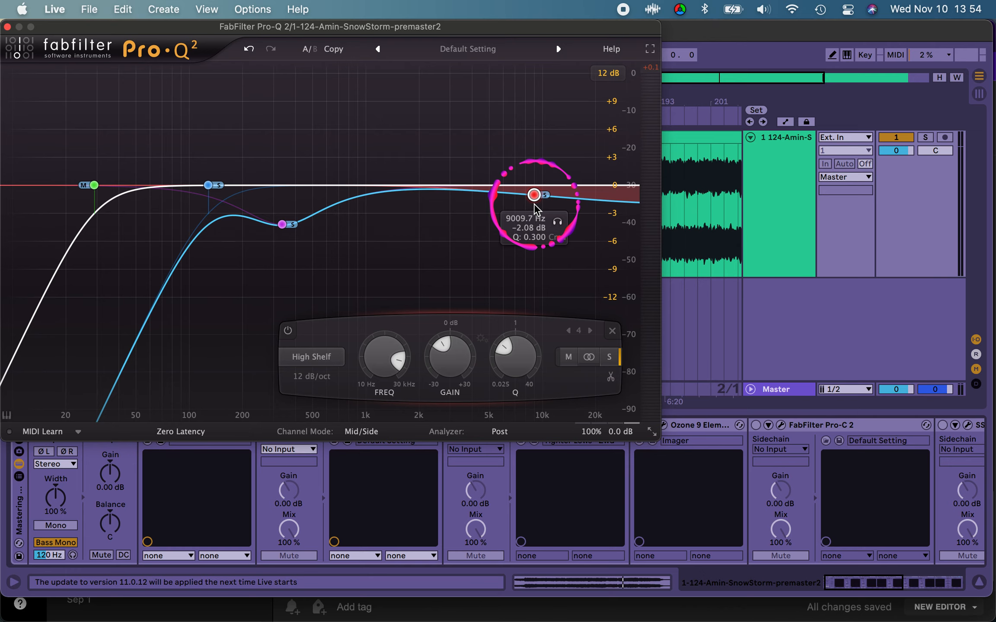
Step: Show the master track's device chain, where the SPAN analyzers are
left_click(763, 332)
left_click(694, 165)
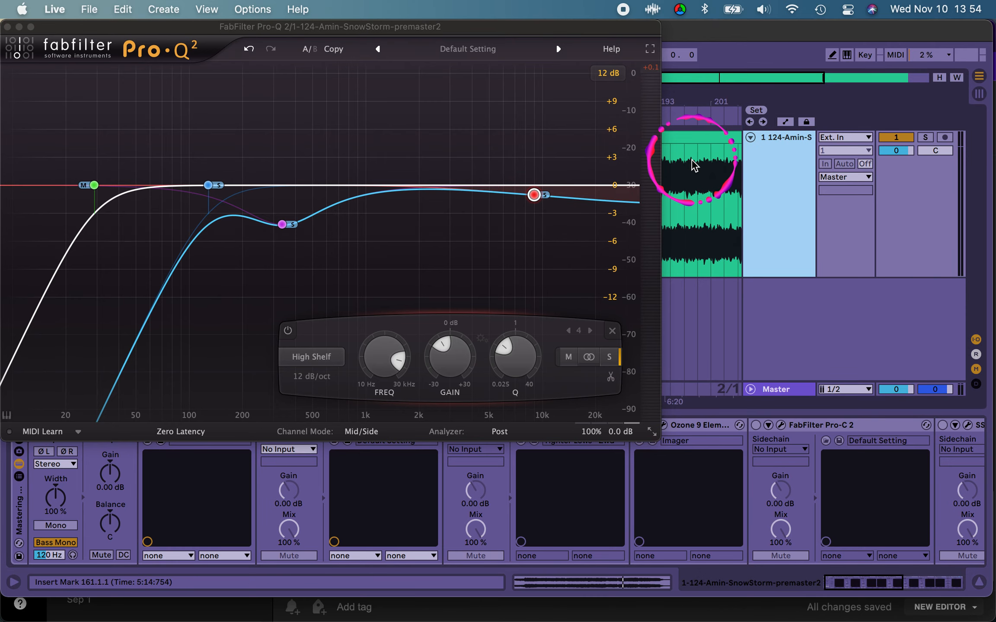
mouse_move(788, 590)
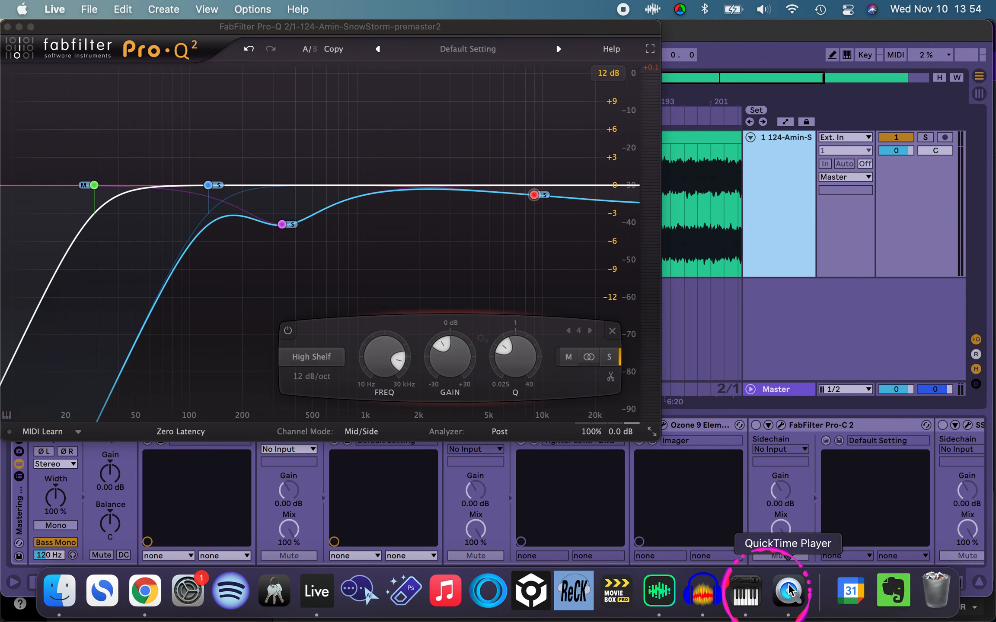
left_click(783, 392)
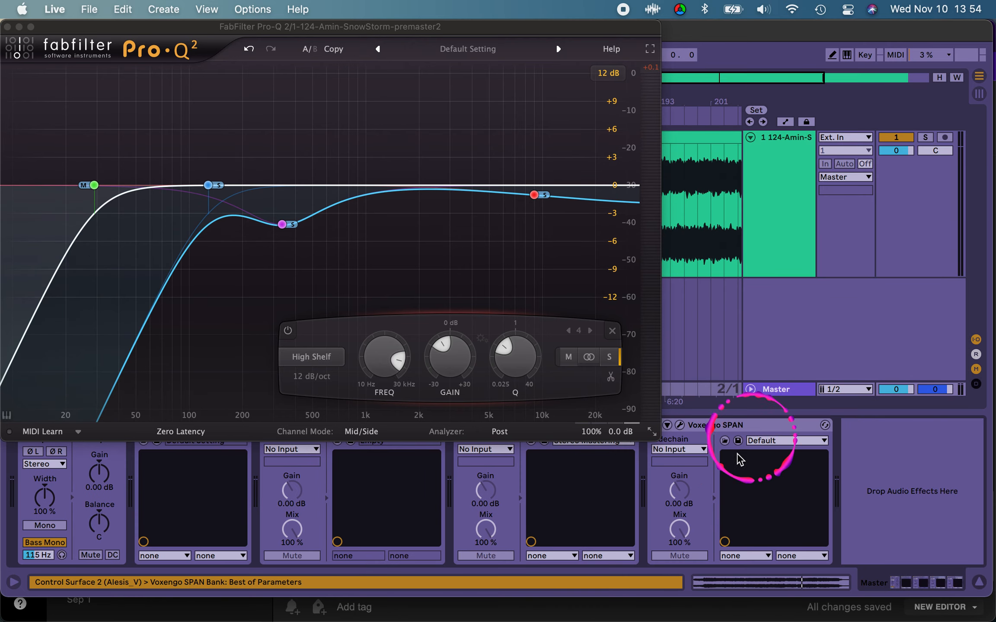
left_click_drag(520, 33, 566, 42)
mouse_move(525, 621)
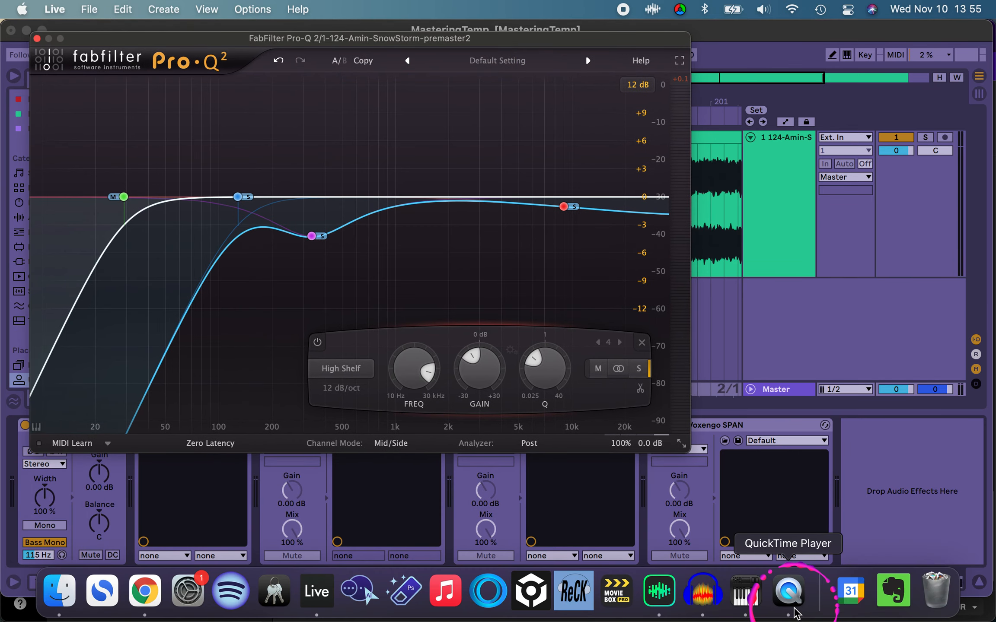
mouse_move(1, 621)
left_click(666, 292)
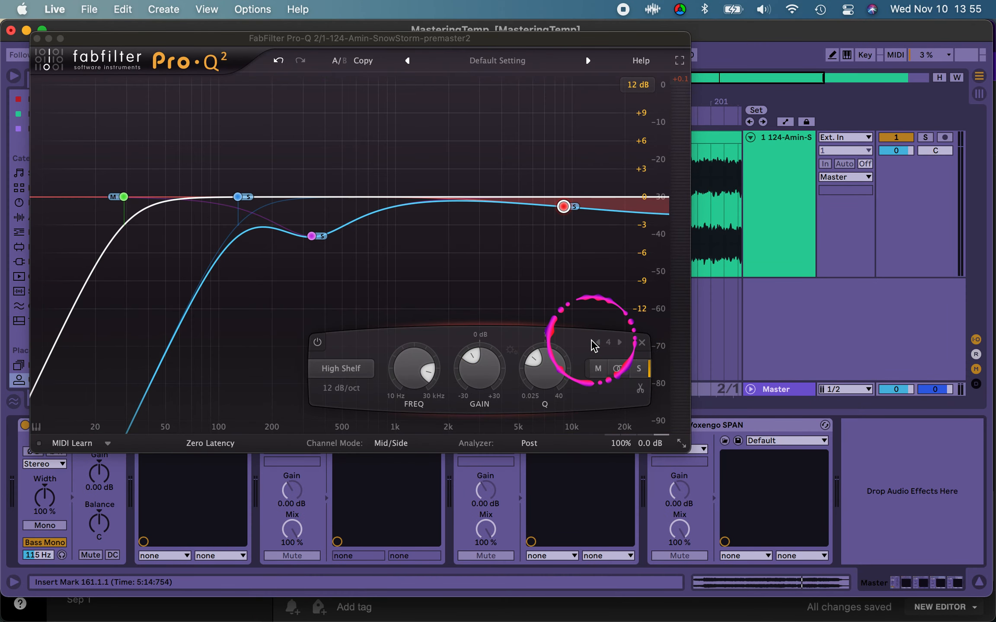
left_click(575, 44)
left_click_drag(574, 44, 546, 31)
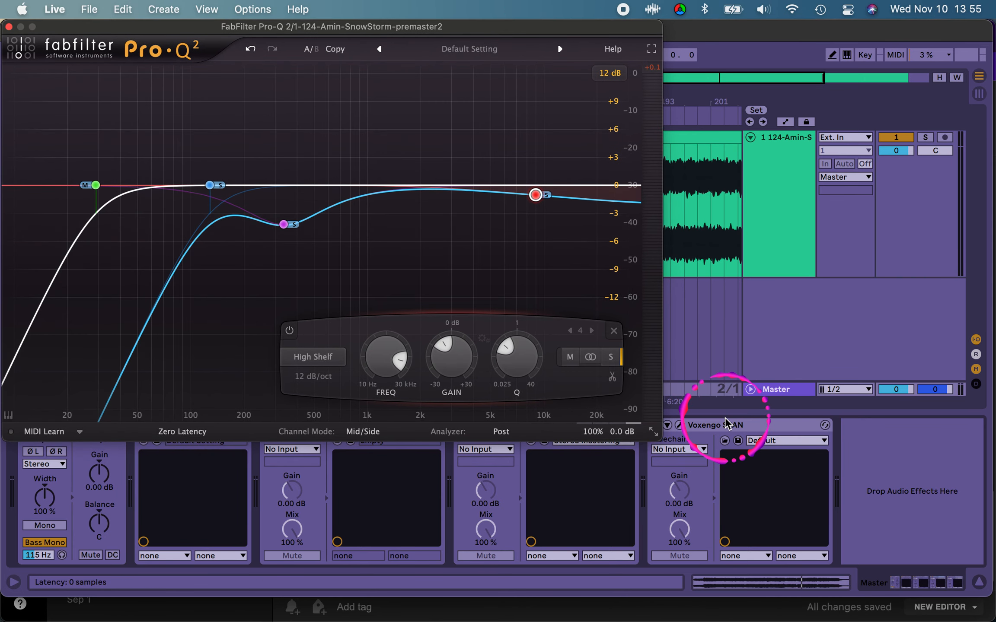
Step: Reopen the last Voxengo SPAN on the master track and place its window beside Pro-Q 2
left_click(682, 426)
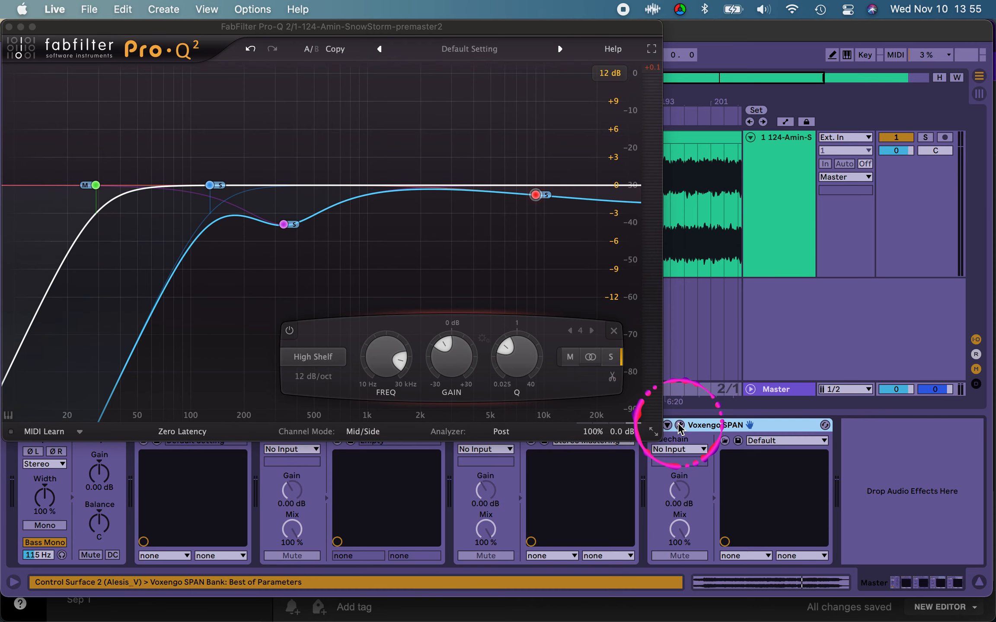
left_click(679, 426)
left_click(677, 229)
left_click_drag(656, 190, 655, 191)
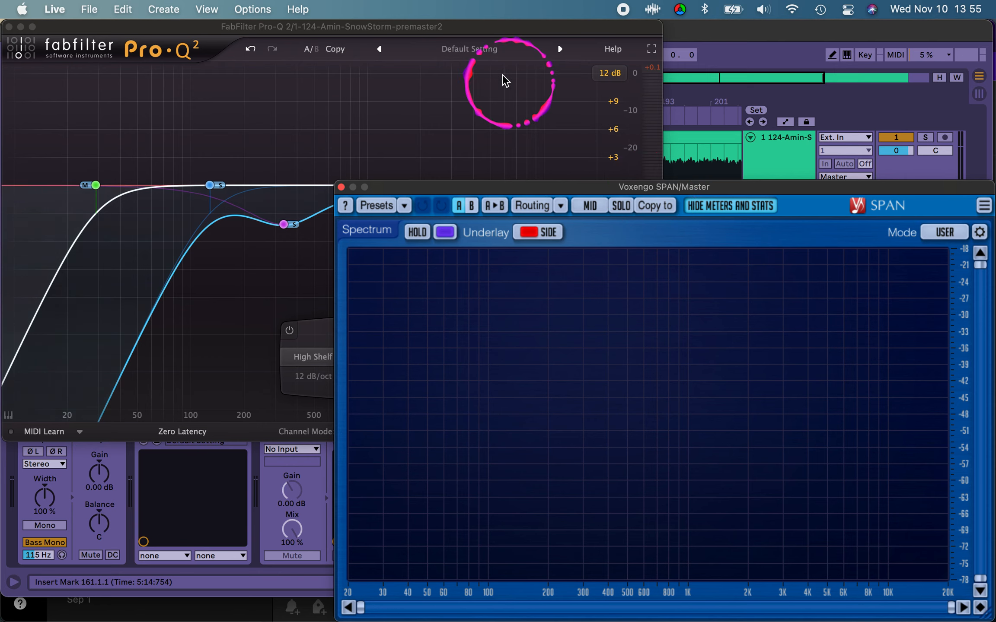
Step: Play the loop with the side high shelf active, viewing the Pro-Q 2 curve and SPAN in turn
left_click(482, 38)
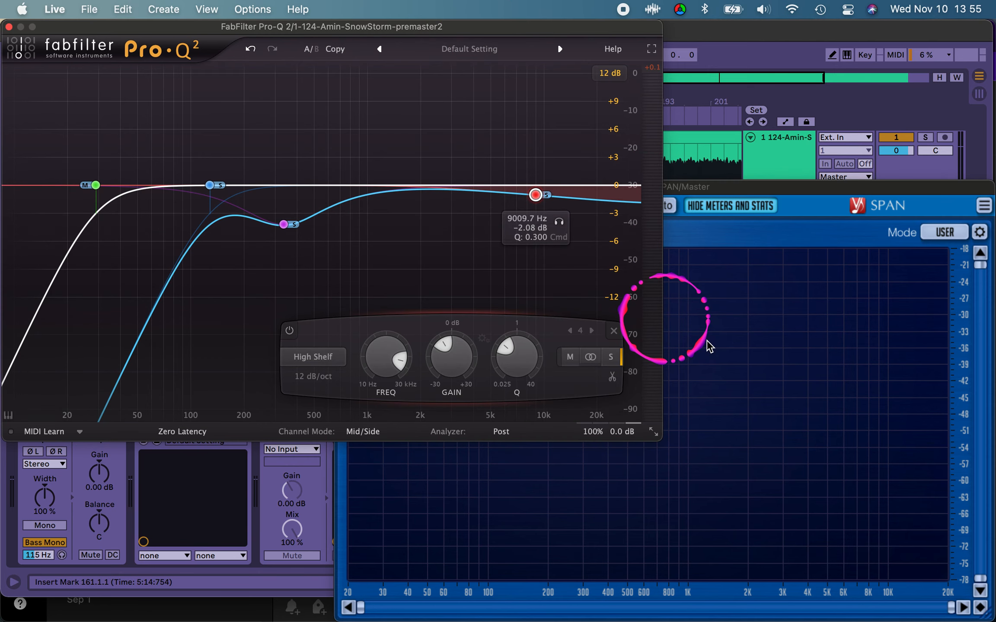
key("space")
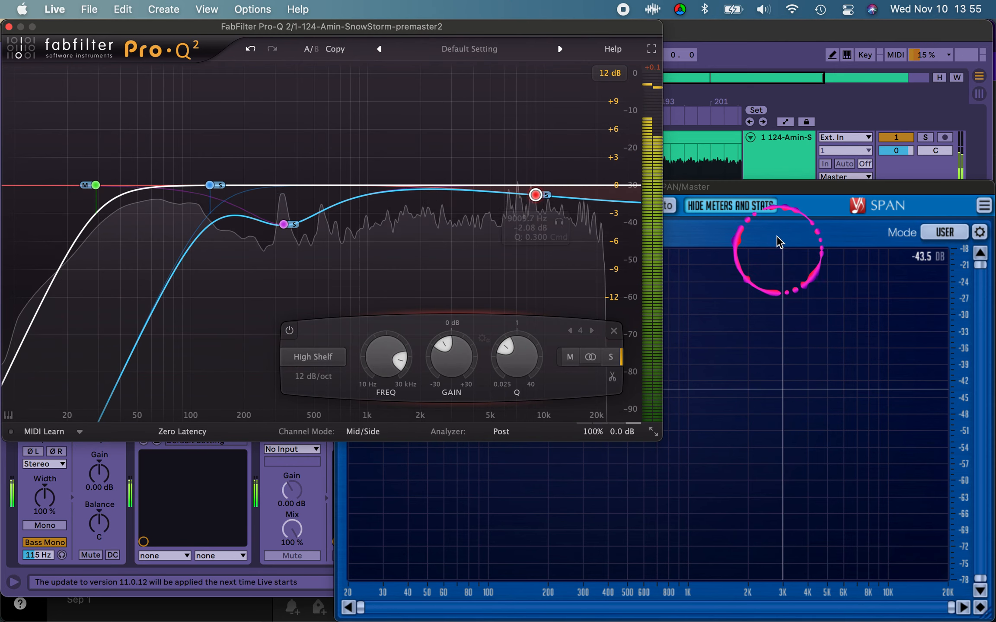
key("space")
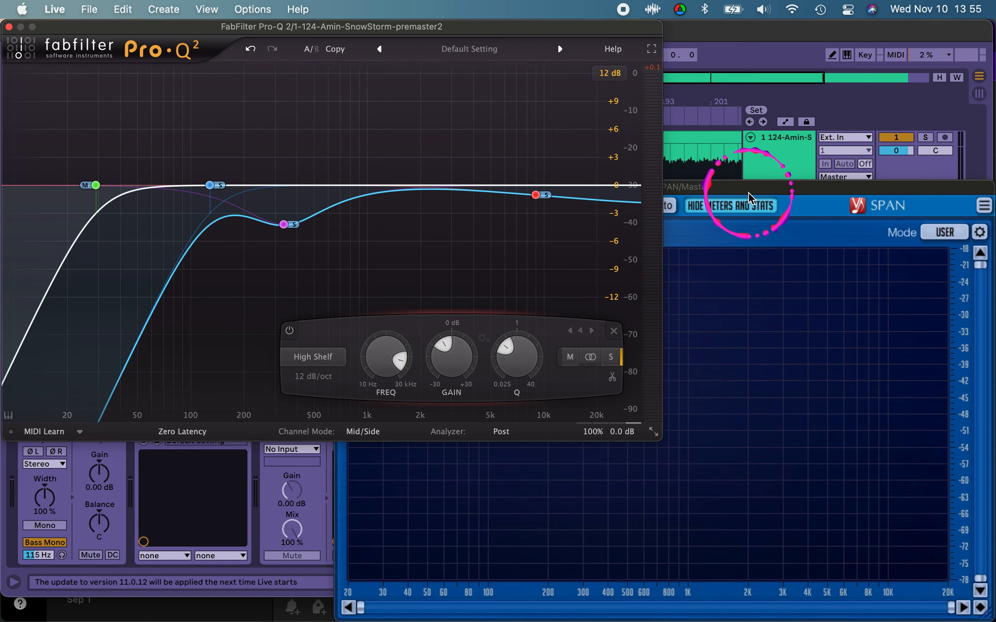
left_click(748, 192)
key("space")
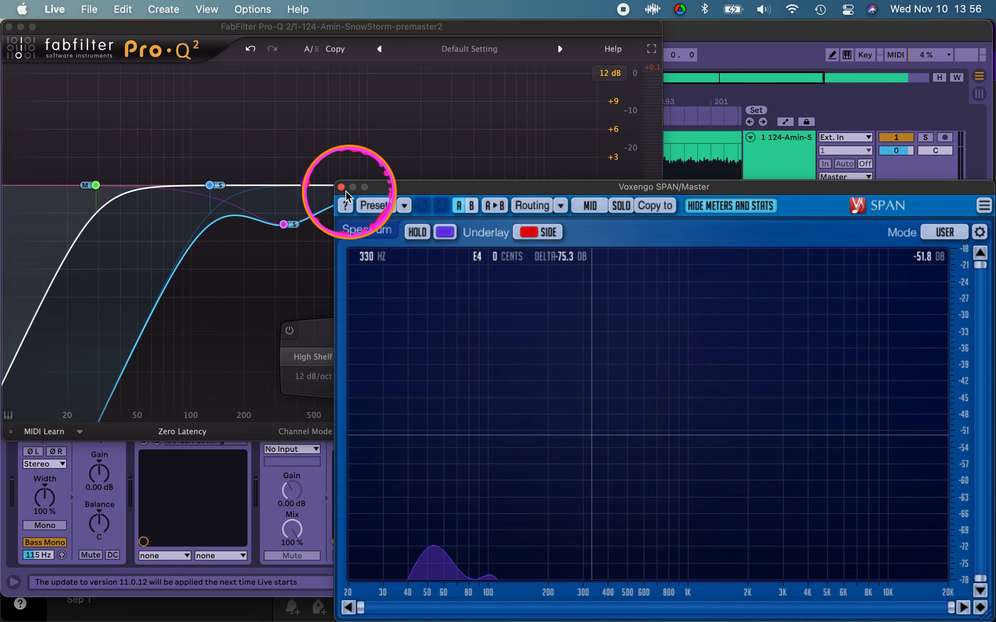
left_click(361, 109)
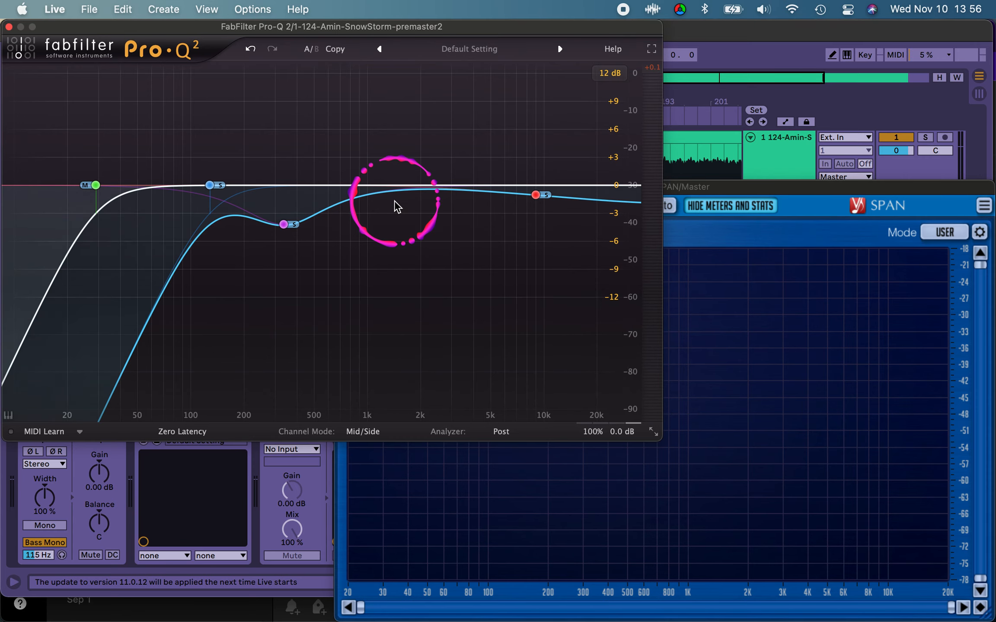
left_click(734, 186)
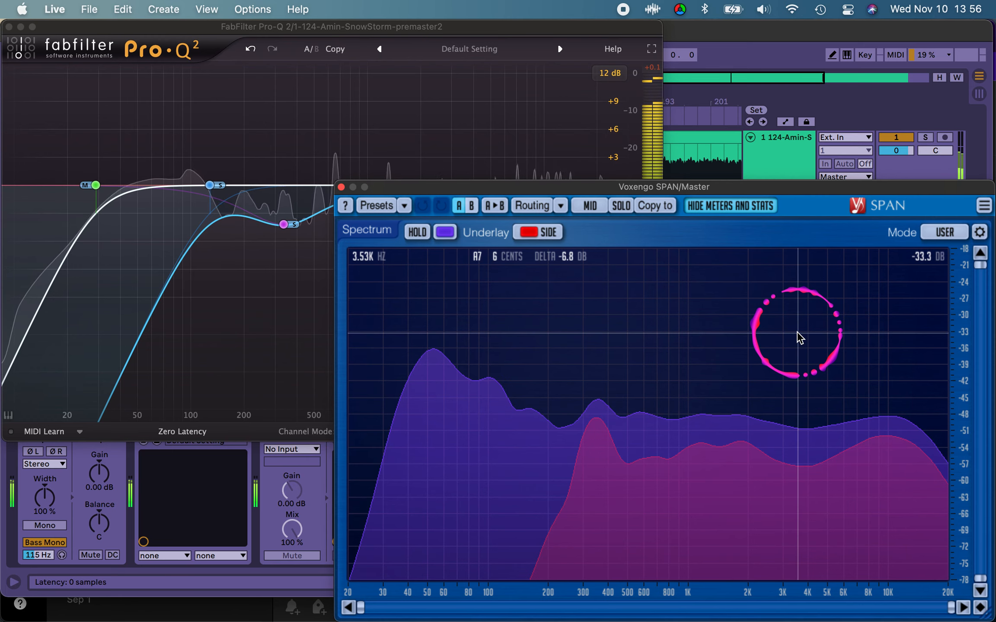
key("space")
Step: Examine how far the side spectrum sits below the mid across the lows, mids and highs in SPAN
left_click(595, 399)
left_click(573, 414)
left_click(820, 403)
left_click(496, 349)
left_click(487, 363)
left_click(766, 395)
left_click(790, 395)
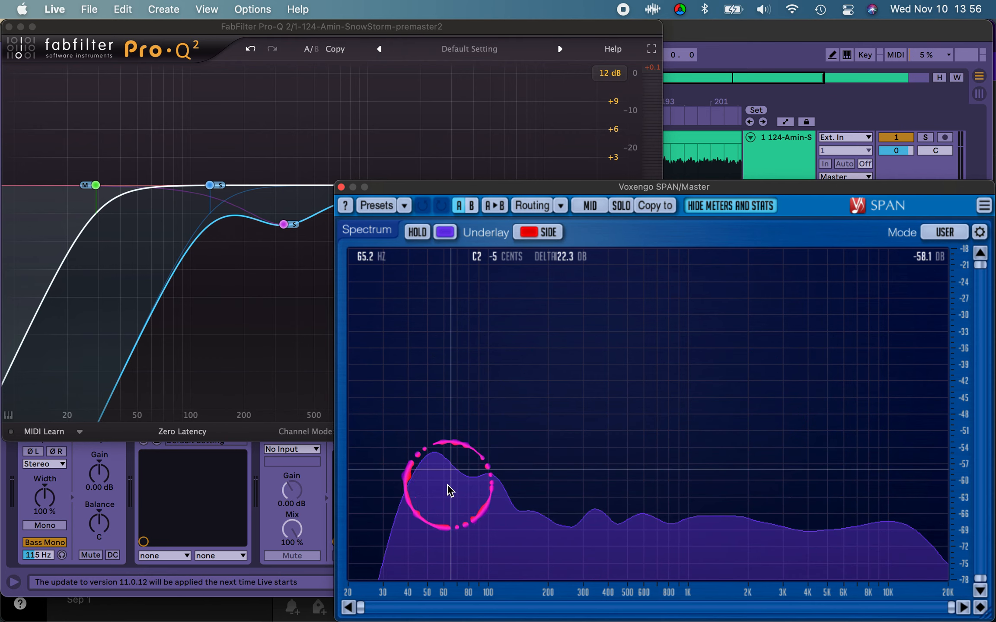
left_click(860, 519)
left_click(614, 543)
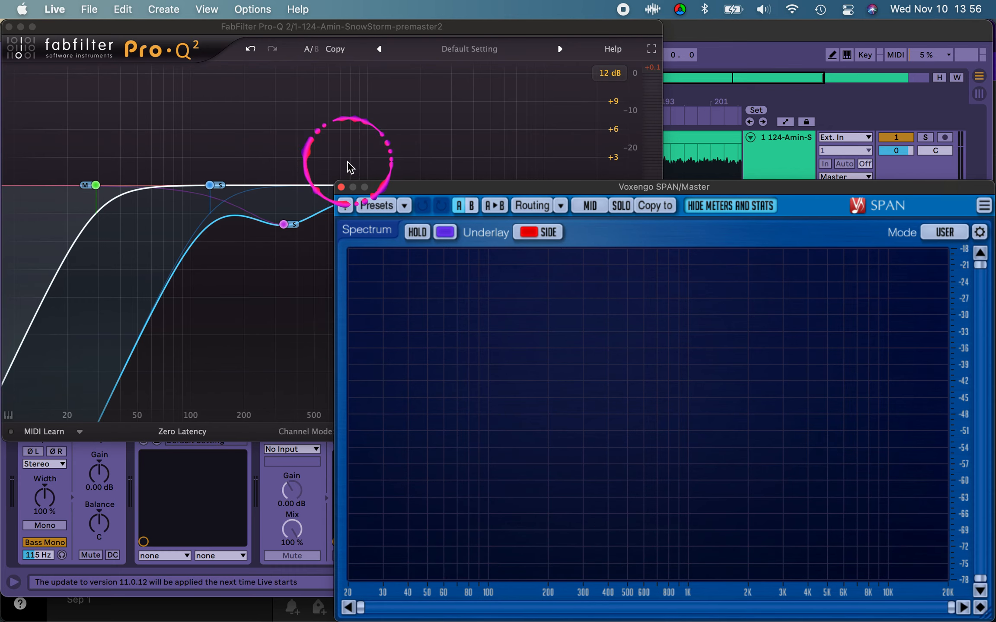
Step: Close the SPAN and Pro-Q 2 windows and return to the premaster track's device chain
left_click(341, 187)
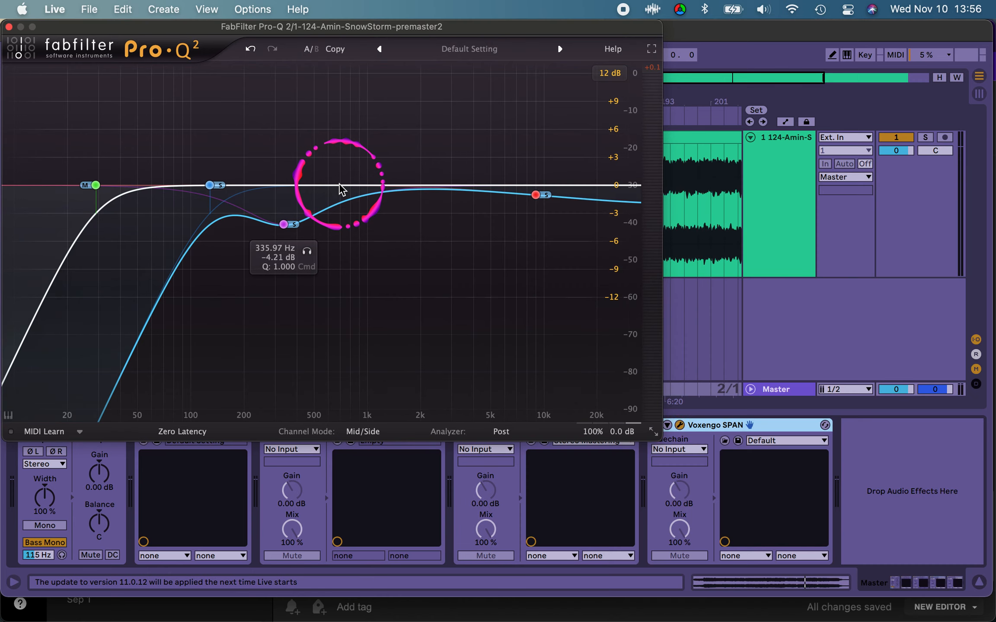
left_click(9, 27)
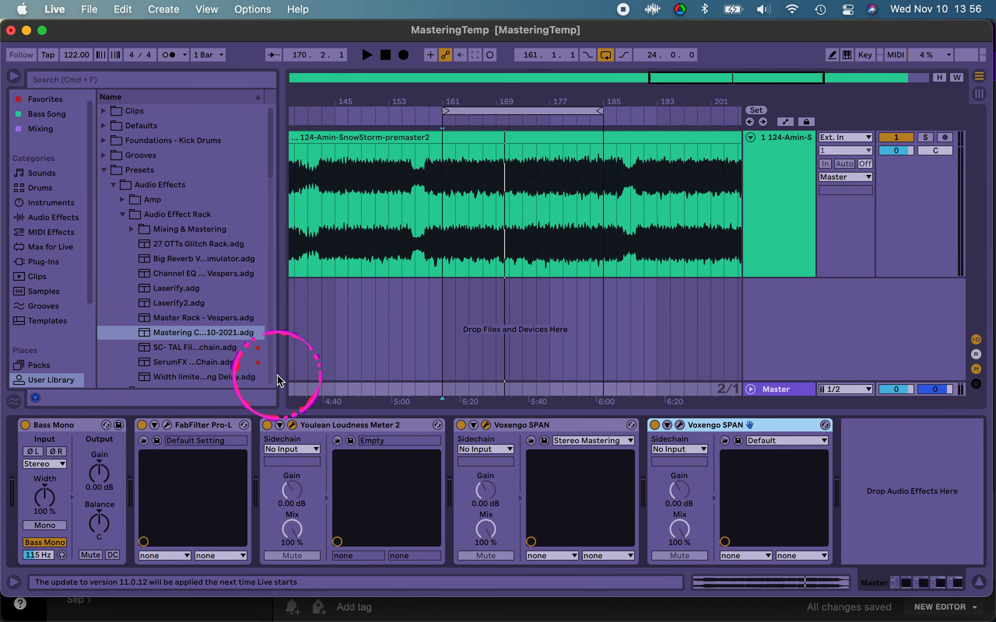
left_click(796, 164)
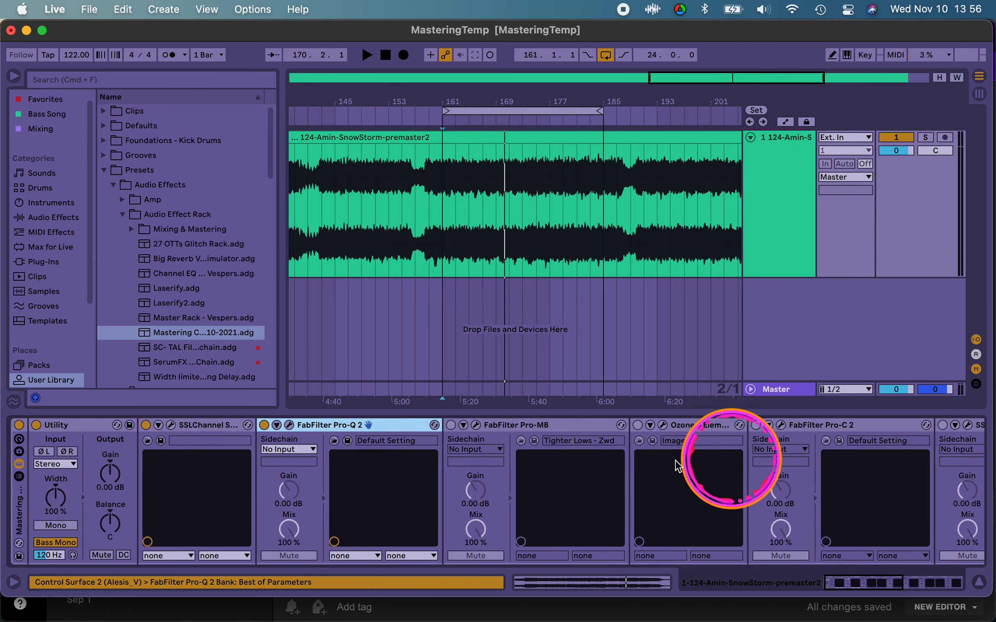
Step: Enable FabFilter Pro-MB in the mastering rack and open its plug-in window
left_click(507, 428)
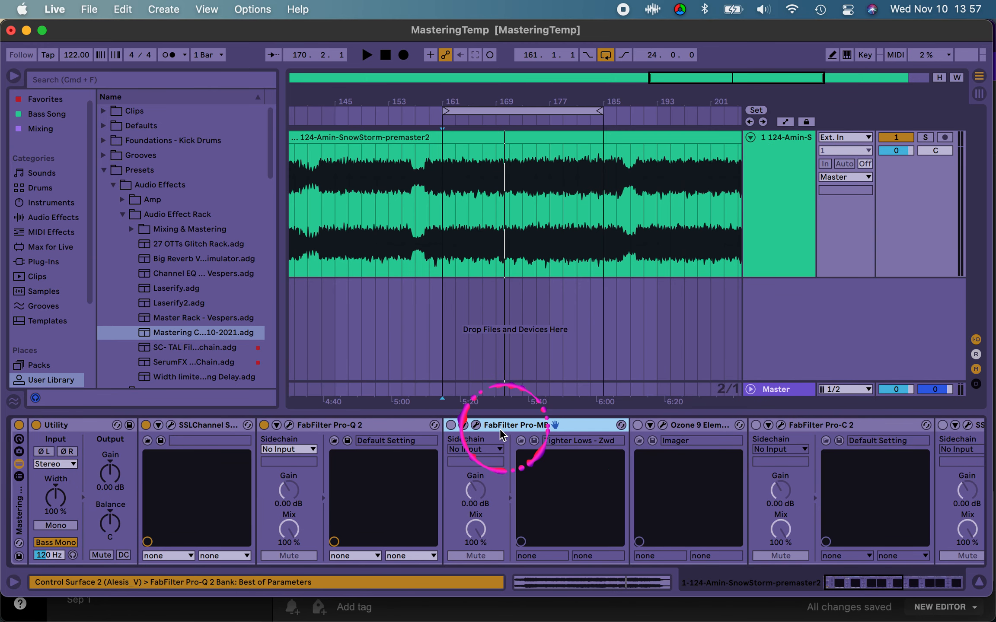
left_click(451, 425)
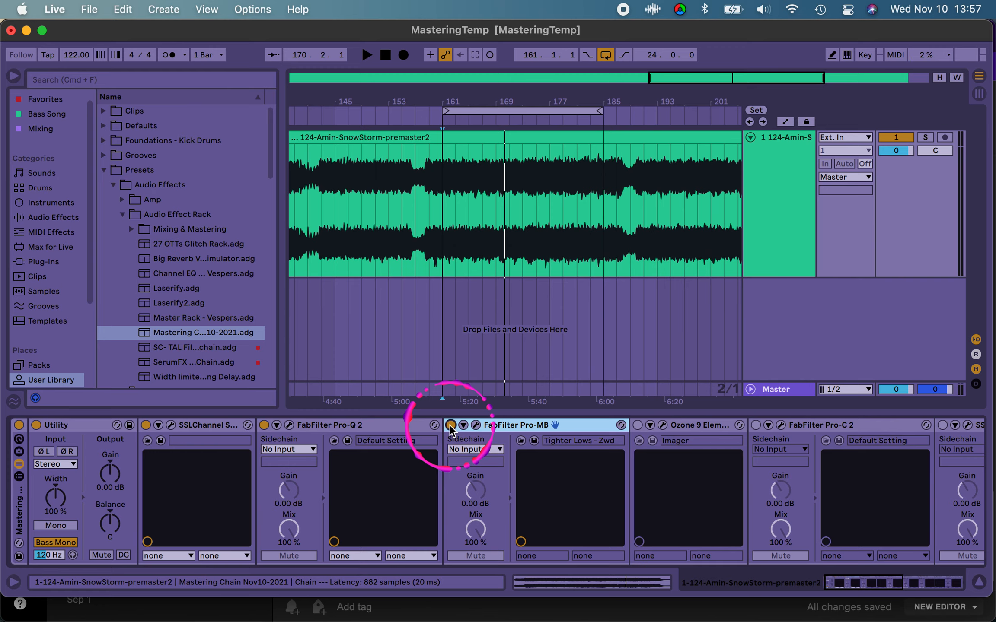
left_click(476, 426)
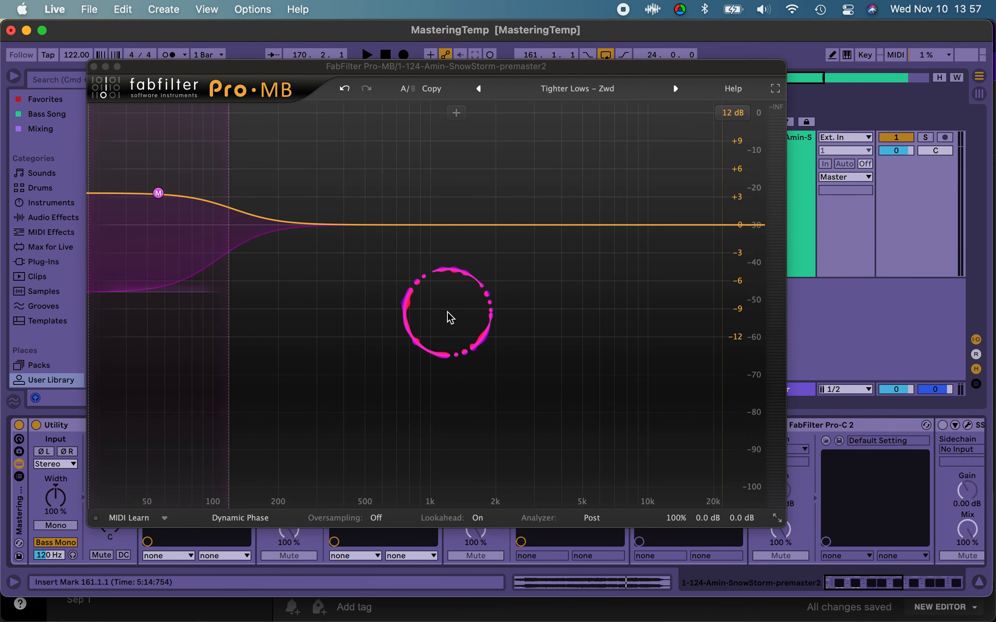
Step: Look up the Tighter Lows - Zwd preset among Pro-MB's Mastering presets
left_click(567, 92)
left_click(577, 214)
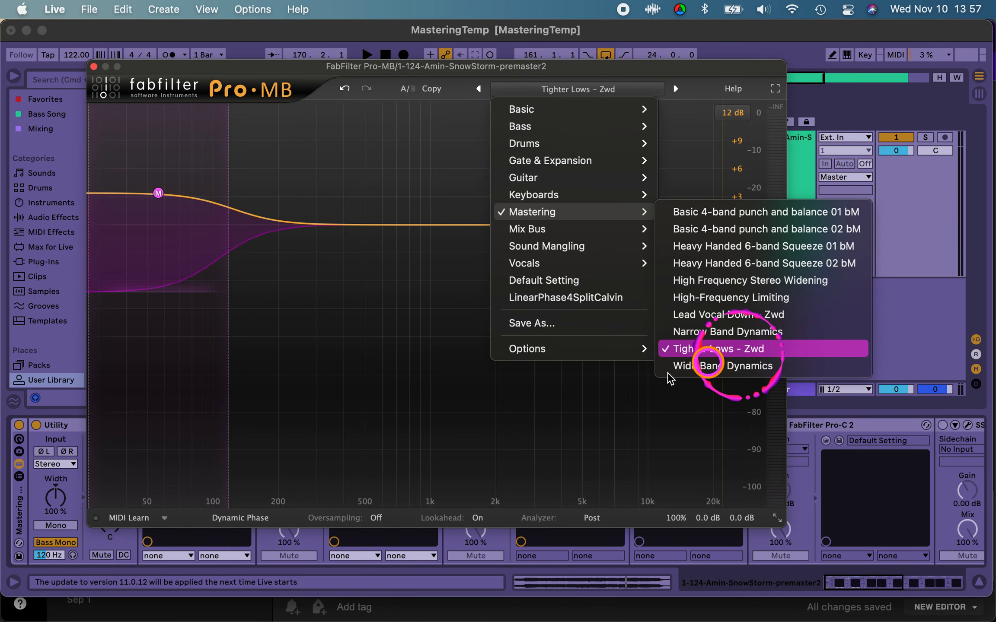
left_click(613, 401)
Step: Play the loop briefly through Pro-MB and examine the low band's gain, frequency and crossover
key("space")
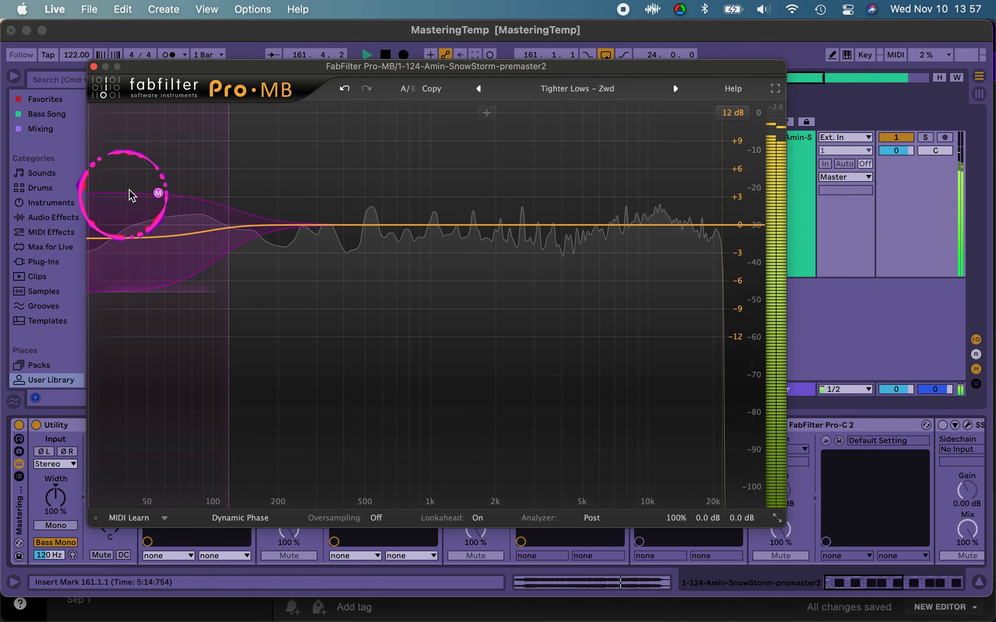
left_click(187, 205)
key("space")
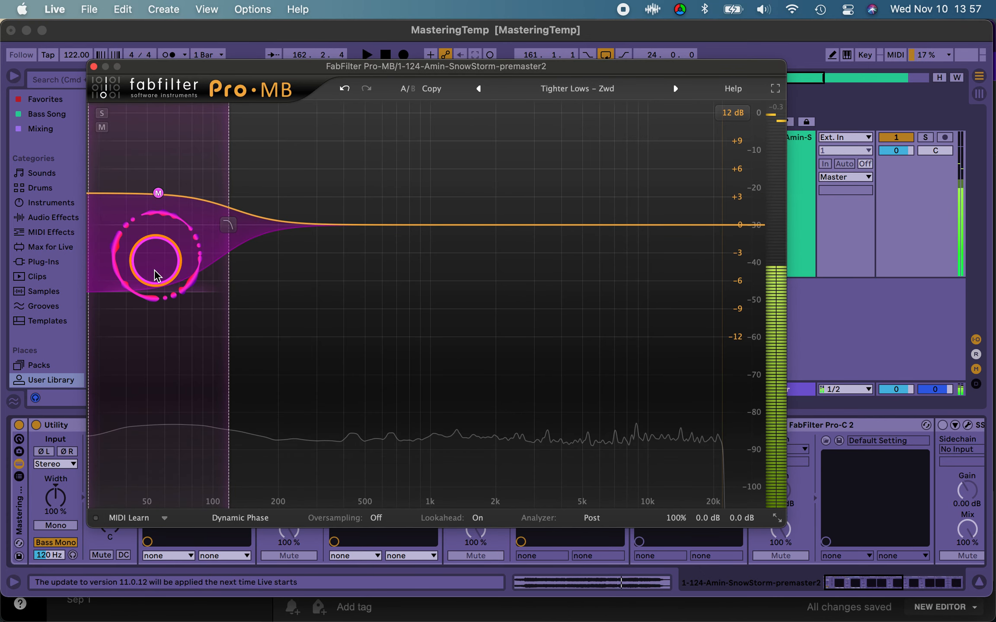
mouse_move(159, 215)
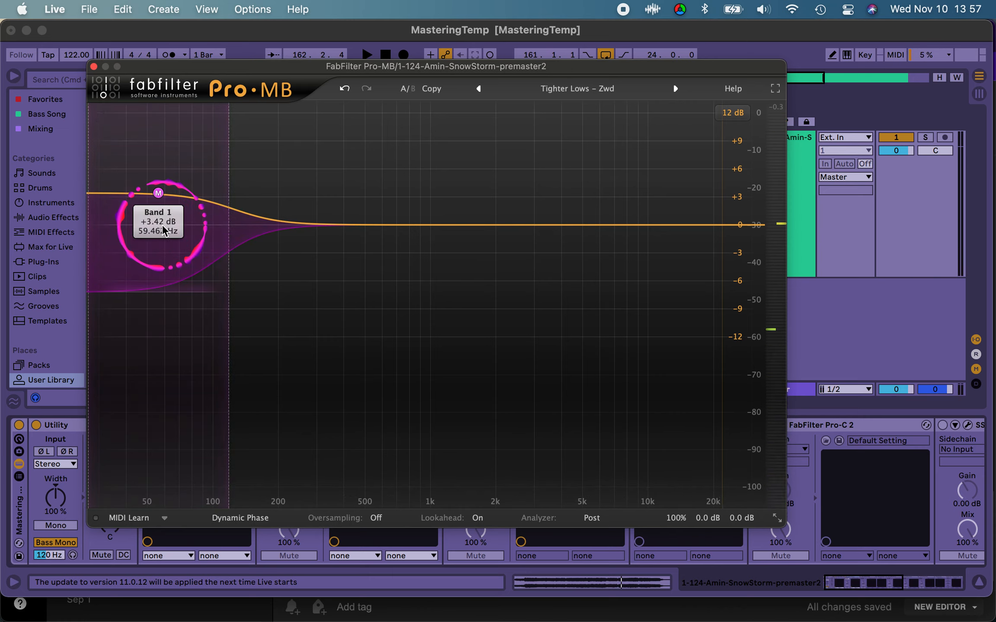
mouse_move(226, 225)
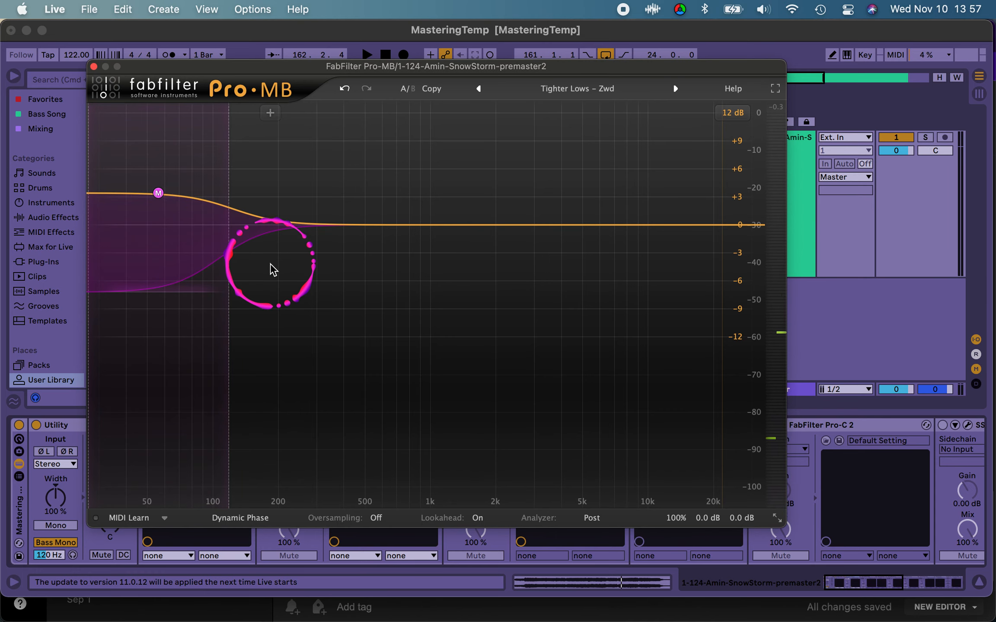
Step: Replay the loop in short passes and examine how Pro-MB's low band reacts to the bass
key("space")
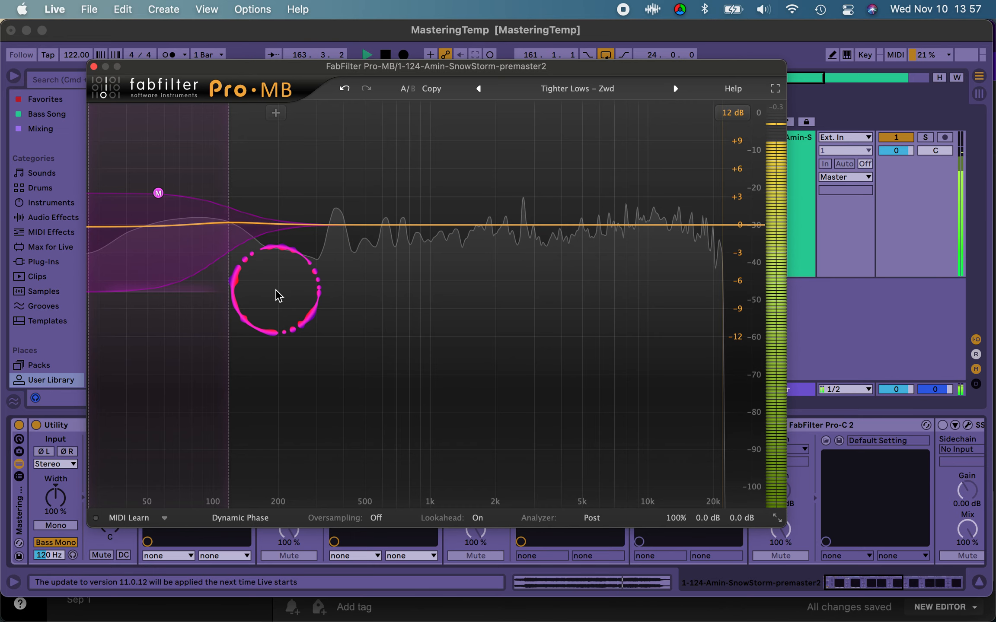
key("space")
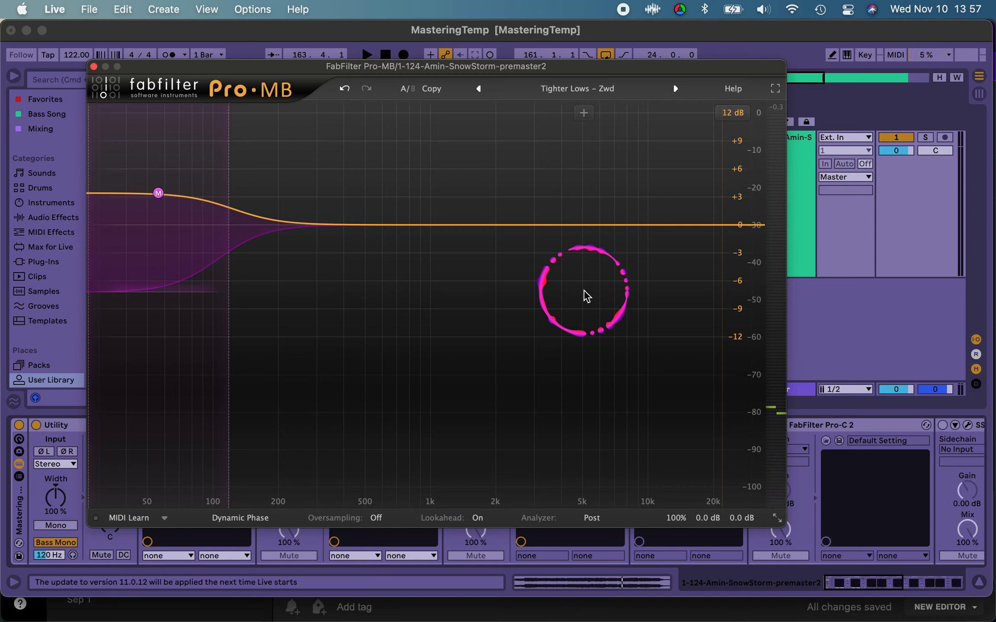
key("space")
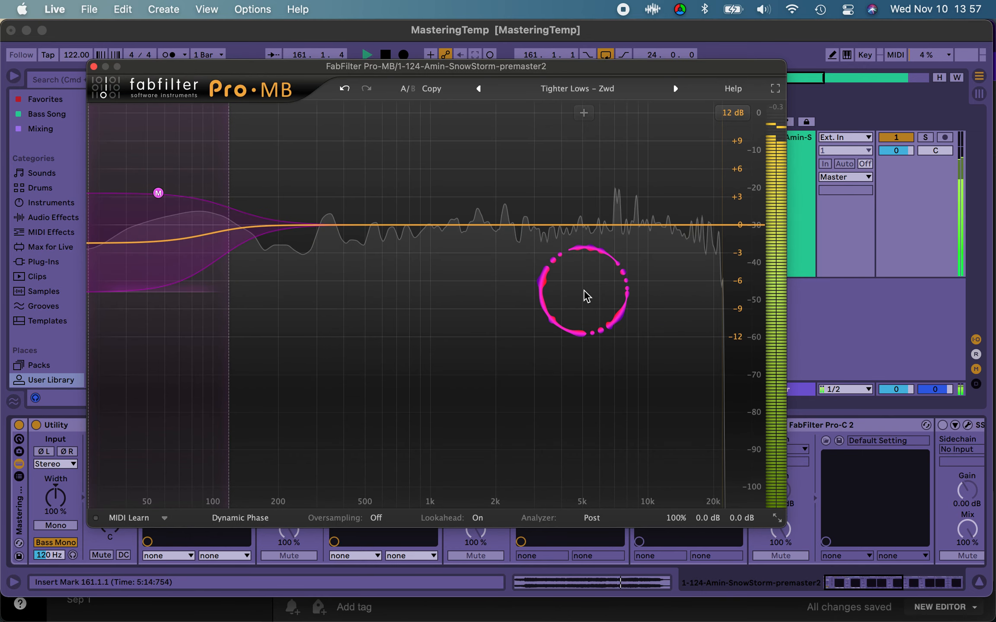
key("space")
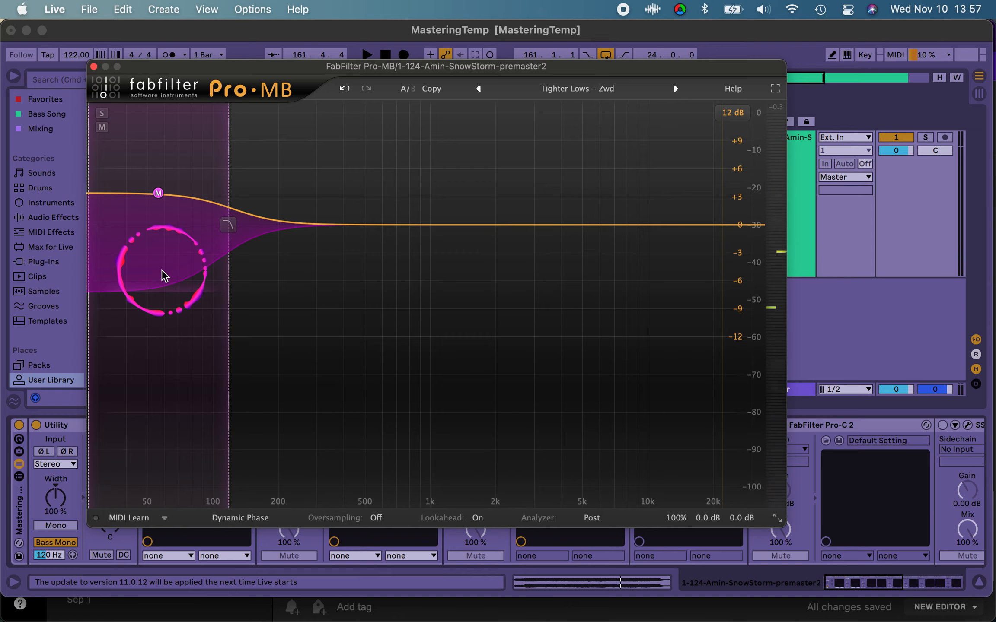
key("space")
Step: Adjust the system volume for monitoring while replaying the loop through the low-band compression
key("XF86AudioRaiseVolume")
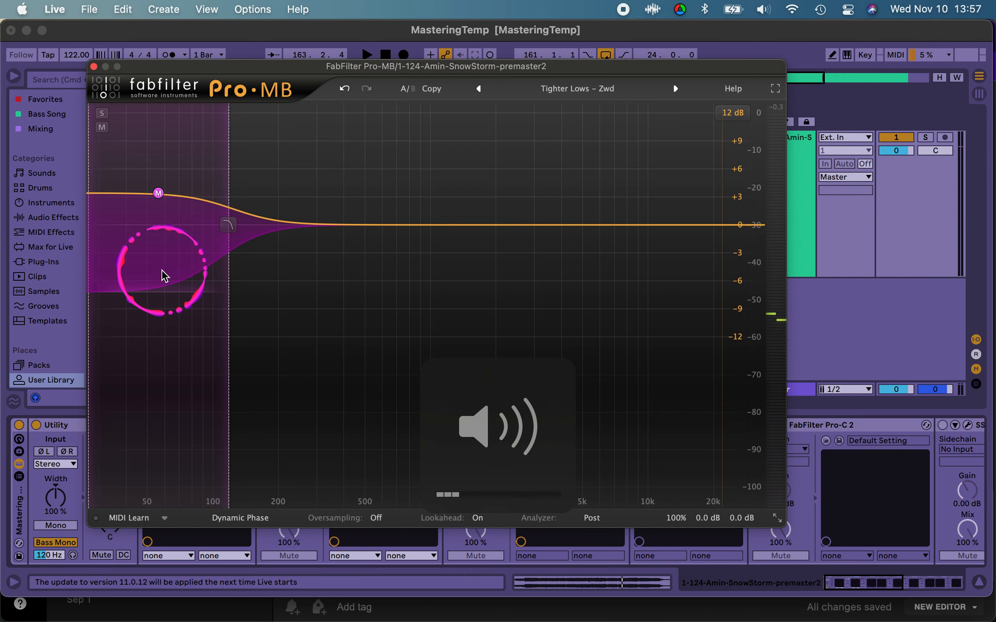
key("XF86AudioRaiseVolume")
key("XF86AudioRaiseVolume")
key("XF86AudioRaiseVolume")
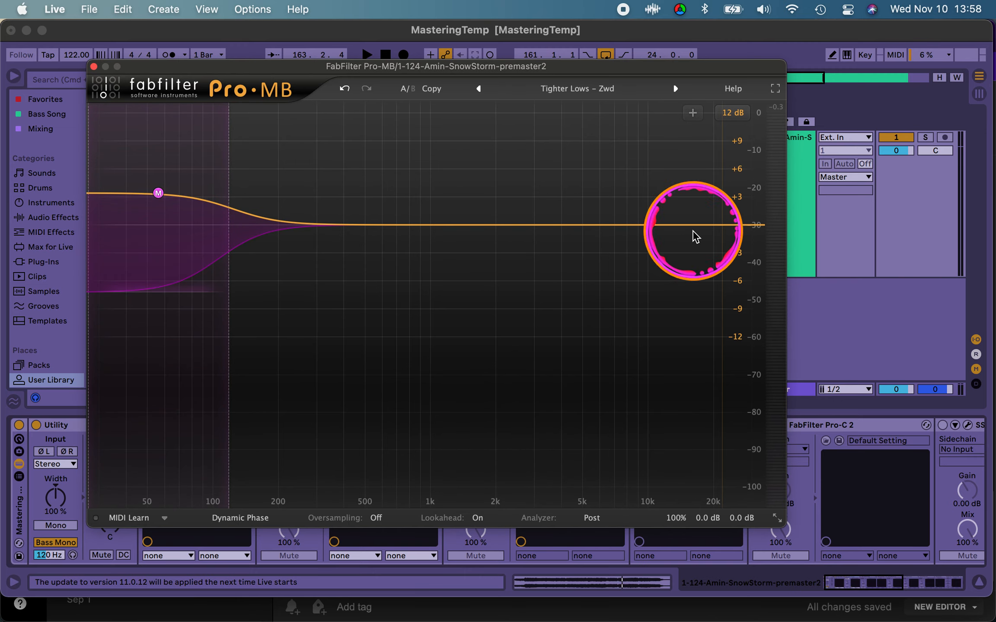
key("space")
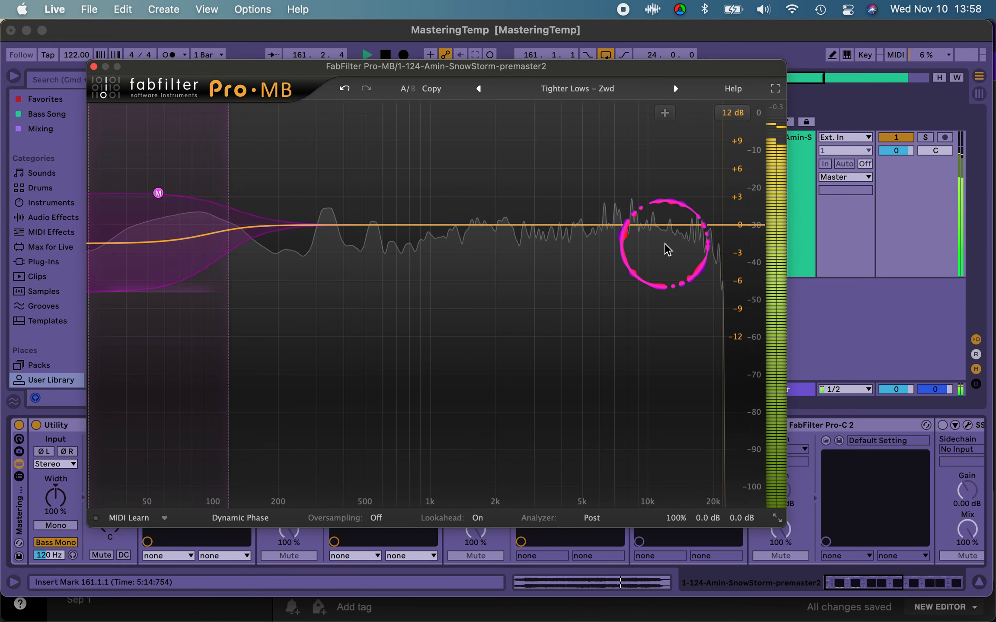
key("XF86AudioLowerVolume")
key("XF86AudioLowerVolume")
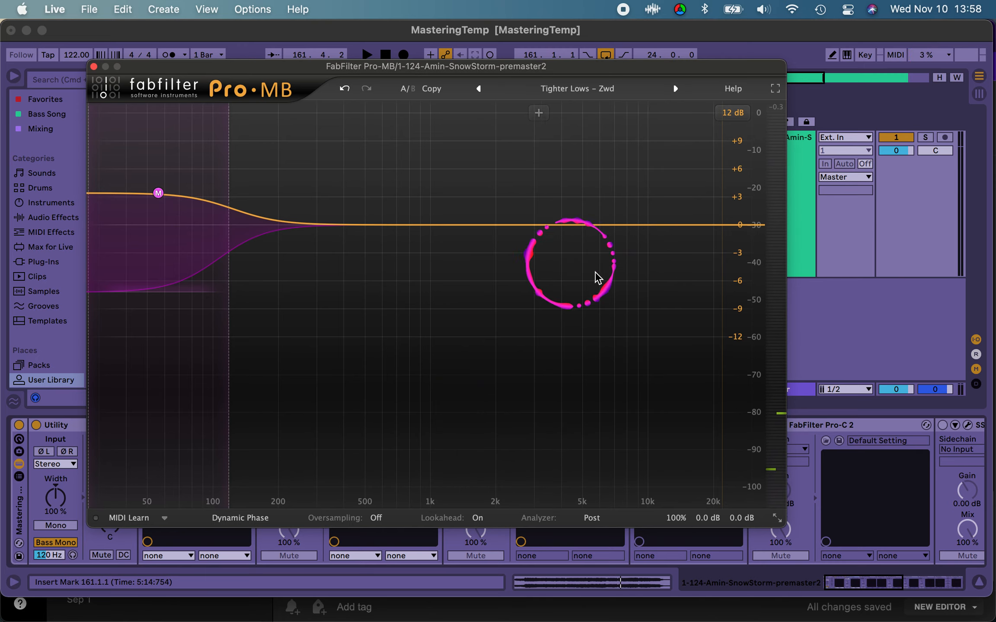
Step: Add a high-frequency compression band around 10 kHz during playback and lower its low crossover to about 5 kHz
key("space")
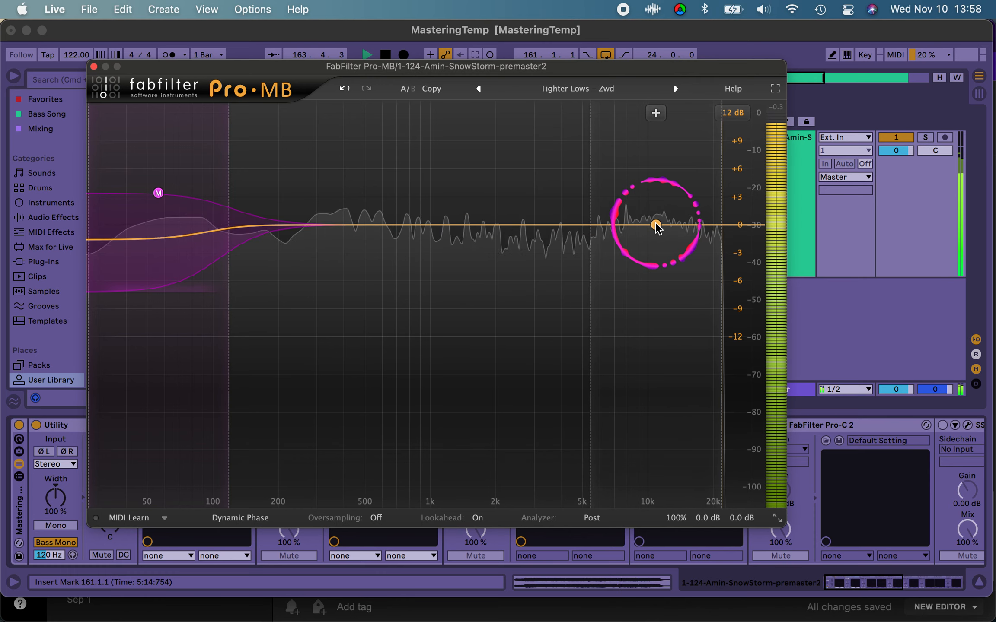
left_click(656, 225)
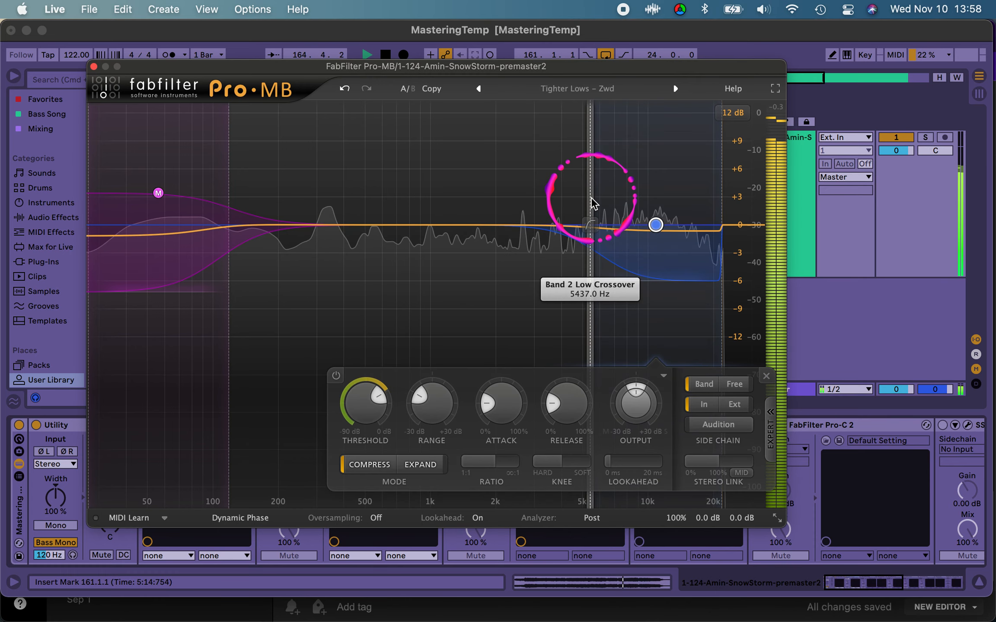
left_click_drag(591, 204, 575, 206)
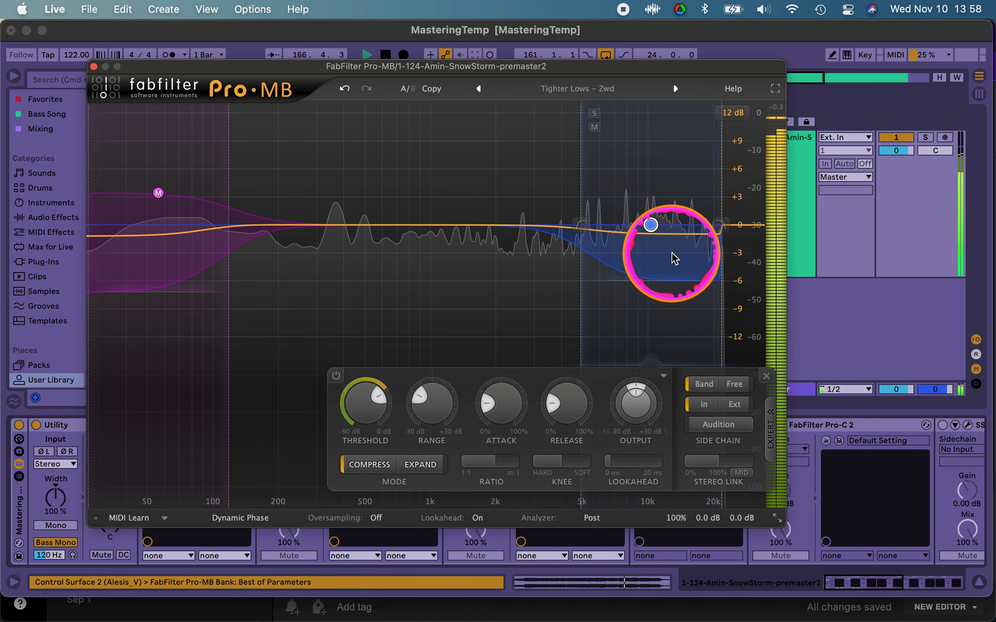
left_click(653, 228)
mouse_move(688, 293)
Step: Restart the loop and check the high band's contribution by muting and soloing it
key("space")
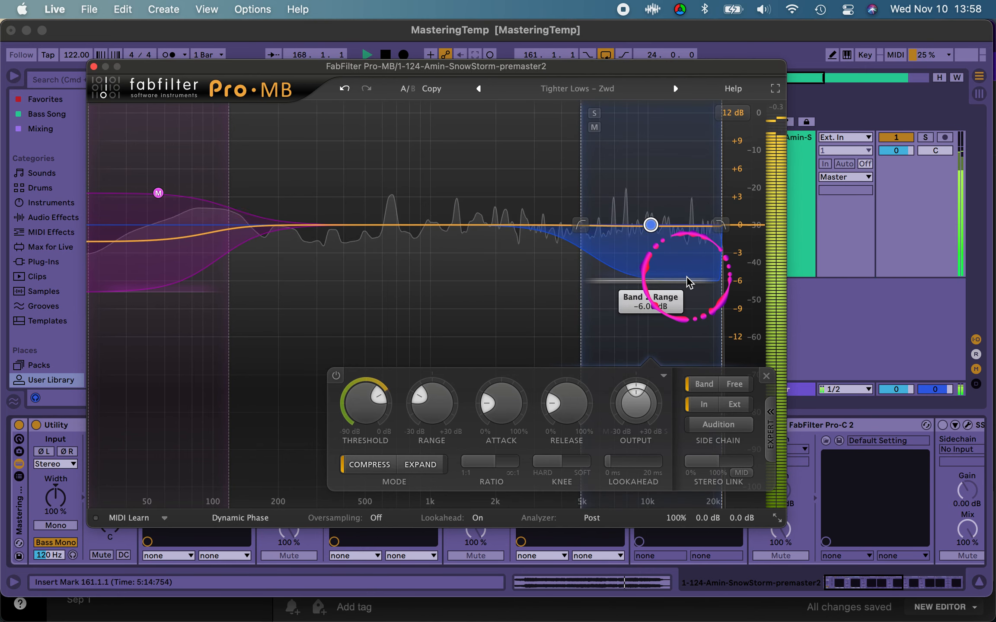
key("space")
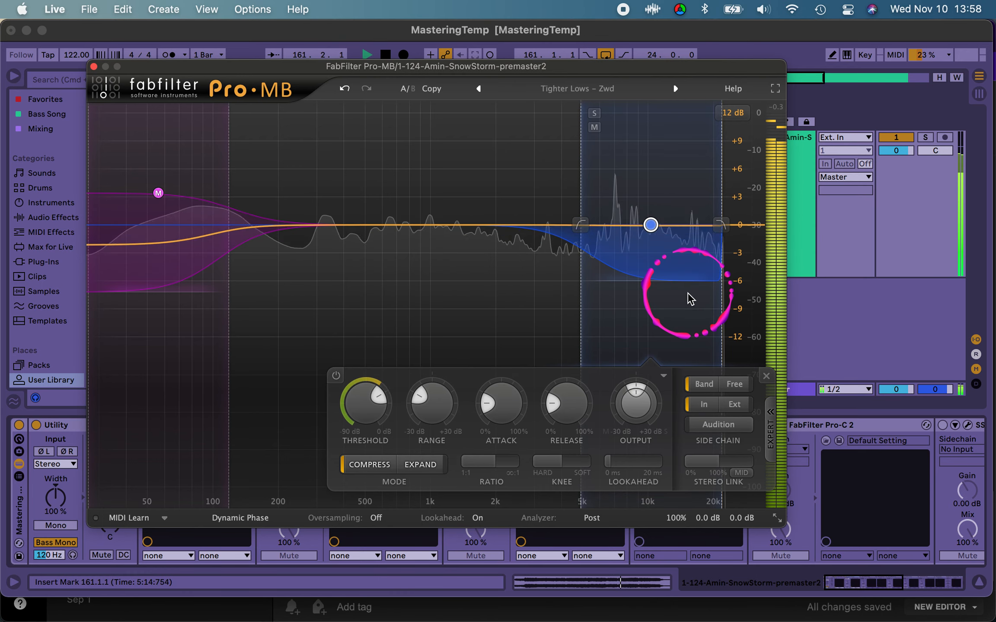
left_click(595, 127)
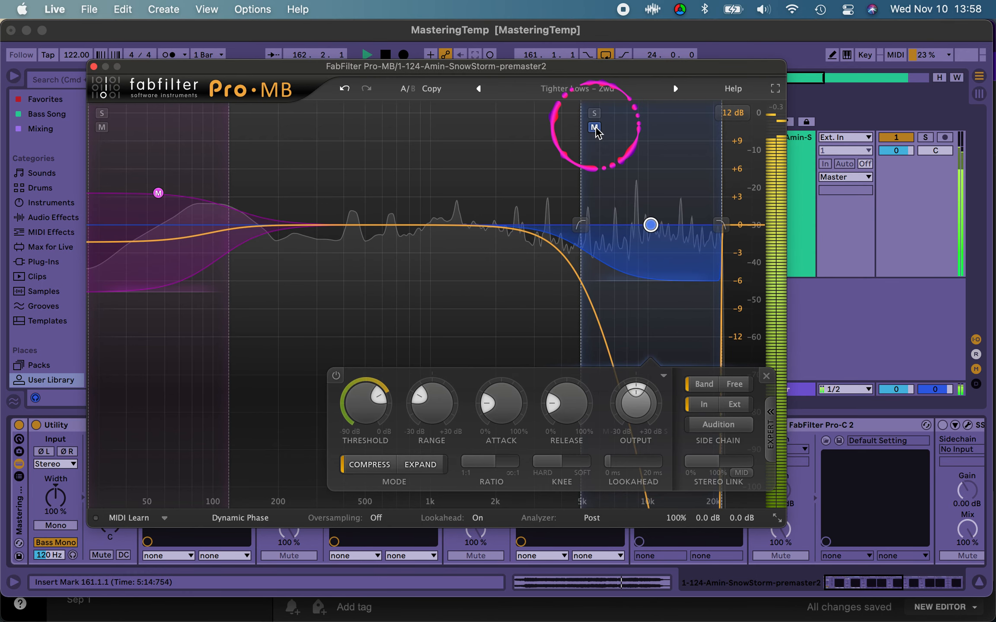
left_click(594, 114)
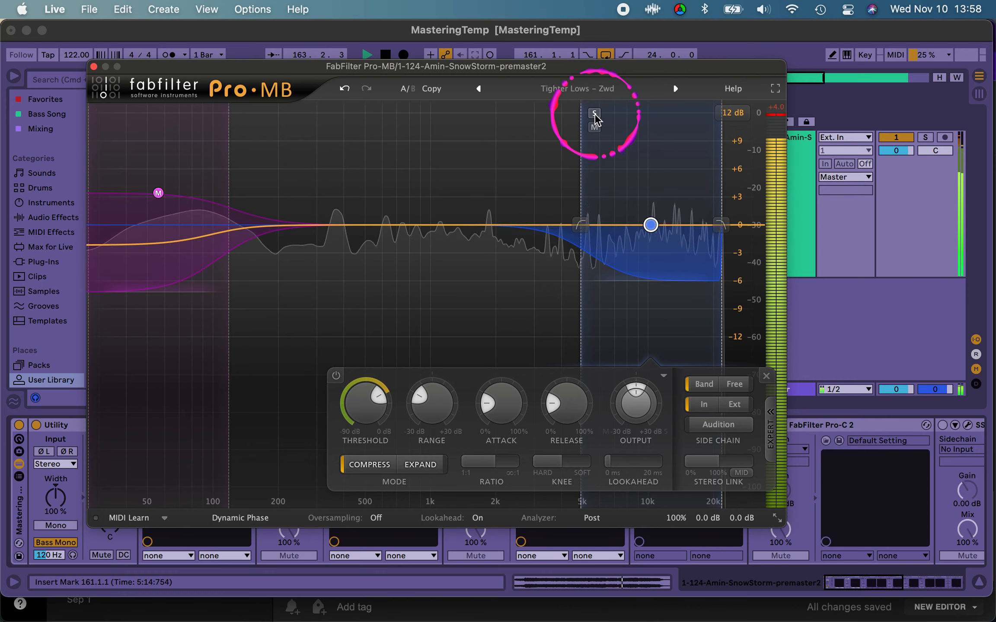
left_click(594, 113)
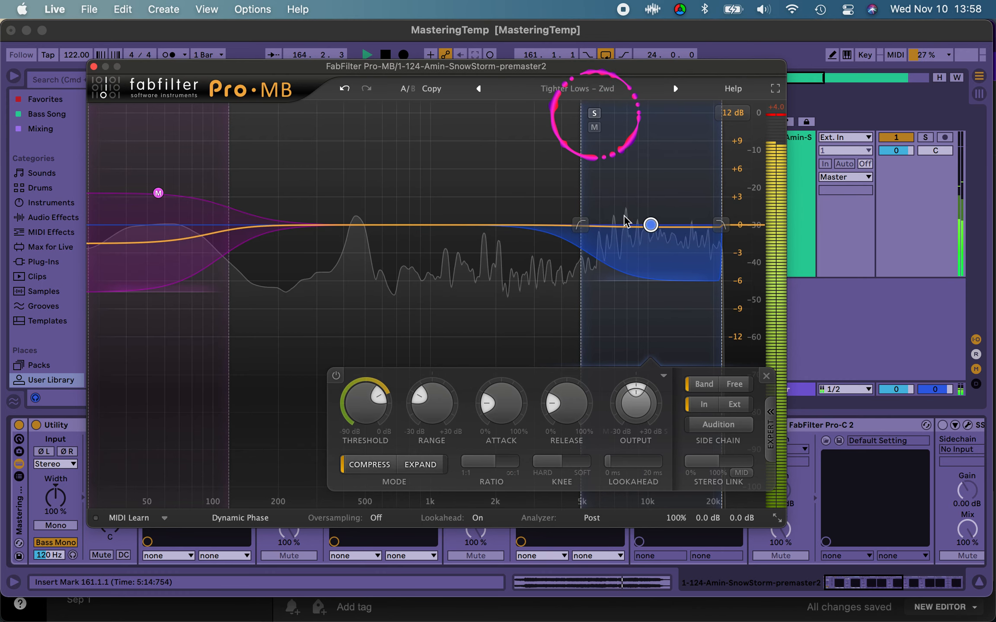
left_click(692, 426)
left_click(652, 226)
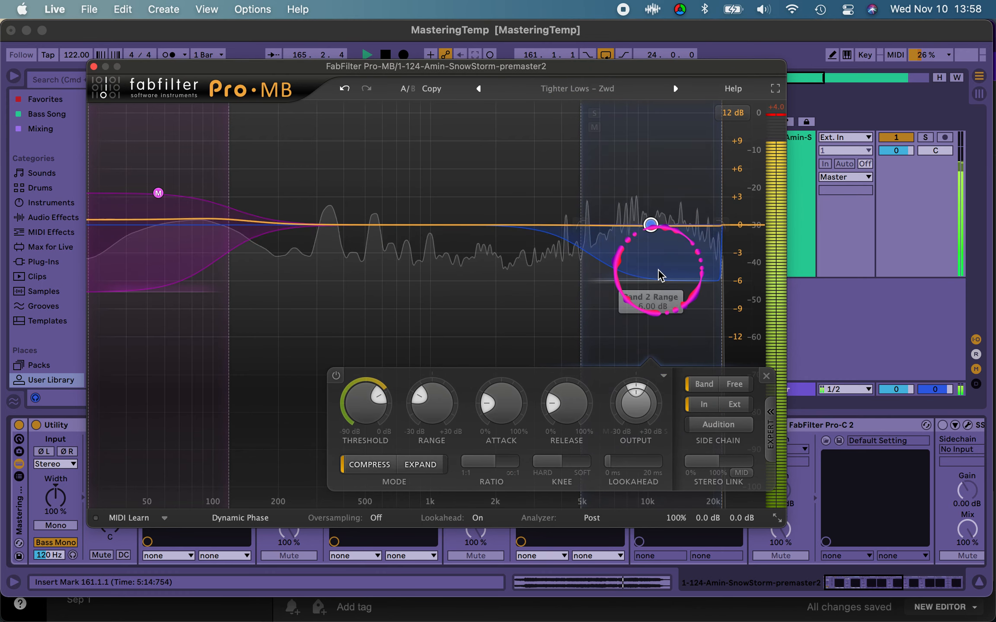
Step: Raise the high band's output level to +1.52 dB
left_click(635, 406)
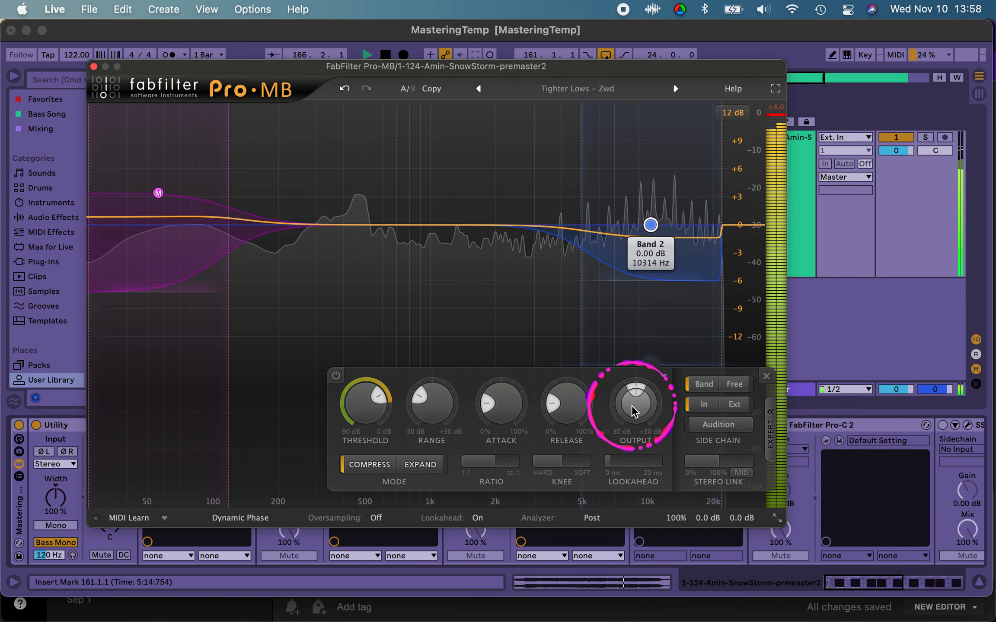
left_click_drag(634, 408, 635, 393)
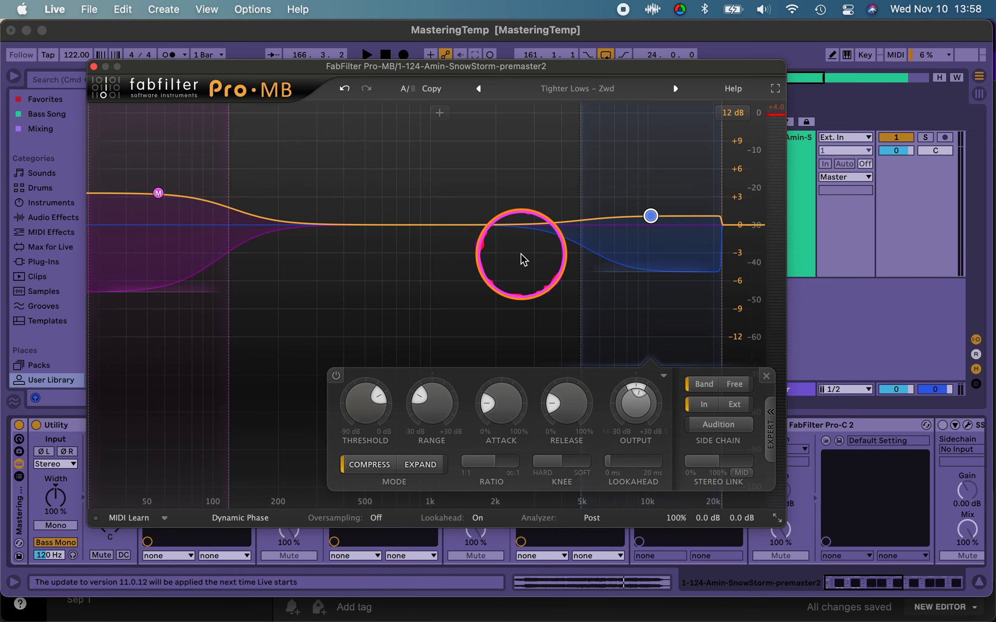
mouse_move(650, 217)
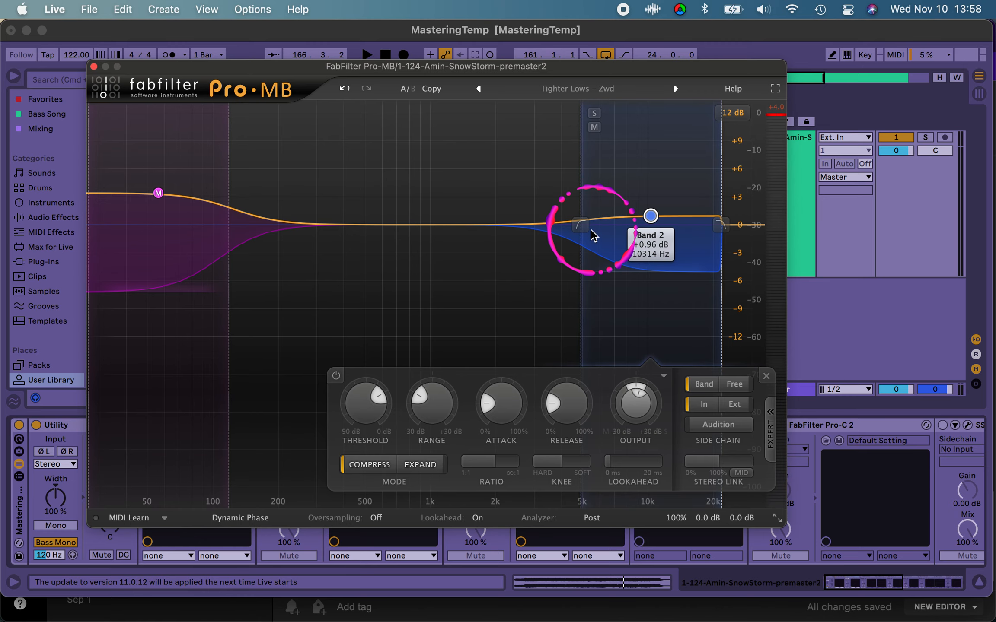
mouse_move(582, 226)
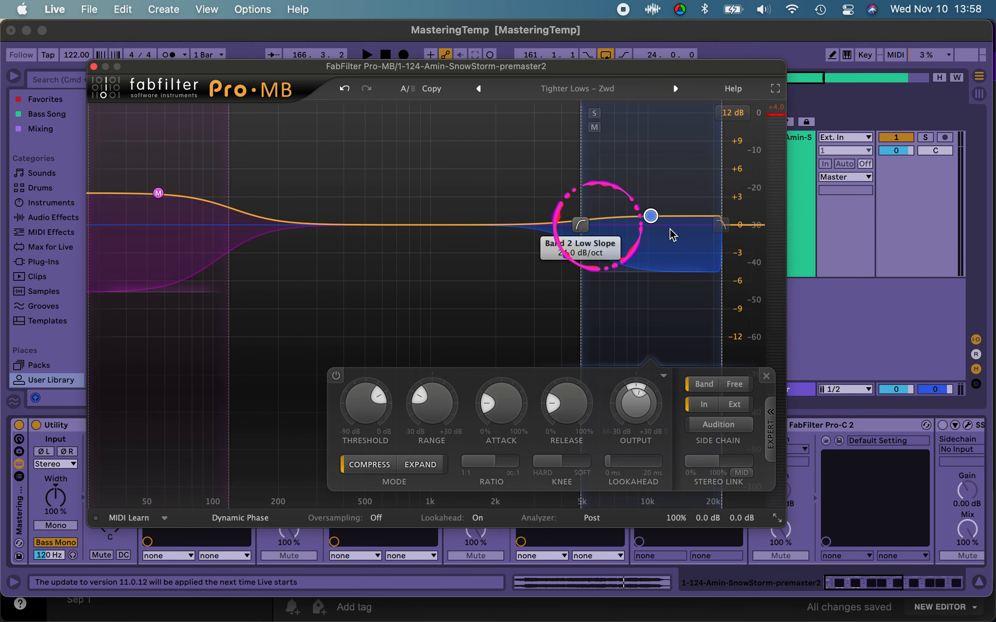
scroll(633, 408, "up", 3)
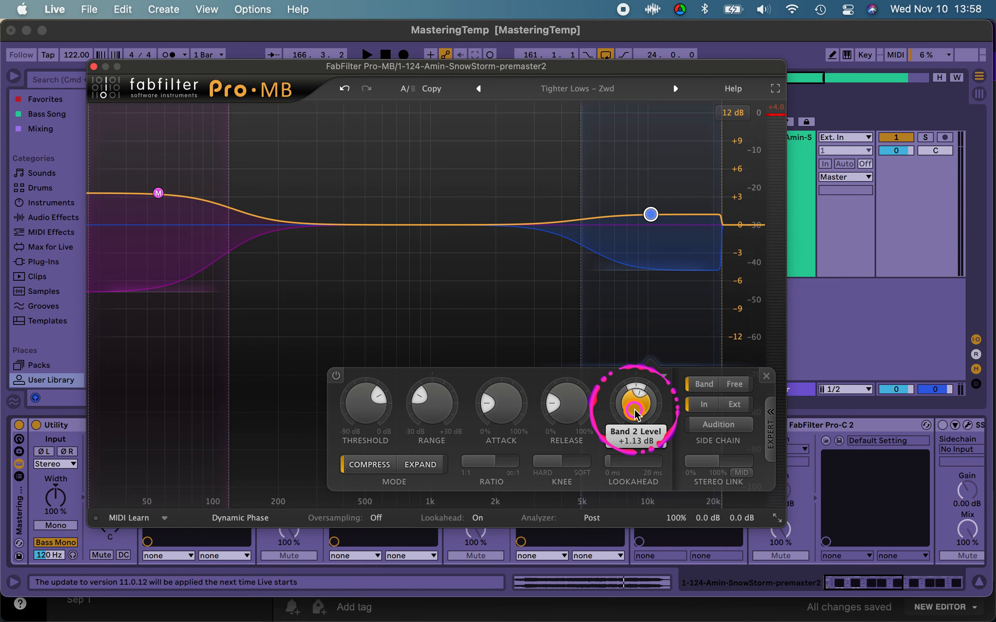
scroll(634, 410, "up", 1)
scroll(634, 408, "up", 5)
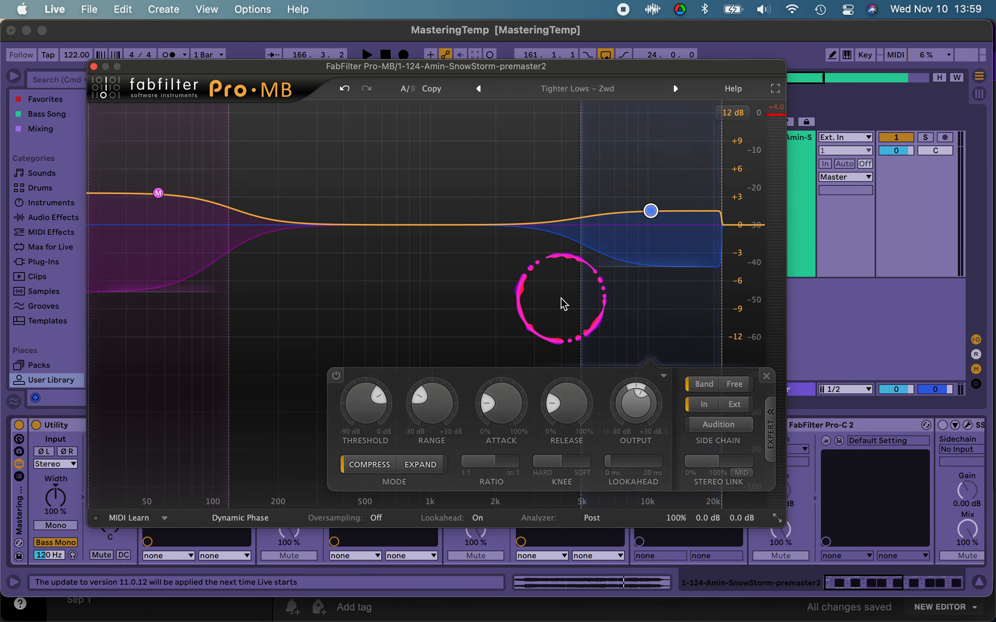
Step: Fine-tune the high band's threshold while replaying the loop so that it compresses the highs lightly
key("space")
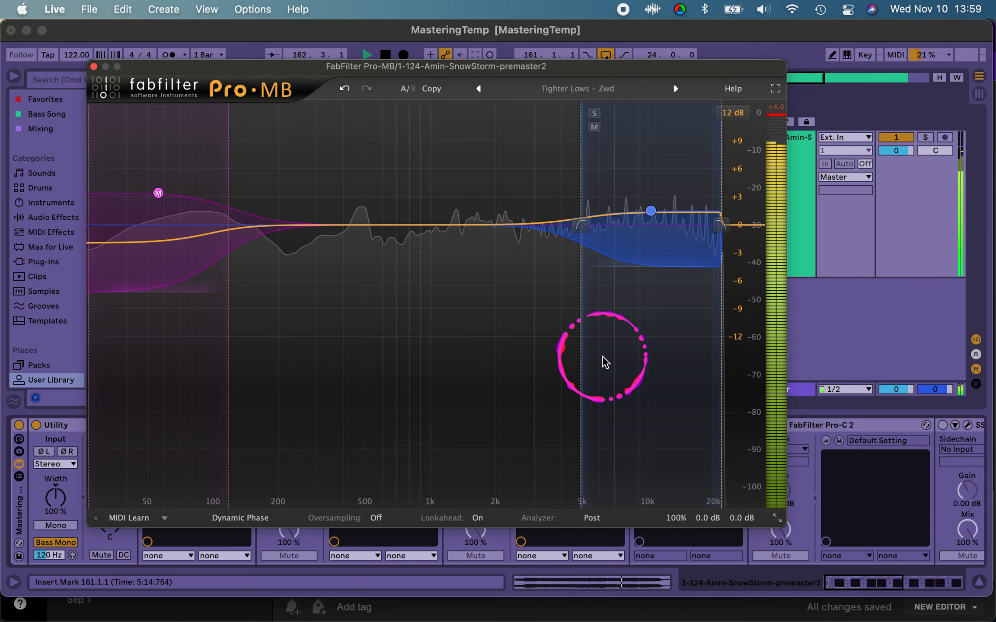
left_click(652, 212)
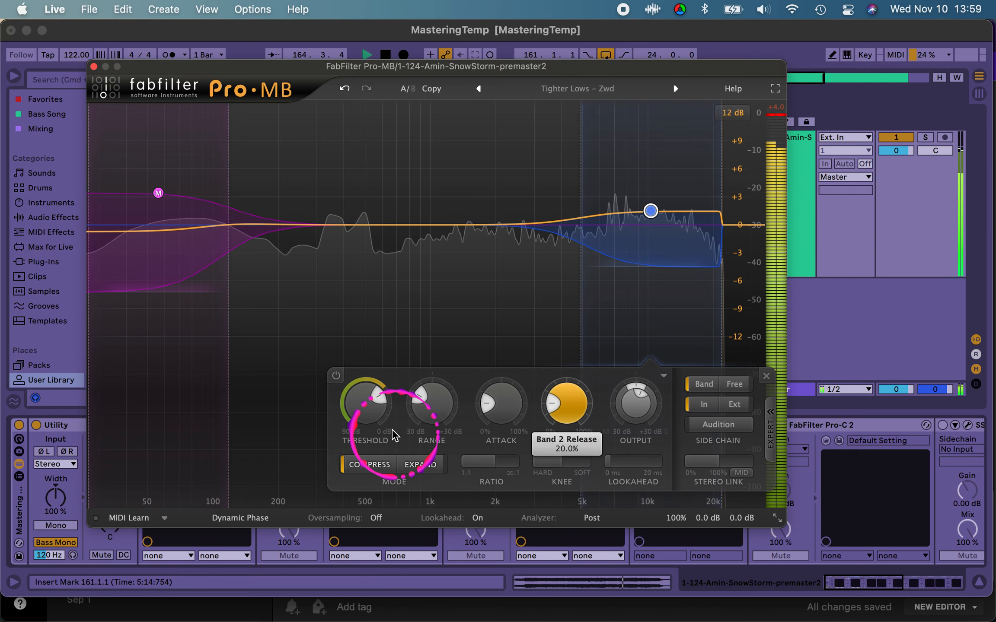
left_click(362, 406)
key("space")
left_click_drag(359, 400, 361, 385)
key("space")
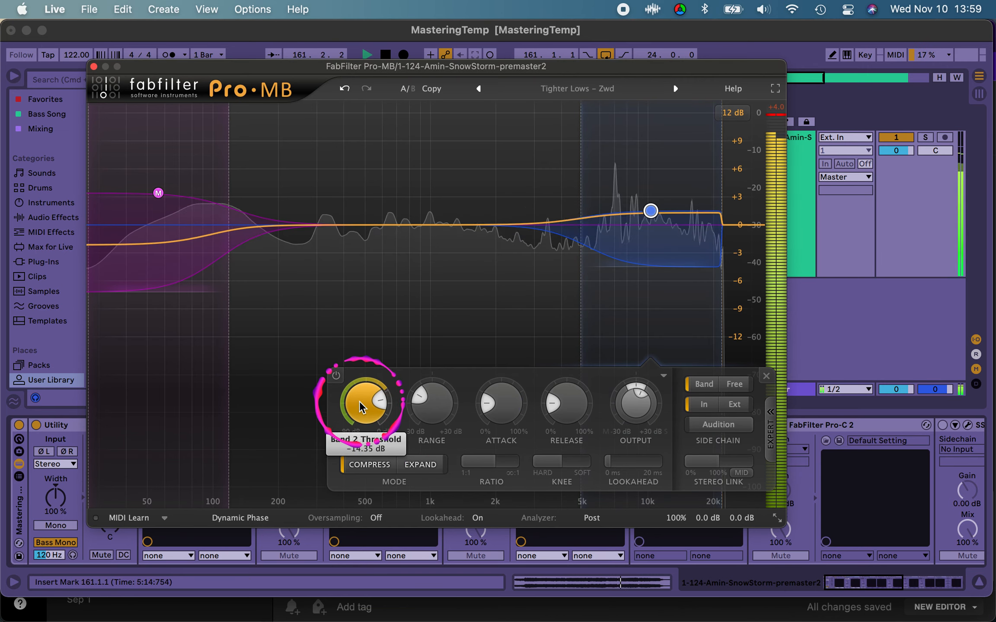
left_click_drag(362, 412, 362, 423)
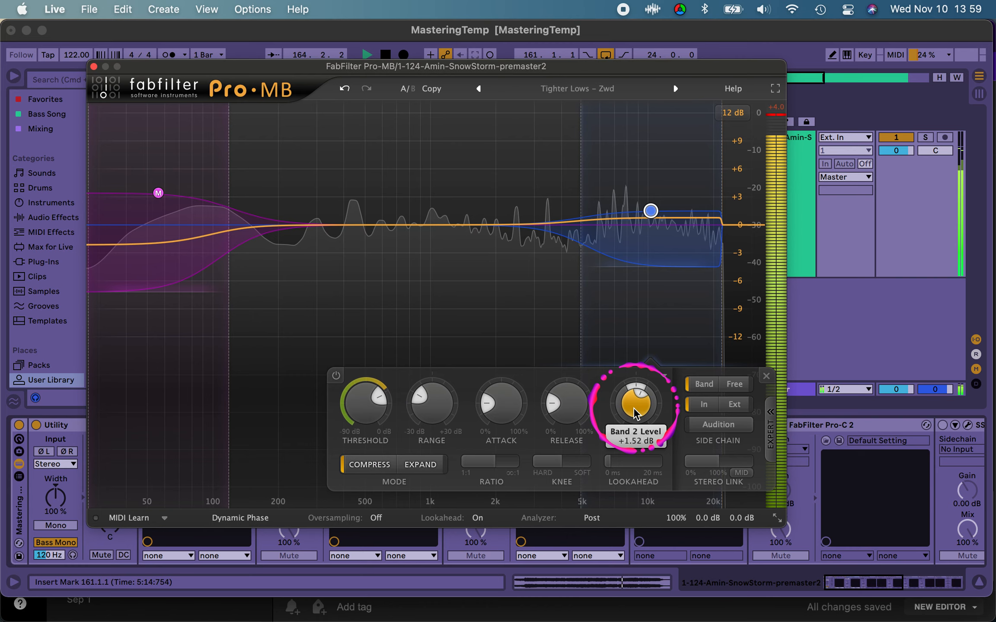
Step: Set the high band's output level to about +2 dB by ear and restart the loop
mouse_move(635, 414)
left_mouse_down()
mouse_move(636, 398)
mouse_move(635, 410)
left_mouse_up()
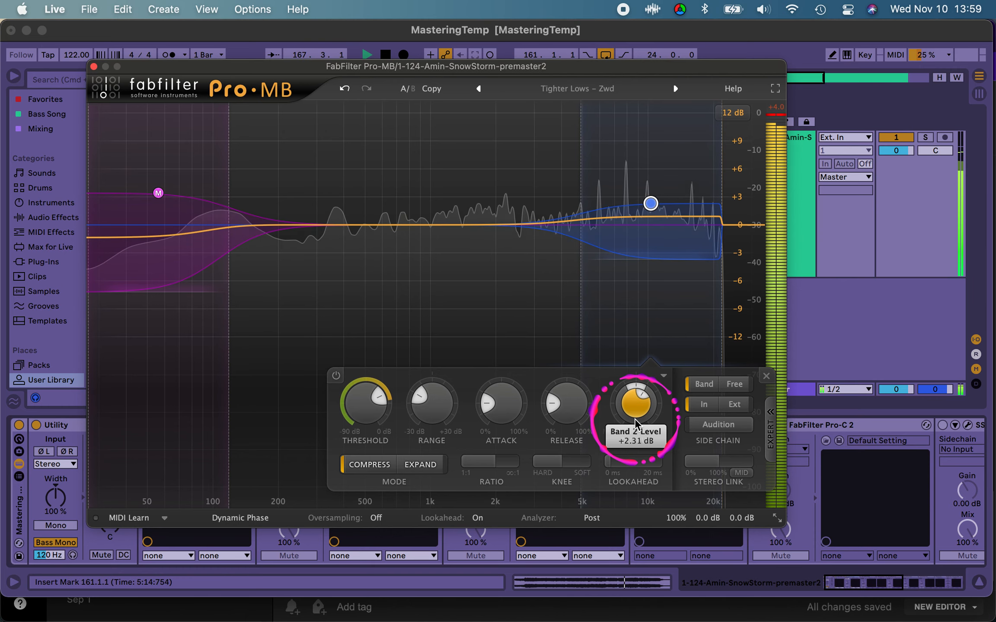
left_click_drag(634, 418, 634, 422)
key("space")
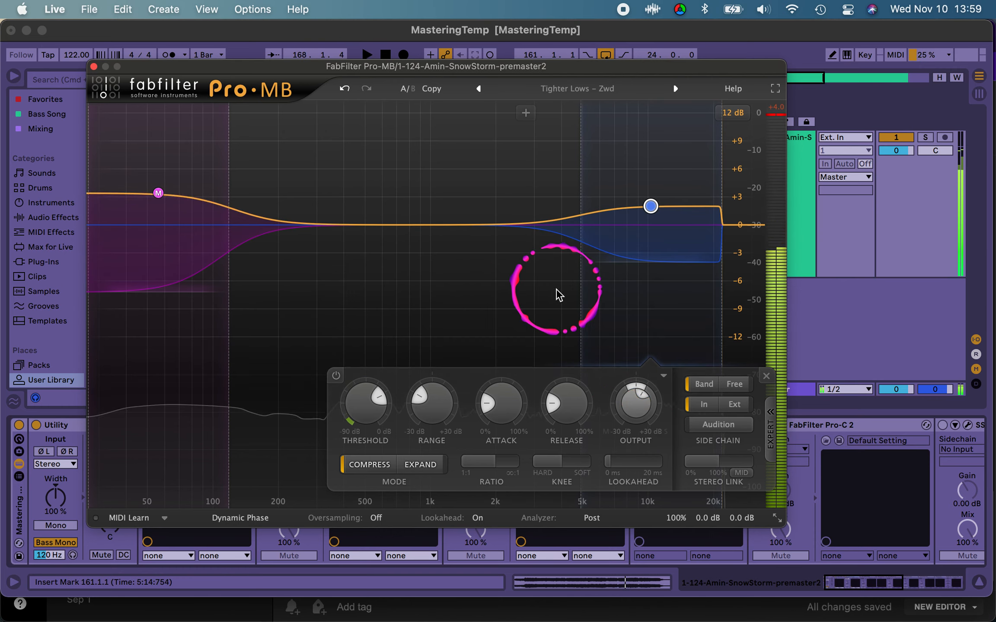
key("space")
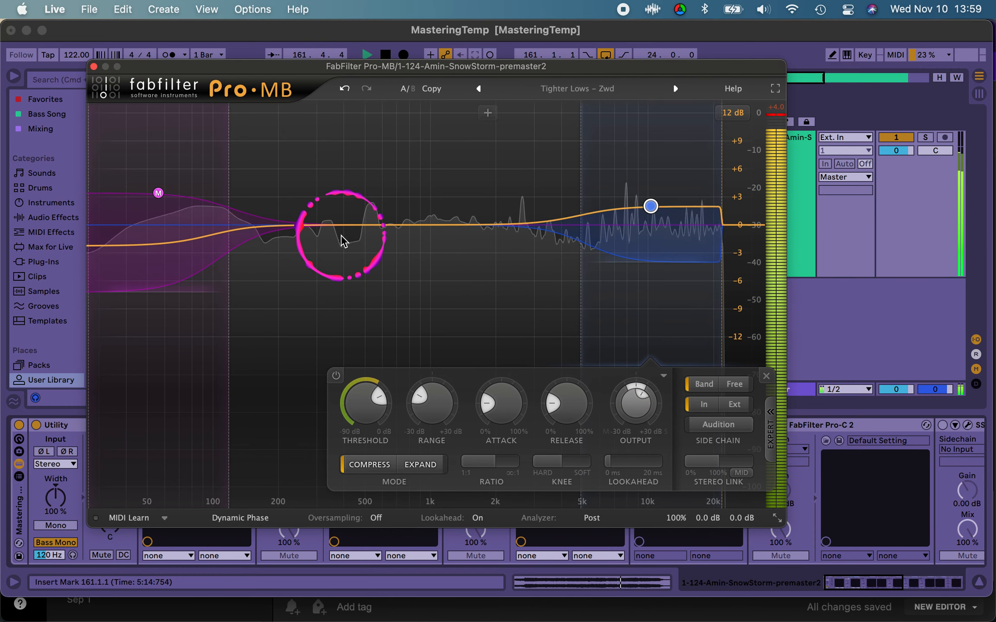
Step: Add a midrange band adjoining the high band and extend its low crossover down to about 630 Hz
left_click(485, 222)
left_click(501, 280)
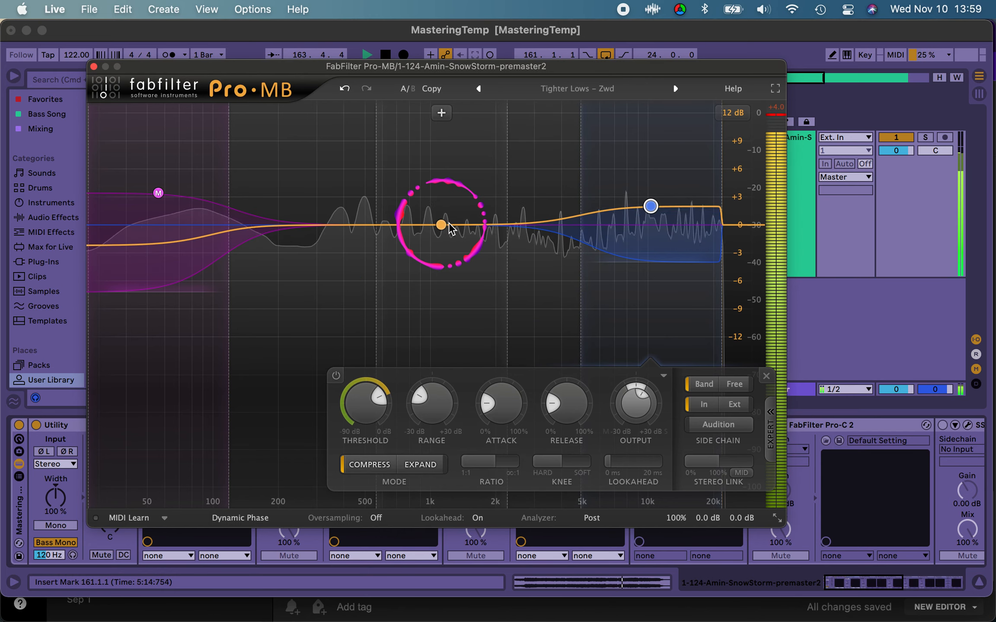
left_click_drag(442, 226, 511, 228)
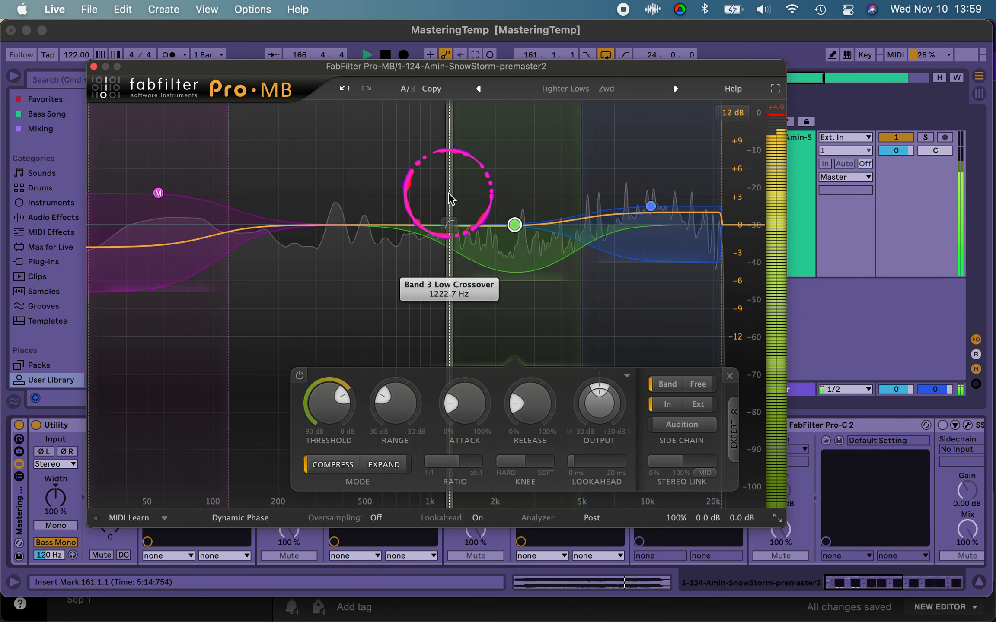
left_click_drag(430, 202, 358, 216)
left_click(588, 282)
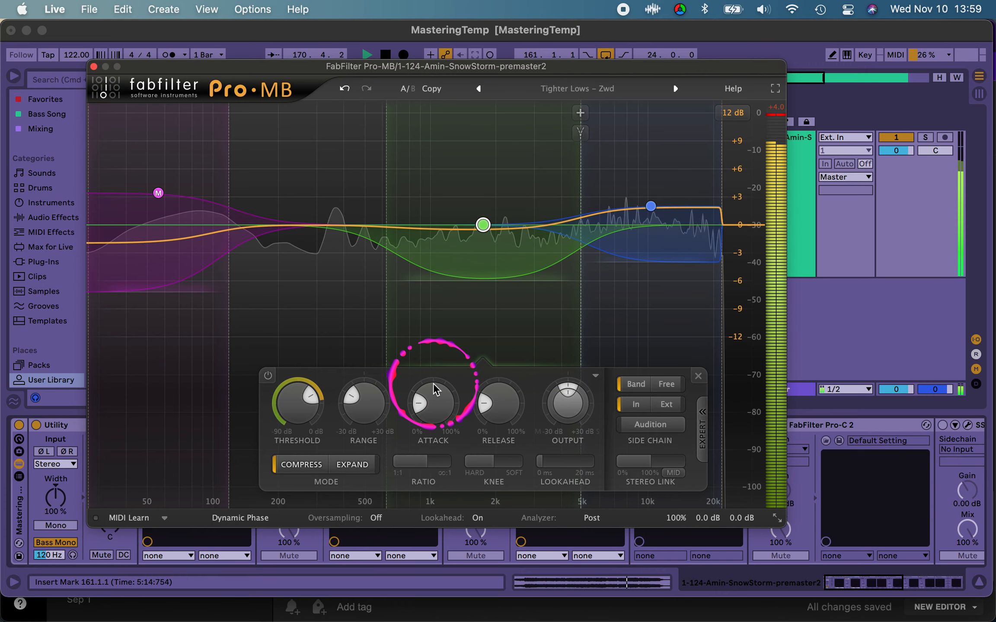
Step: Lower the midrange band's compression ratio to about 2.58:1
mouse_move(422, 462)
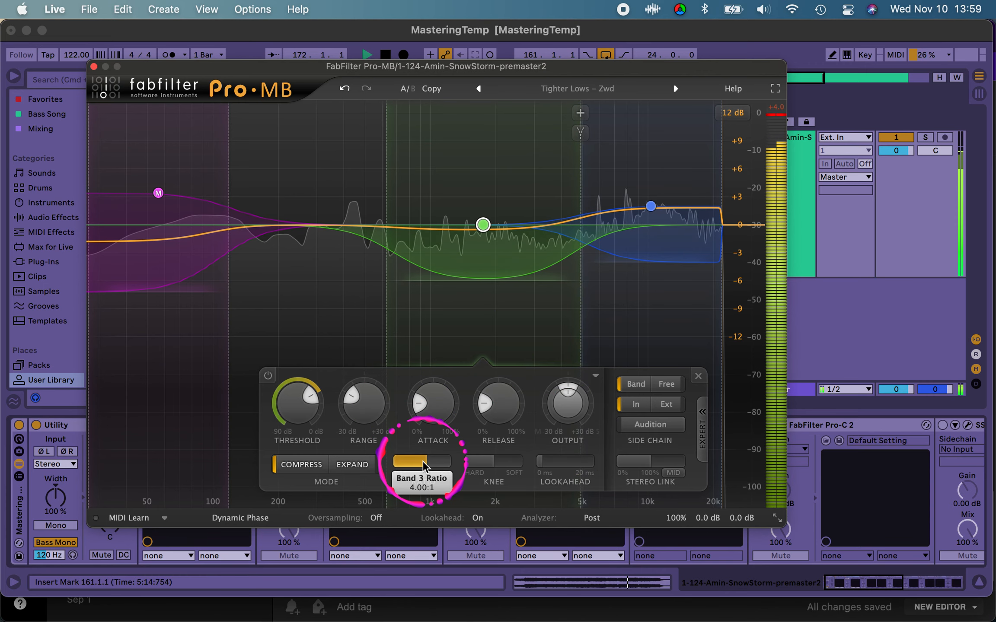
left_click_drag(416, 469, 389, 478)
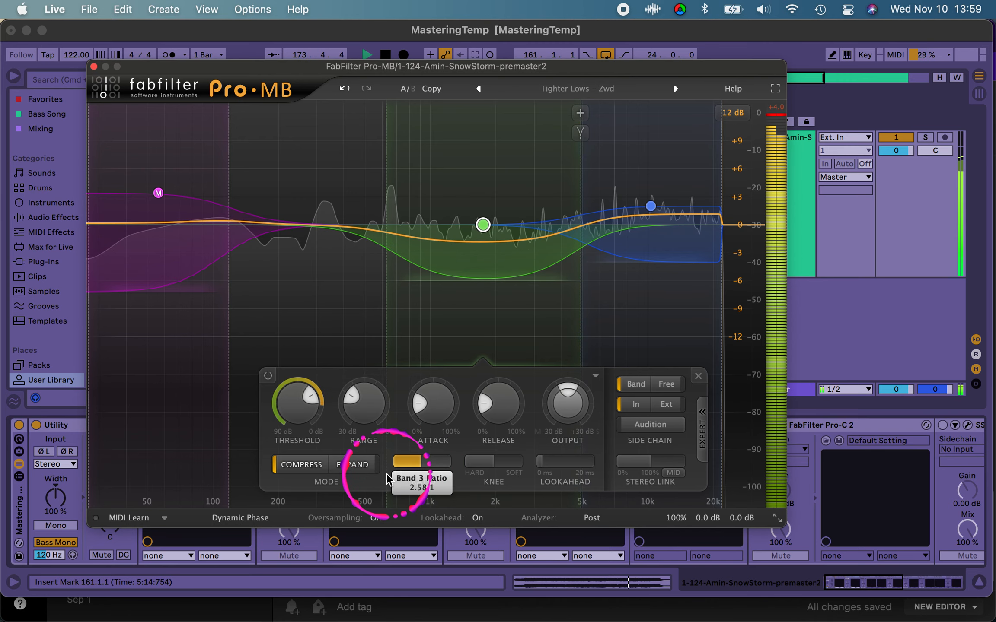
Step: Fine-tune the midrange band's threshold to about −15.6 dB while the loop plays
mouse_move(283, 405)
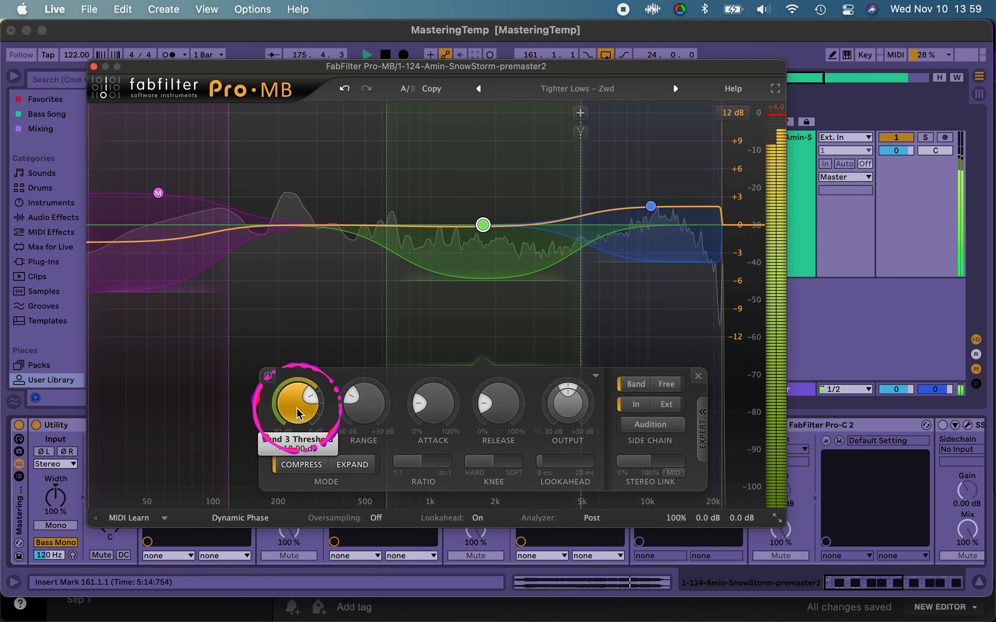
left_click_drag(297, 409, 297, 399)
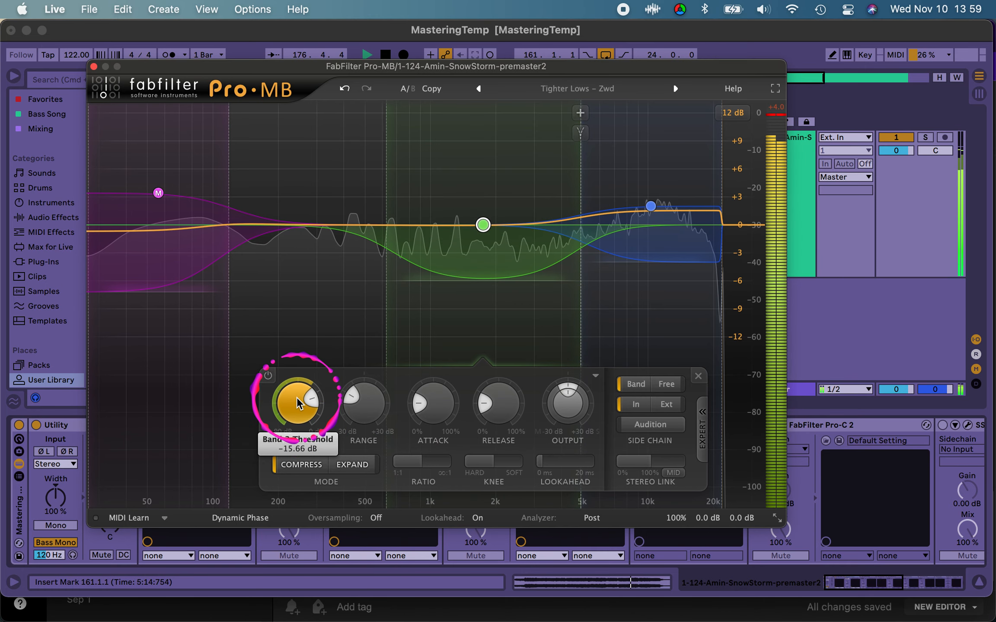
left_click_drag(297, 398, 298, 397)
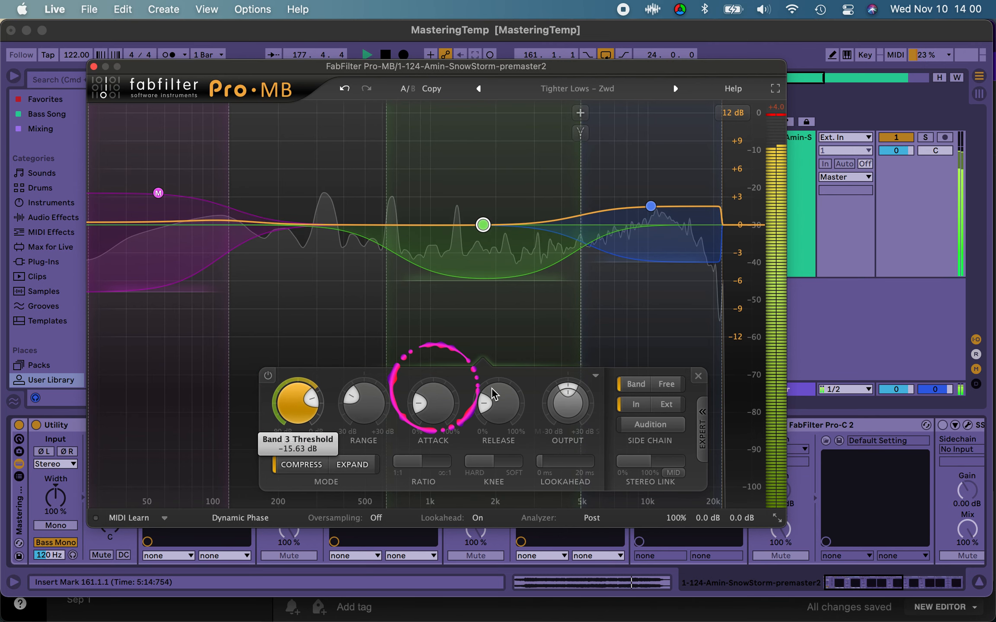
Step: Raise the midrange band's output level to about +1 dB, then stop playback and close Pro-MB
left_click_drag(568, 407, 570, 398)
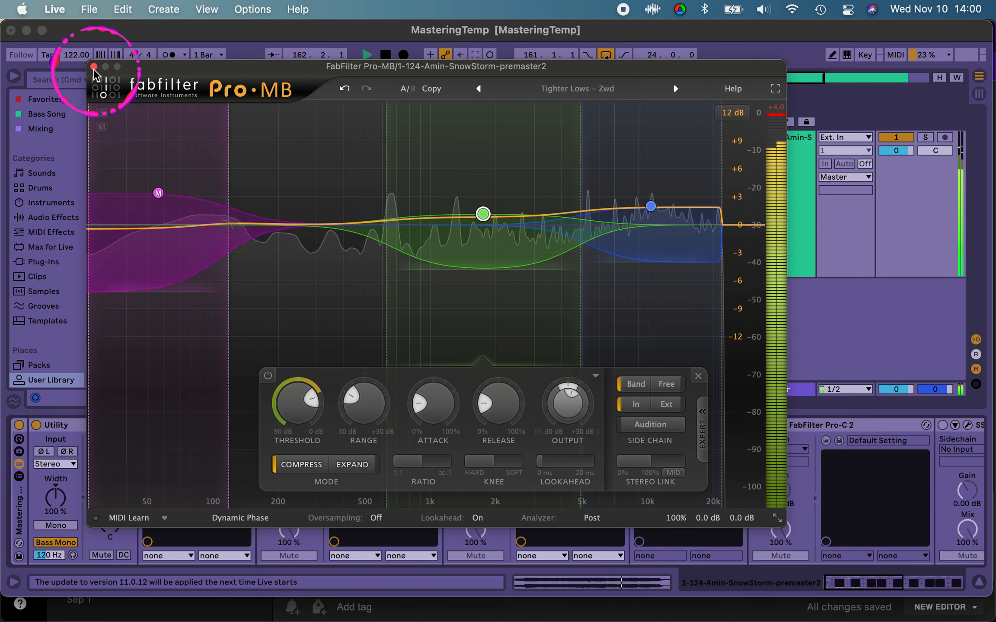
key("space")
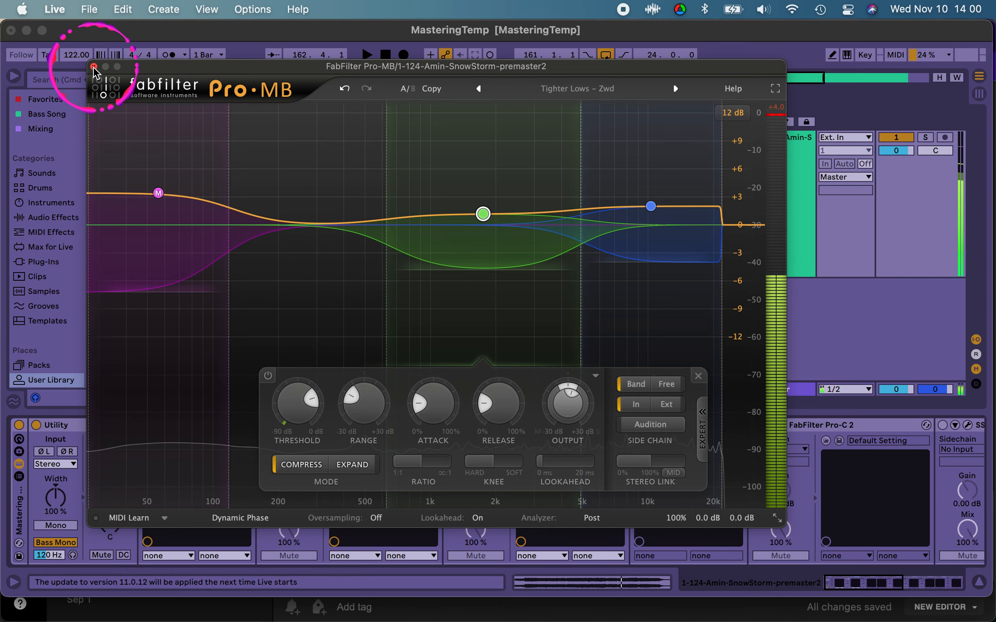
left_click(93, 70)
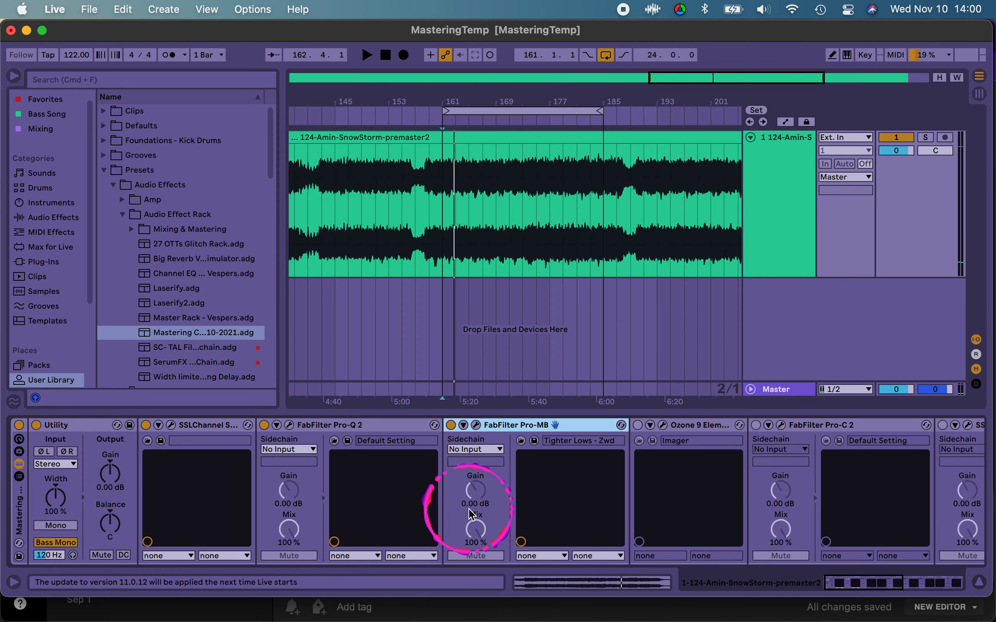
Step: Enable Ozone 9 Elements in the mastering rack and bring up its Imager module
scroll(539, 454, "right", 5)
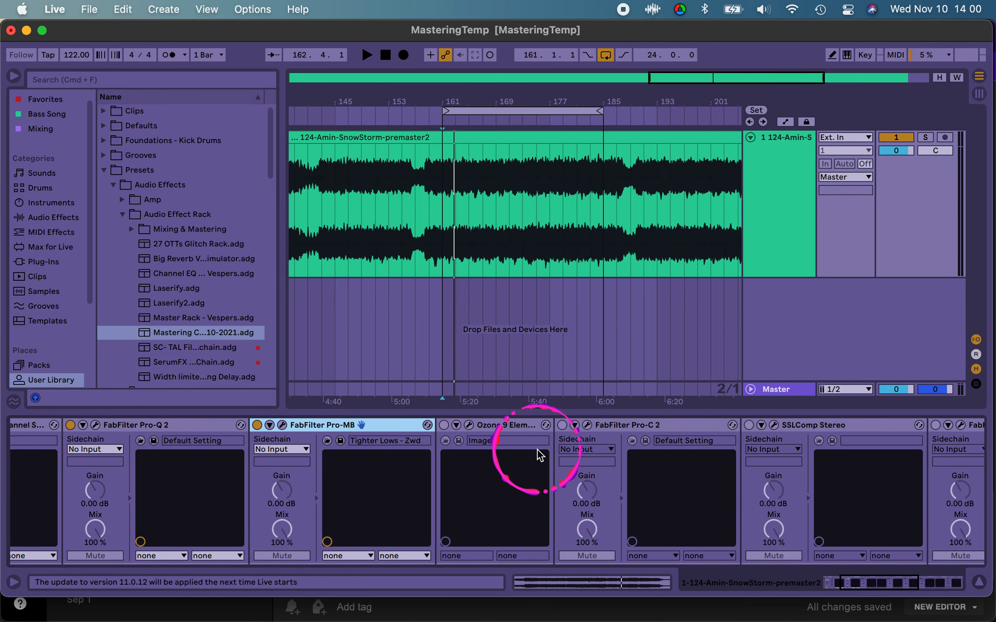
left_click(449, 427)
left_click(443, 425)
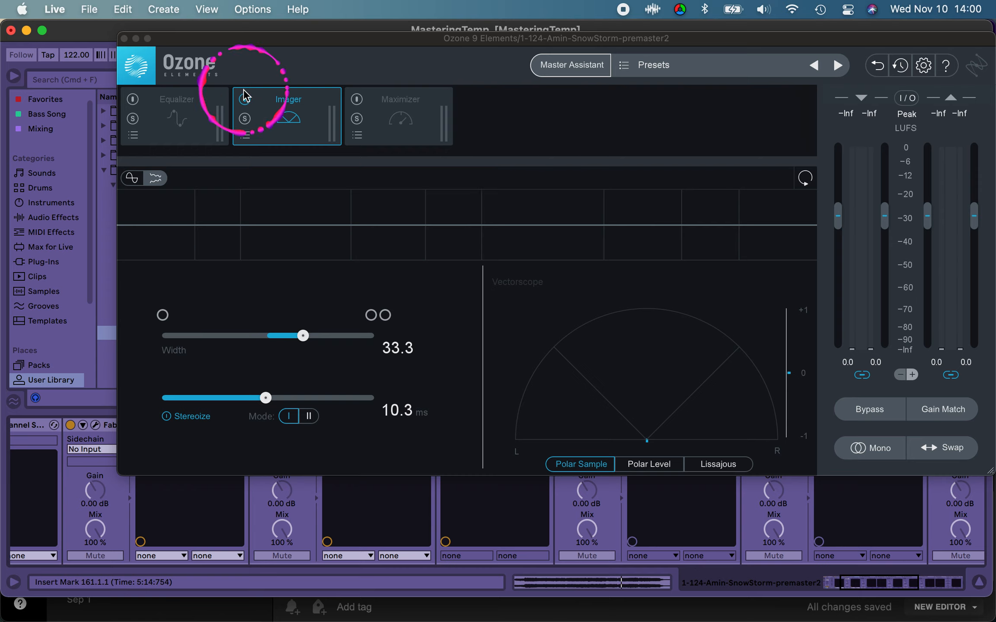
left_click(289, 103)
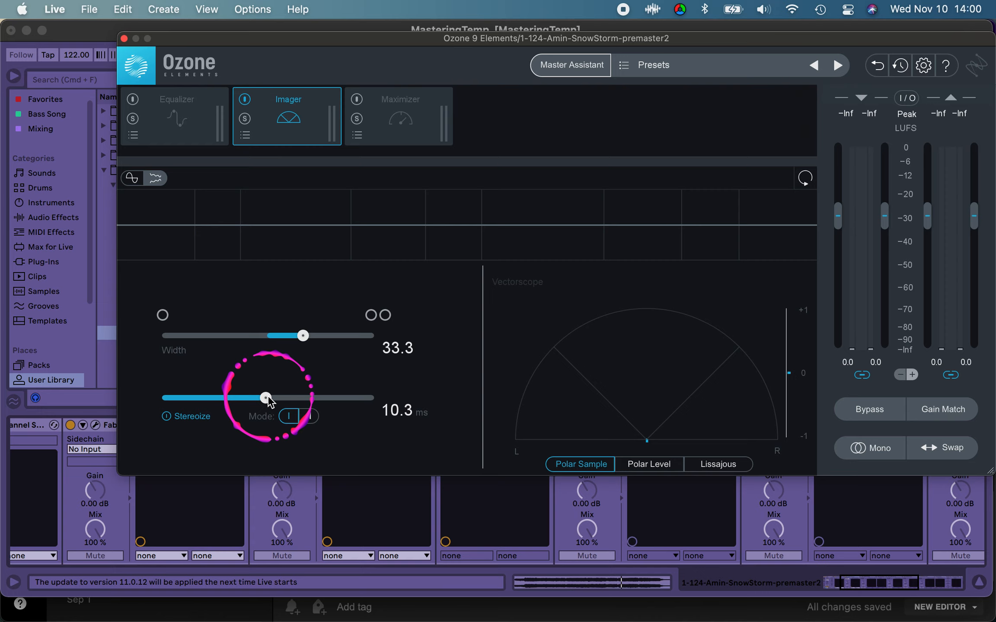
Step: Set the Imager's Stereoize delay to 10.5 ms and its width to 35.6
mouse_move(267, 399)
left_mouse_down()
mouse_move(283, 400)
mouse_move(270, 403)
left_mouse_up()
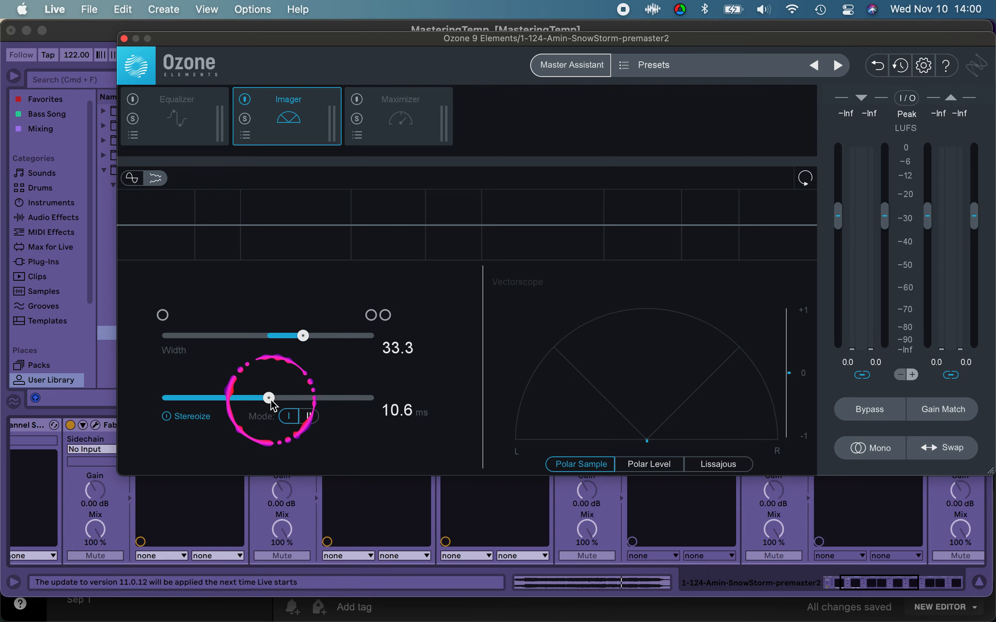
left_click(267, 398)
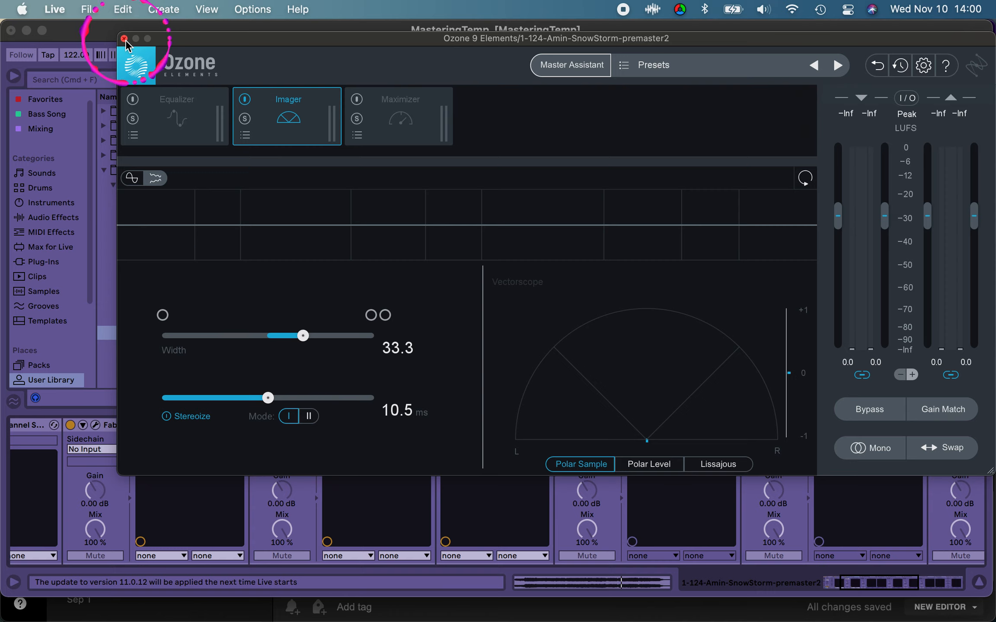
mouse_move(303, 338)
left_mouse_down()
mouse_move(315, 341)
mouse_move(308, 345)
left_mouse_up()
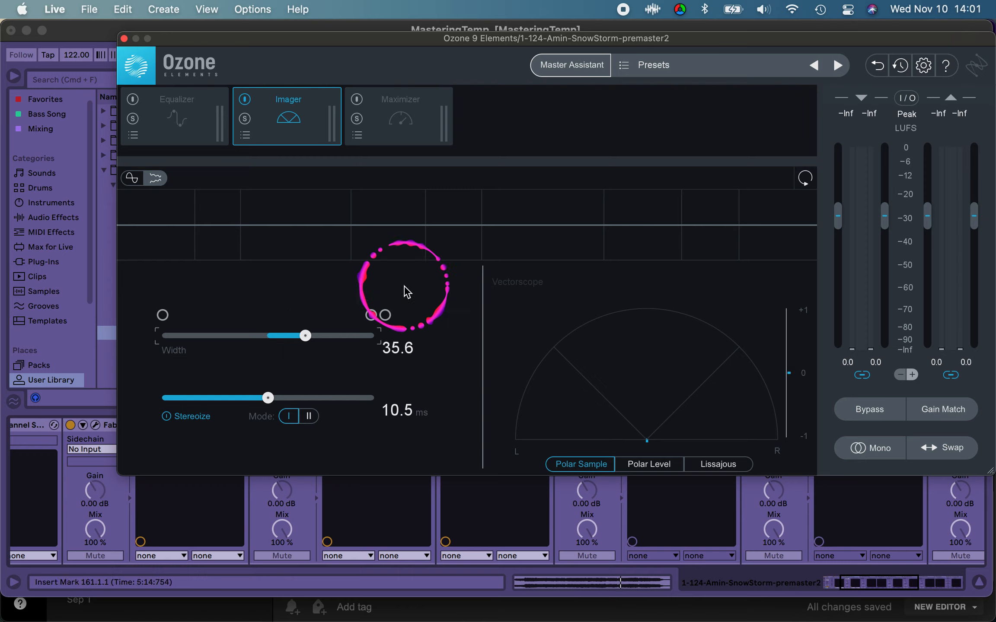
Step: Audition the loop briefly with the Imager's widening, then close the Ozone window and stop playback
key("space")
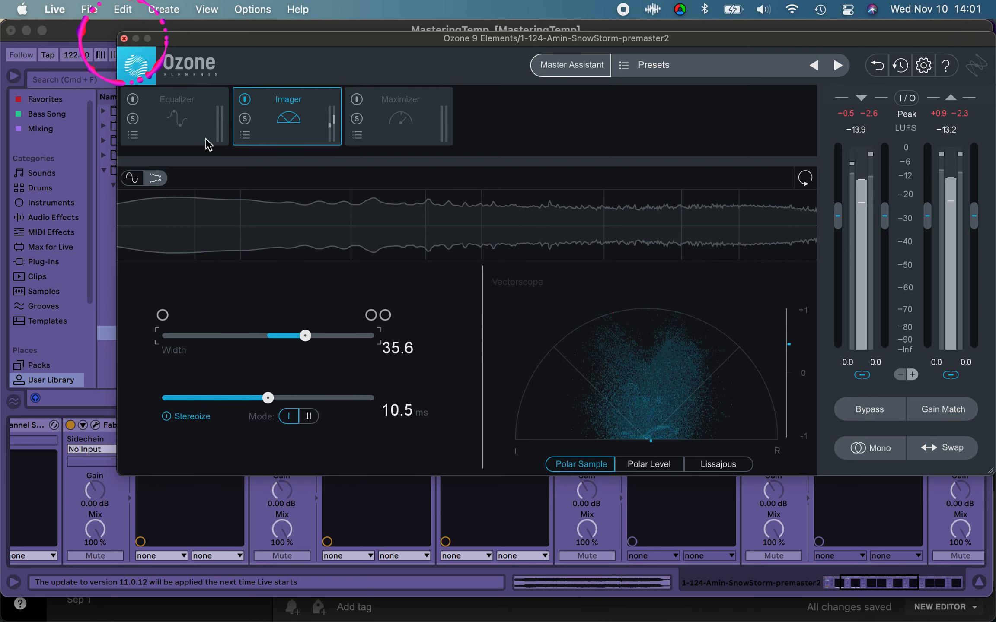
left_click(124, 39)
key("space")
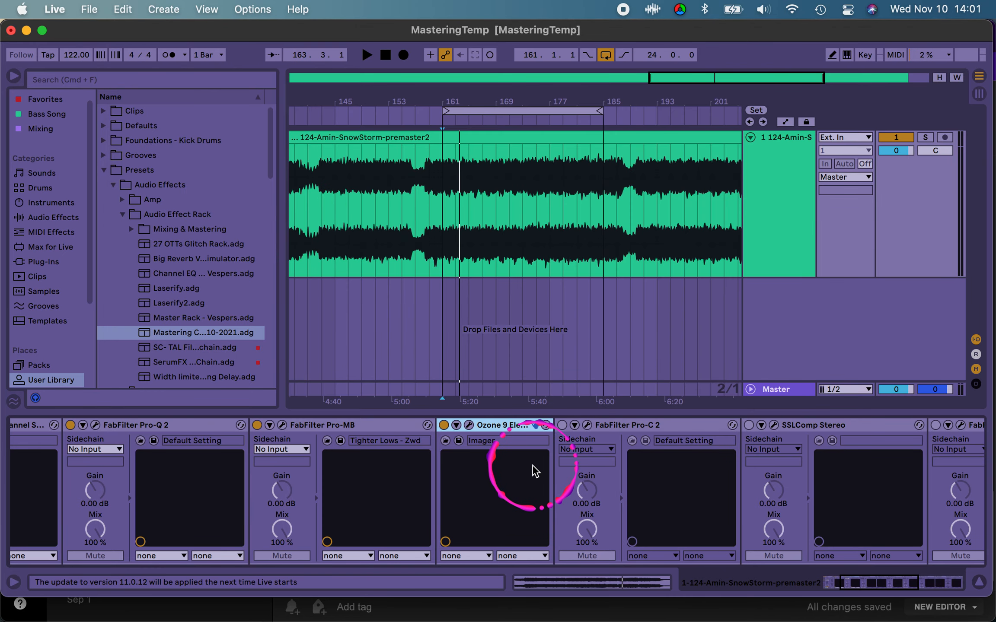
Step: Enable FabFilter Pro-C 2, the device after Ozone in the rack, and open its plug-in window
scroll(535, 471, "right", 5)
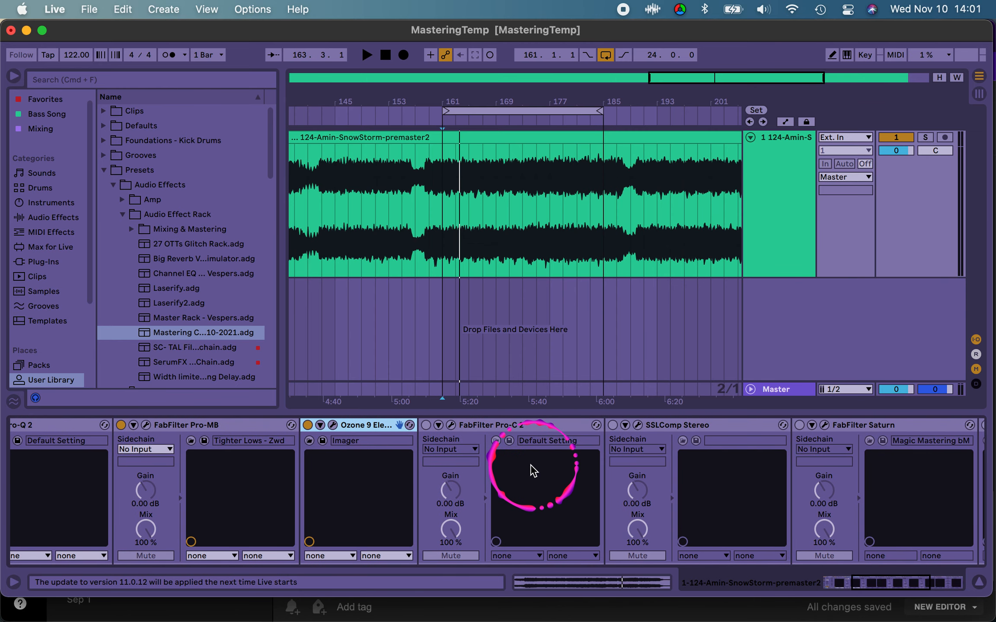
left_click(482, 428)
left_click(425, 425)
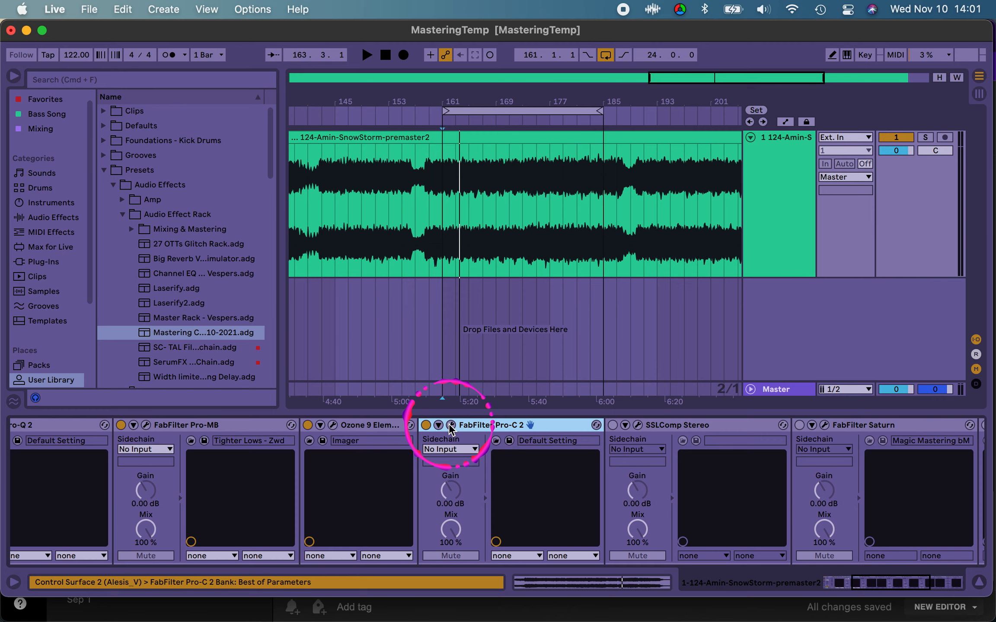
left_click(451, 425)
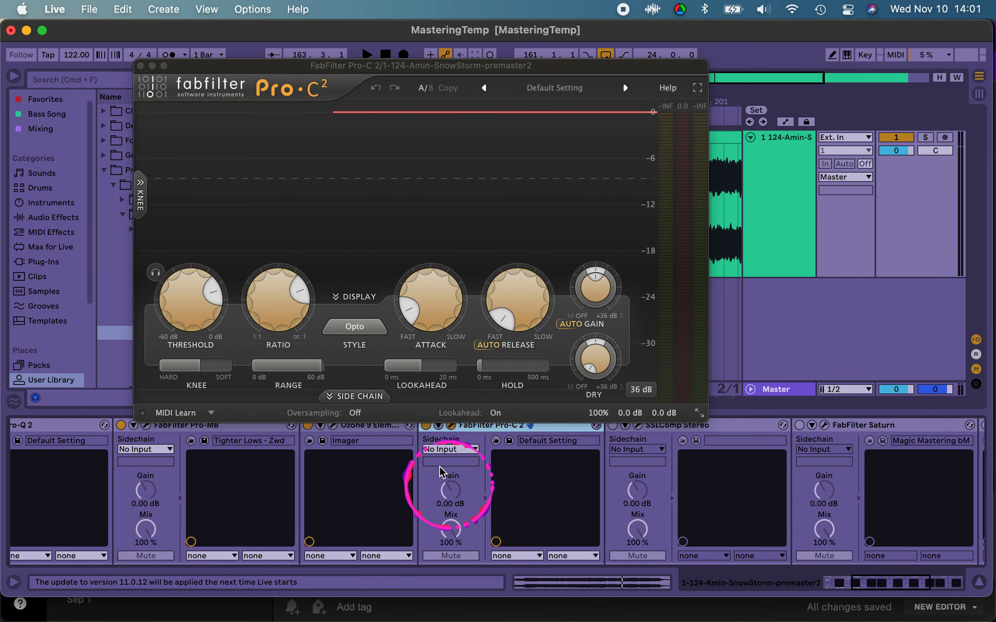
Step: Look through Pro-C 2's mastering presets without loading one and review the ratio, attack and release settings
mouse_move(388, 330)
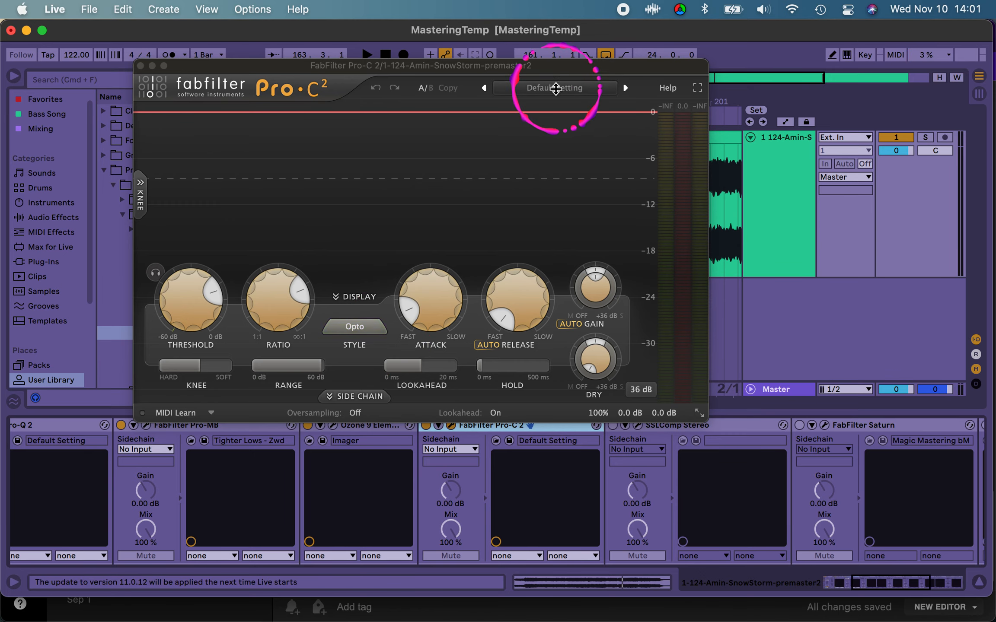
left_click(555, 88)
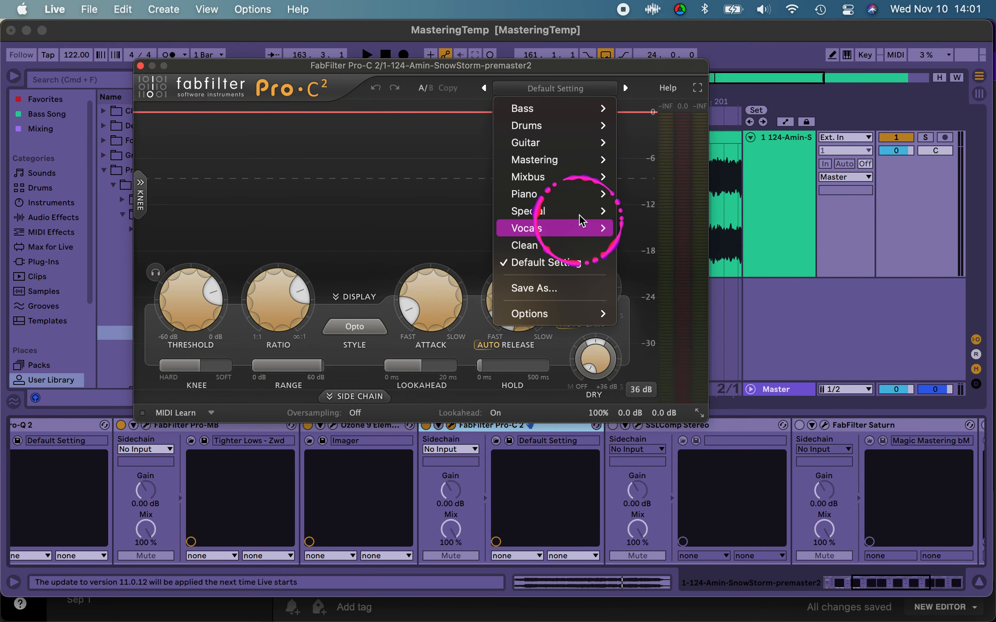
mouse_move(577, 161)
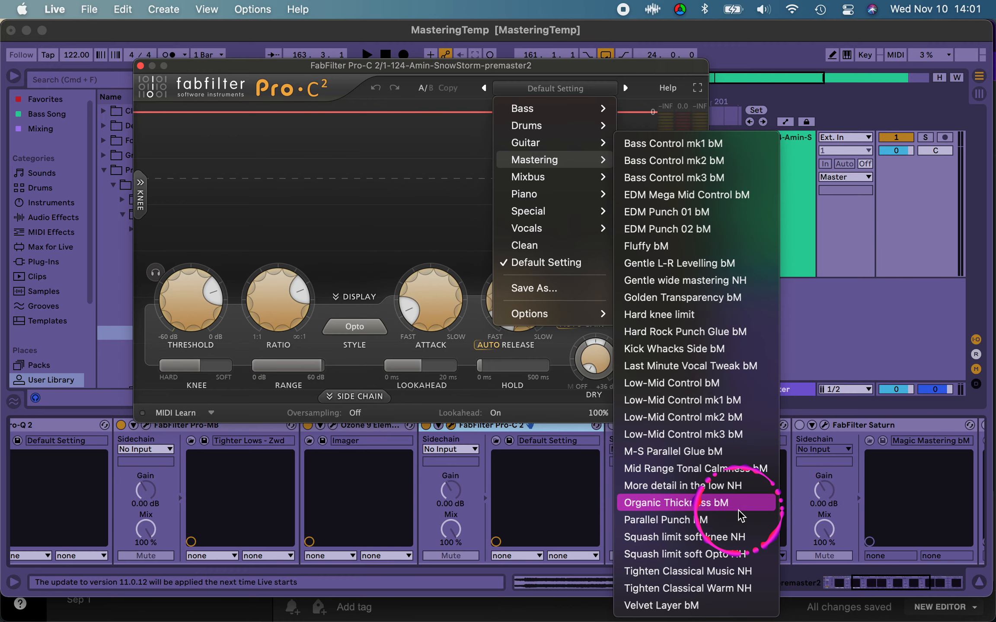
left_click(557, 67)
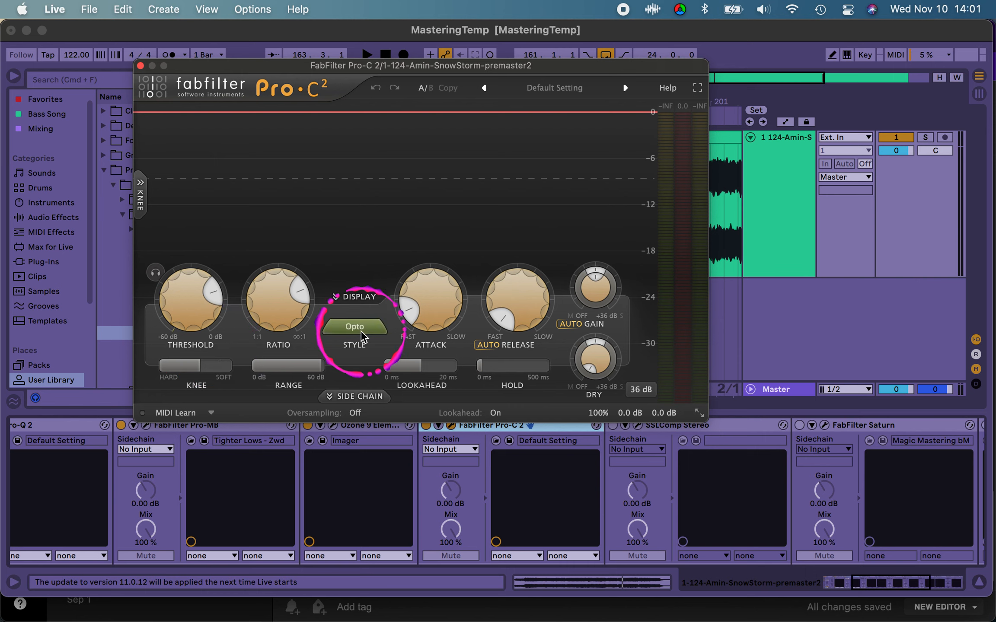
mouse_move(280, 306)
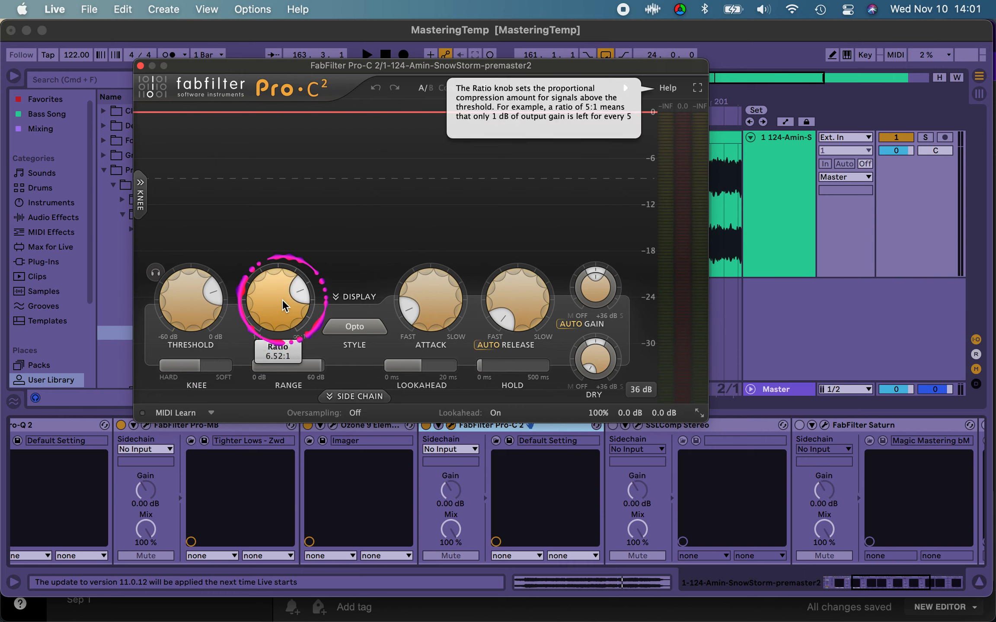
mouse_move(430, 311)
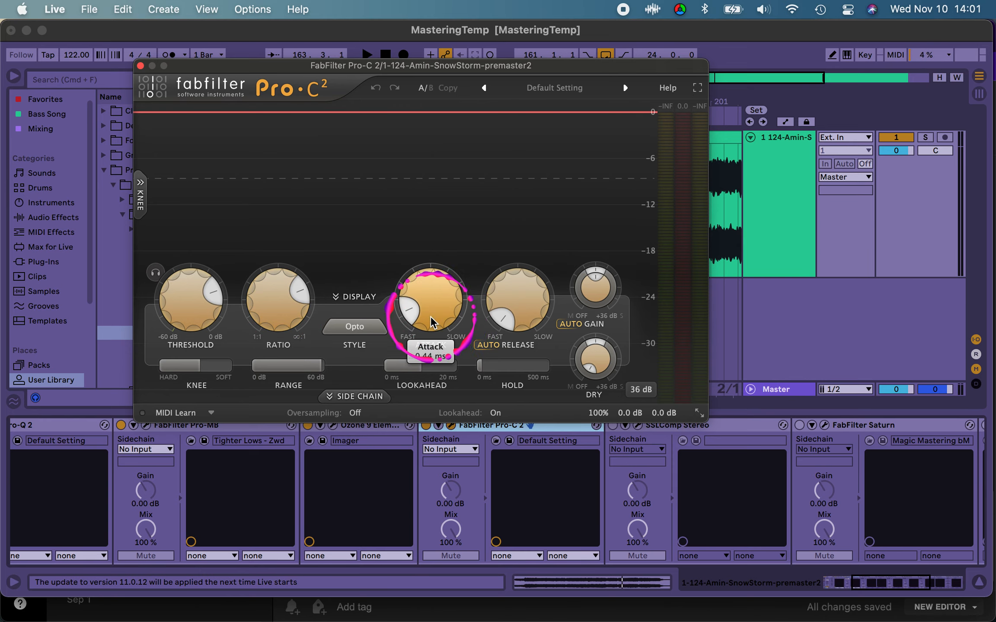
mouse_move(519, 315)
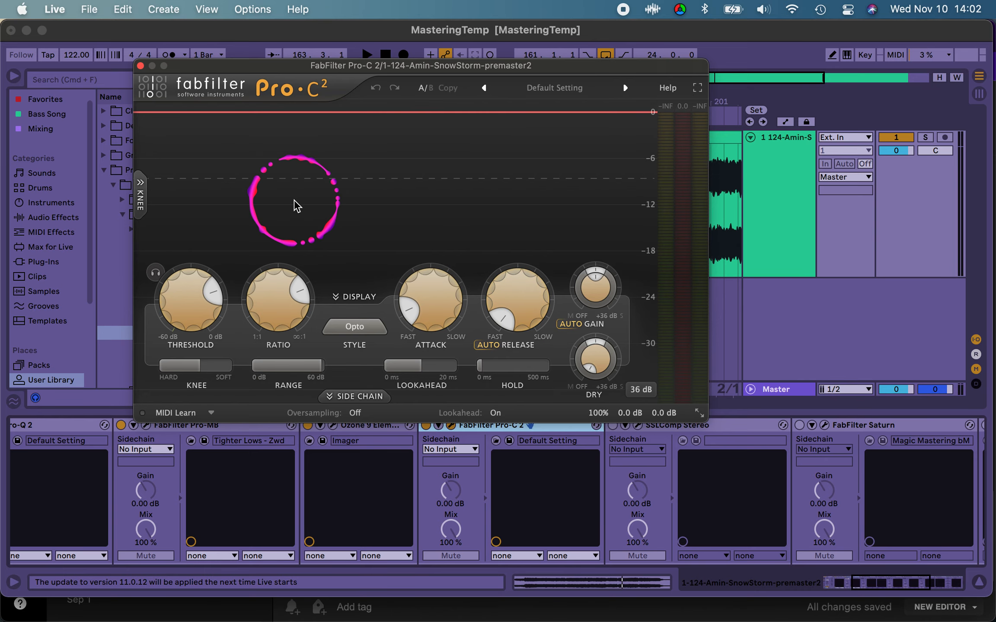
Step: Play short passages of the loop to check Pro-C 2's gain reduction with Auto Gain enabled
key("space")
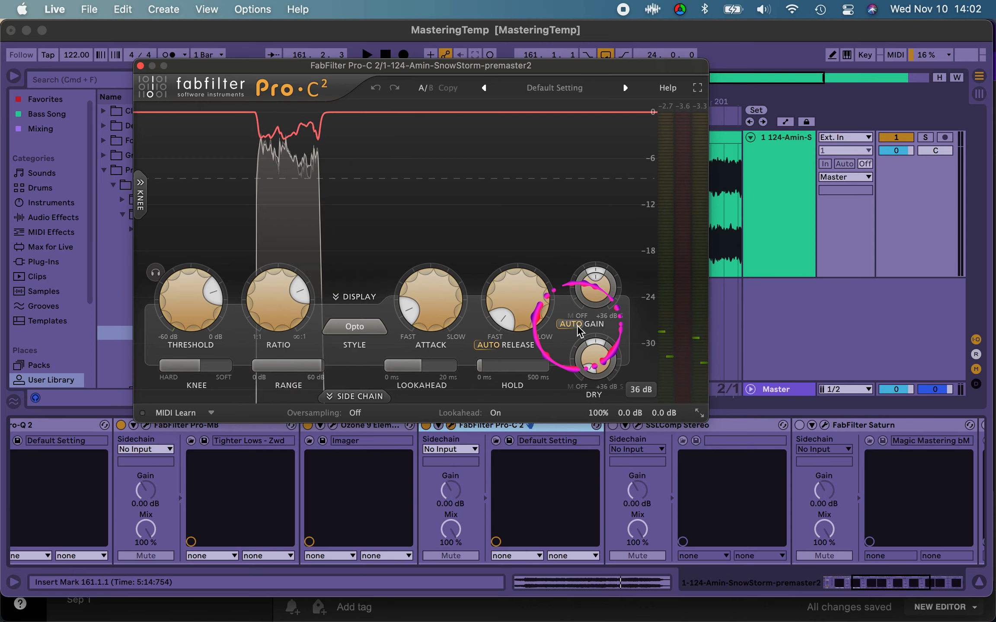
mouse_move(577, 325)
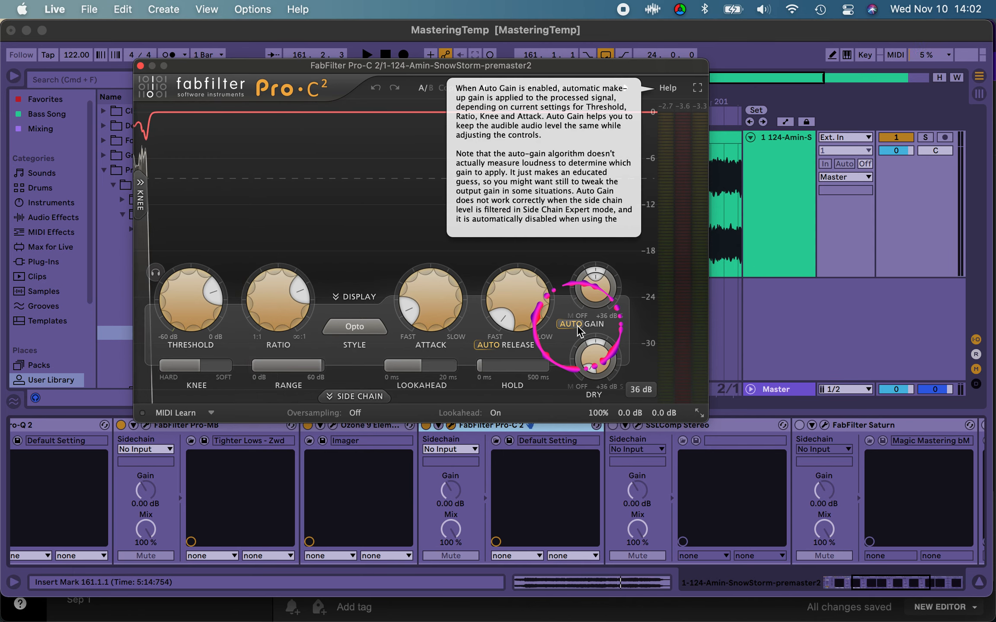
mouse_move(190, 286)
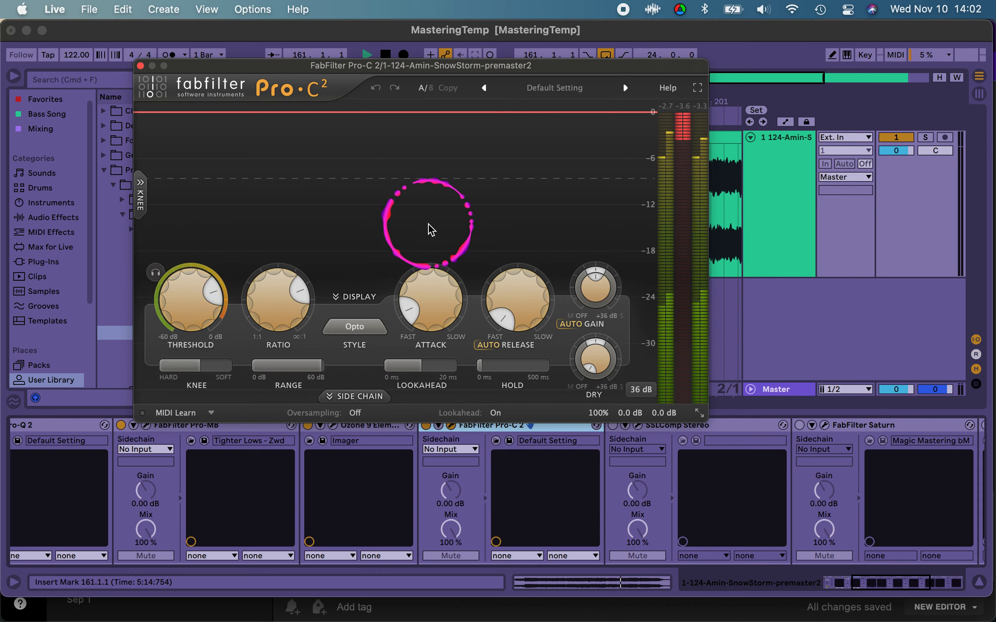
key("space")
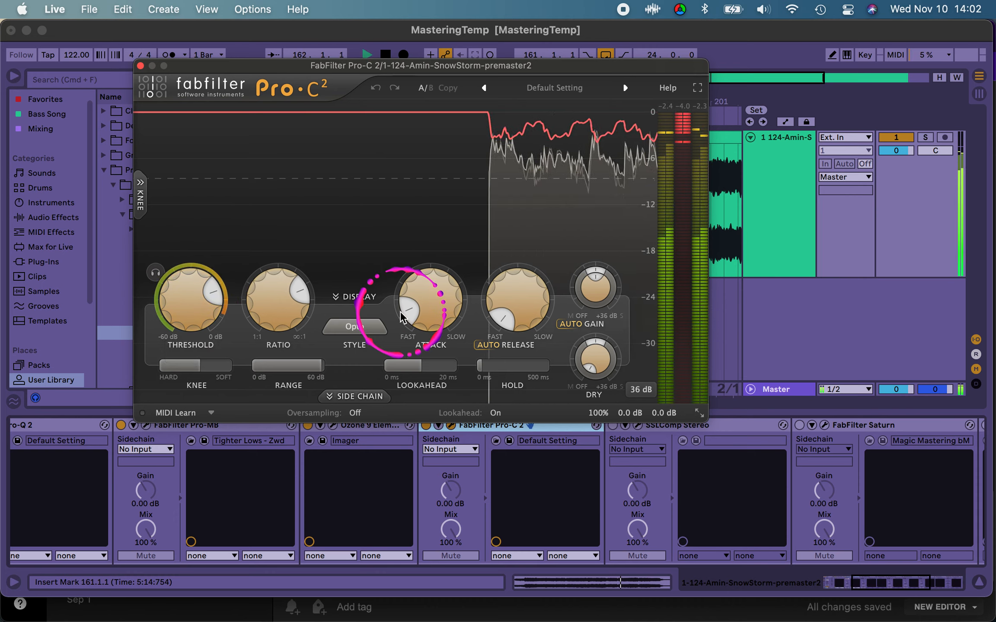
key("space")
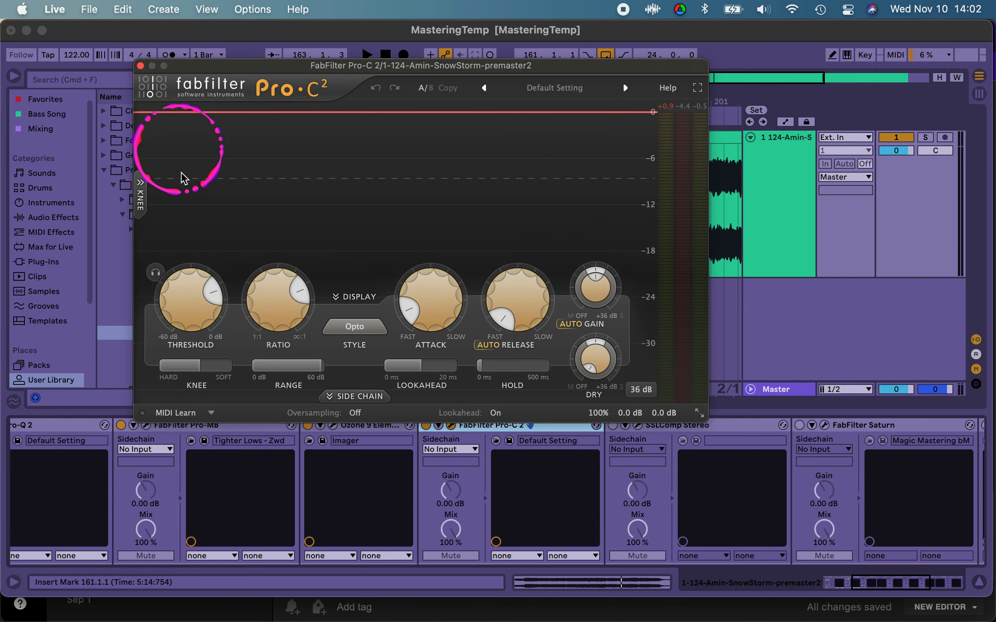
Step: Raise Pro-C 2's threshold to about −4.5 dB while the loop plays, then stop playback
mouse_move(193, 310)
key("space")
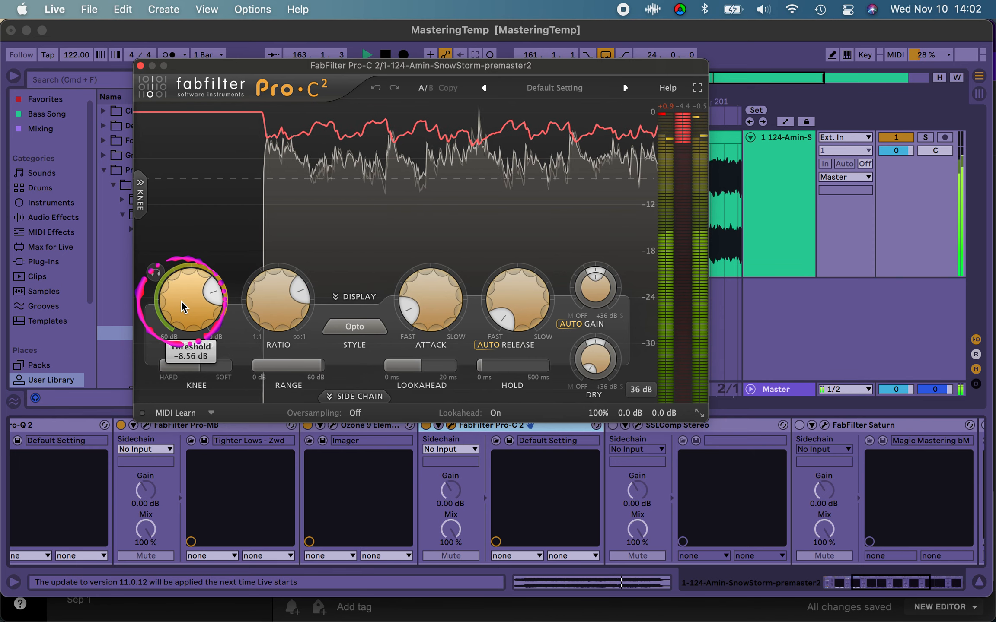
left_click_drag(184, 302, 183, 263)
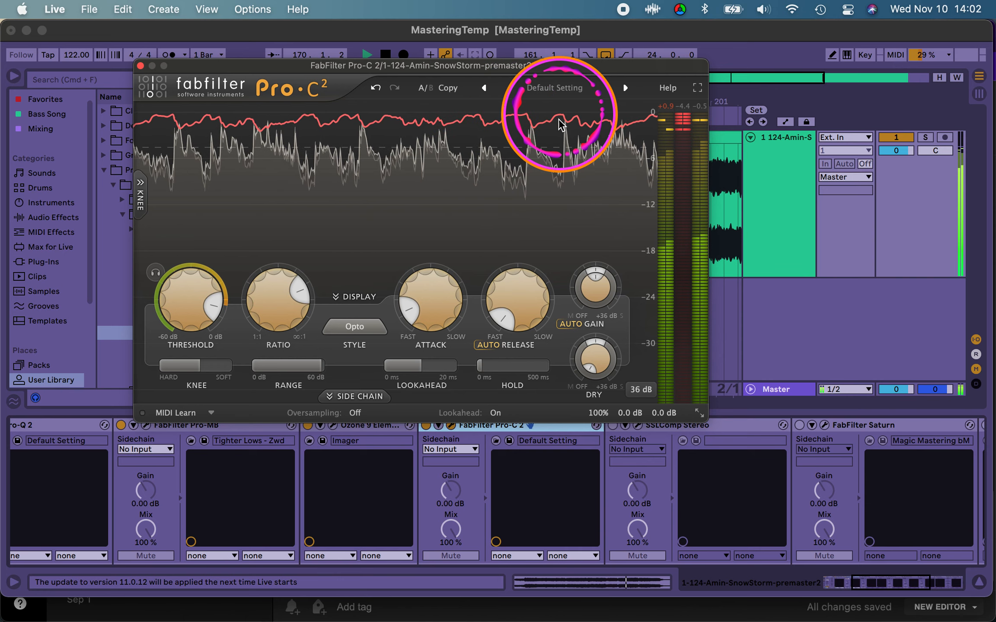
key("space")
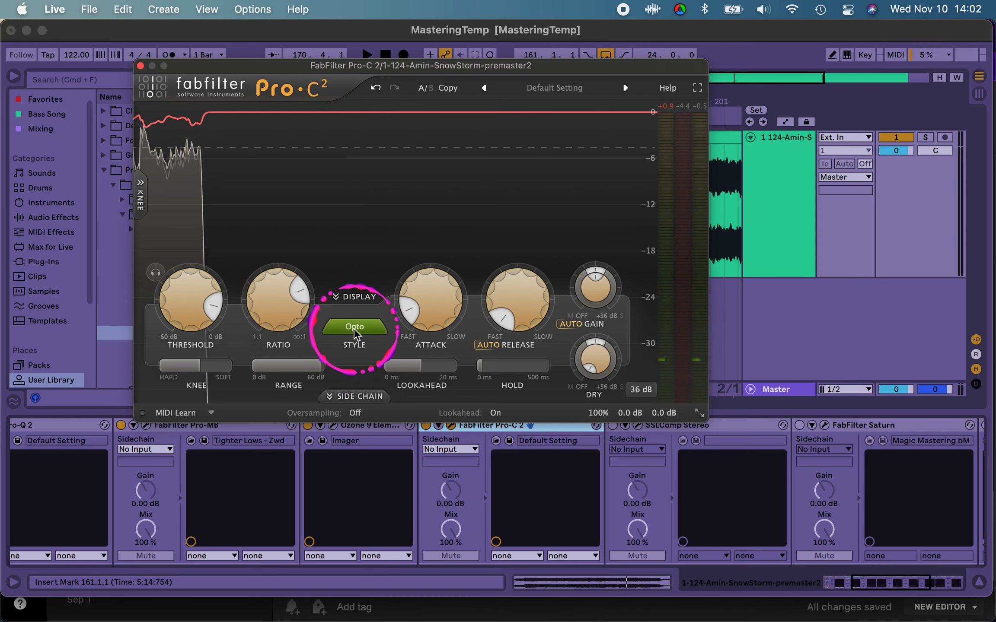
Step: Review Pro-C 2's available compression styles and keep Opto selected
mouse_move(354, 332)
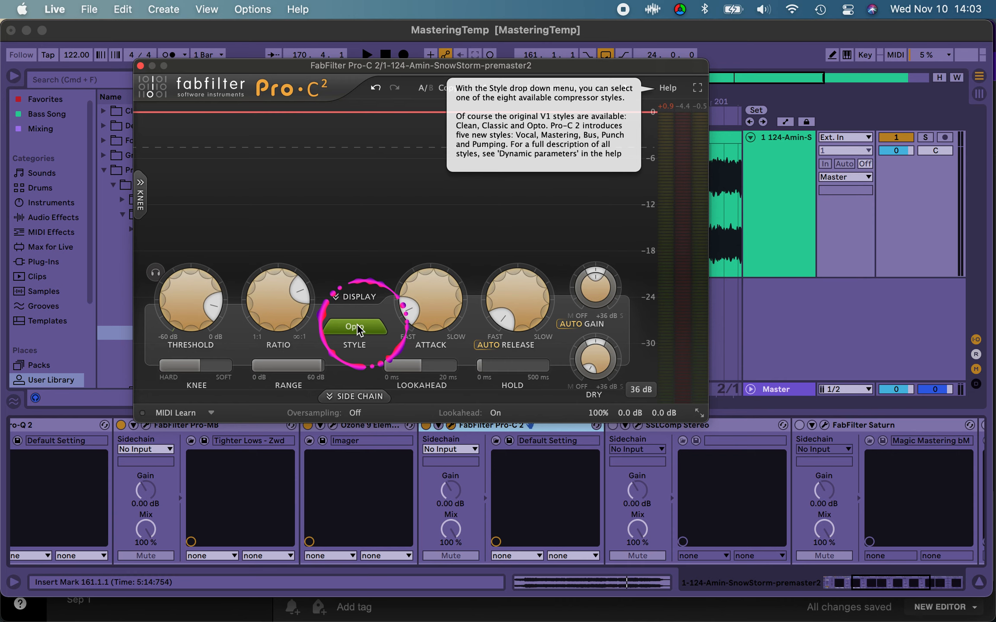
left_click(354, 327)
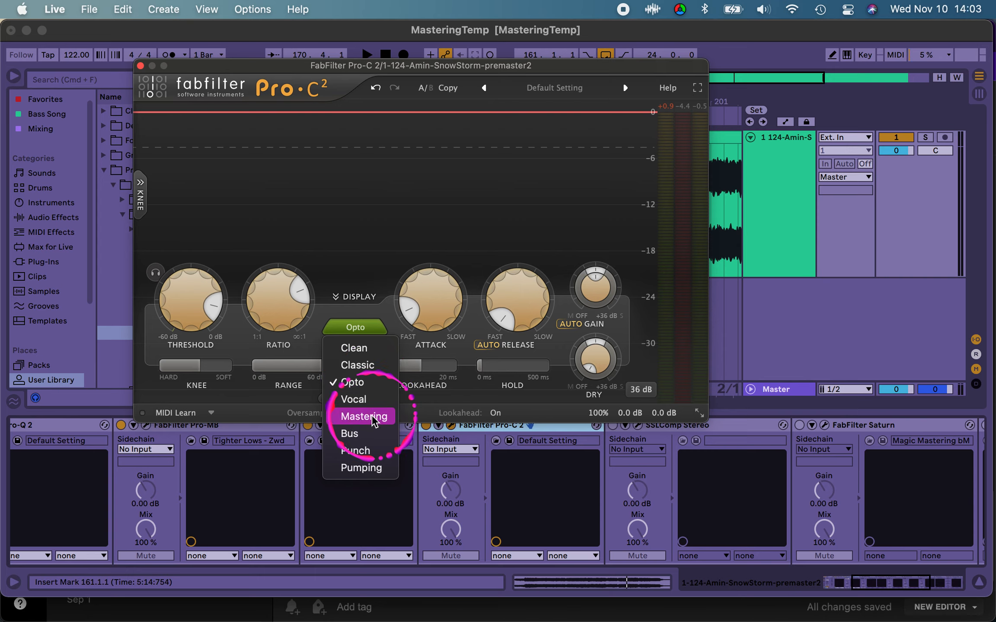
left_click(339, 381)
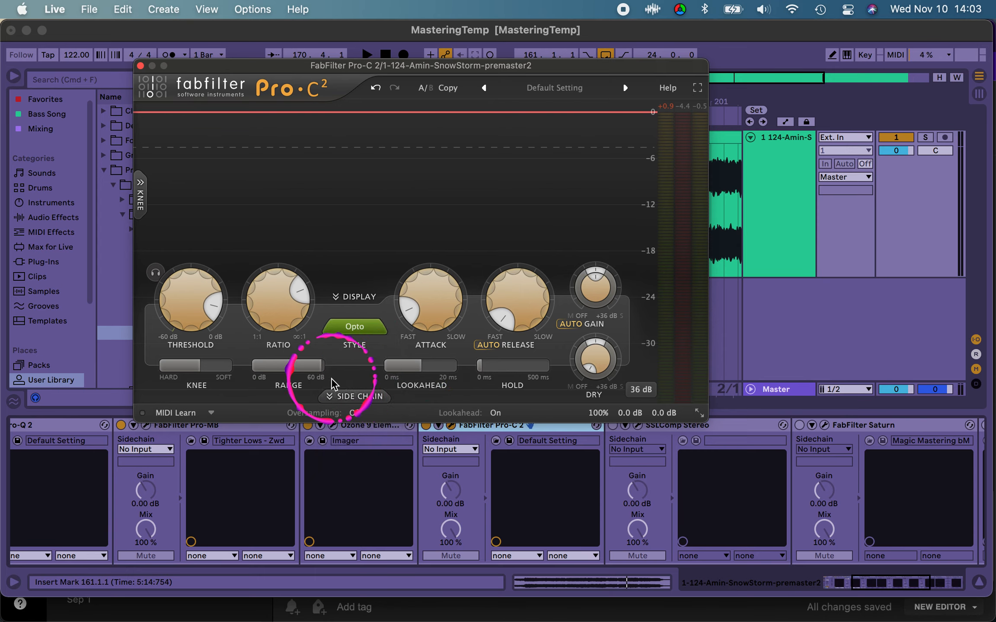
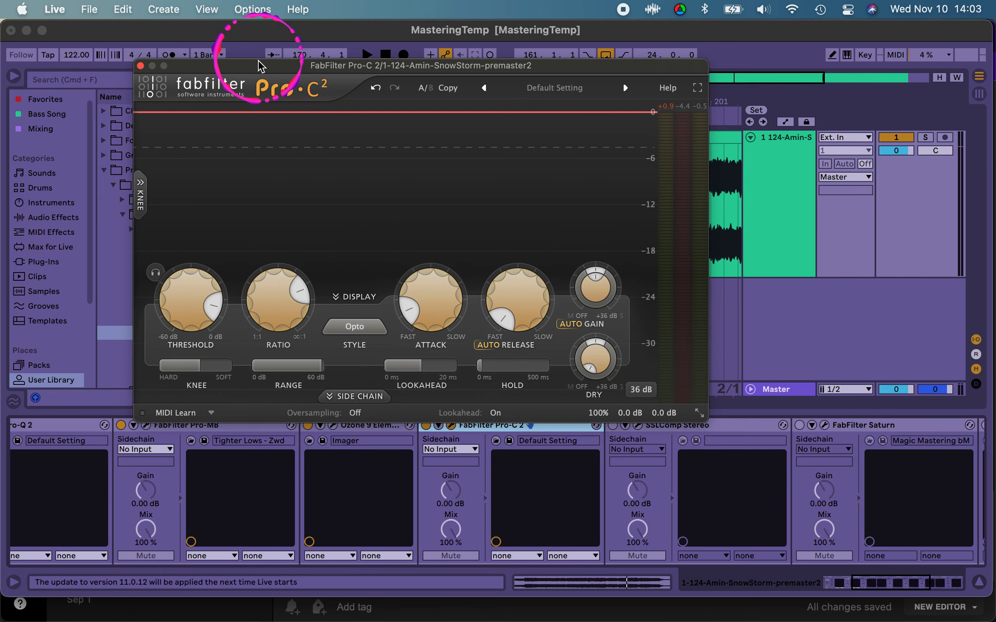
Step: Play a short passage from bar 161 to check Pro-C 2's gain reduction, and close the plug-in window
left_click_drag(366, 65, 368, 223)
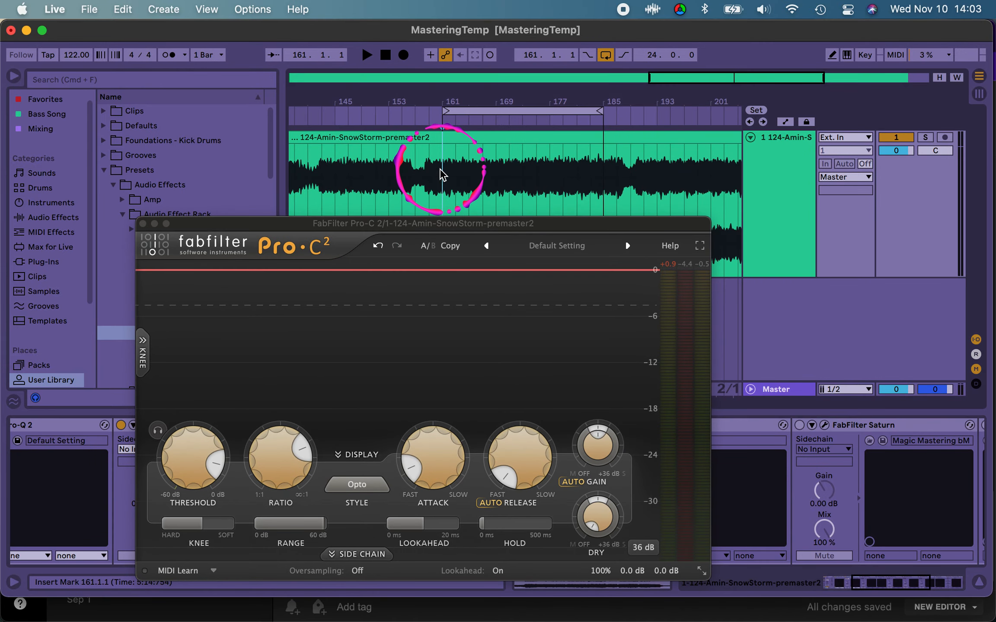
left_click(441, 175)
key("space")
key("space")
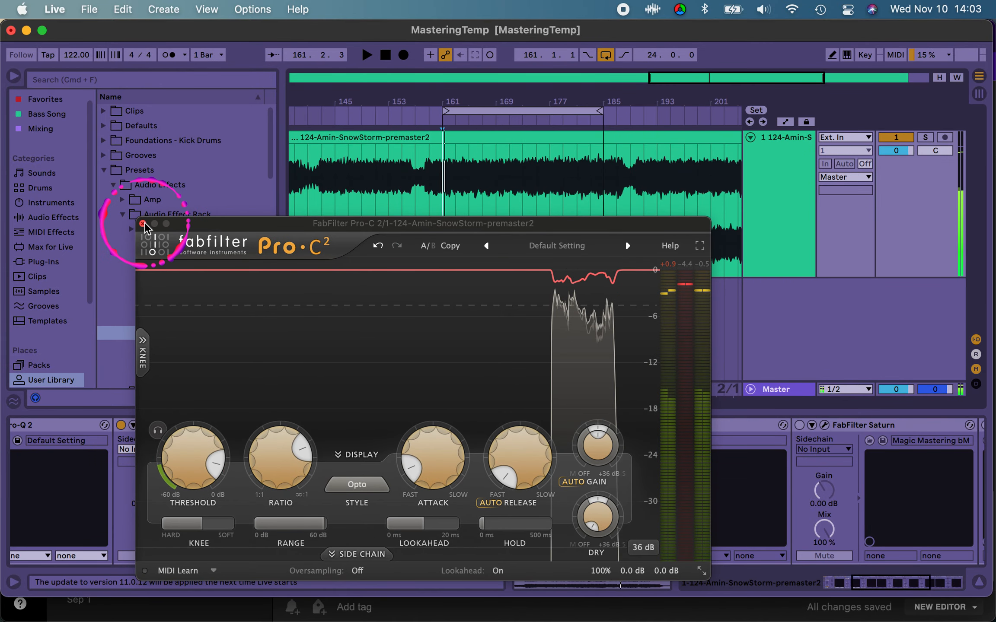
left_click(143, 223)
Step: Turn on the SSLComp Stereo device in the mastering rack and open its plug-in window
left_click(528, 427)
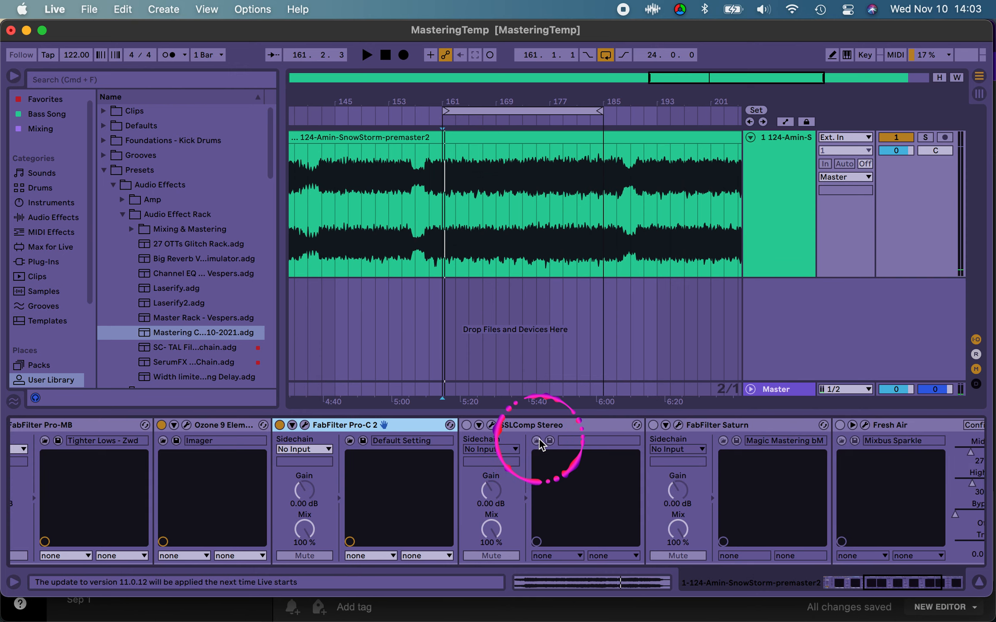
left_click(455, 436)
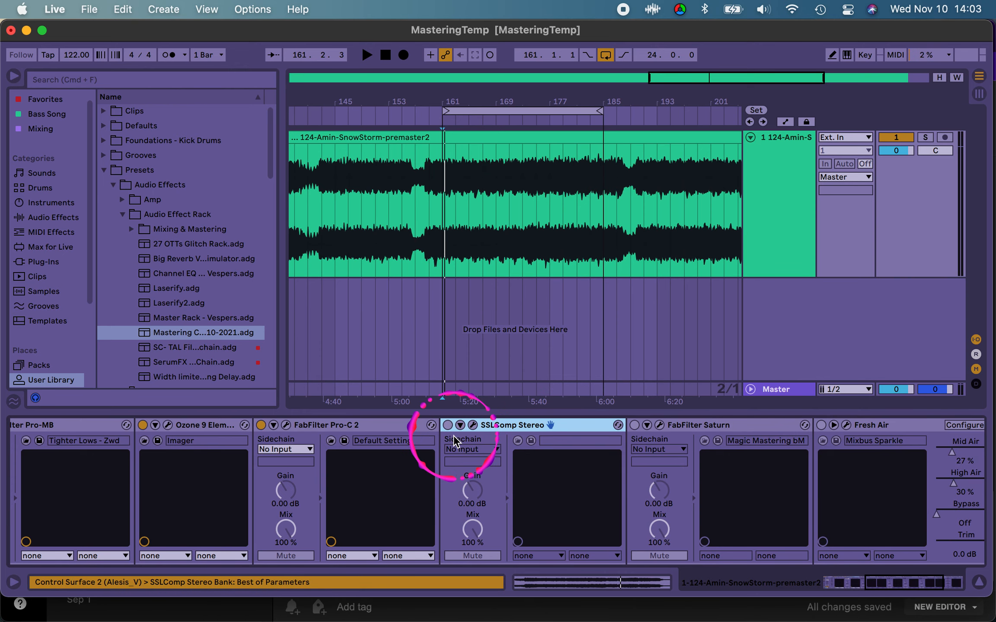
left_click(473, 425)
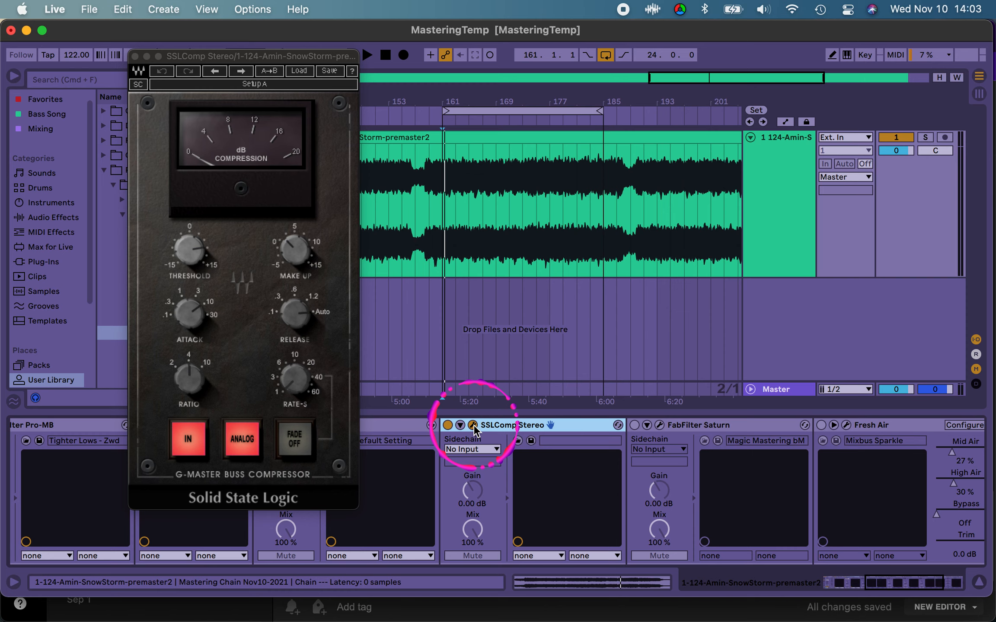
Step: Play the loop through the SSL compressor to check its gain reduction and attack setting
left_click(189, 315)
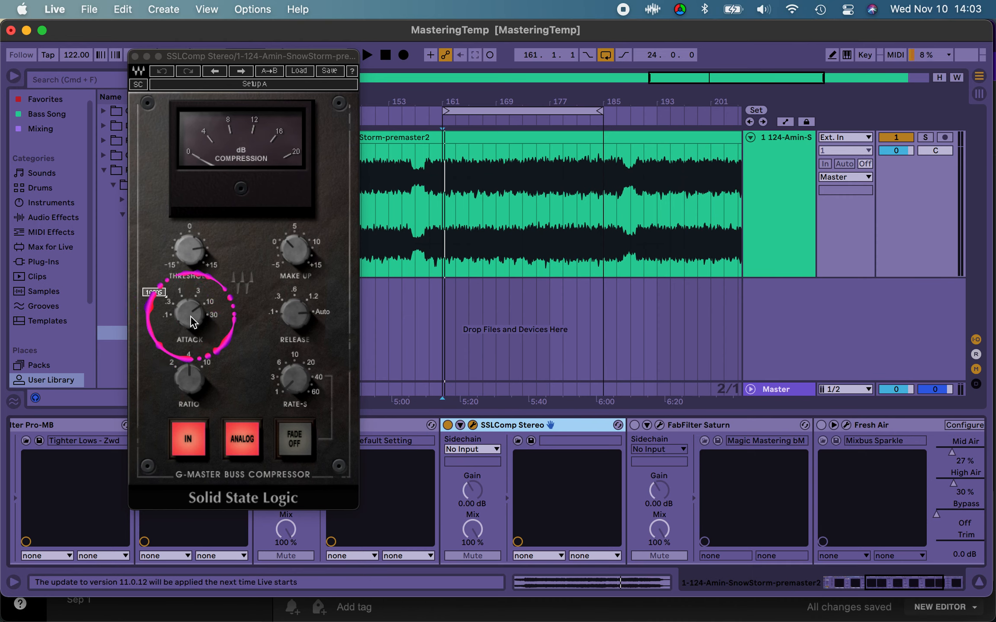
left_click(192, 318)
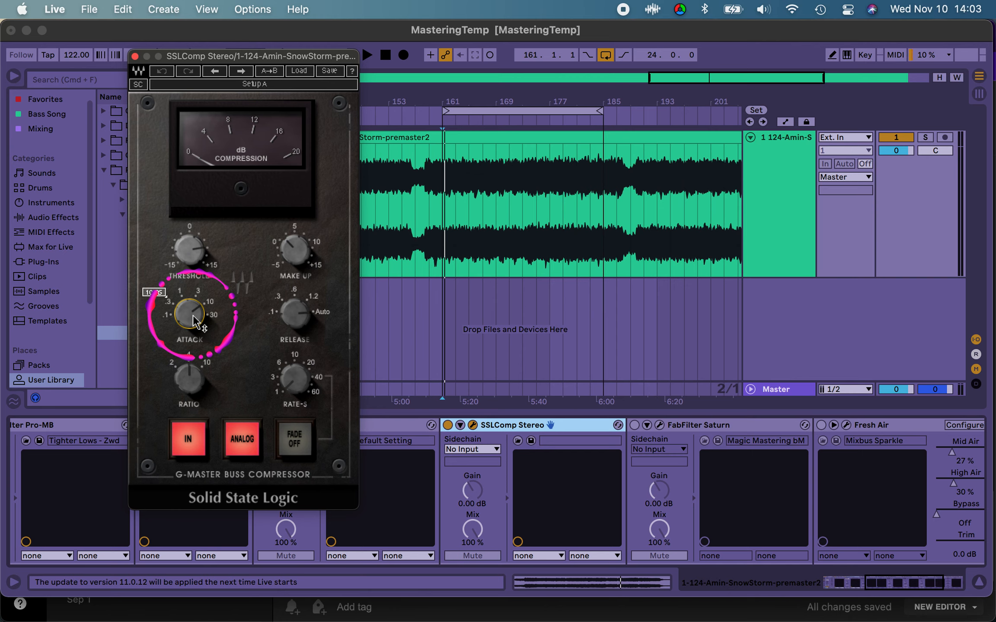
key("space")
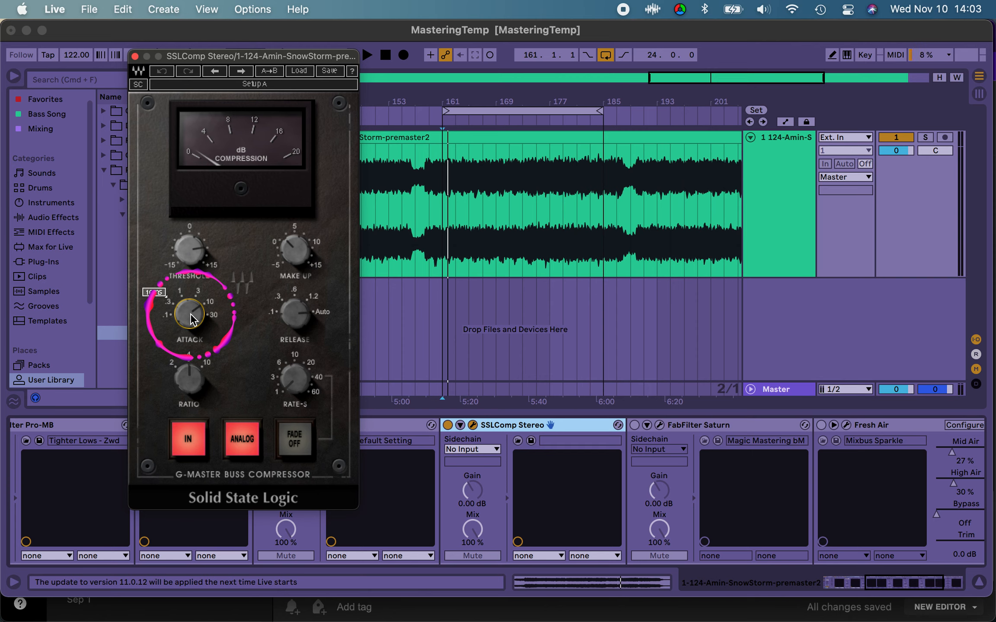
key("space")
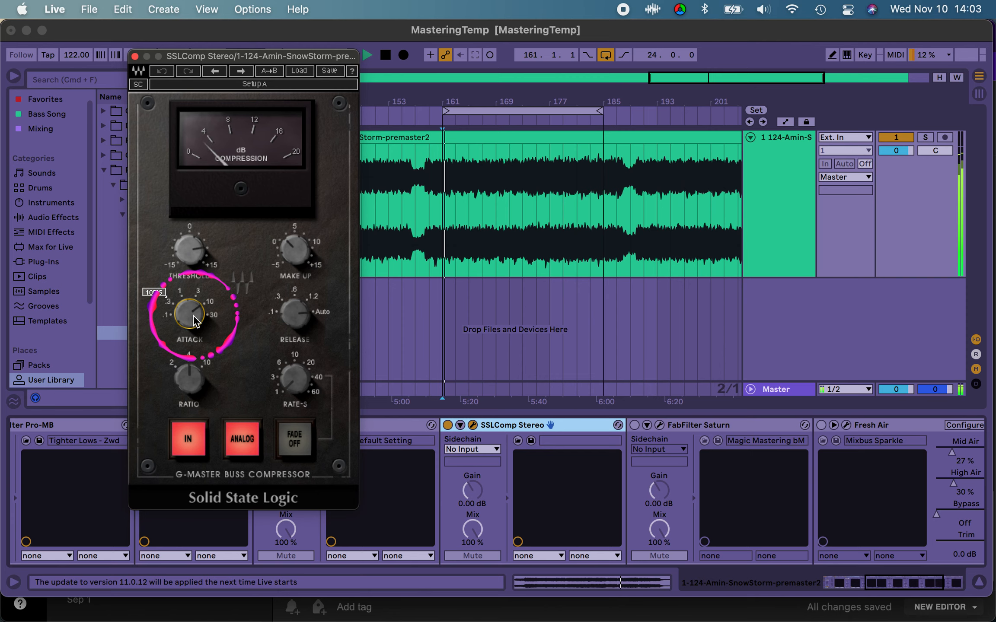
left_click_drag(193, 320, 192, 234)
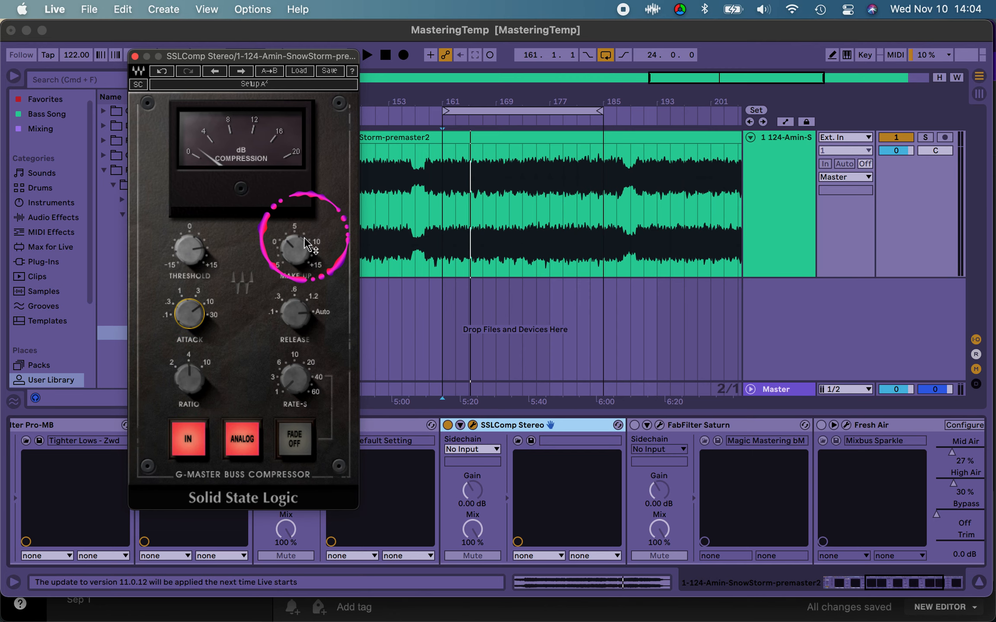
Step: Lower the SSL compressor's make-up to 0.0 and raise its threshold to just under +15 while the loop plays
left_click_drag(291, 254, 291, 270)
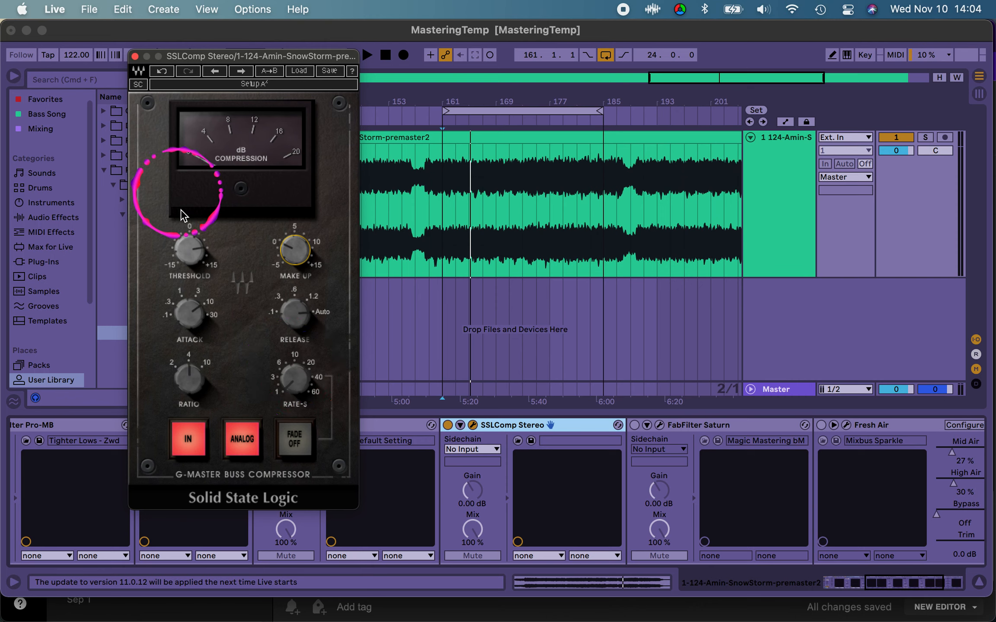
left_click_drag(182, 236, 188, 255)
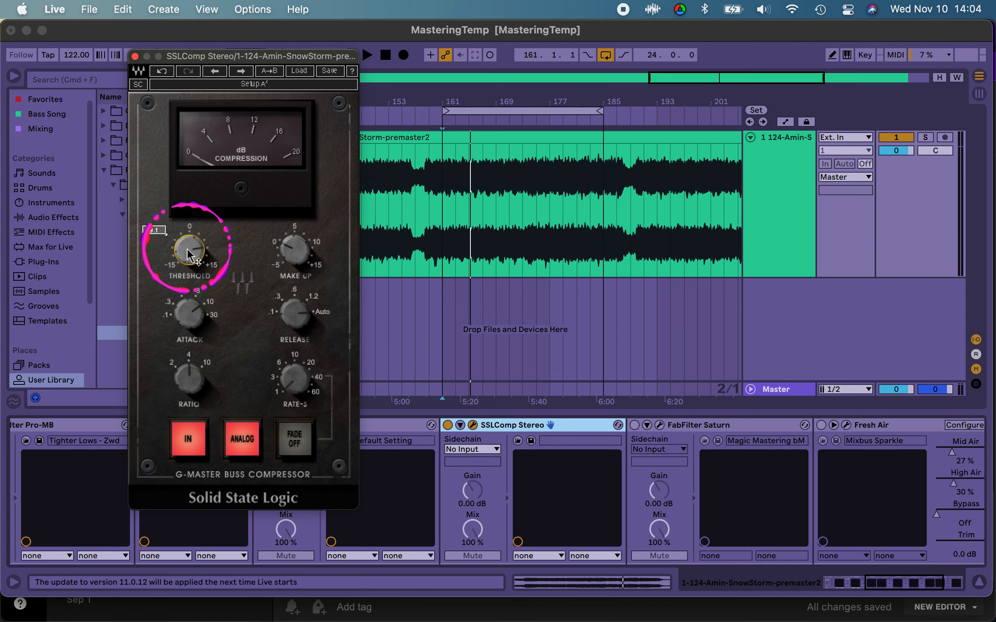
key("space")
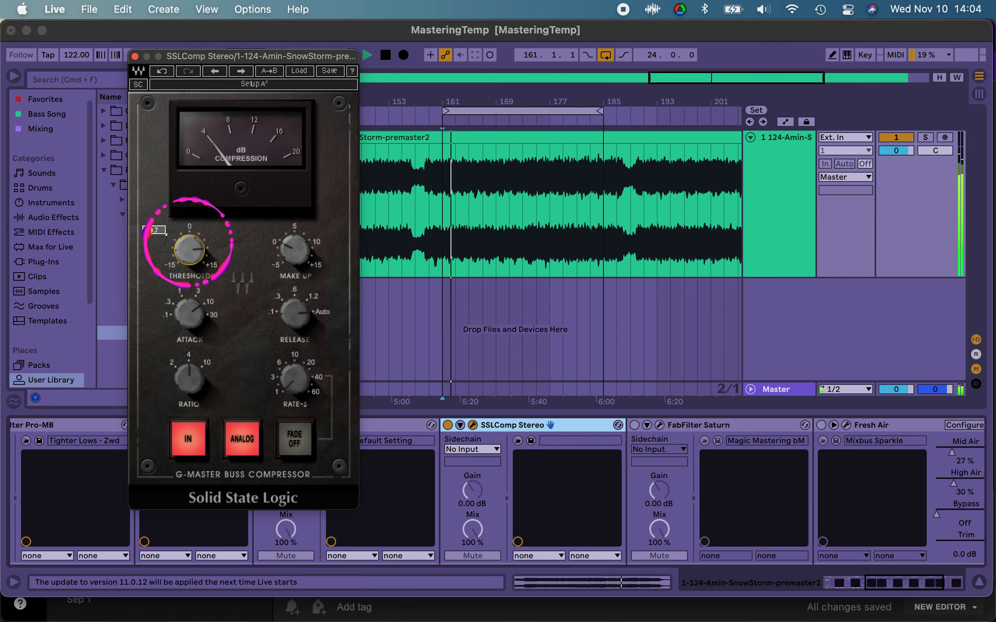
left_click_drag(186, 236, 189, 173)
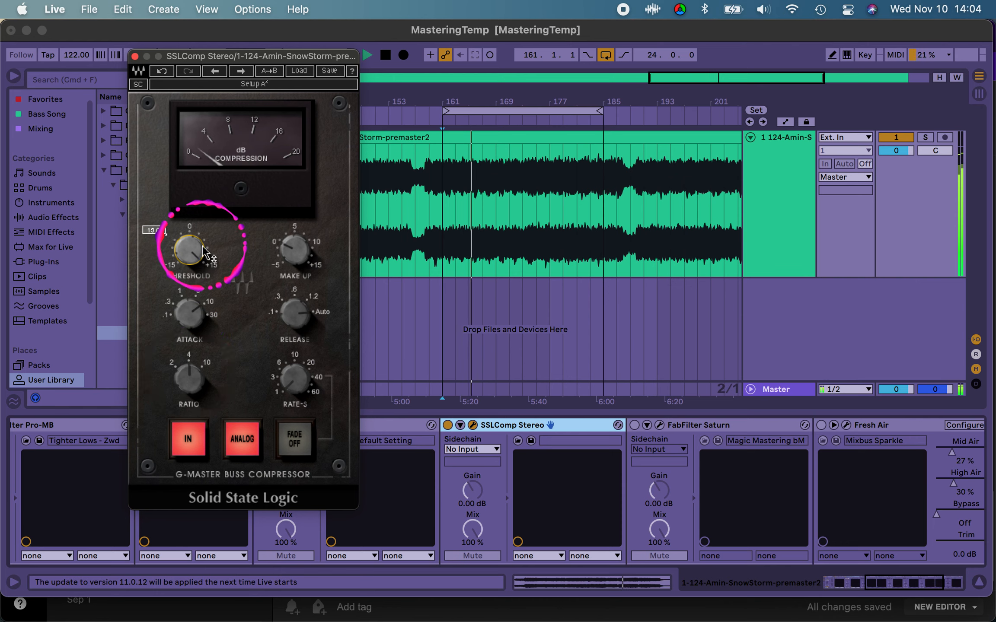
left_click_drag(203, 252, 190, 260)
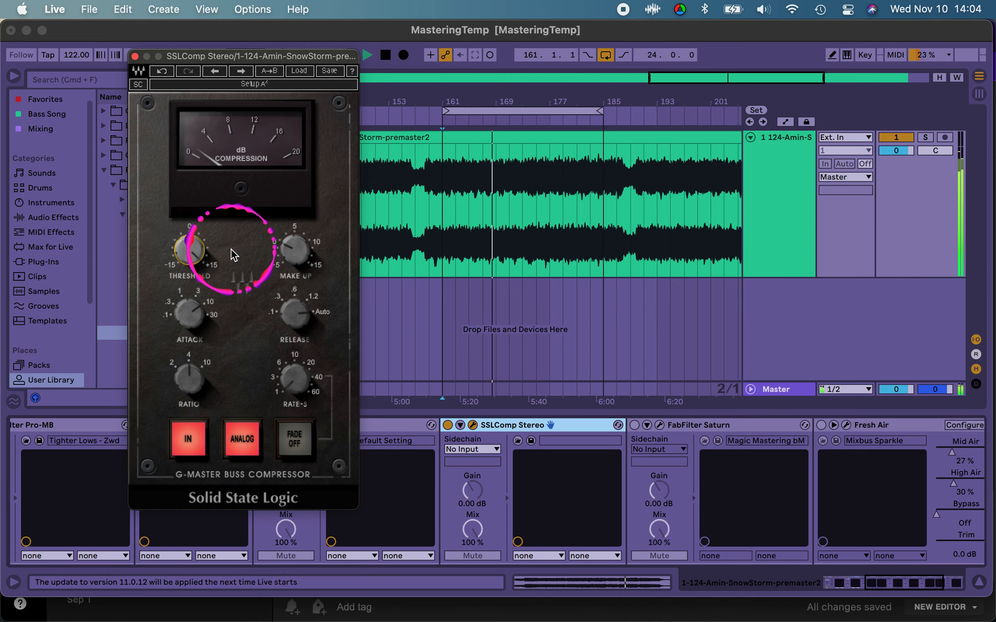
left_click_drag(189, 250, 188, 268)
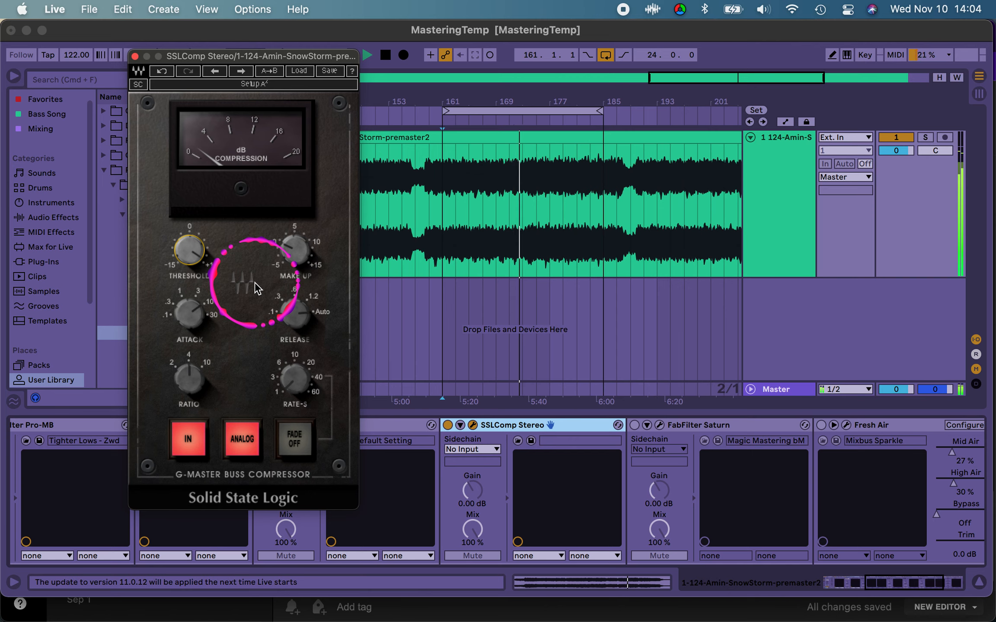
left_click_drag(189, 258, 189, 252)
Step: Raise the SSL compressor's make-up slightly above 0, stop playback and close the plug-in window
left_click(294, 254)
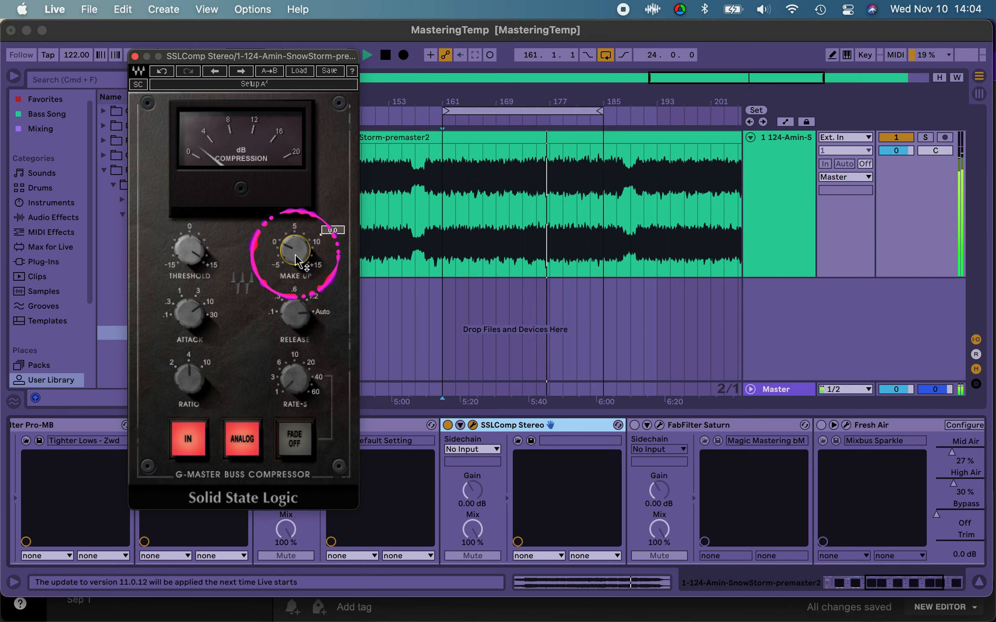
left_click_drag(295, 255, 303, 225)
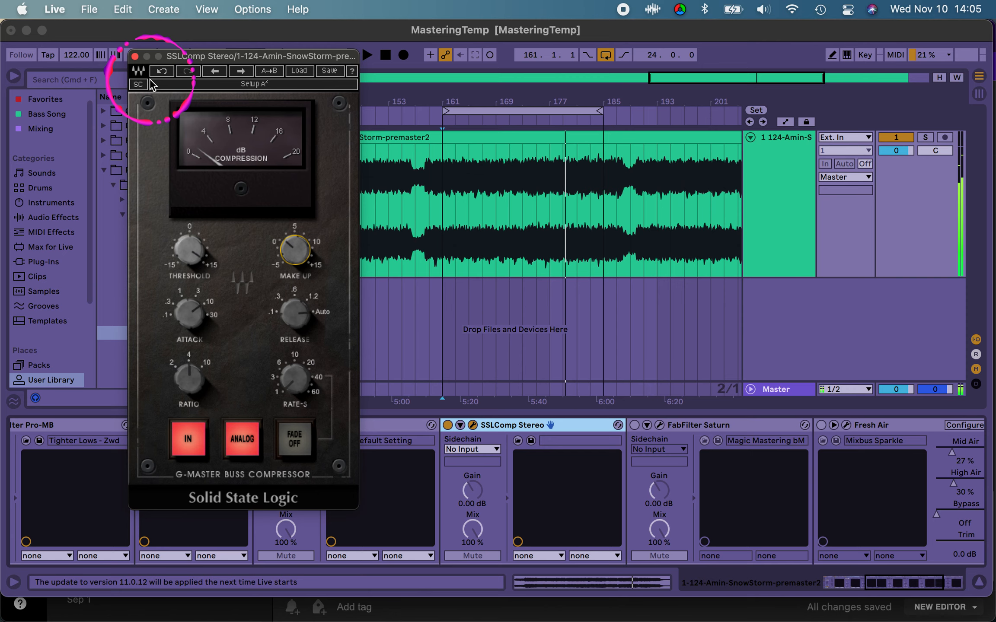
left_click(134, 57)
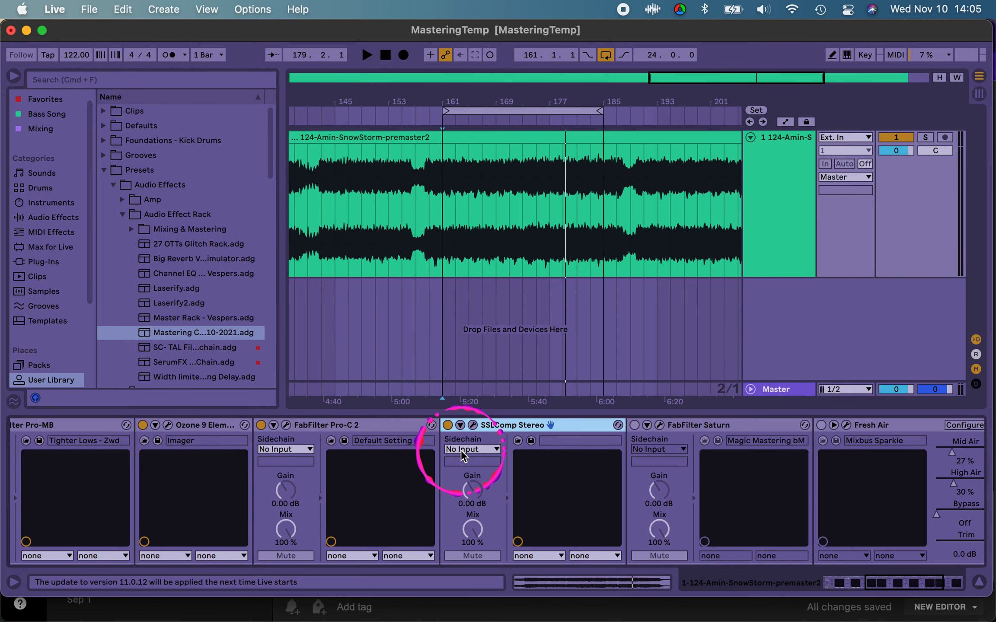
Step: Turn on the FabFilter Saturn device that follows SSLComp Stereo and select it
left_click(513, 426)
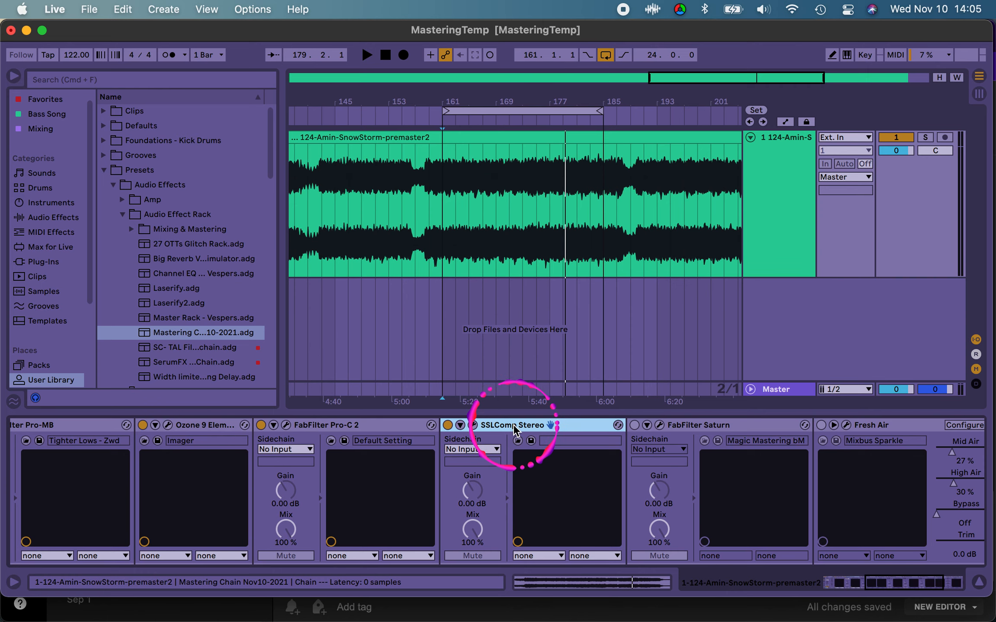
scroll(526, 469, "right", 5)
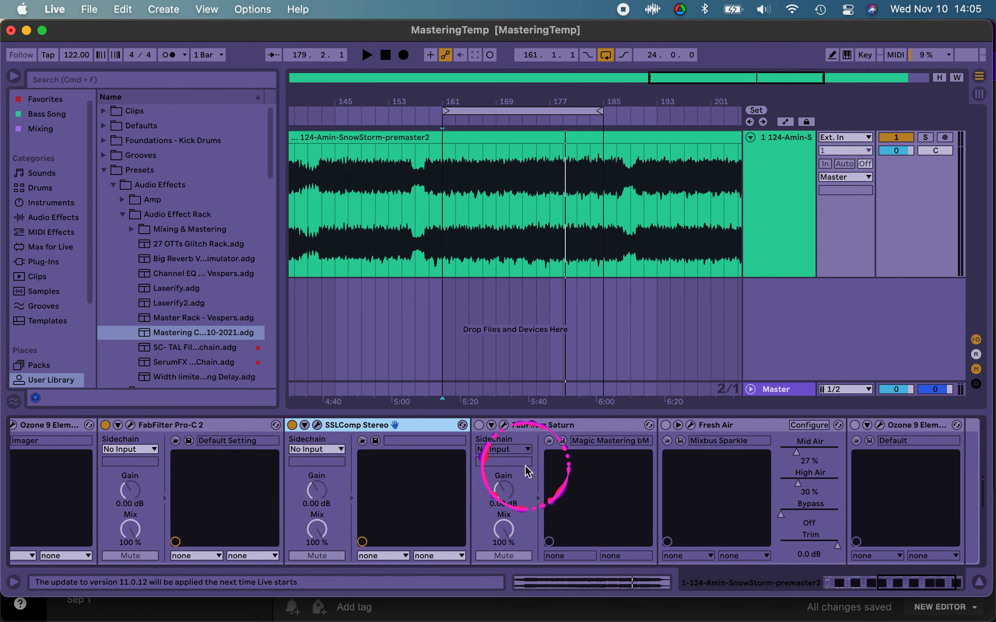
left_click(462, 427)
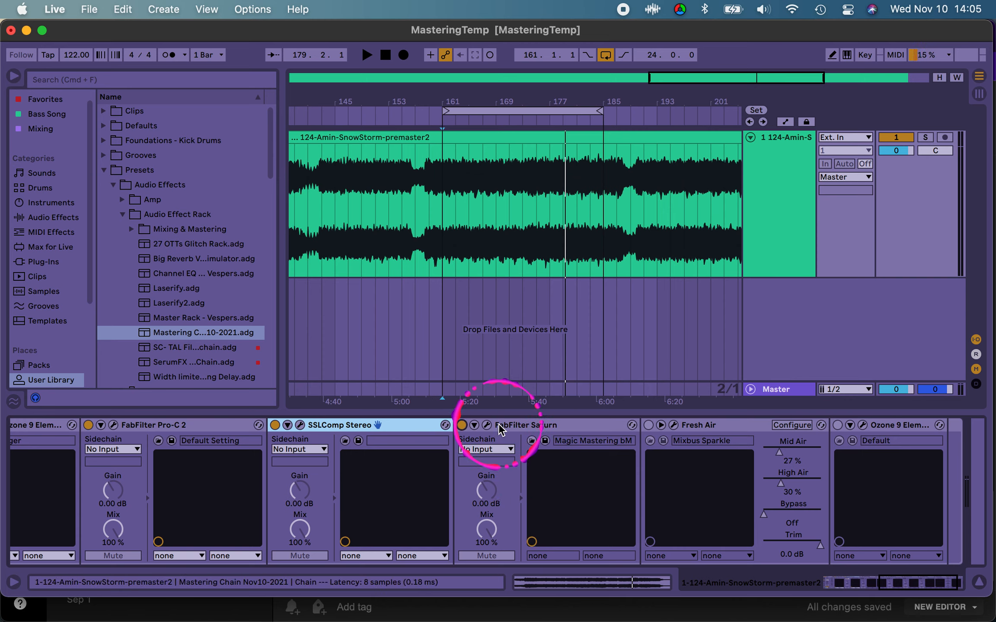
left_click(517, 425)
Step: Reopen the SSL compressor to review its Analog switch, and close it
left_click(299, 425)
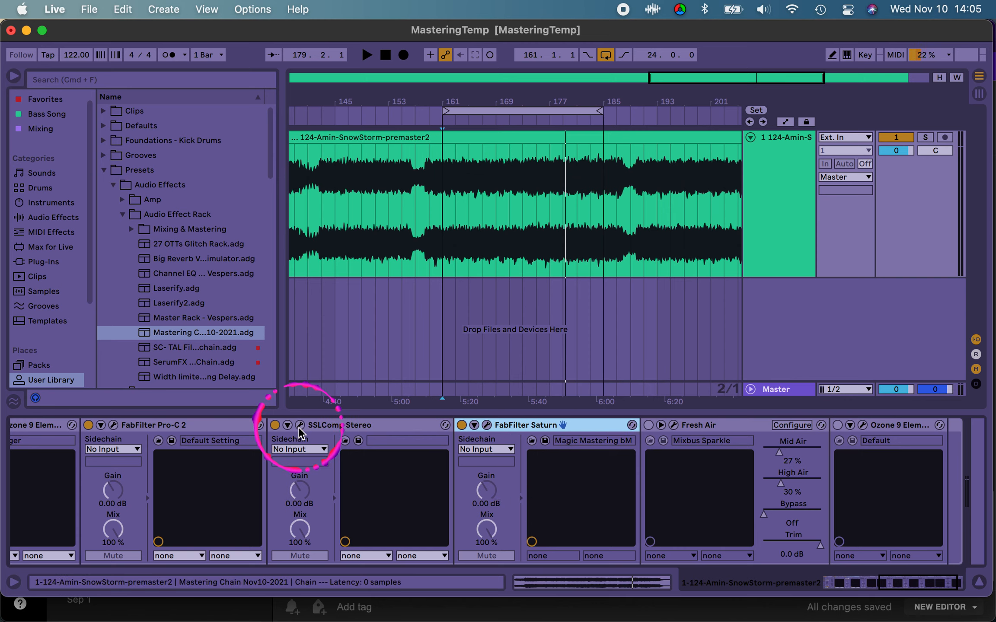
left_click(242, 438)
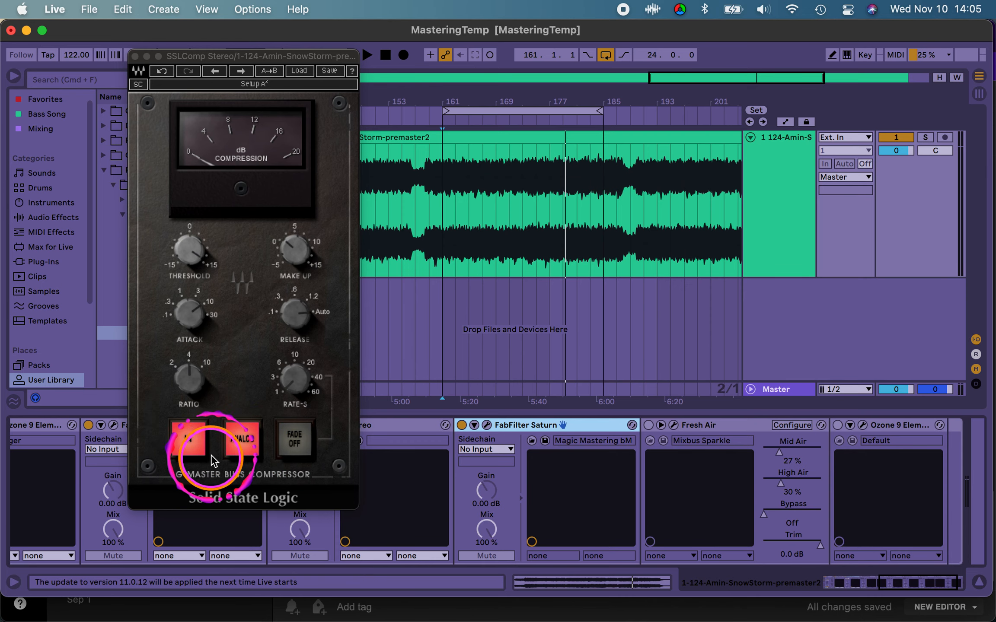
left_click(134, 56)
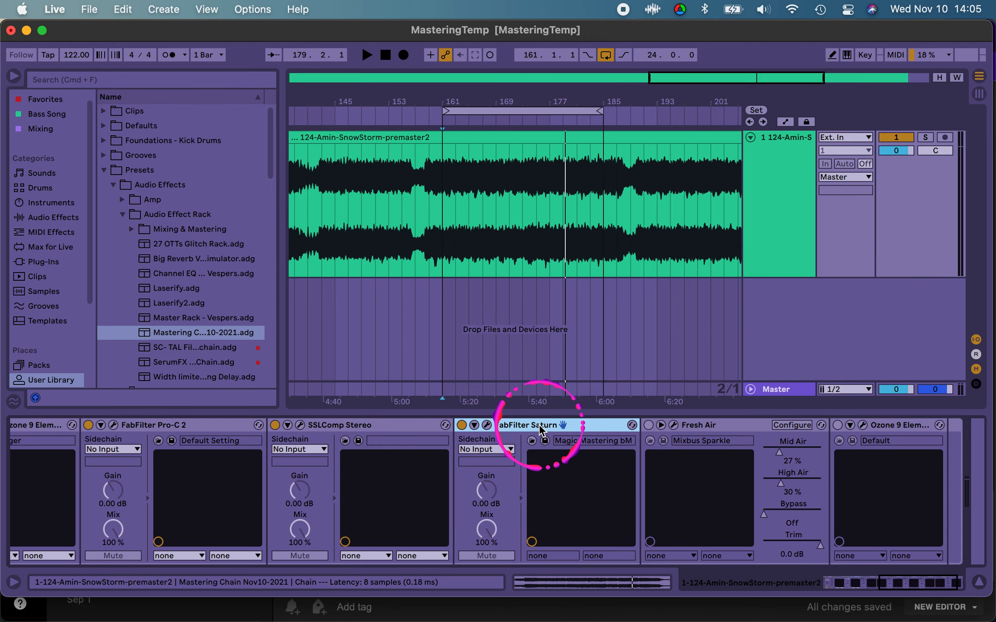
Step: Open FabFilter Saturn and load the Magic Mastering bM preset from its Mastering category
left_click(487, 425)
left_click(505, 93)
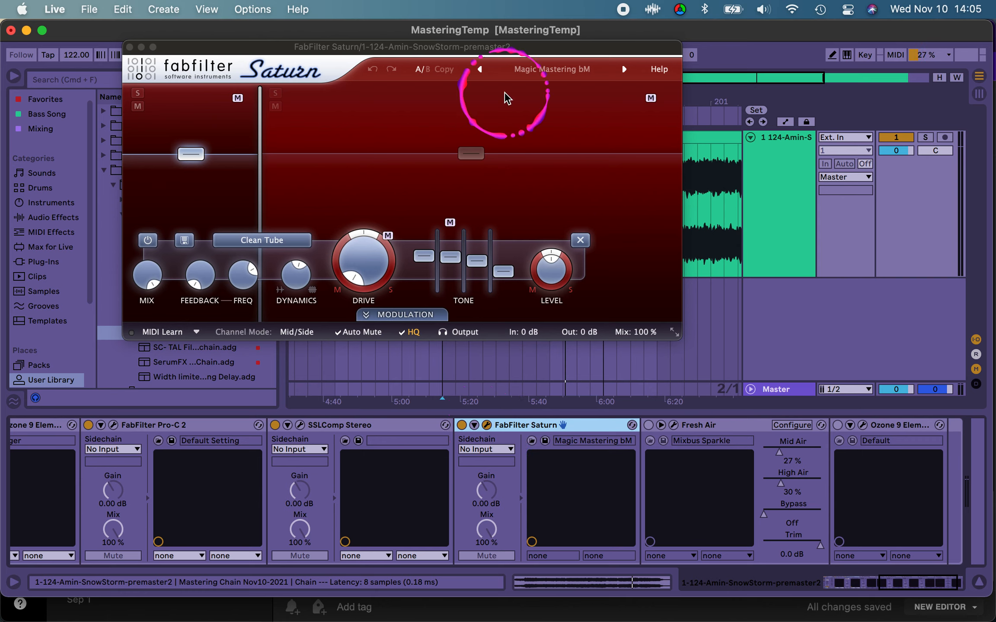
left_click(547, 66)
left_click(550, 124)
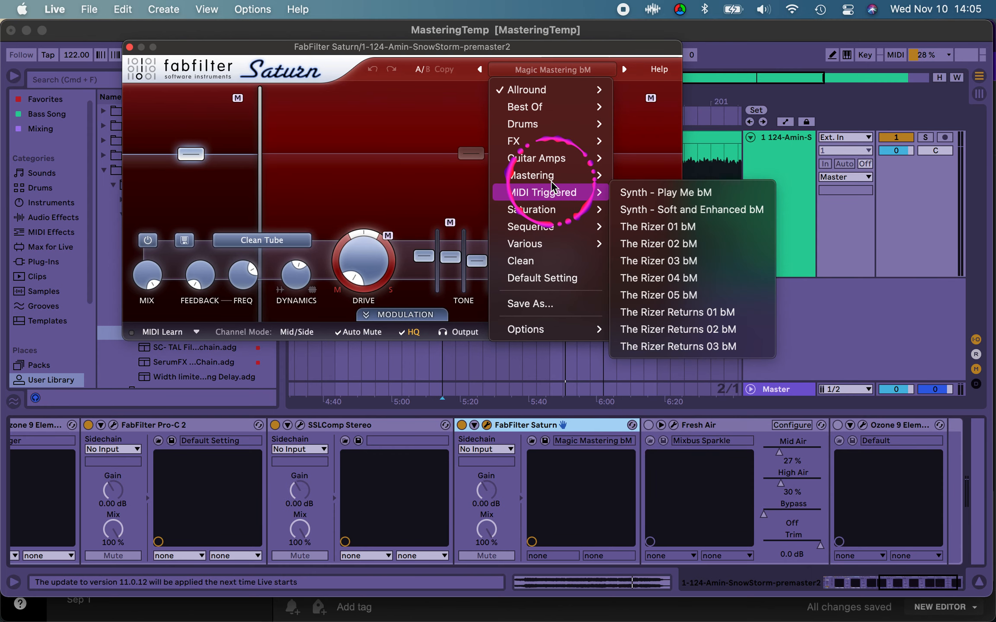
mouse_move(553, 181)
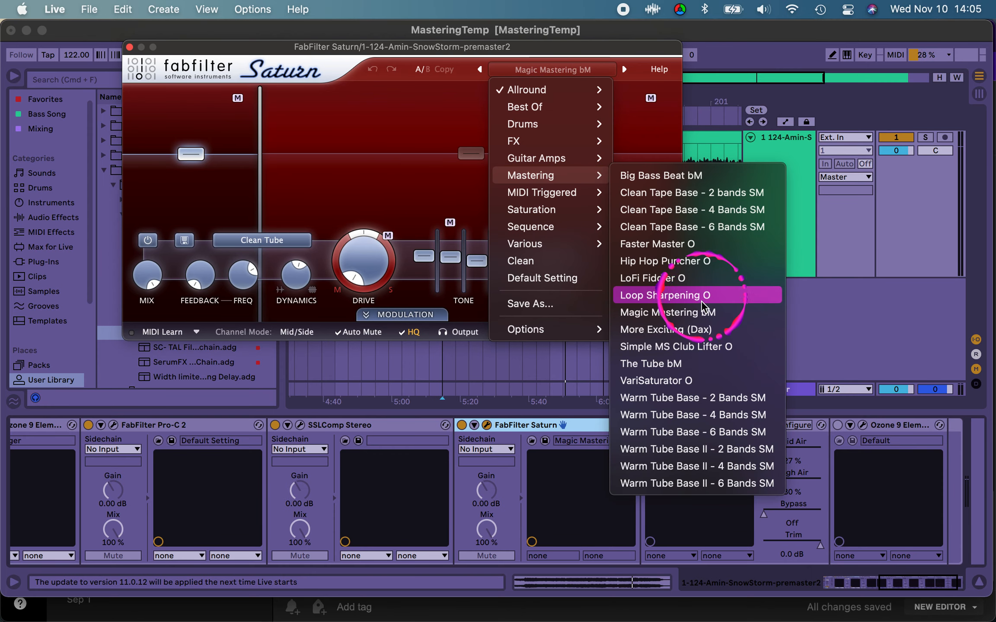
left_click(703, 318)
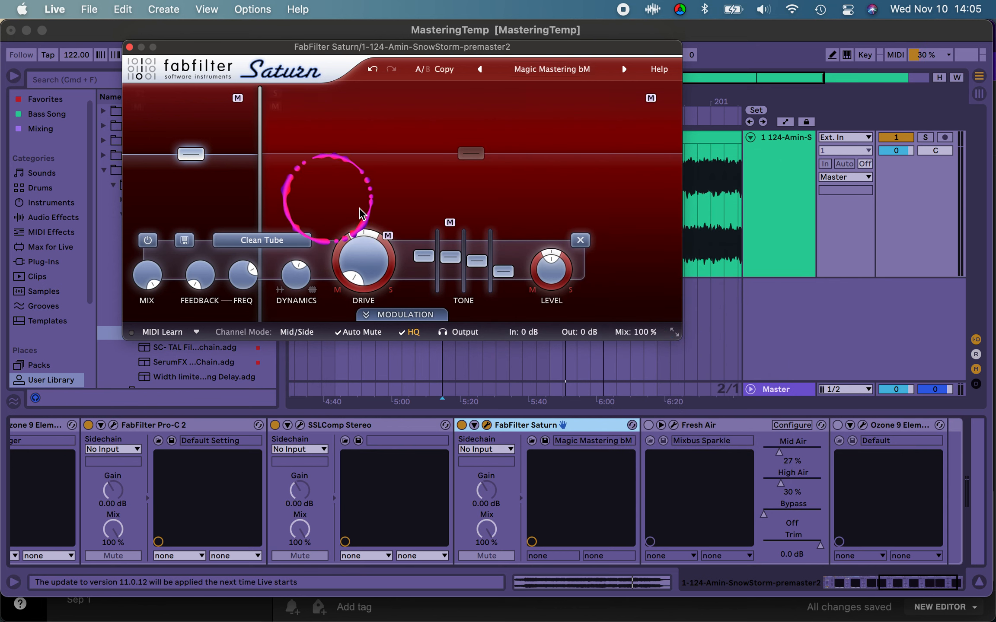
Step: Reduce Saturn's overall mix to 29 % while the loop plays, comparing the sound with the device bypassed
mouse_move(632, 322)
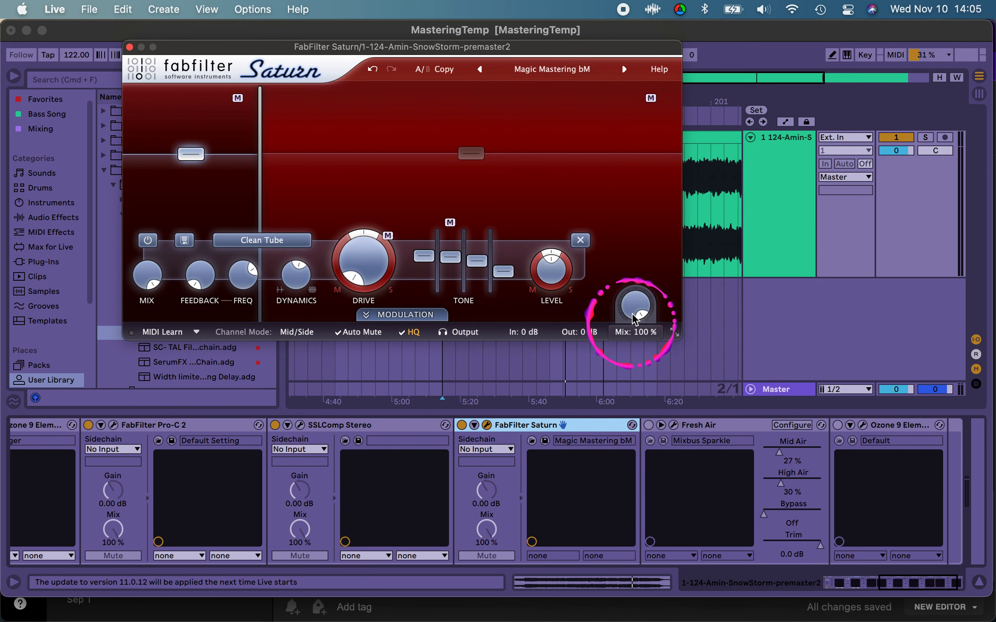
left_click_drag(632, 321, 632, 404)
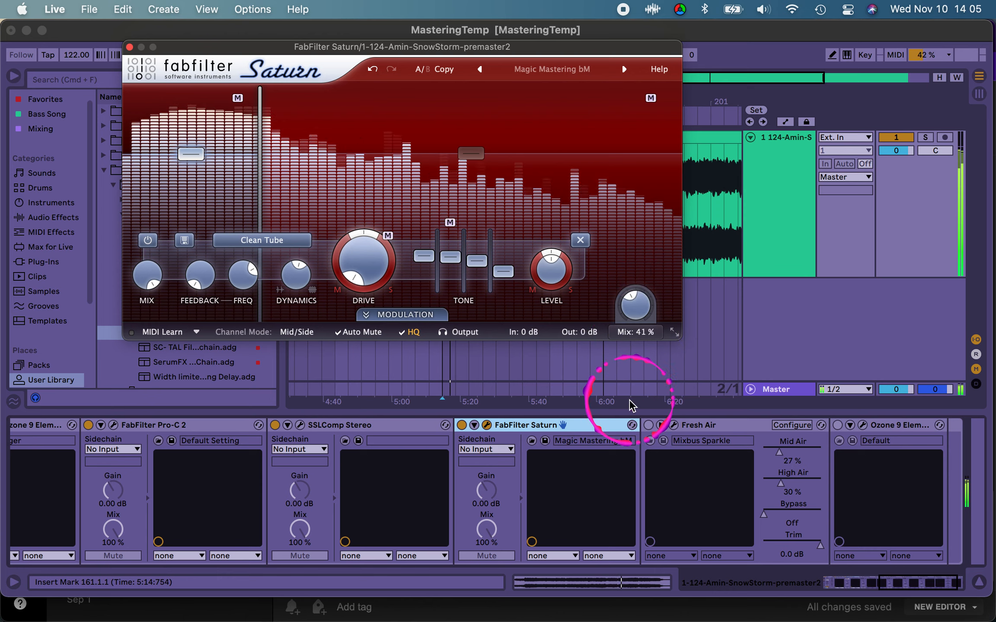
left_click(461, 426)
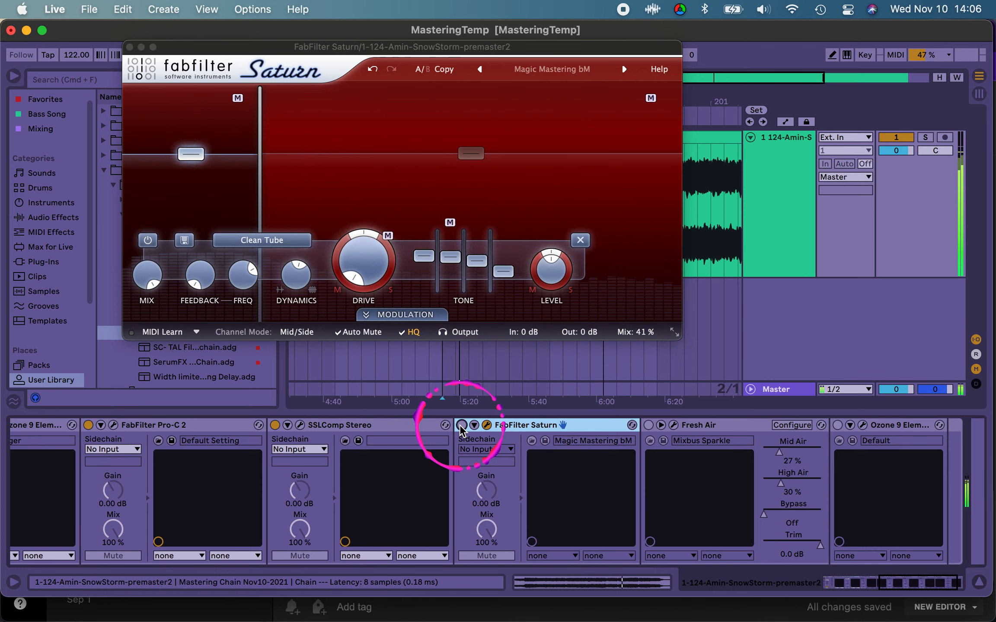
left_click(461, 426)
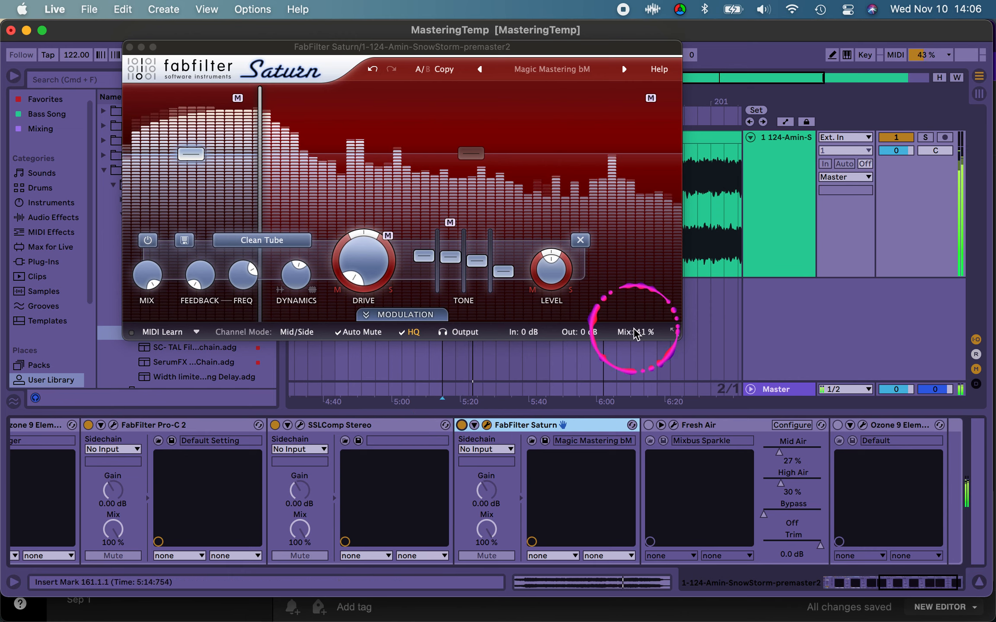
left_click_drag(637, 308, 638, 344)
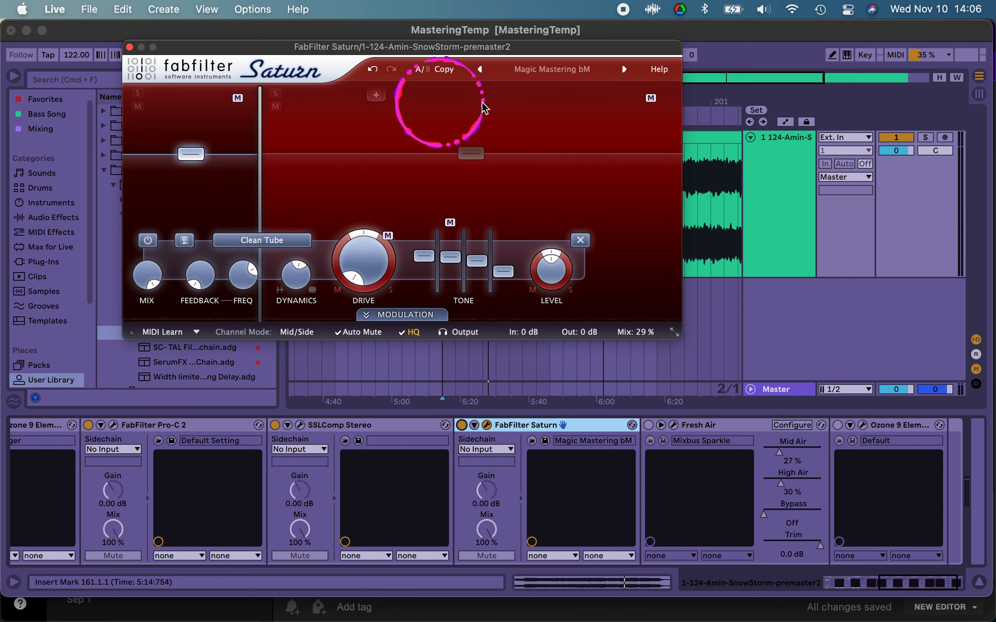
left_click(129, 47)
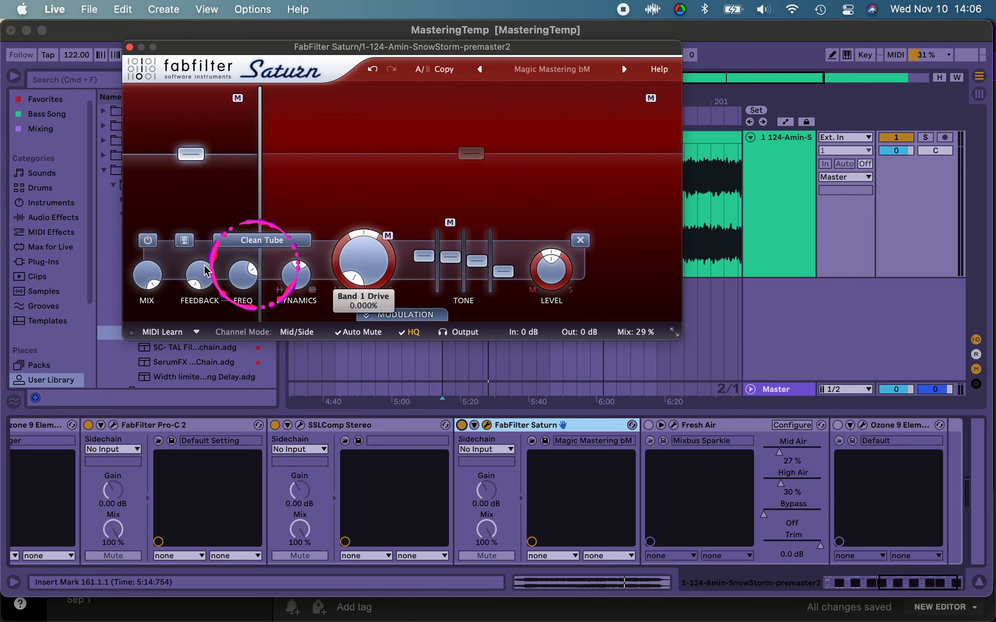
Step: Select Saturn's upper frequency band and raise the plugin's overall mix to 100 %
mouse_move(360, 276)
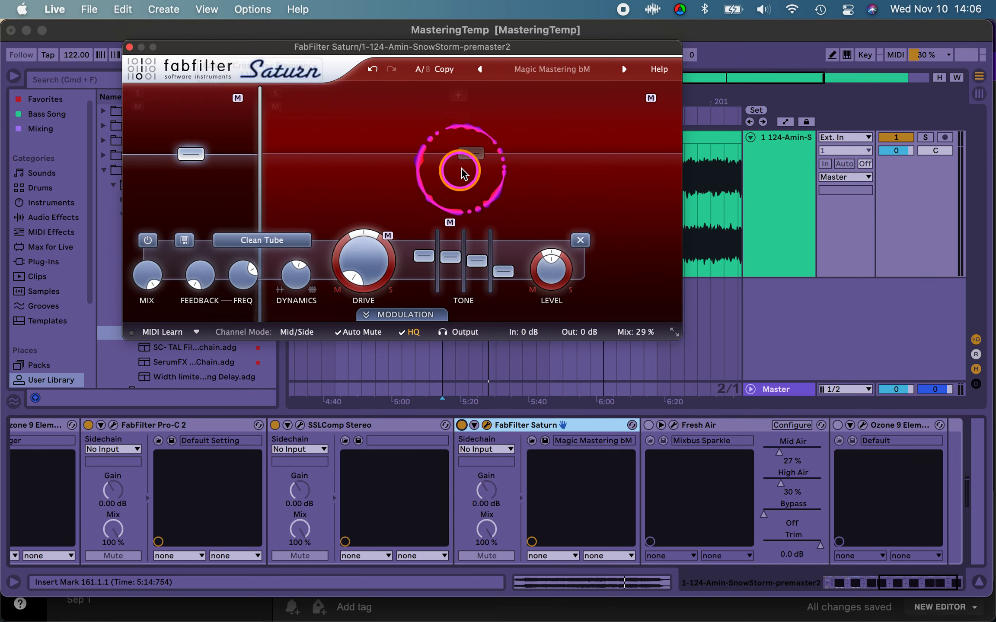
left_click(472, 155)
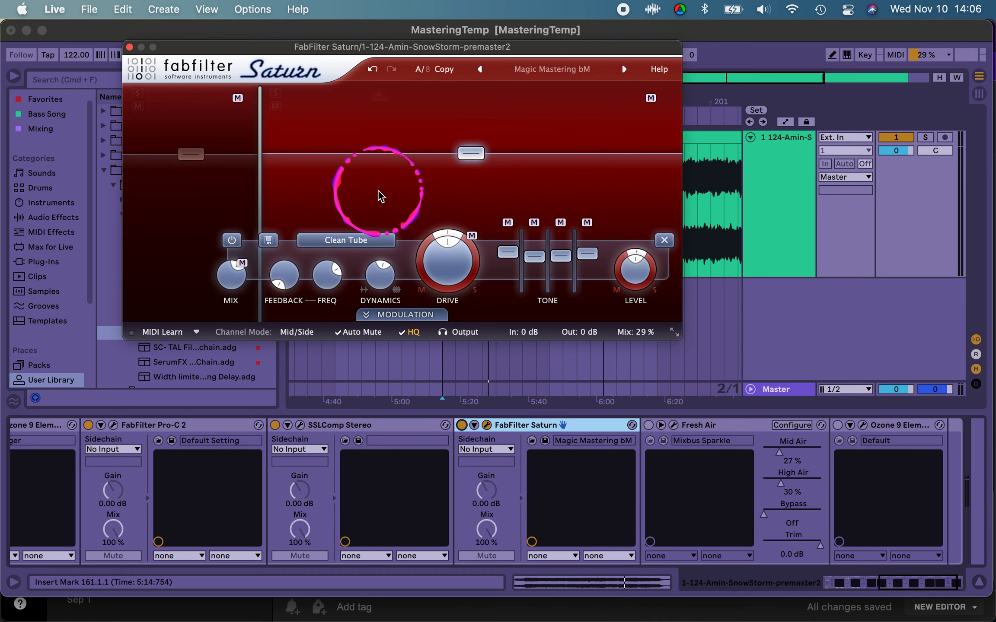
mouse_move(445, 270)
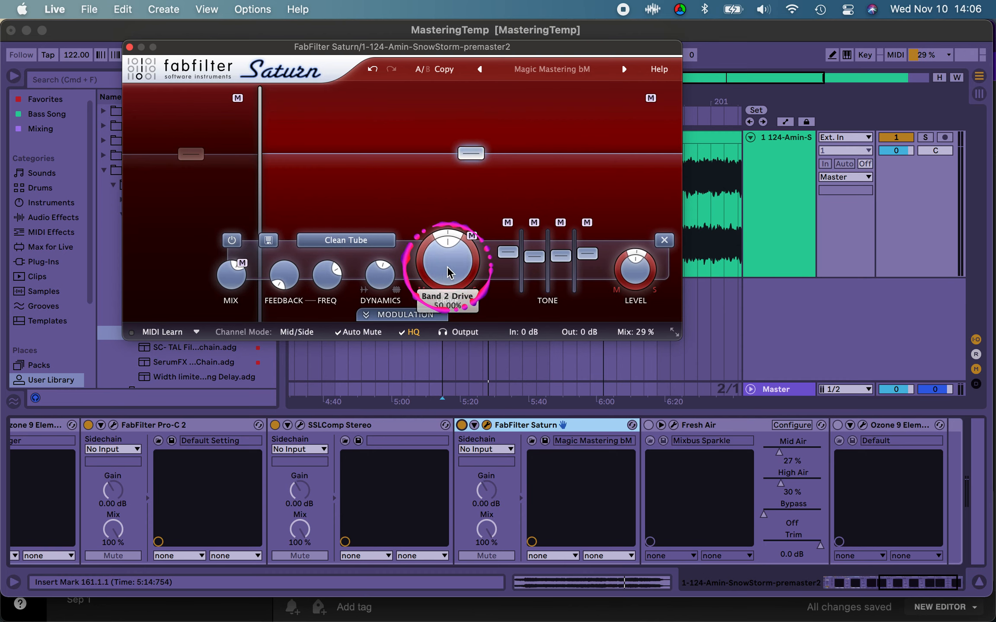
left_click(638, 339)
left_click_drag(633, 289, 651, 105)
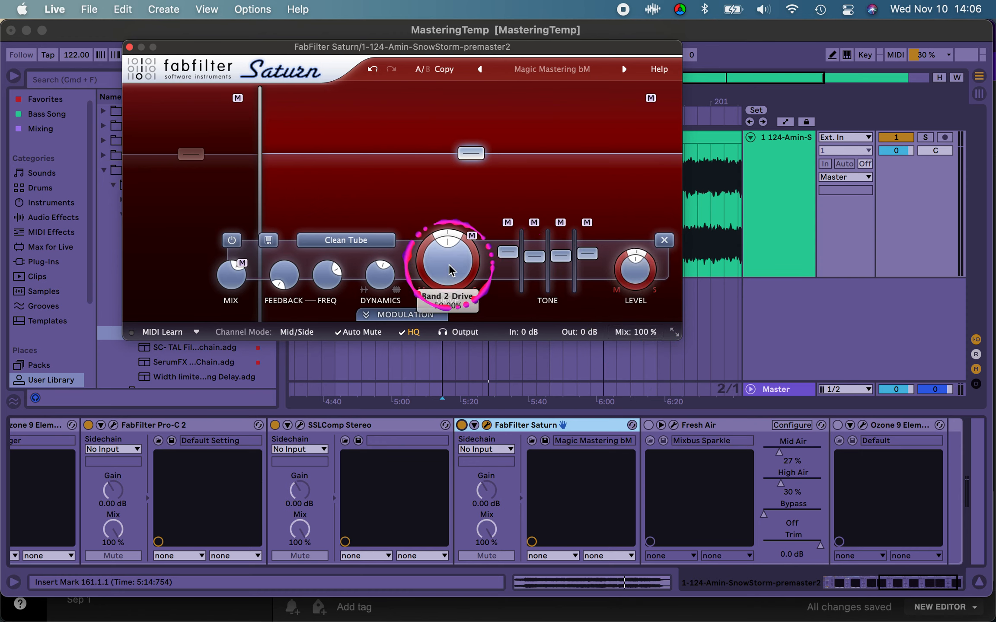
Step: Lower the upper band's drive, set Saturn's overall mix to 39 % while the loop plays, and close the plugin
left_click_drag(447, 267, 447, 309)
key("space")
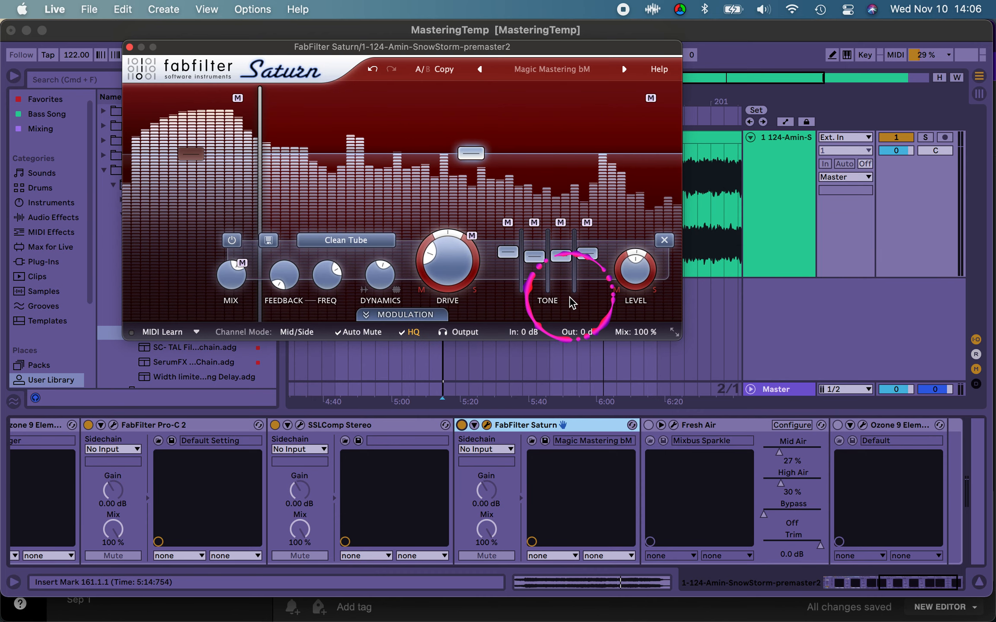
left_click_drag(640, 340, 632, 312)
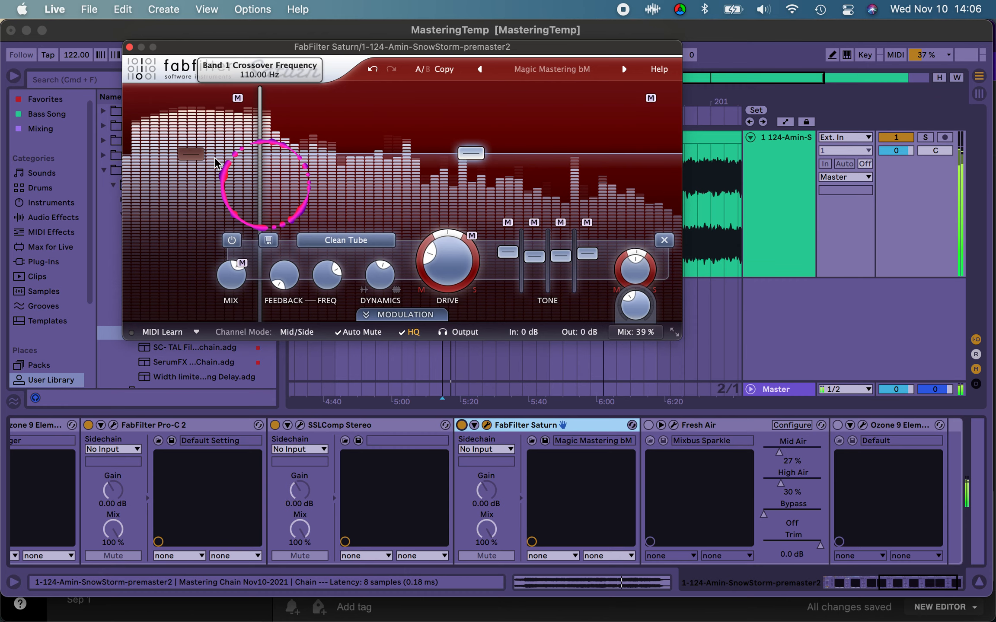
left_click(129, 47)
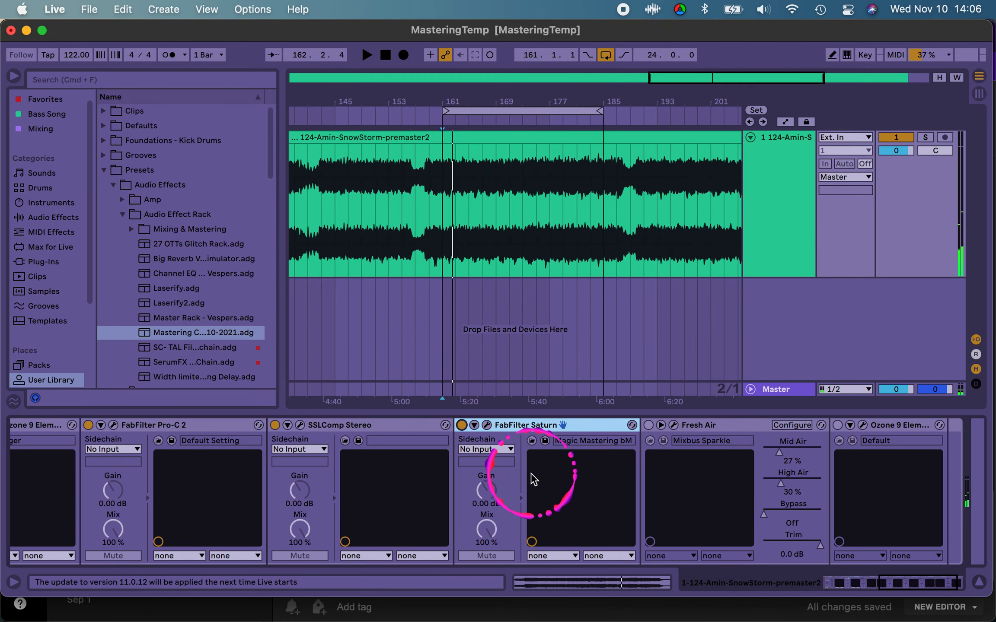
Step: Turn on the Fresh Air device that follows FabFilter Saturn, and briefly view its plugin window before closing it
scroll(531, 476, "right", 3)
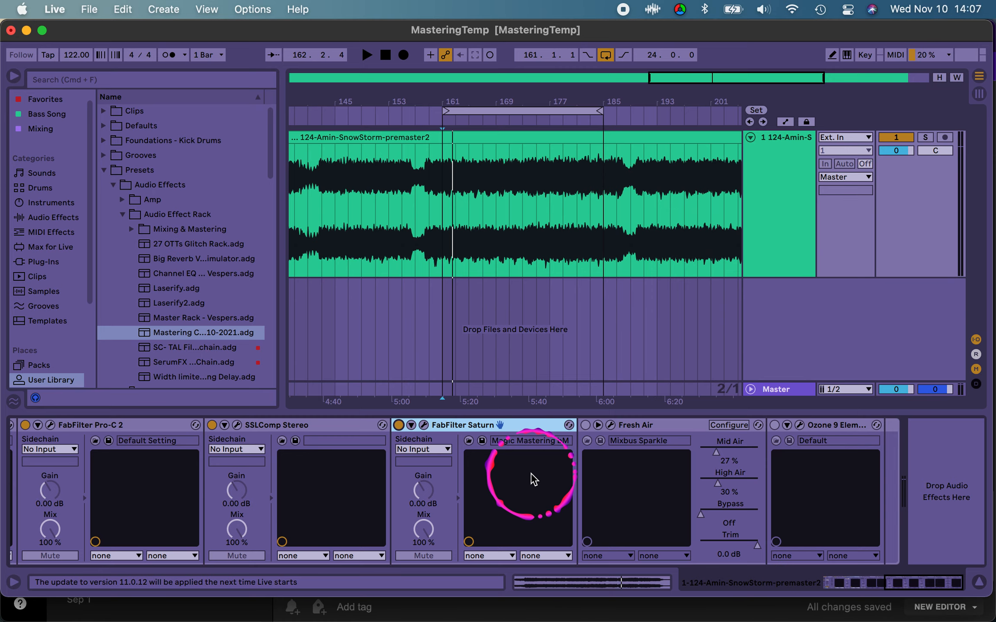
scroll(534, 478, "left", 10)
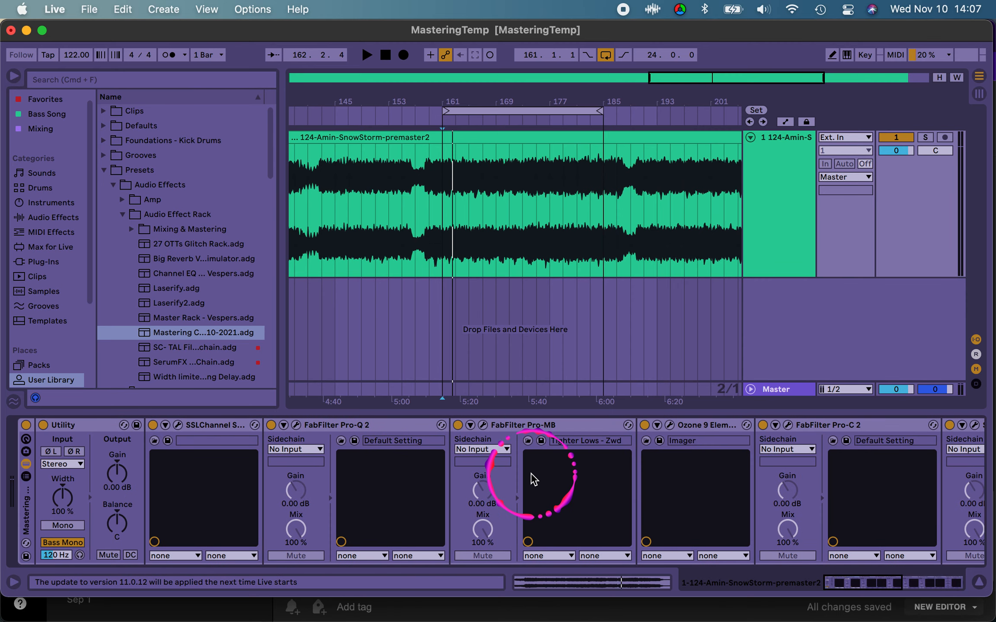
scroll(534, 479, "right", 10)
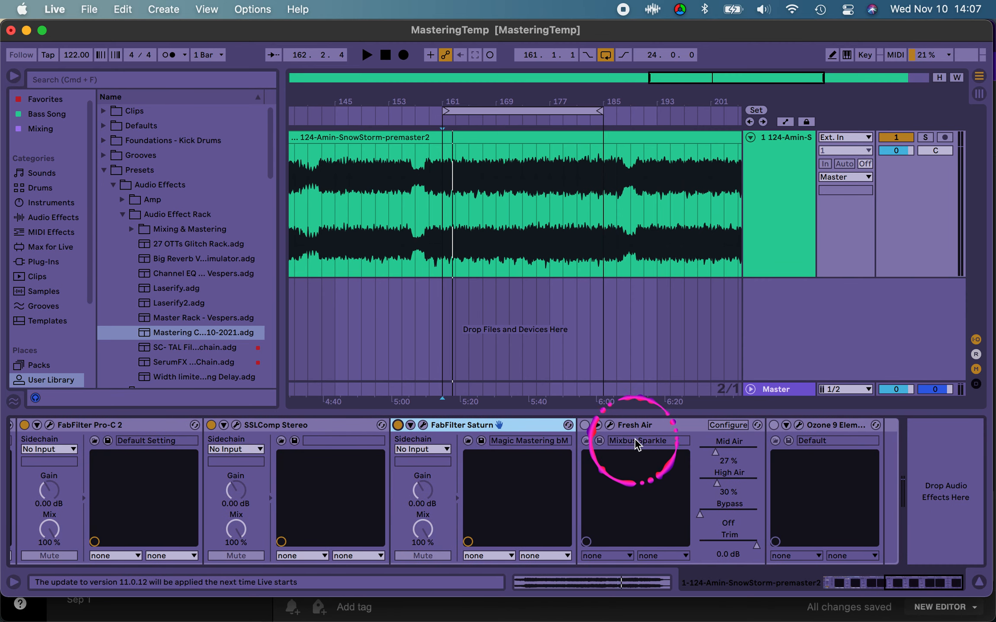
left_click(635, 426)
left_click(585, 425)
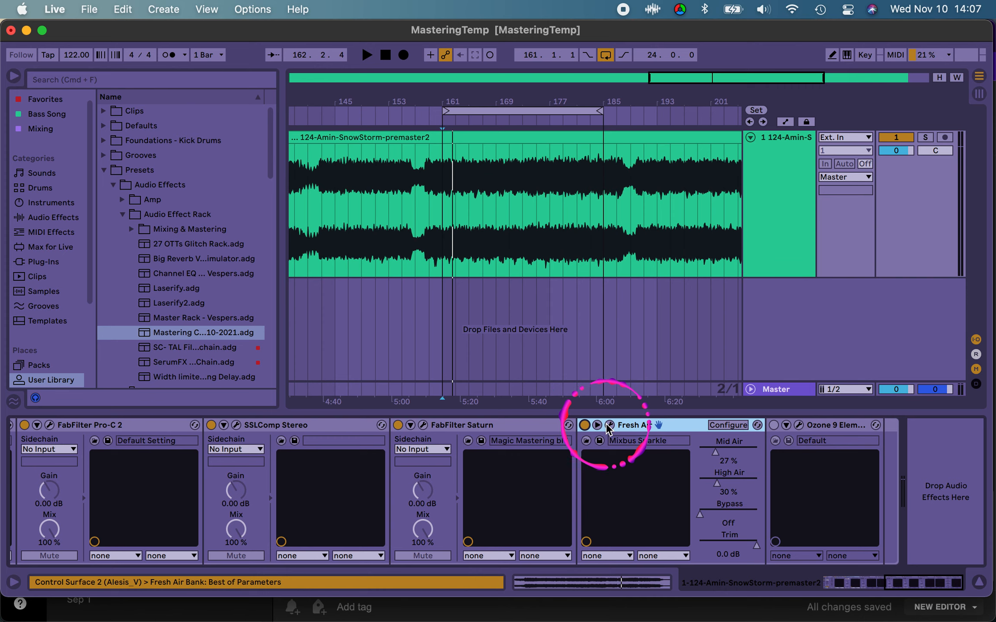
left_click(609, 425)
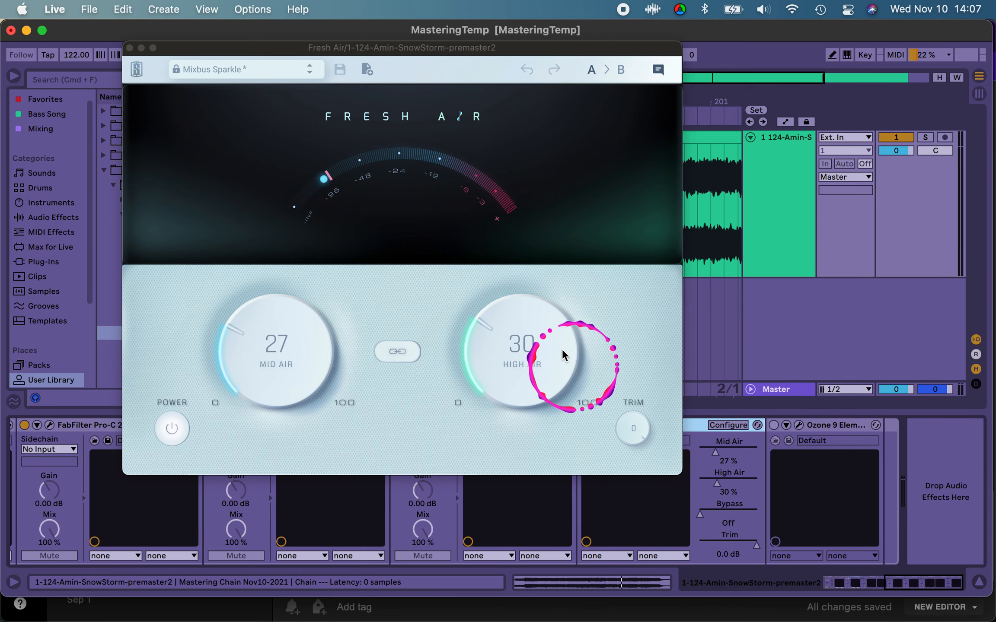
left_click(130, 48)
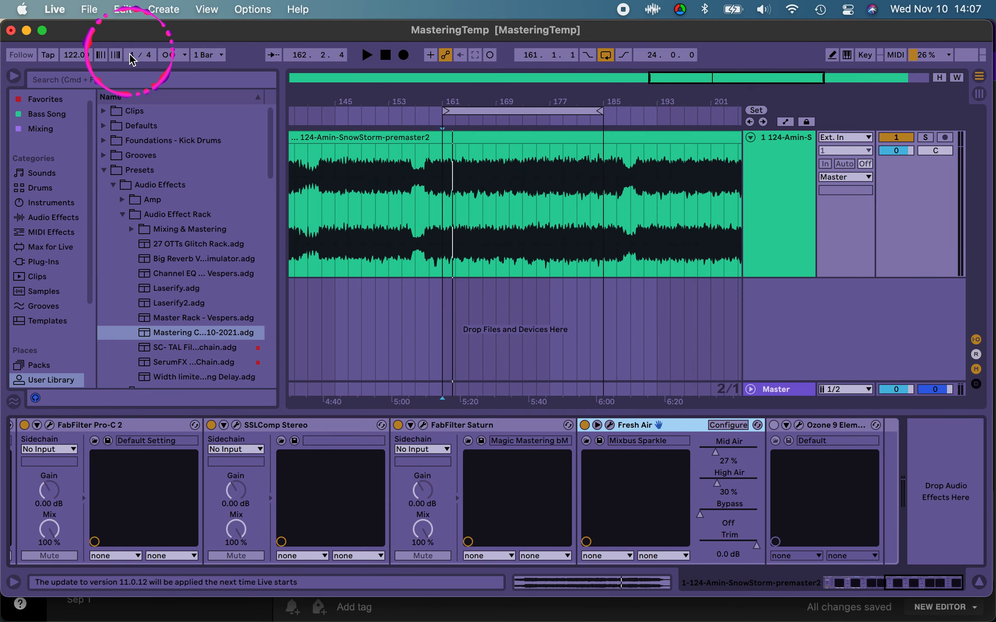
Step: Search the browser for "fresh", select the Fresh Air plug-in in the results, and clear the search
left_click(98, 84)
type("fresh")
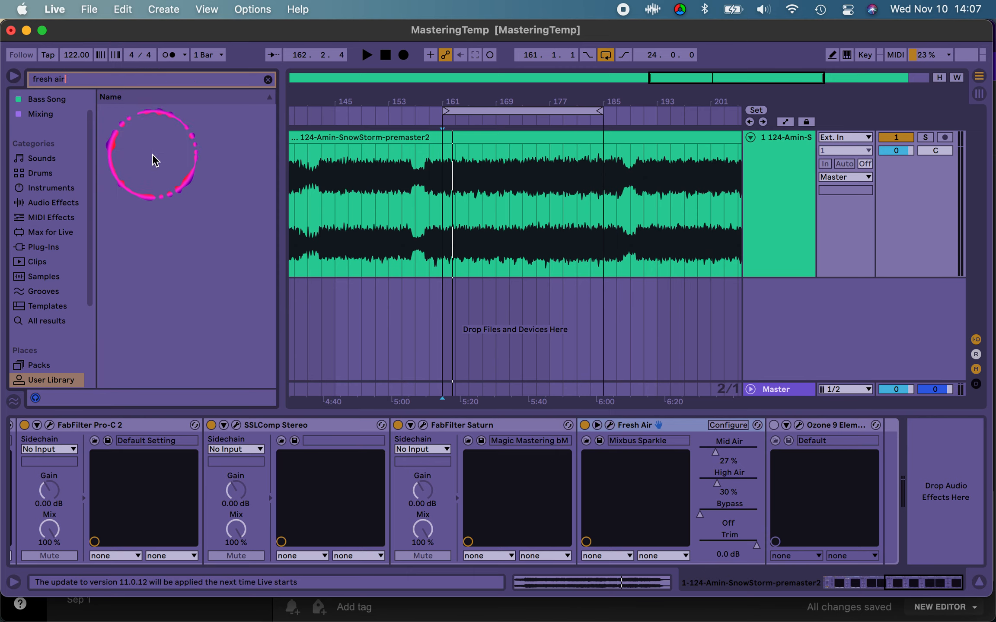
type(" air")
key("BackSpace")
key("BackSpace")
key("BackSpace")
key("BackSpace")
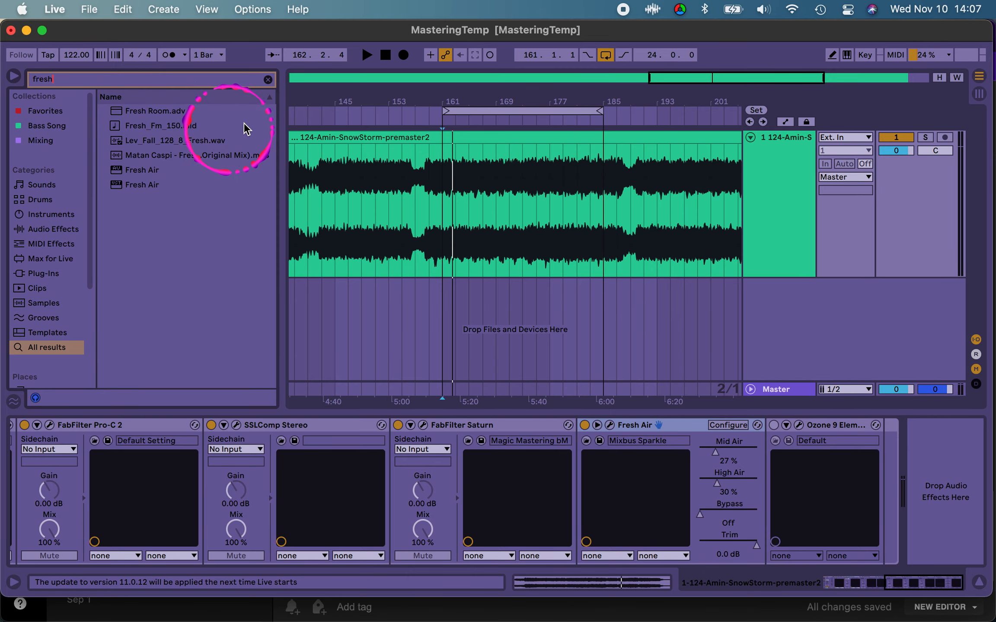
left_click(156, 175)
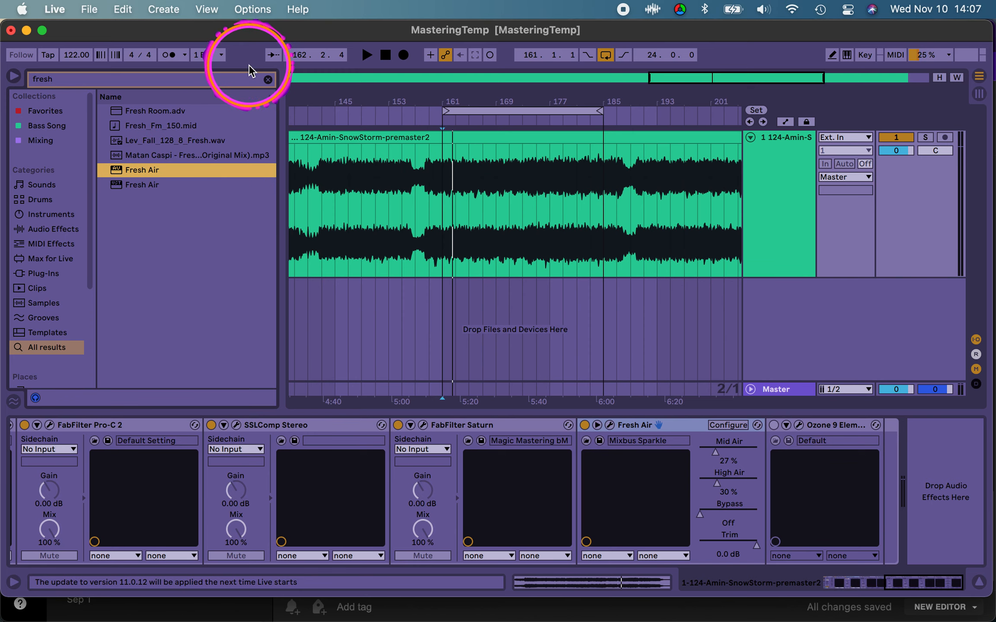
left_click(267, 80)
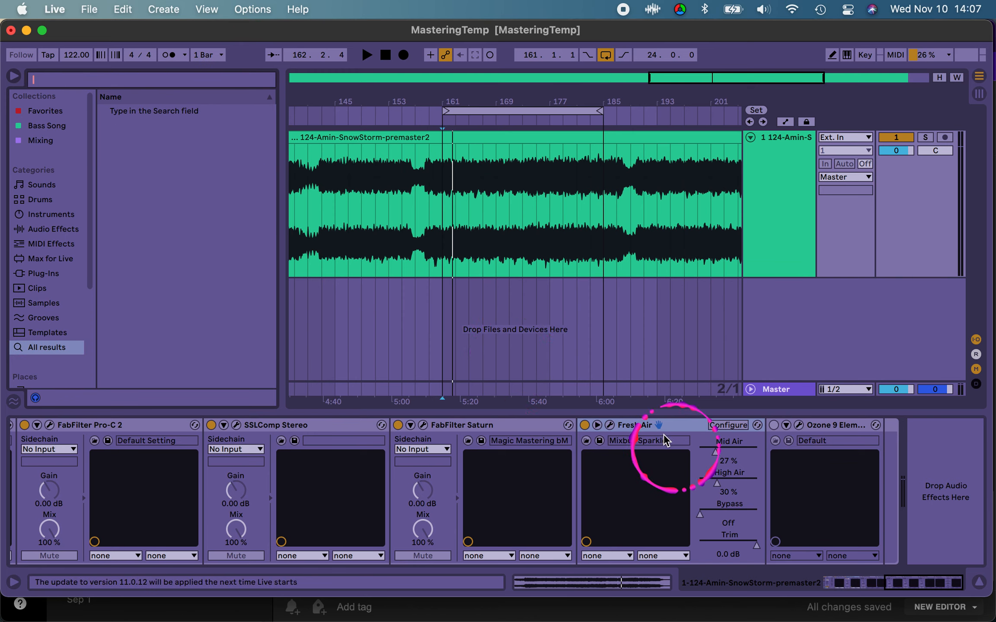
Step: Reopen Fresh Air and reset both Mid Air and High Air to 0 %
left_click(651, 425)
left_click(610, 425)
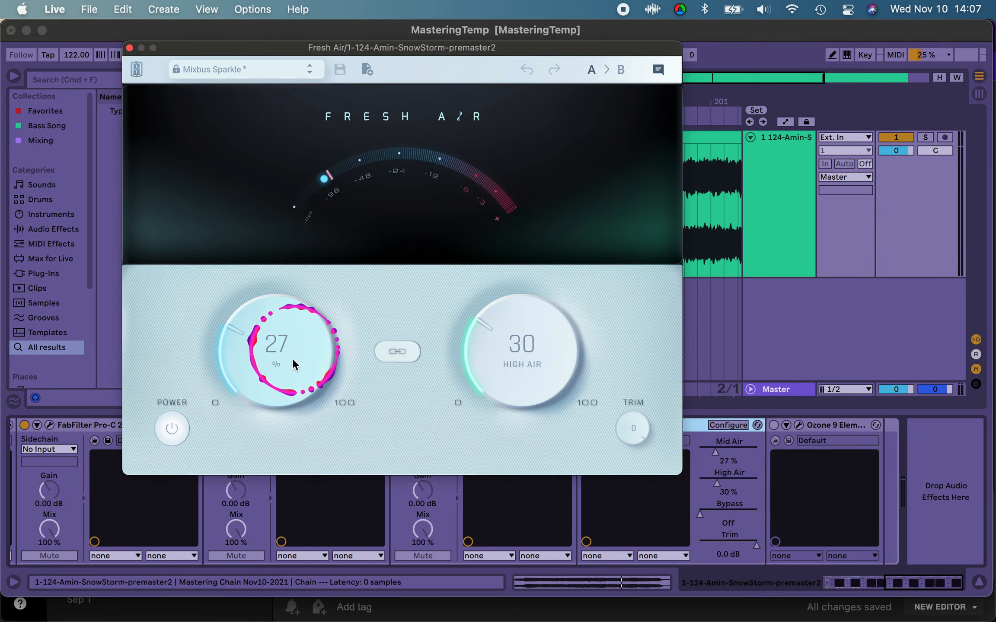
left_click_drag(295, 349, 284, 529)
left_click_drag(538, 344, 529, 614)
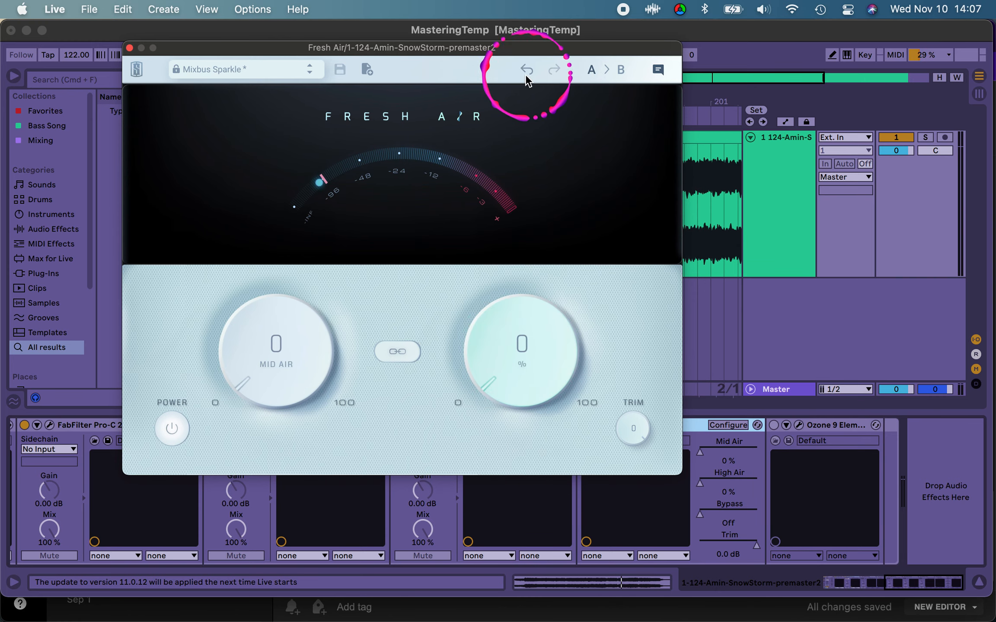
Step: Move the Fresh Air window aside and raise Mid Air to 24 % while the loop plays
left_click_drag(496, 49, 381, 33)
left_click(521, 190)
key("space")
left_click(184, 330)
left_click(155, 349)
left_click(155, 328)
mouse_move(156, 327)
left_mouse_down()
mouse_move(158, 346)
mouse_move(162, 287)
mouse_move(158, 331)
mouse_move(235, 168)
mouse_move(196, 362)
mouse_move(165, 333)
mouse_move(166, 320)
left_mouse_up()
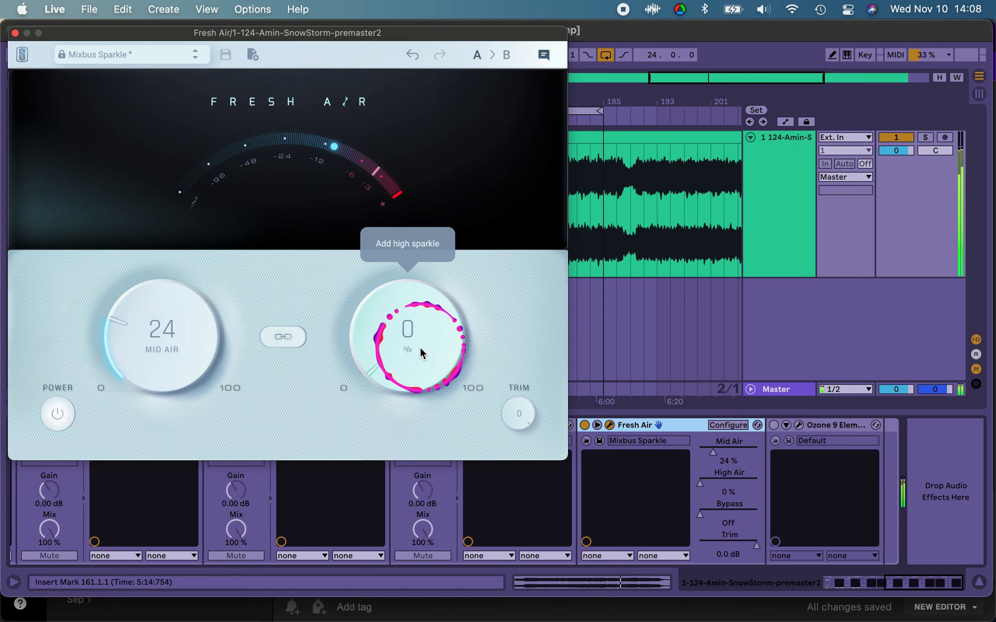
Step: Raise Fresh Air's High Air to 27 % during playback and close the plugin
left_click_drag(406, 351, 414, 291)
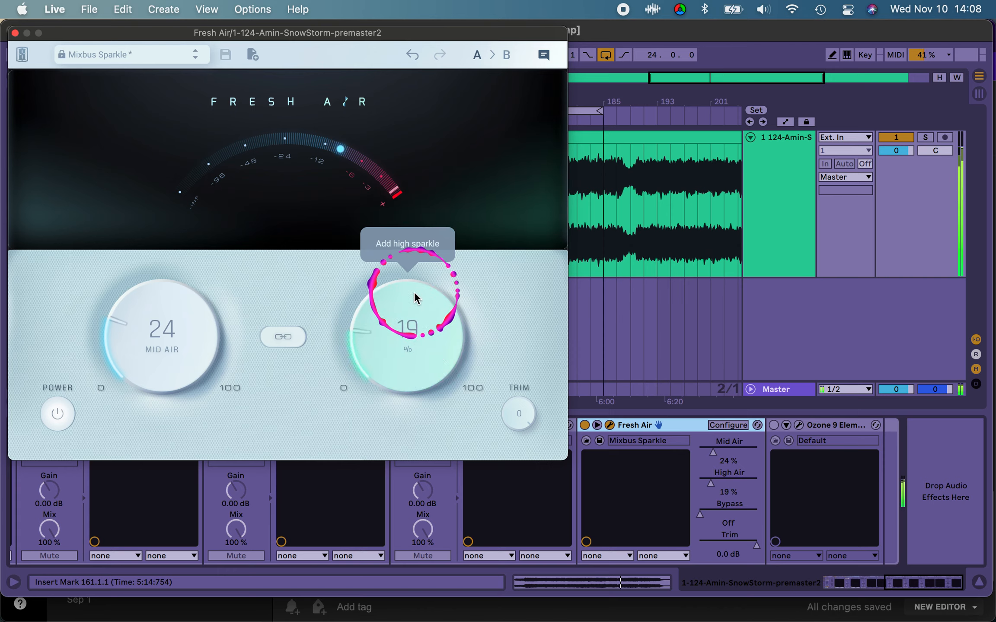
mouse_move(402, 347)
left_mouse_down()
mouse_move(406, 314)
mouse_move(403, 324)
left_mouse_up()
left_click(14, 33)
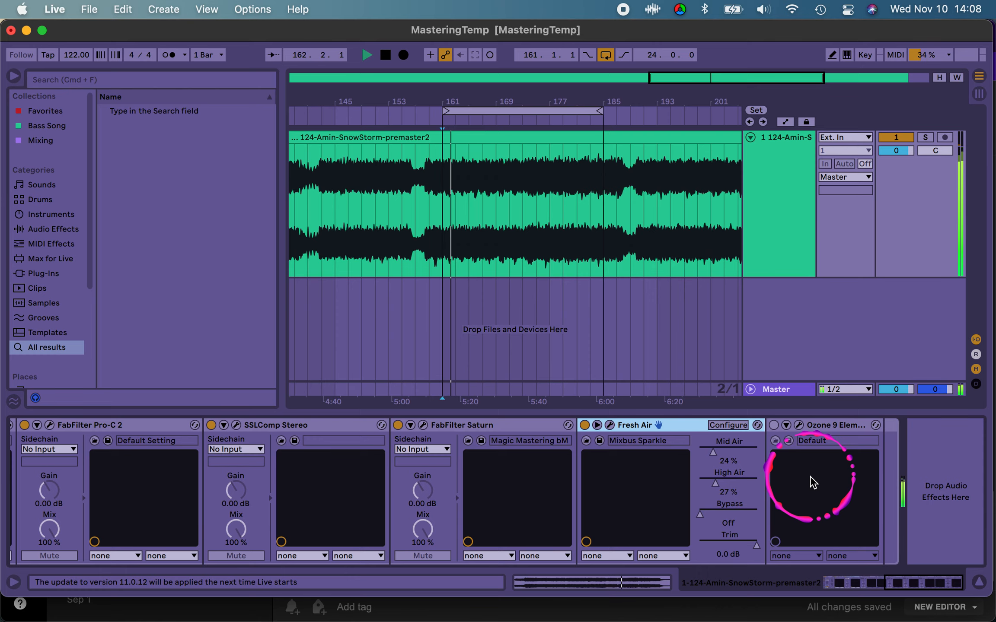
Step: Reopen SSLChannel Stereo near the start of the rack, review its HMF gain during brief playback, and close it
scroll(684, 497, "left", 10)
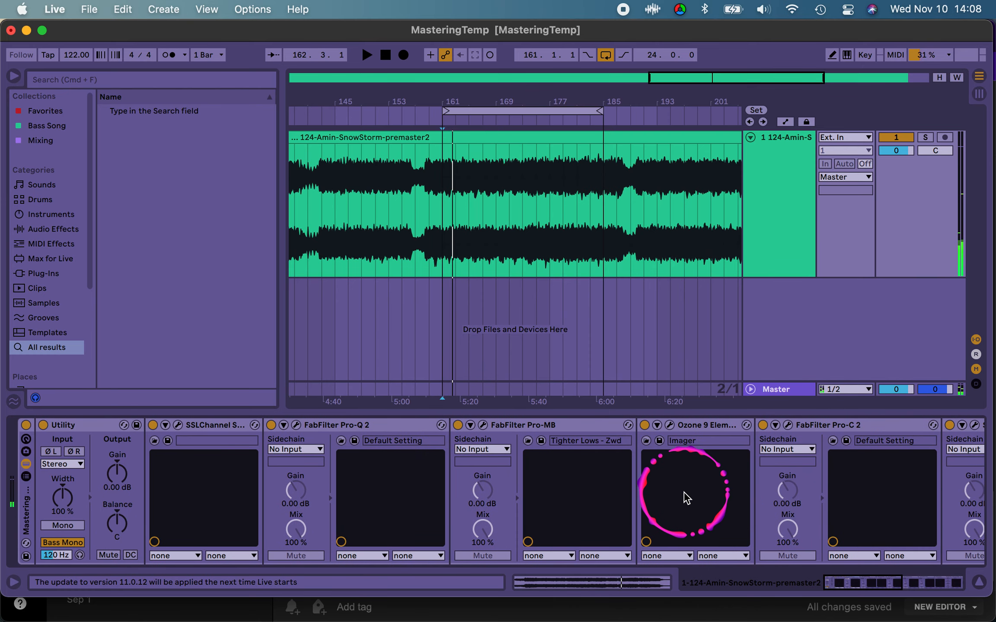
left_click(210, 427)
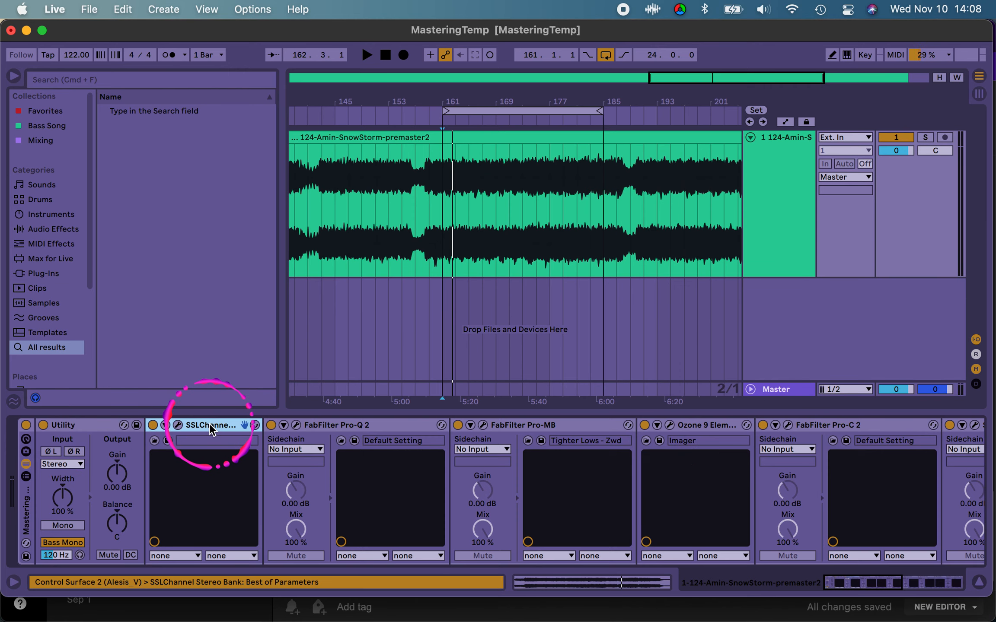
scroll(346, 479, "right", 10)
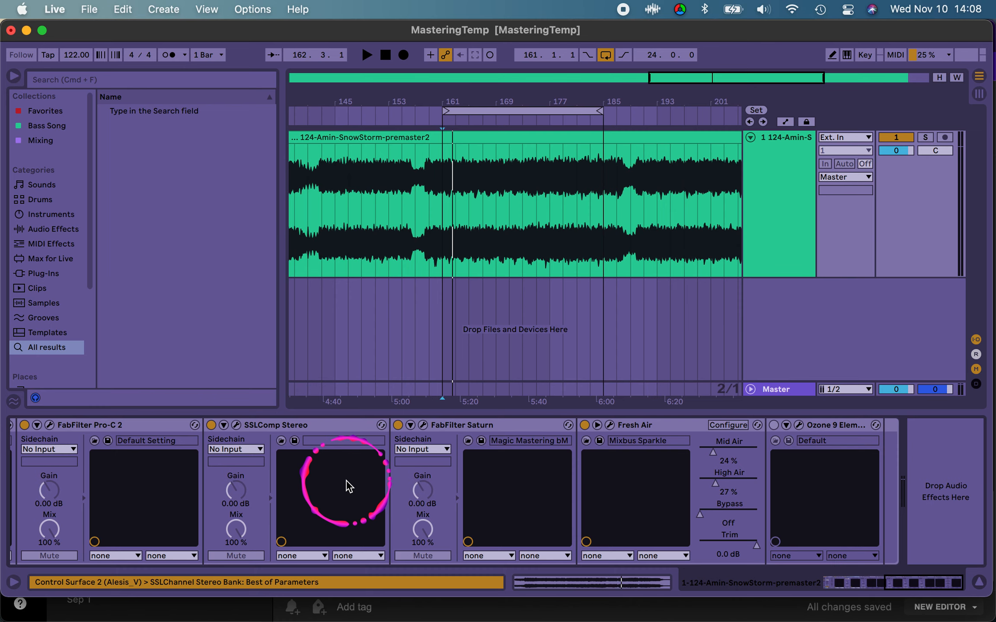
scroll(349, 486, "left", 10)
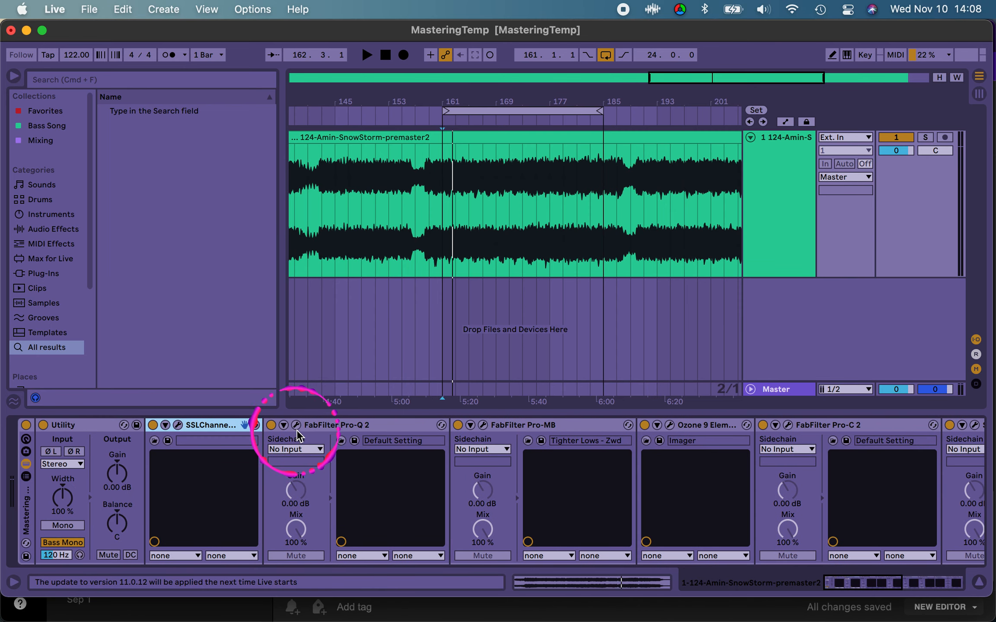
left_click(177, 425)
left_click(65, 291)
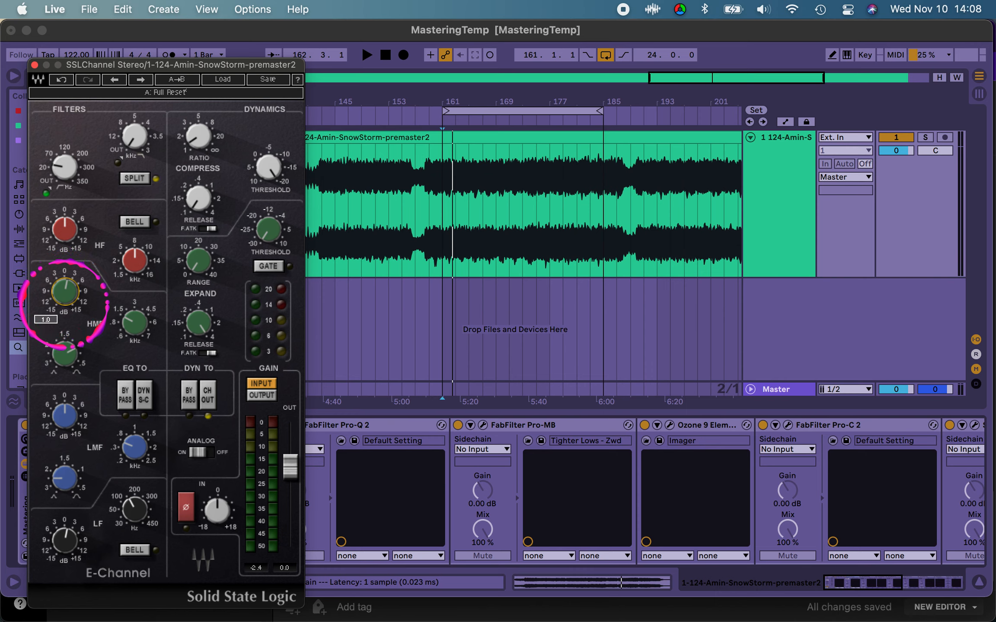
key("space")
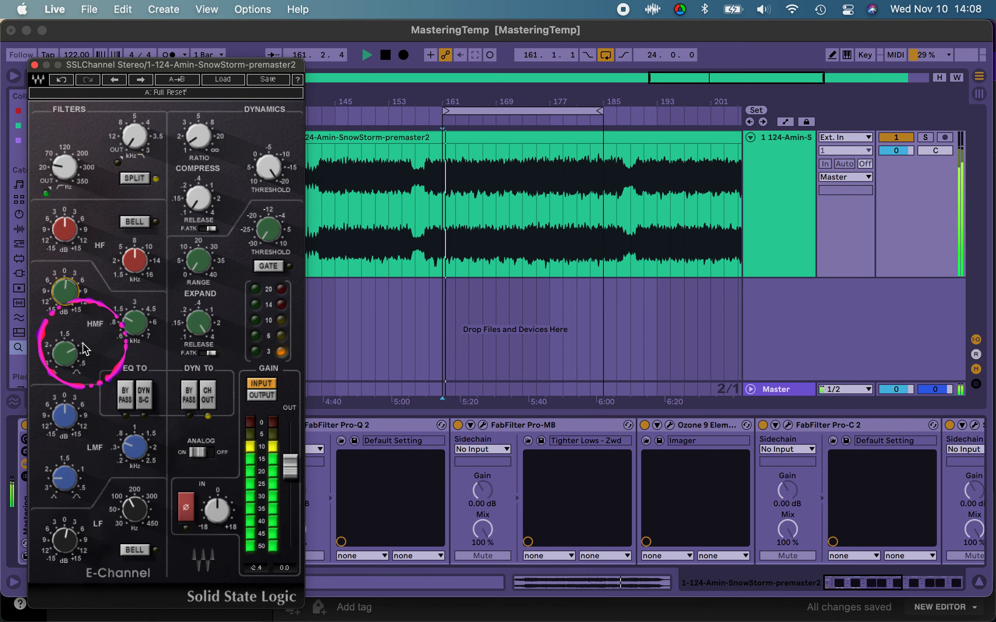
key("space")
left_click(34, 65)
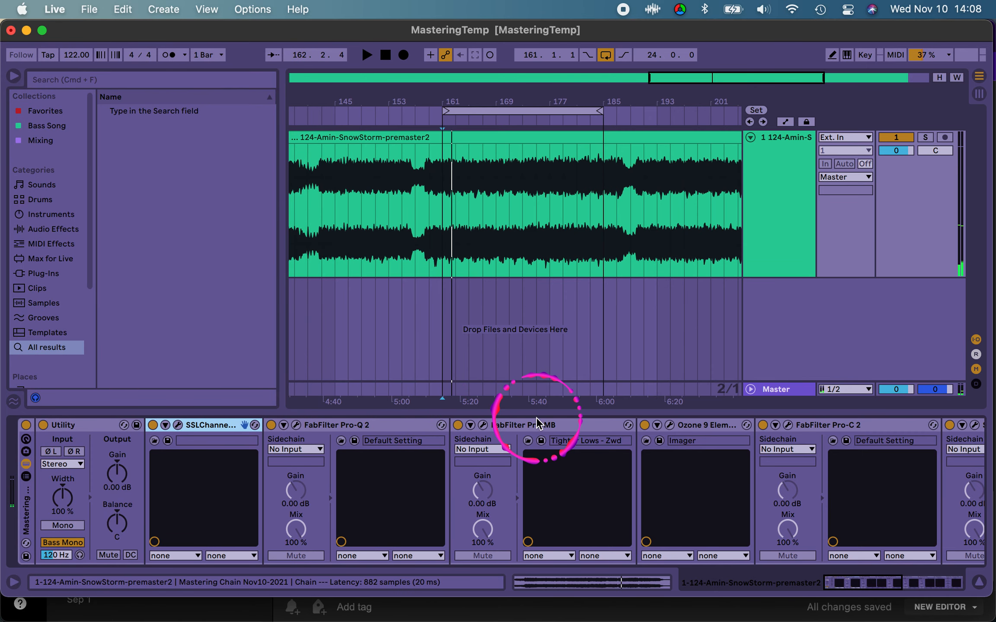
Step: Open FabFilter Pro-MB and select its high band while the loop plays
left_click(532, 428)
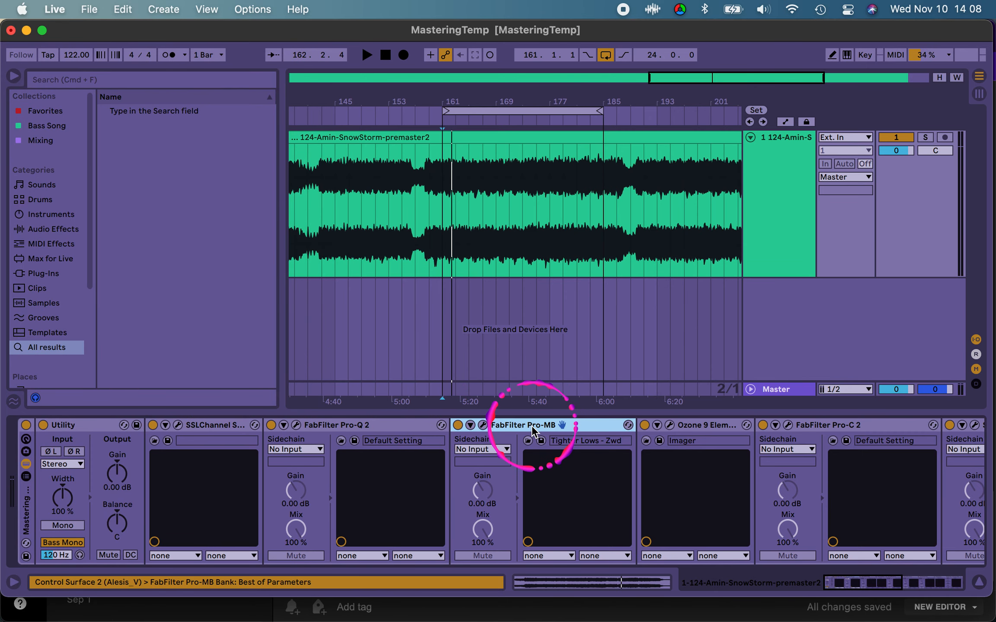
left_click(484, 426)
key("space")
left_click(653, 218)
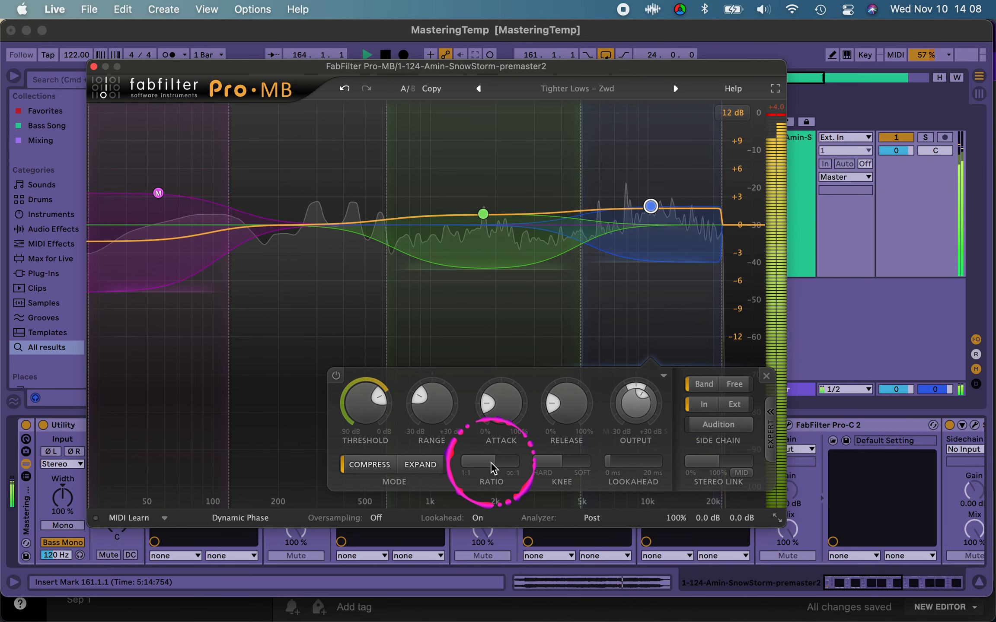
Step: Audition the ratio of Pro-MB's high band and compare the sound with the band bypassed
left_click_drag(491, 468, 460, 474)
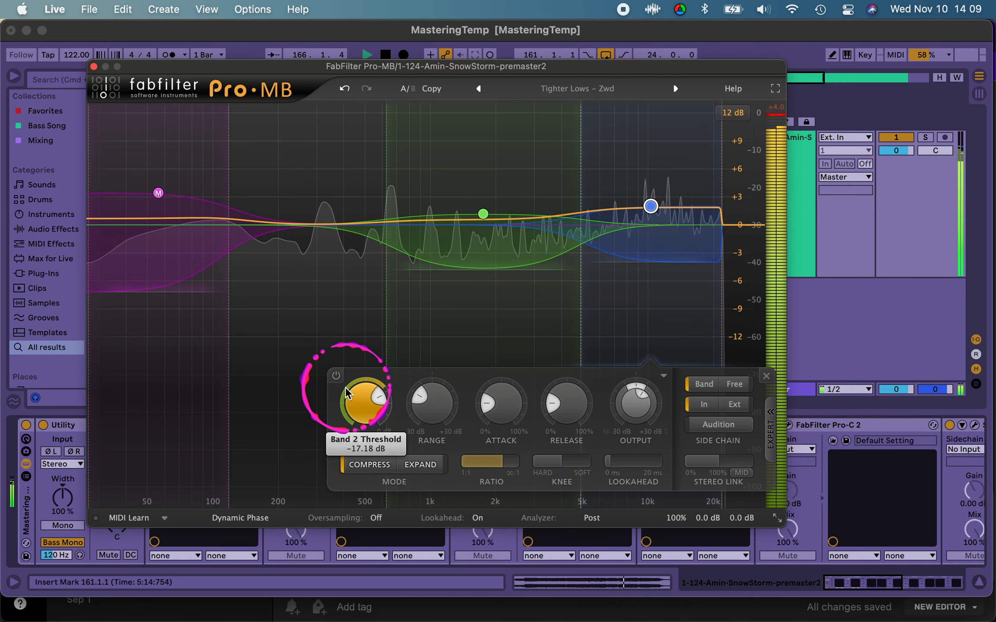
left_click(335, 376)
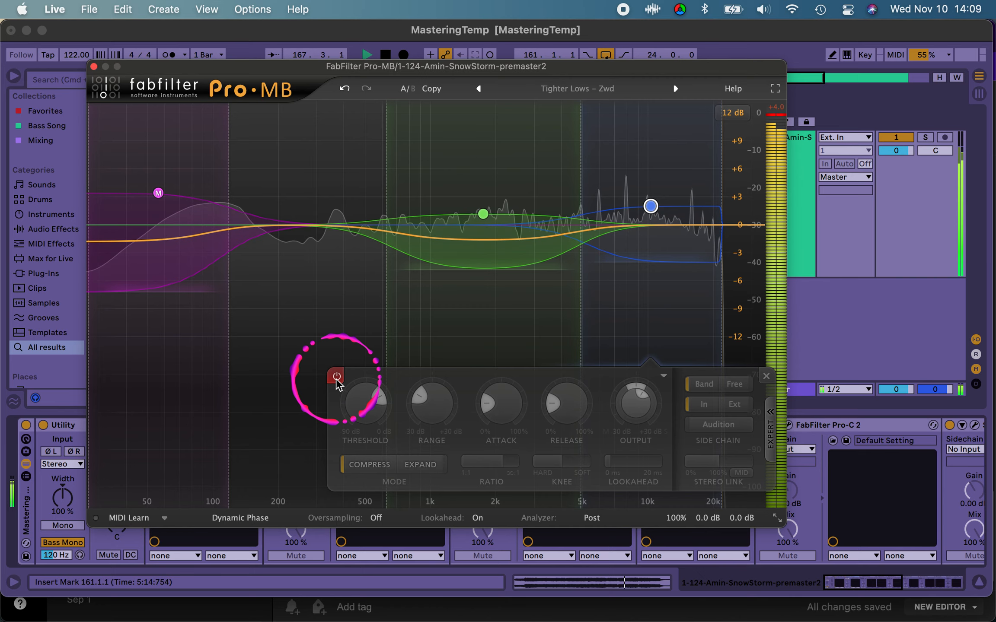
left_click(336, 377)
left_click(499, 472)
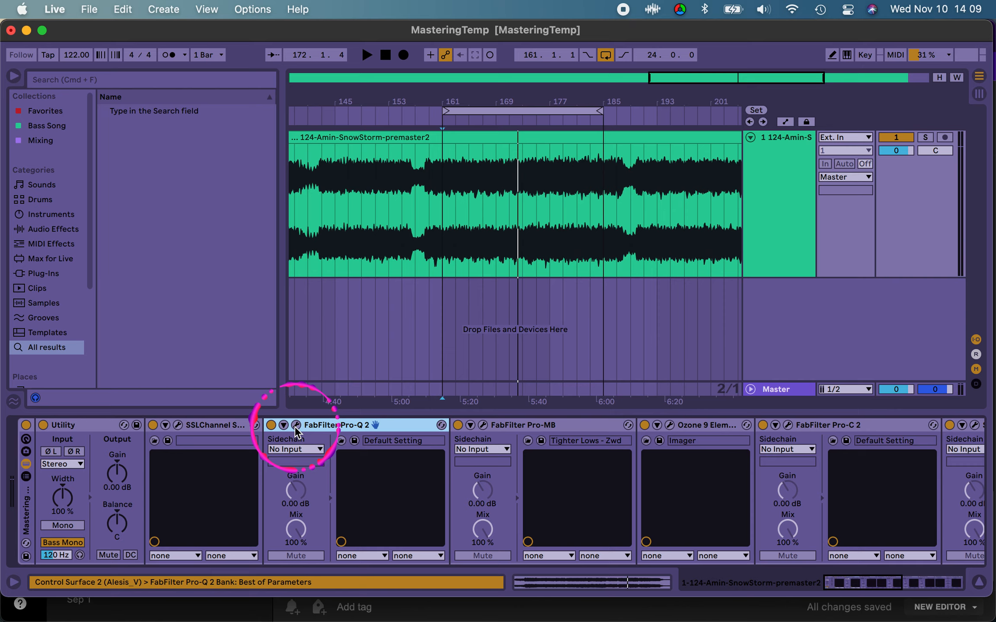
Step: Open FabFilter Pro-Q 2 and audition its side high shelf near 9 kHz over repeated playback of the loop
left_click(296, 426)
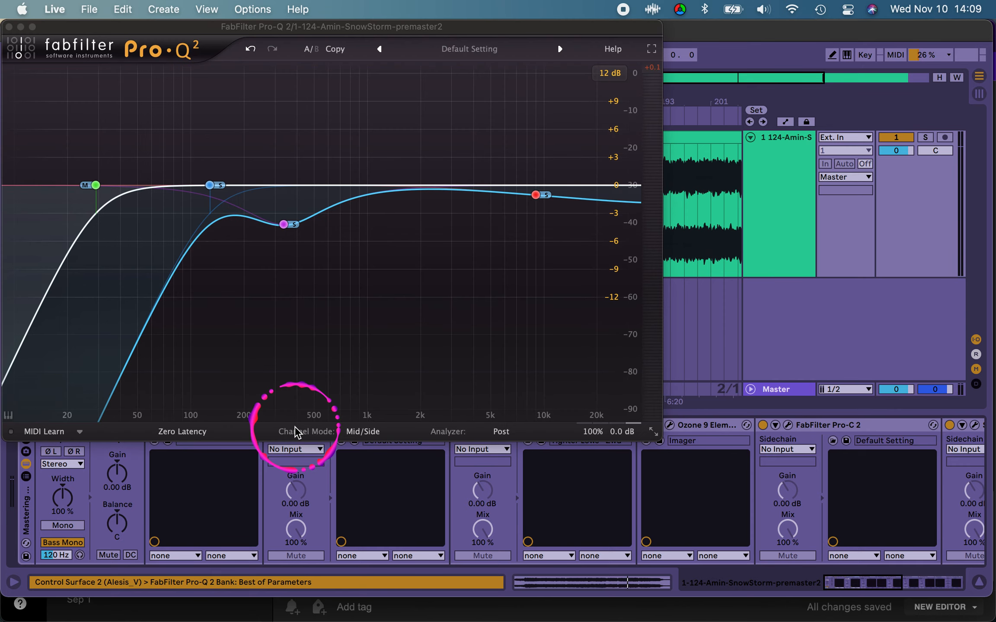
key("space")
left_click(543, 238)
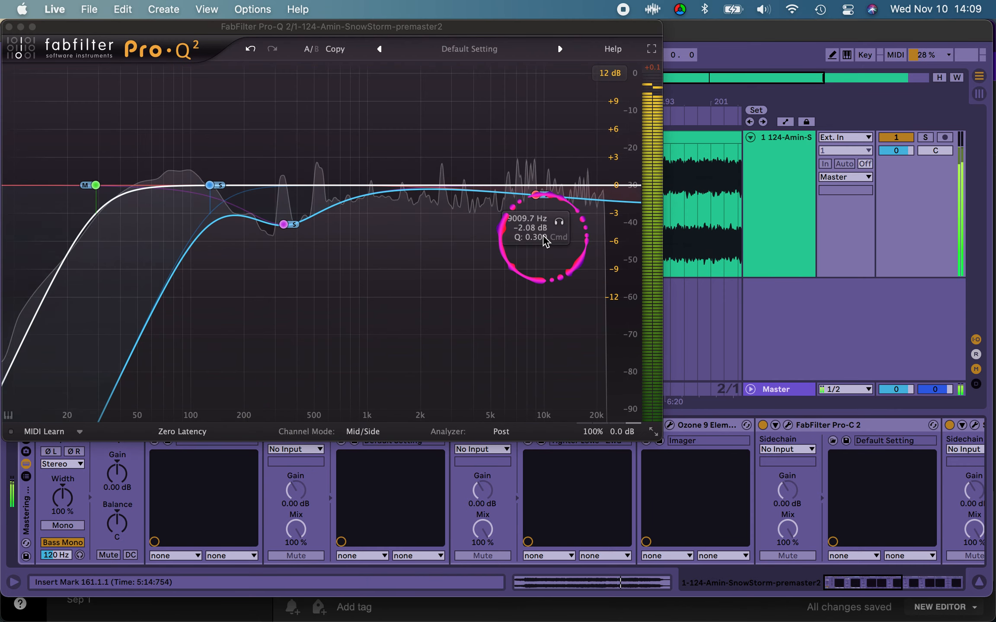
left_click(536, 196)
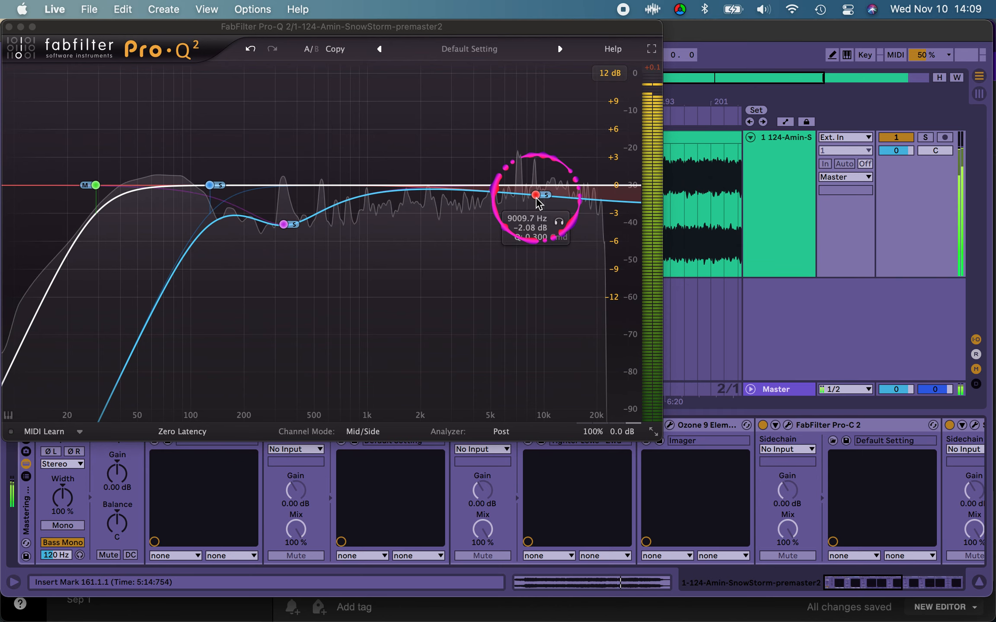
key("space")
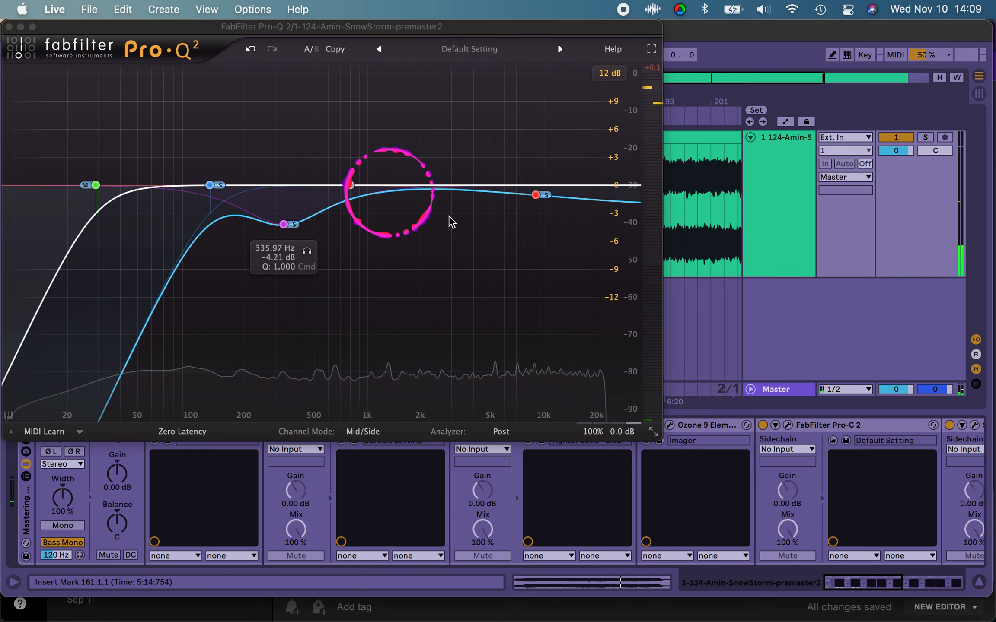
key("space")
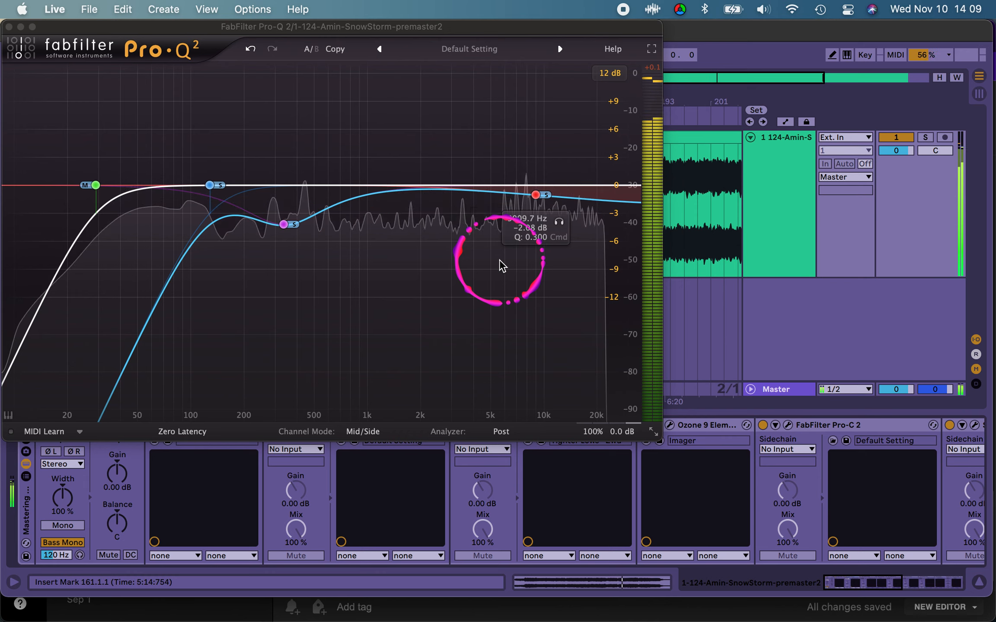
key("space")
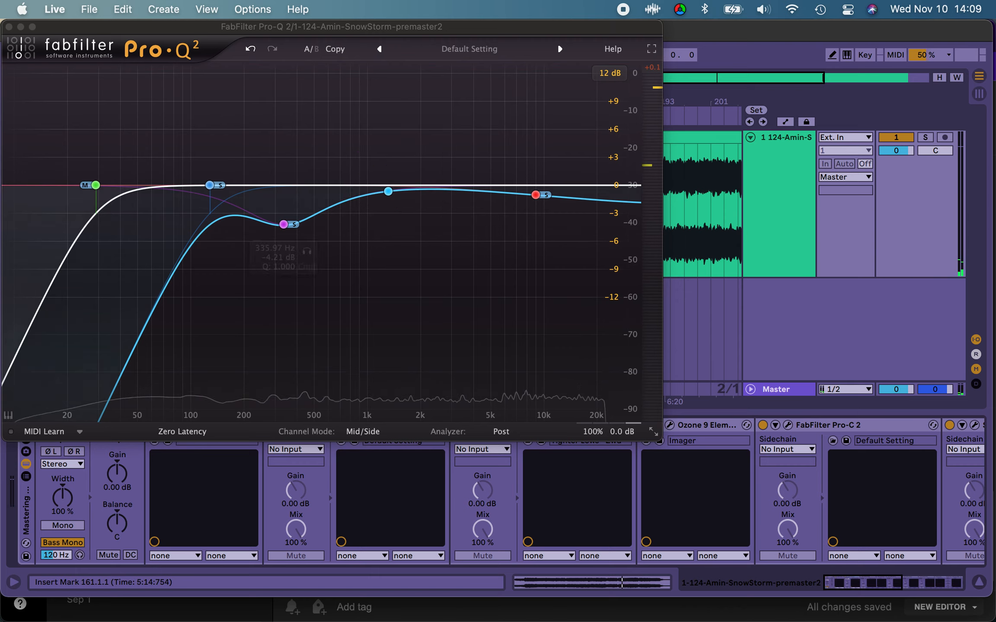
left_click(465, 289)
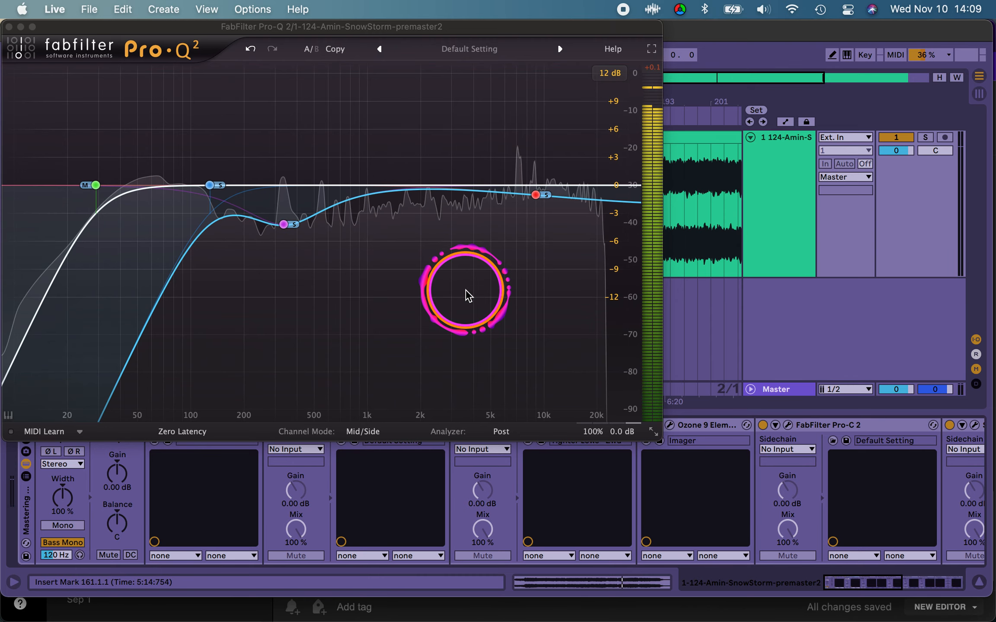
key("space")
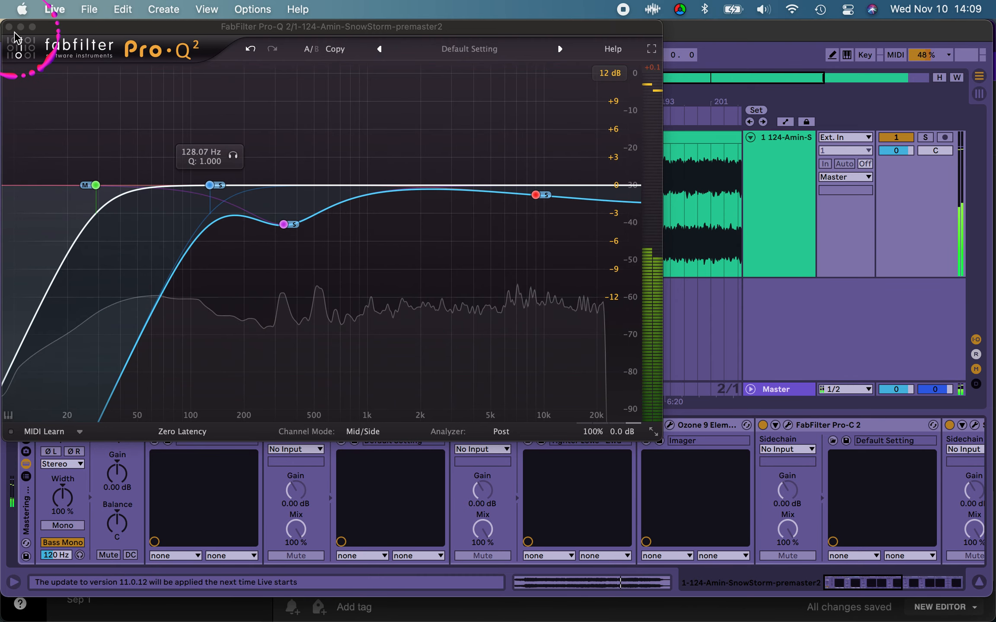
Step: Move Pro-Q 2's side high shelf to 12202 Hz at -1.31 dB, check it during playback, and close the plugin
left_click(536, 207)
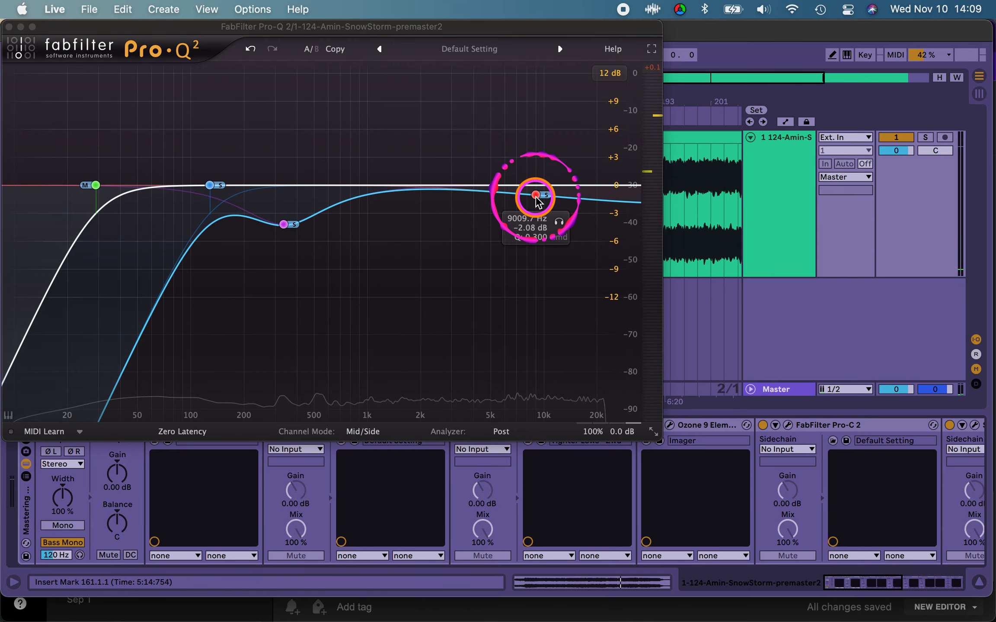
left_click(536, 195)
left_click_drag(536, 190, 560, 189)
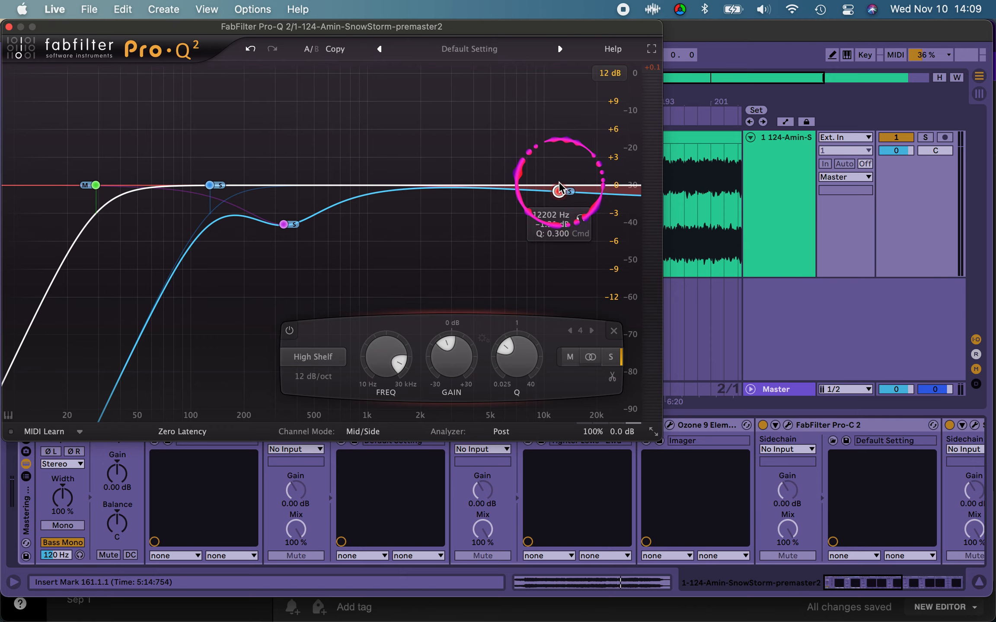
key("space")
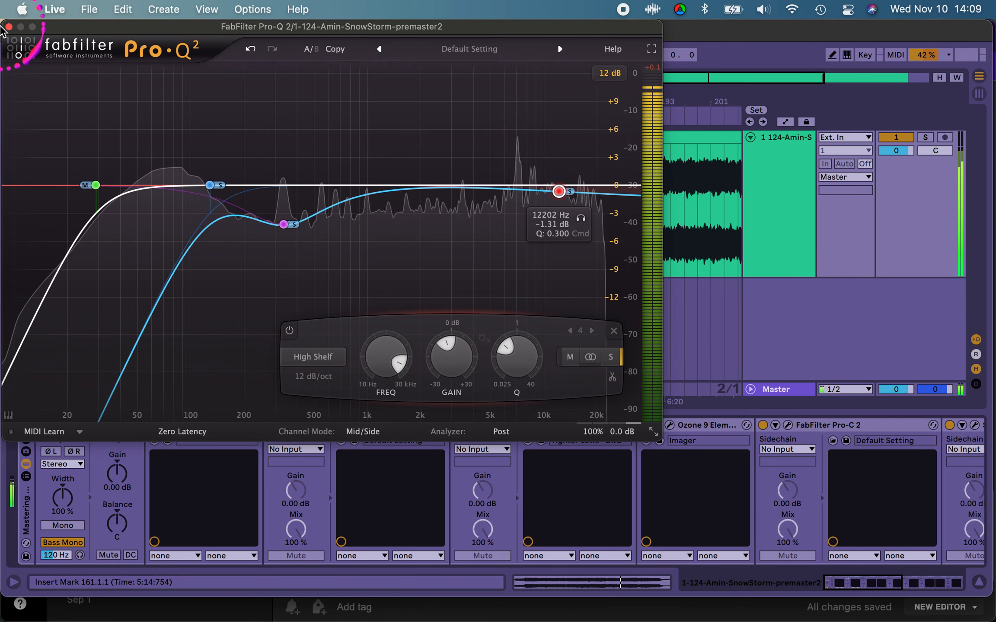
left_click(9, 27)
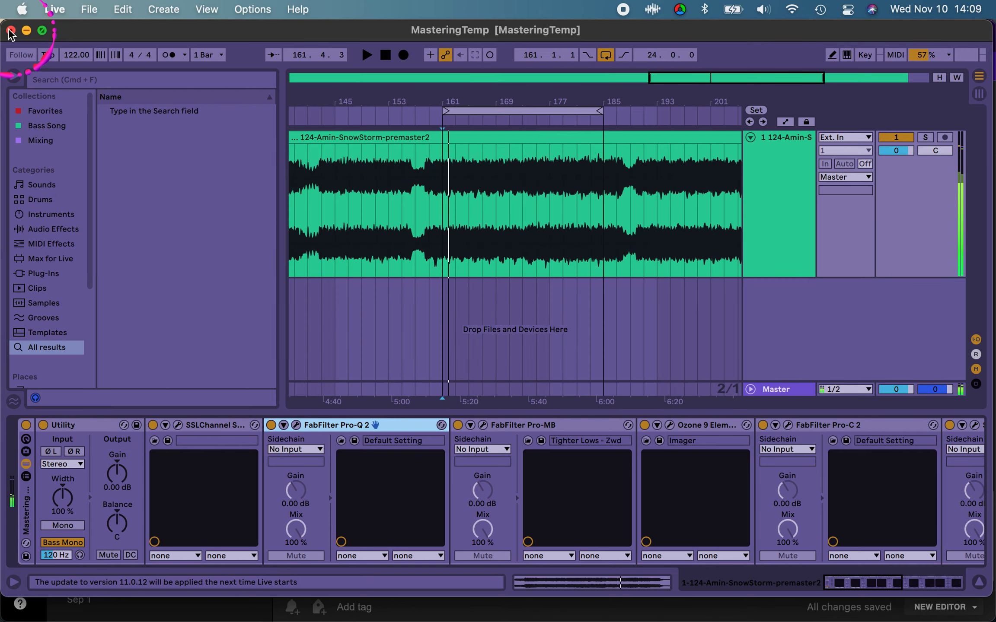
Step: Enable the Ozone 9 Elements device at the end of the rack and open its Maximizer beside the device chain
scroll(566, 523, "right", 10)
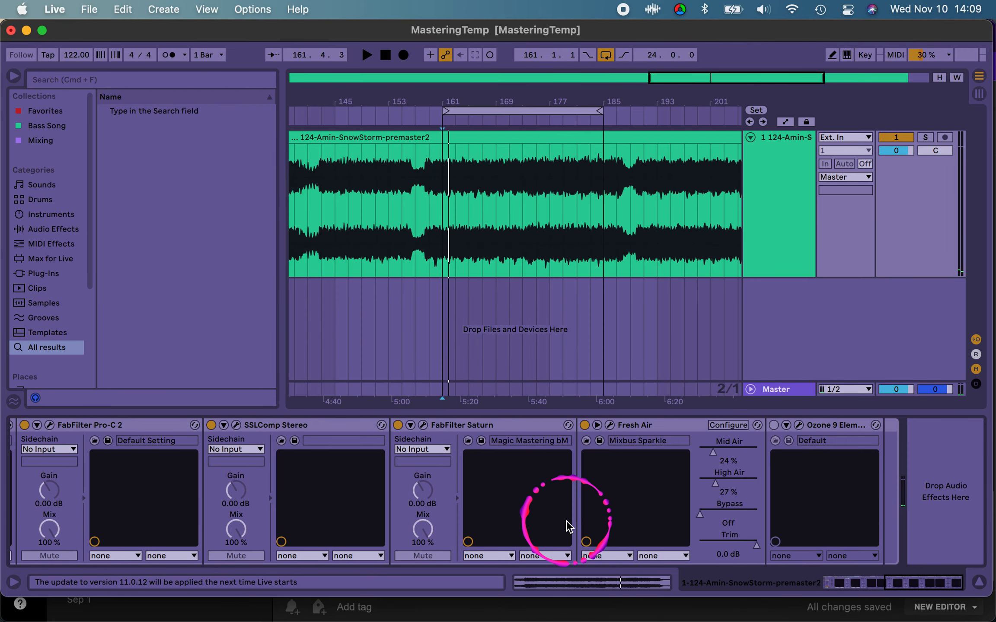
left_click(774, 426)
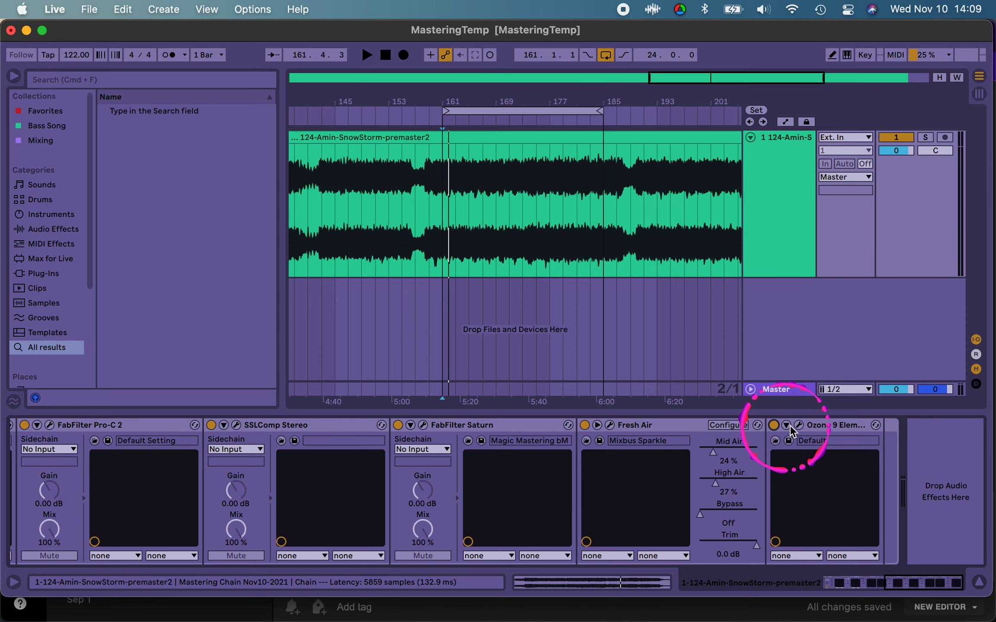
left_click(799, 427)
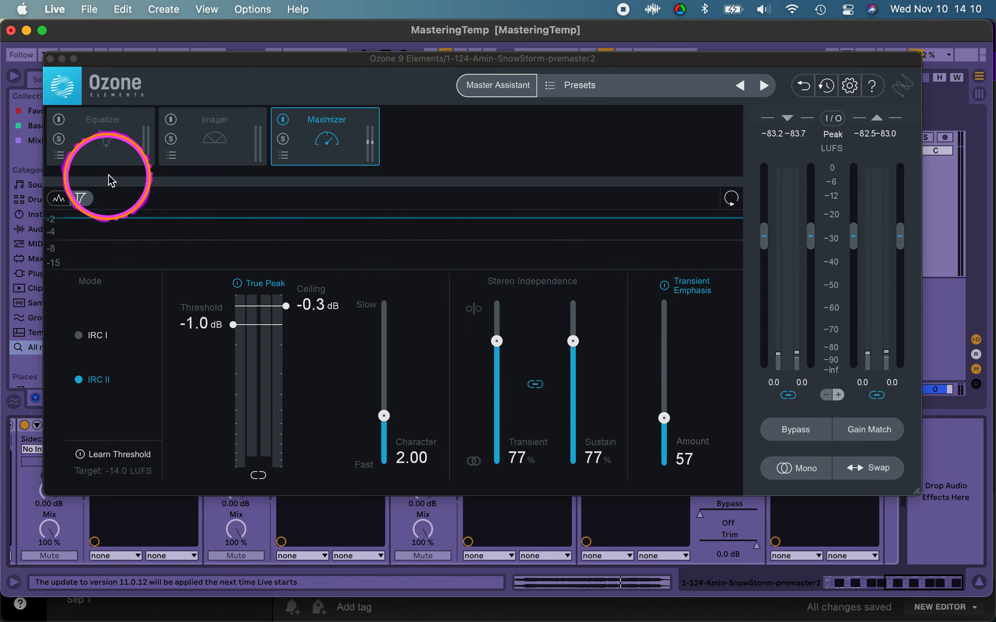
left_click_drag(200, 69, 733, 44)
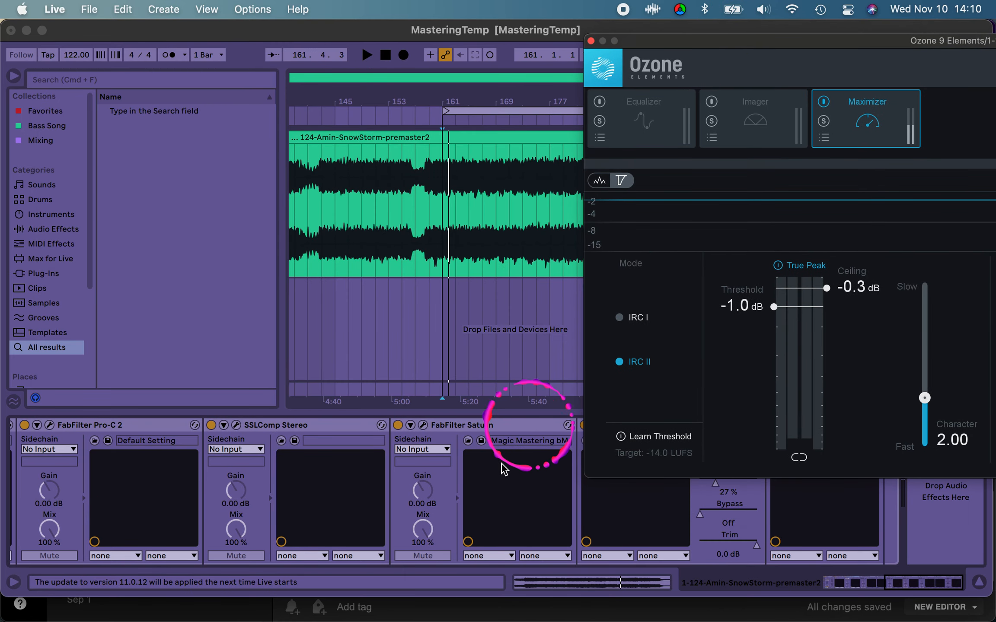
Step: Open the earlier Ozone 9 Elements Imager device and examine its width and Stereoize settings
scroll(499, 464, "left", 5)
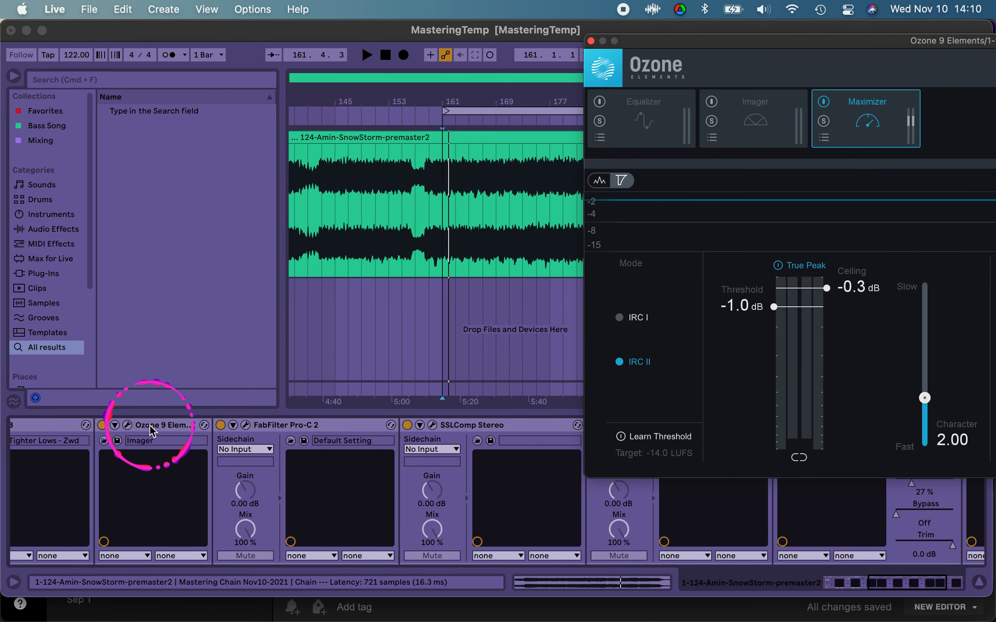
left_click(130, 426)
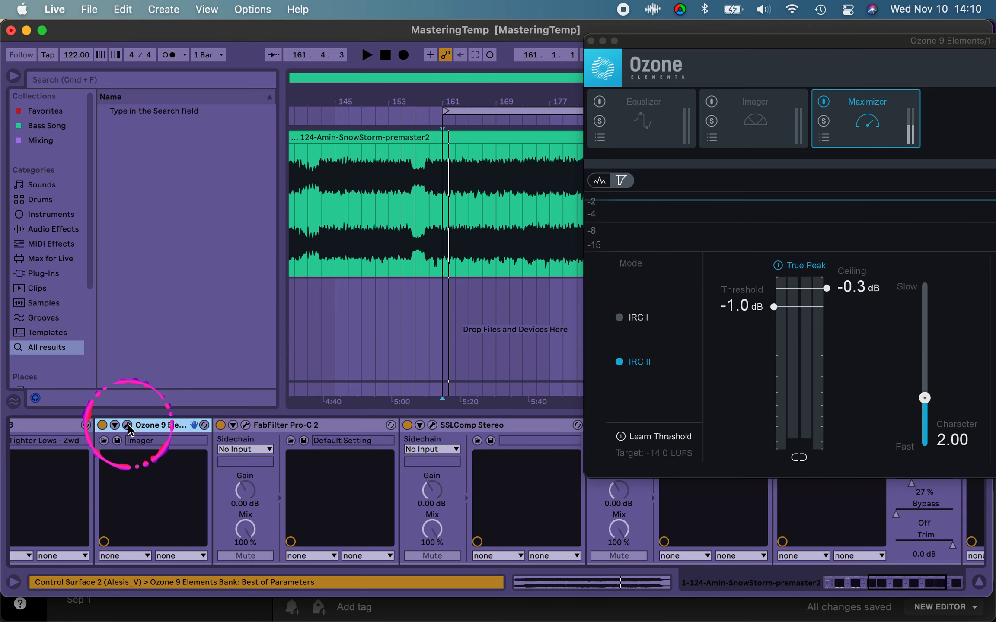
double_click(128, 424)
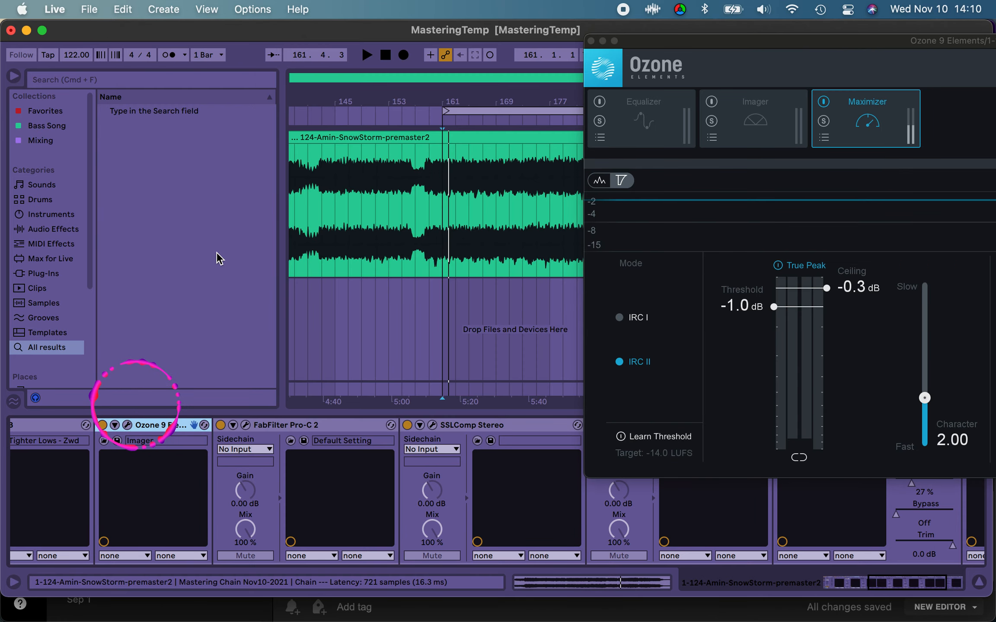
left_click(127, 425)
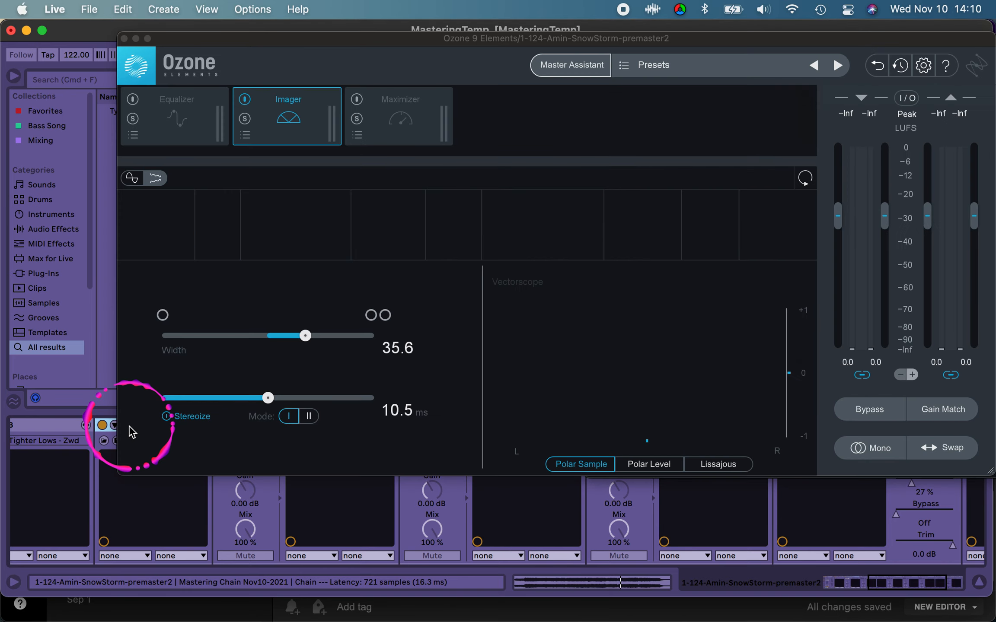
left_click(273, 150)
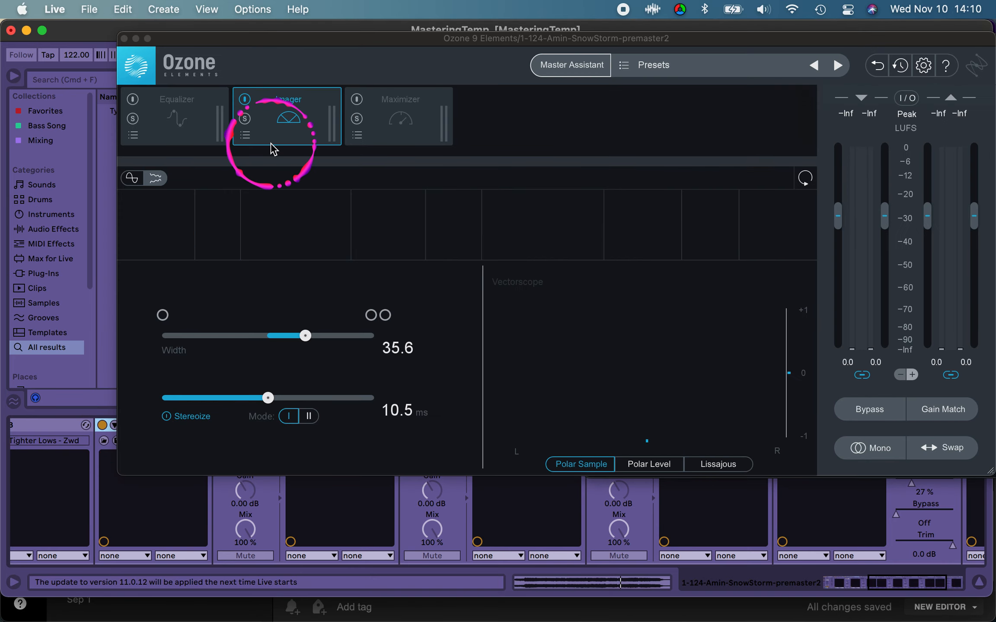
left_click_drag(288, 38, 227, 79)
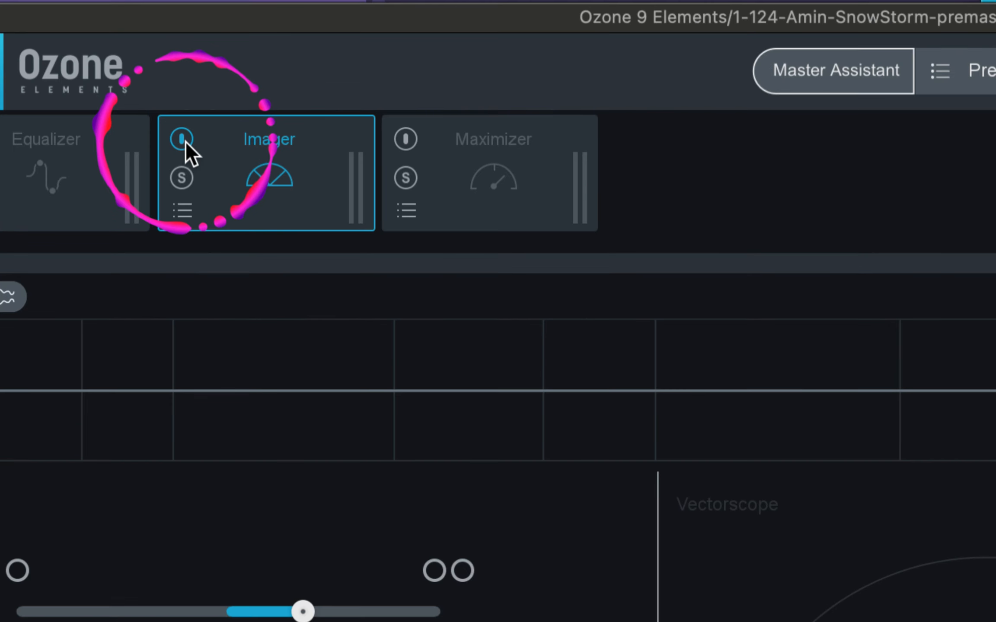
Step: Bring the Ozone Maximizer back into full view and set its linked Stereo Independence Transient and Sustain to 78%
left_click_drag(707, 42, 122, 172)
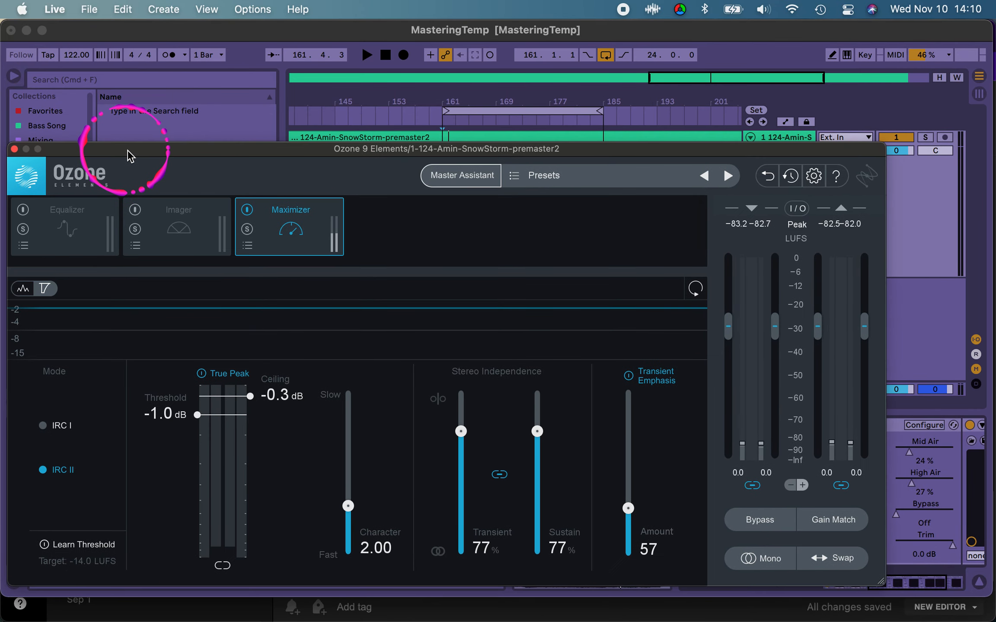
left_click(332, 447)
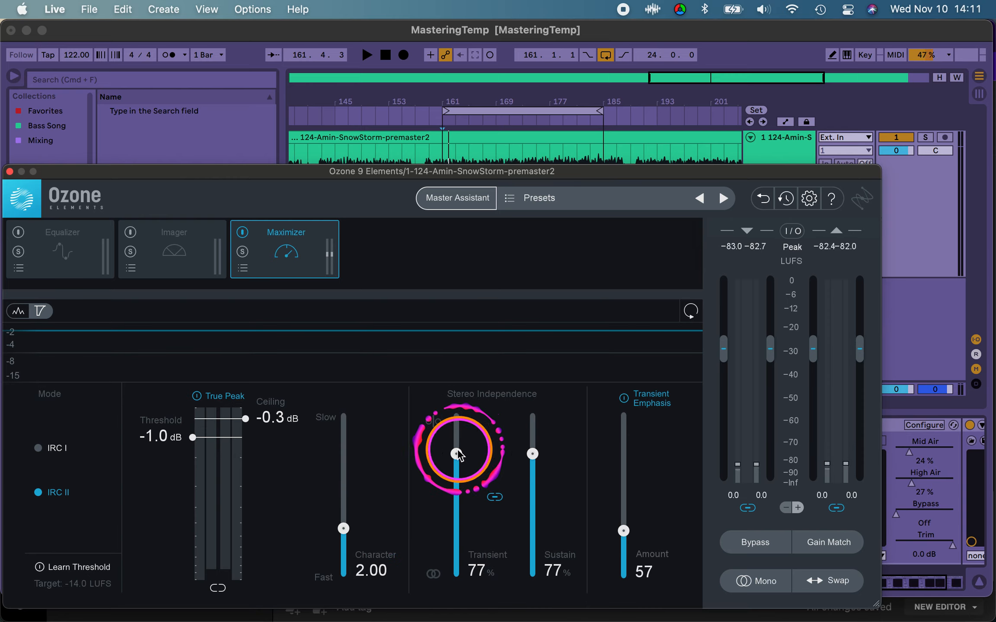
left_click_drag(456, 454, 457, 448)
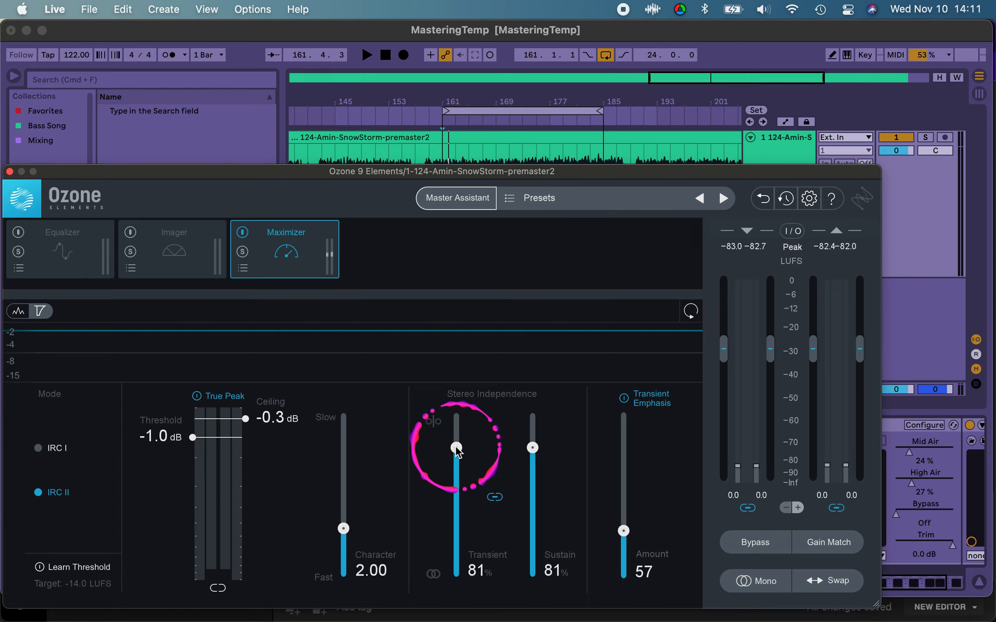
mouse_move(456, 446)
left_mouse_down()
mouse_move(455, 574)
mouse_move(452, 452)
left_mouse_up()
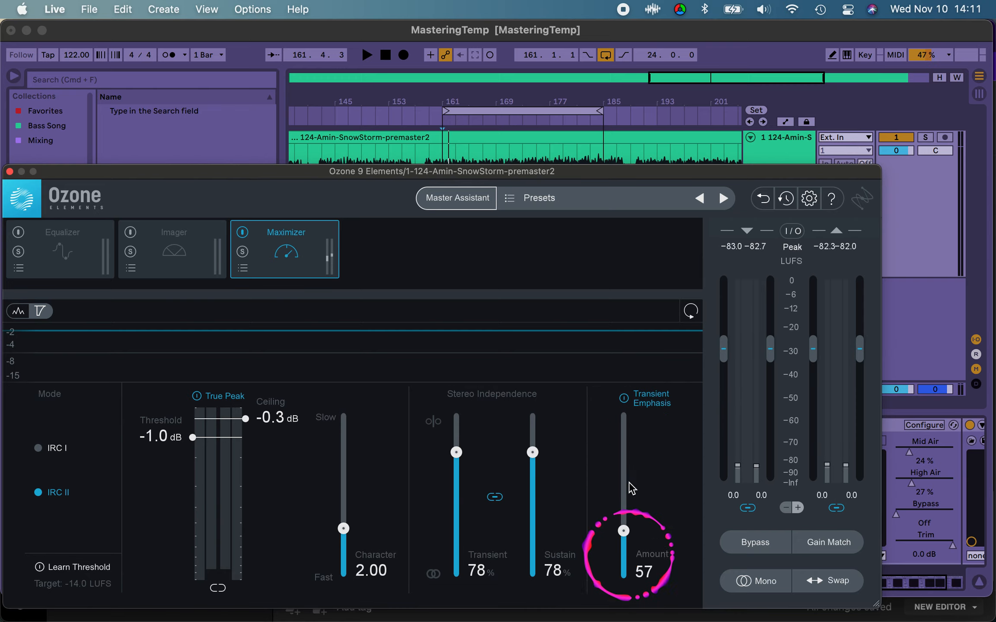
Step: Play the loop through the Ozone Maximizer to check its limiting and output levels, and close the plugin
key("space")
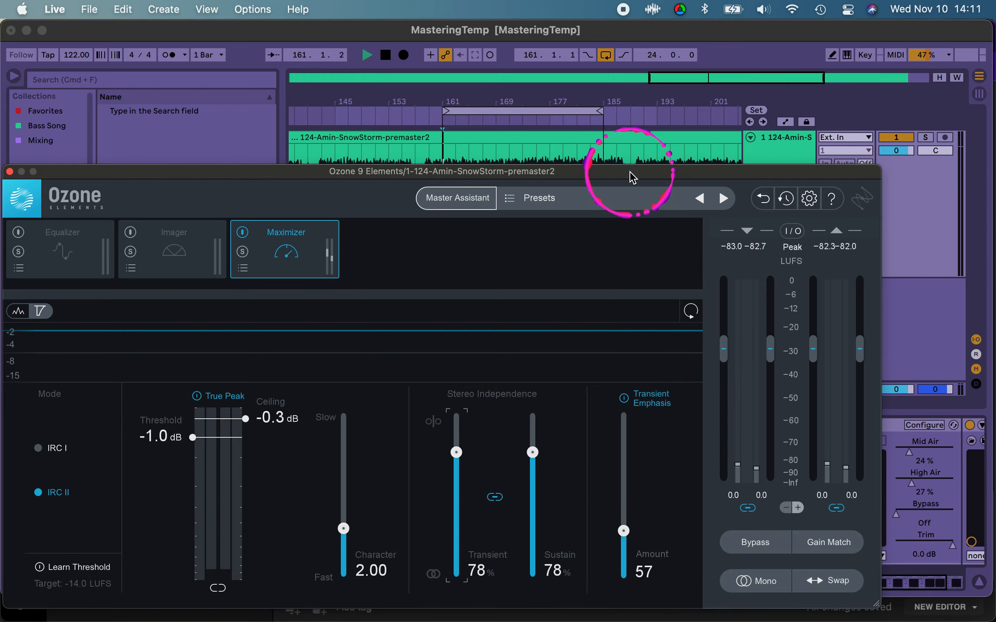
mouse_move(629, 171)
left_mouse_down()
mouse_move(636, 139)
mouse_move(618, 156)
mouse_move(619, 174)
left_mouse_up()
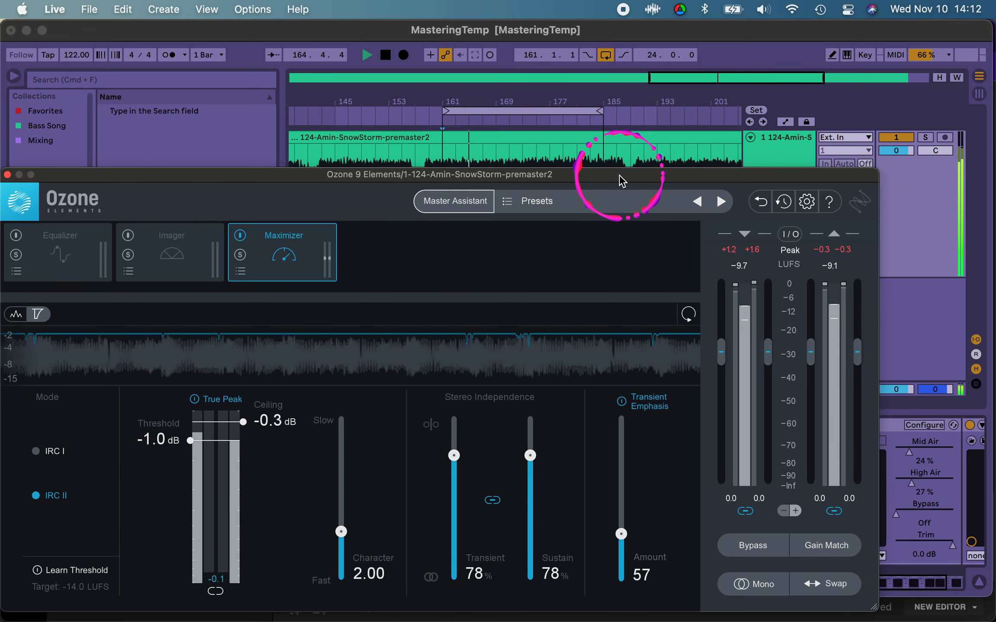
left_click_drag(619, 174, 725, 117)
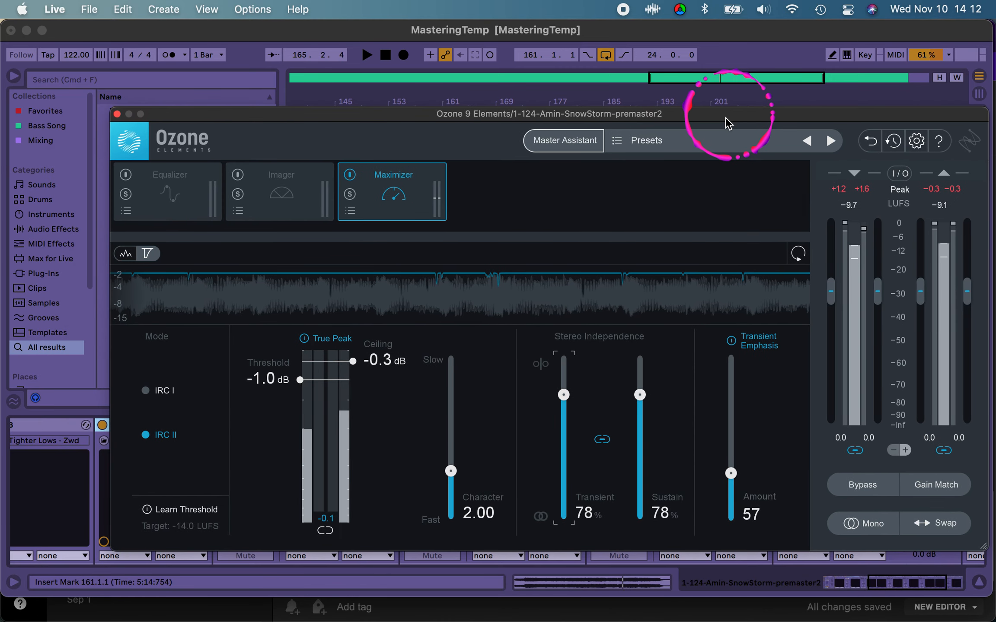
left_click(116, 115)
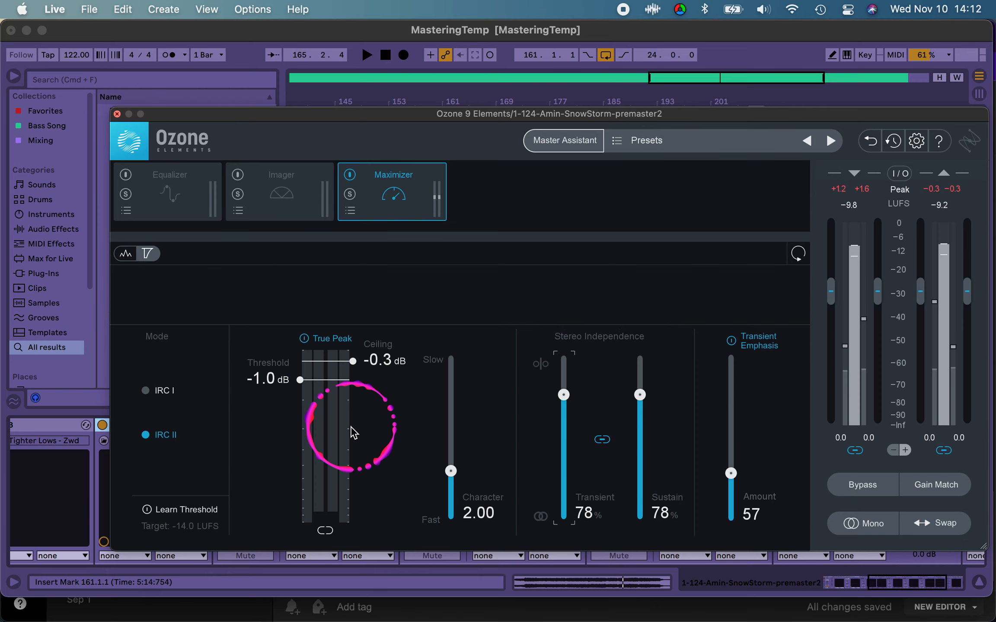
Step: Reopen SSLChannel Stereo near the start of the rack and lower its LMF frequency to about 0.2 kHz
scroll(811, 478, "right", 5)
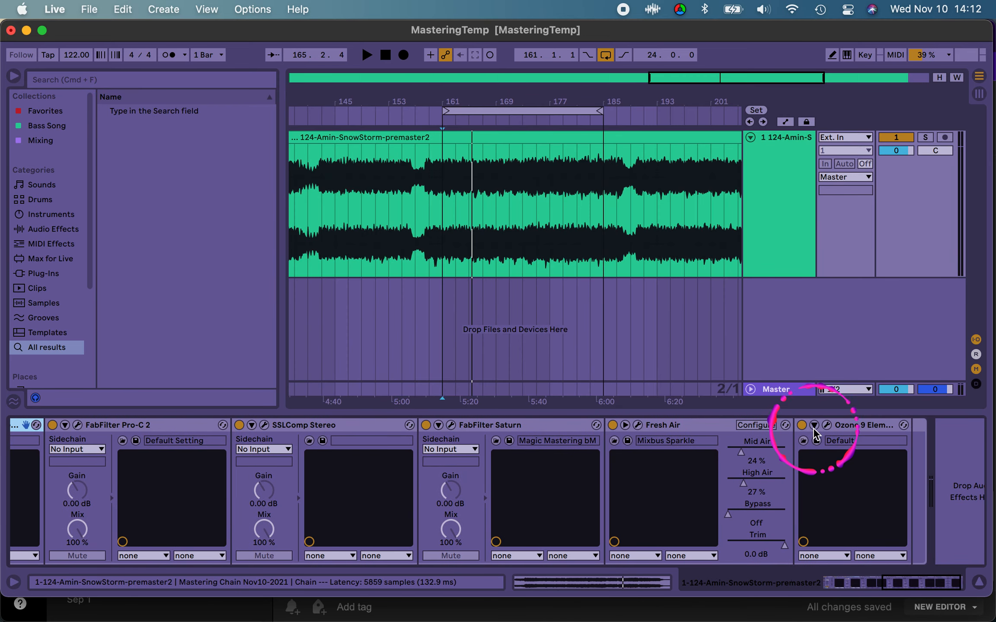
scroll(590, 489, "left", 5)
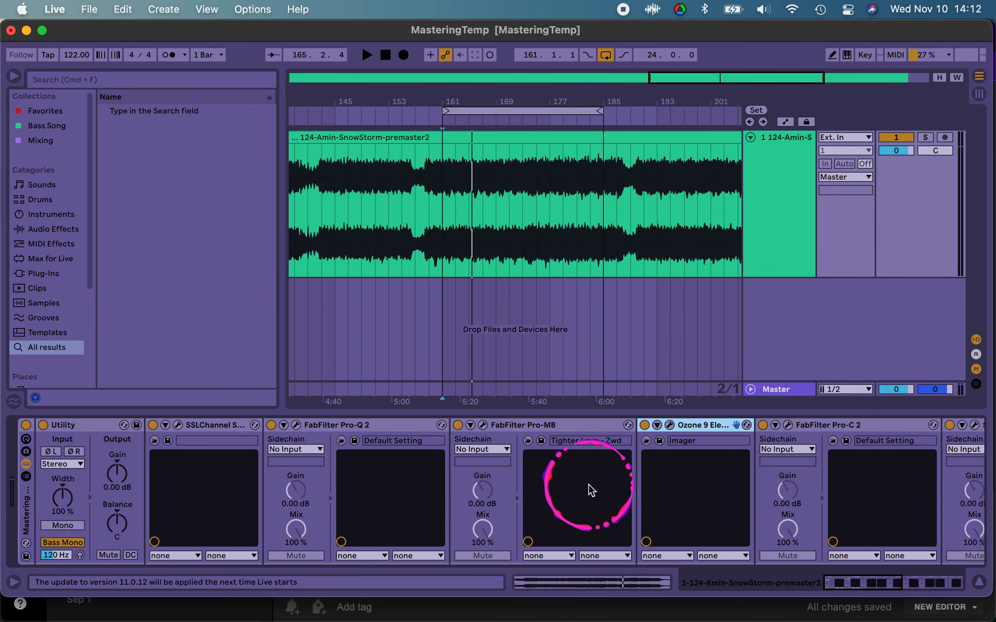
left_click(186, 424)
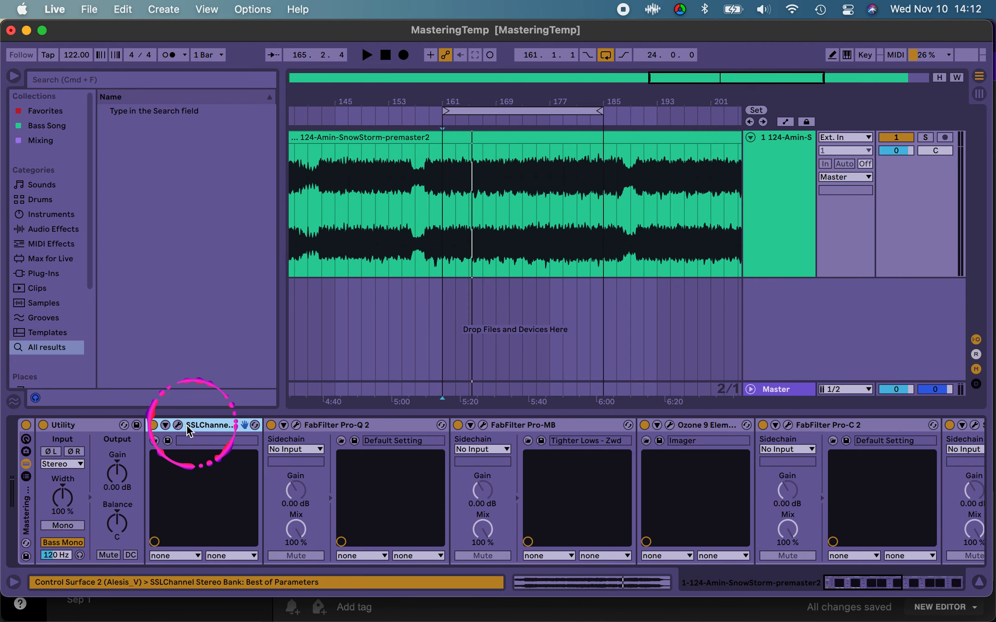
left_click(181, 425)
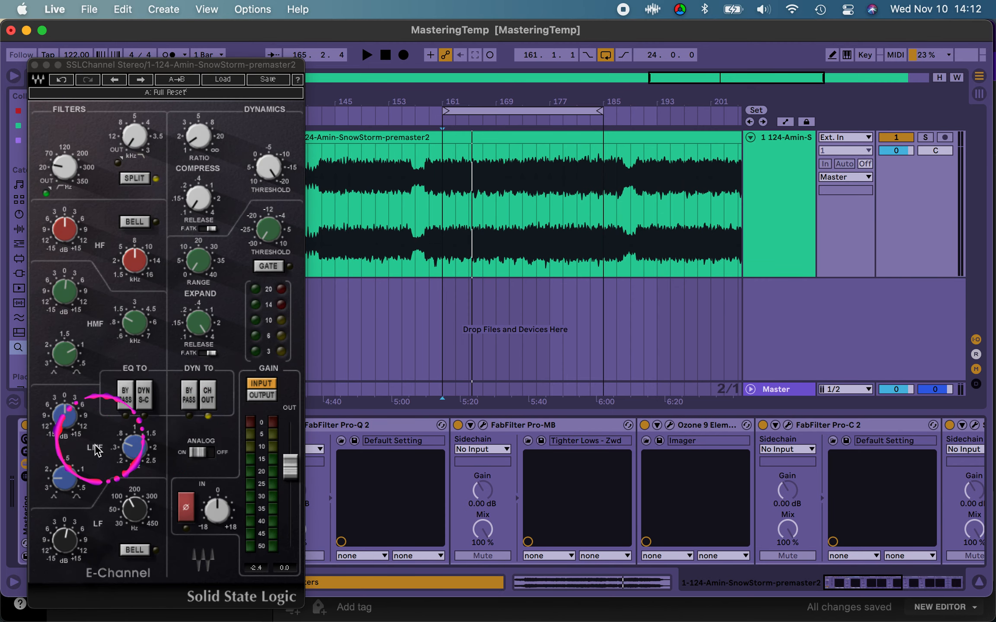
mouse_move(131, 450)
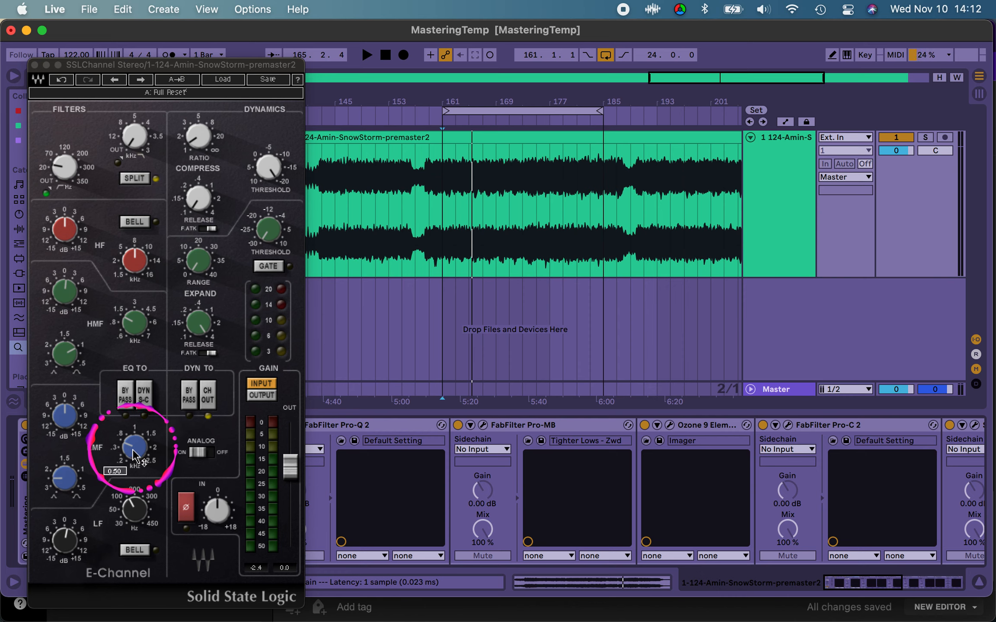
left_click_drag(122, 461, 138, 531)
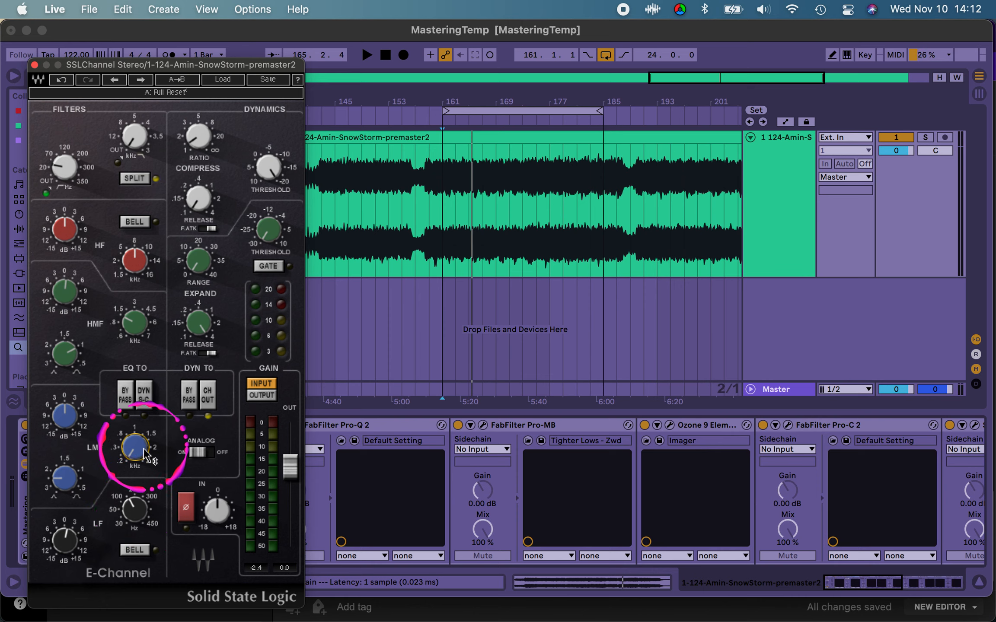
Step: Audition the loop while setting the SSLChannel LMF band to about -1.3 dB gain and 0.51 kHz frequency
key("space")
key("space")
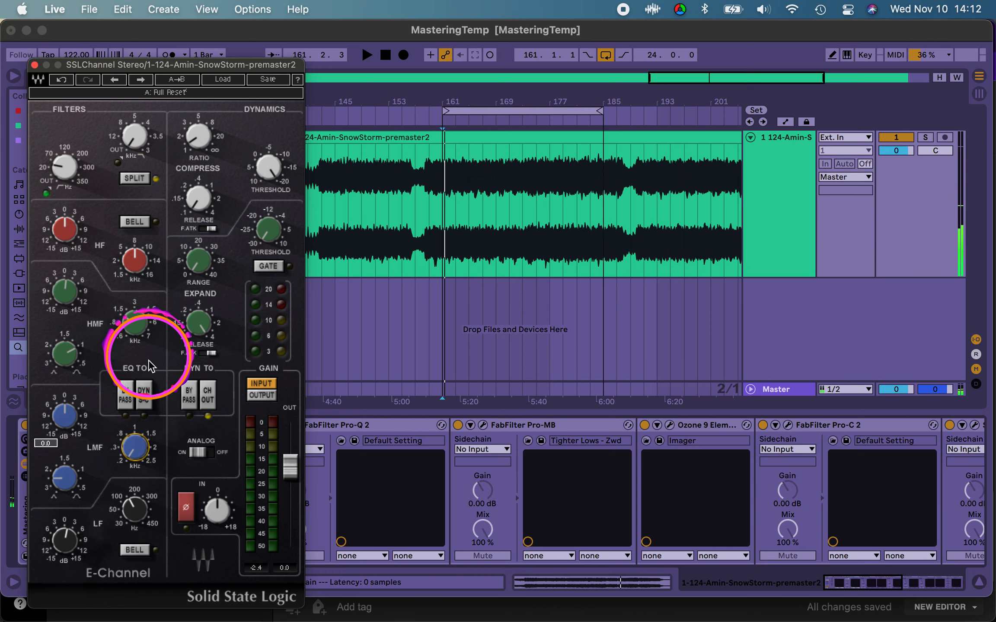
key("space")
left_click_drag(64, 416, 68, 456)
left_click(64, 414)
key("space")
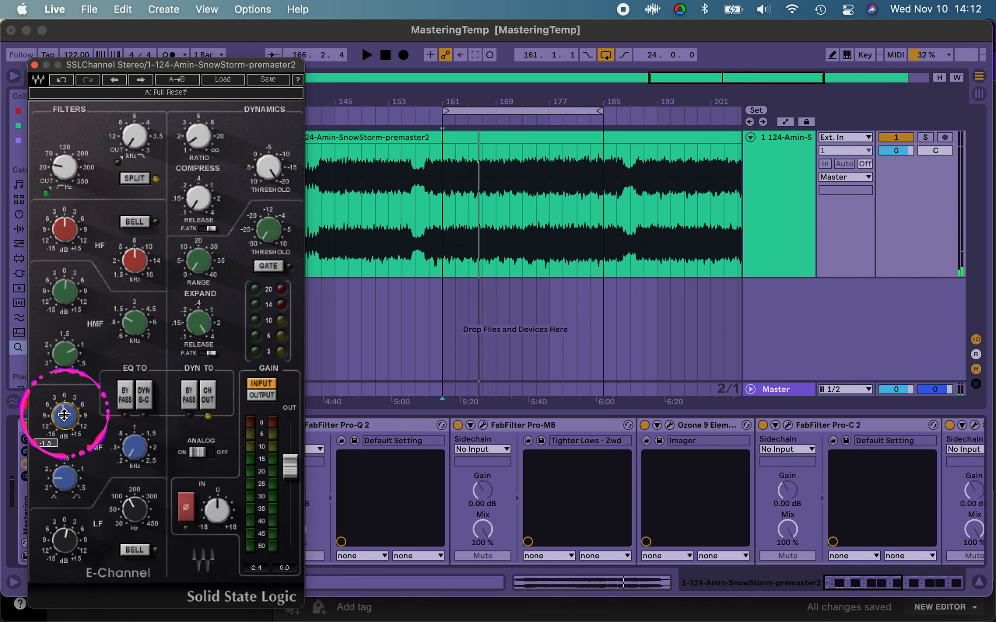
left_click(134, 447)
key("space")
left_click_drag(137, 435, 139, 391)
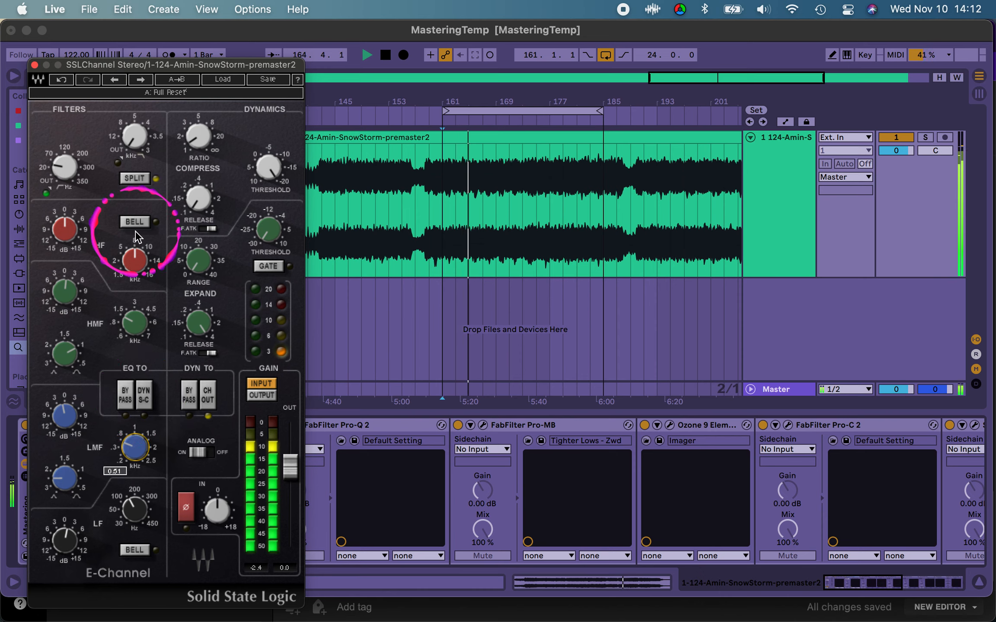
Step: Exaggerate the LMF cut to about -6.3 dB by ear, settle its gain at about -1.6 dB, and close SSLChannel
left_click(63, 417)
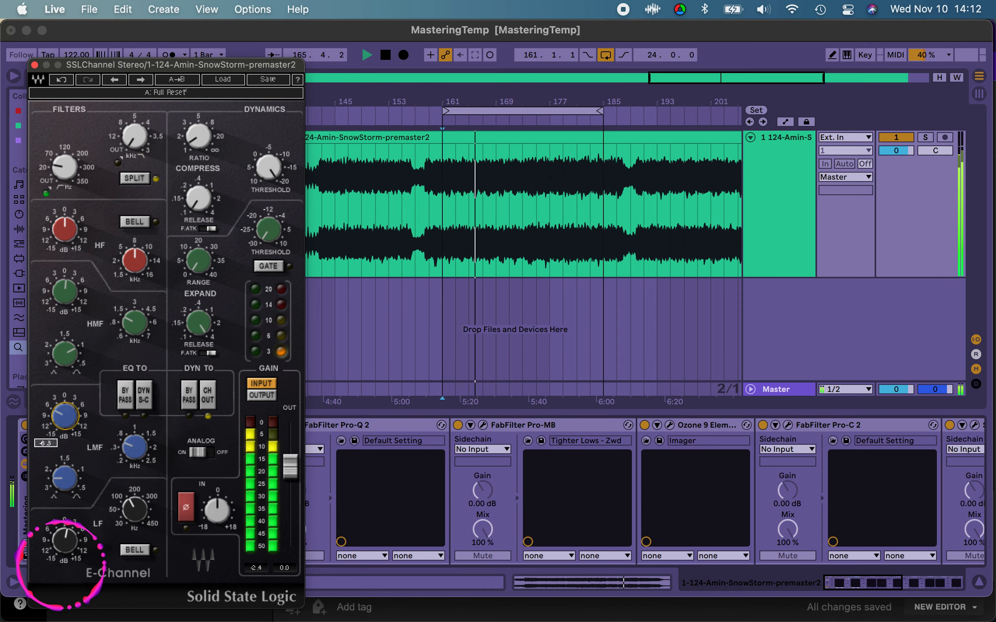
left_click_drag(63, 425, 55, 596)
left_click_drag(68, 466, 62, 425)
key("space")
key("space")
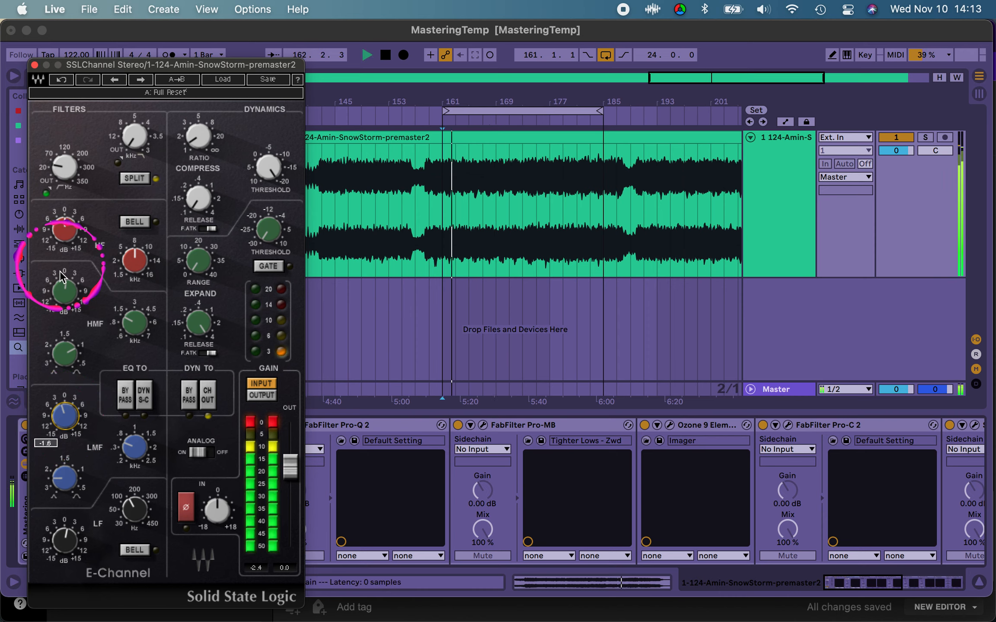
left_click_drag(64, 425, 64, 423)
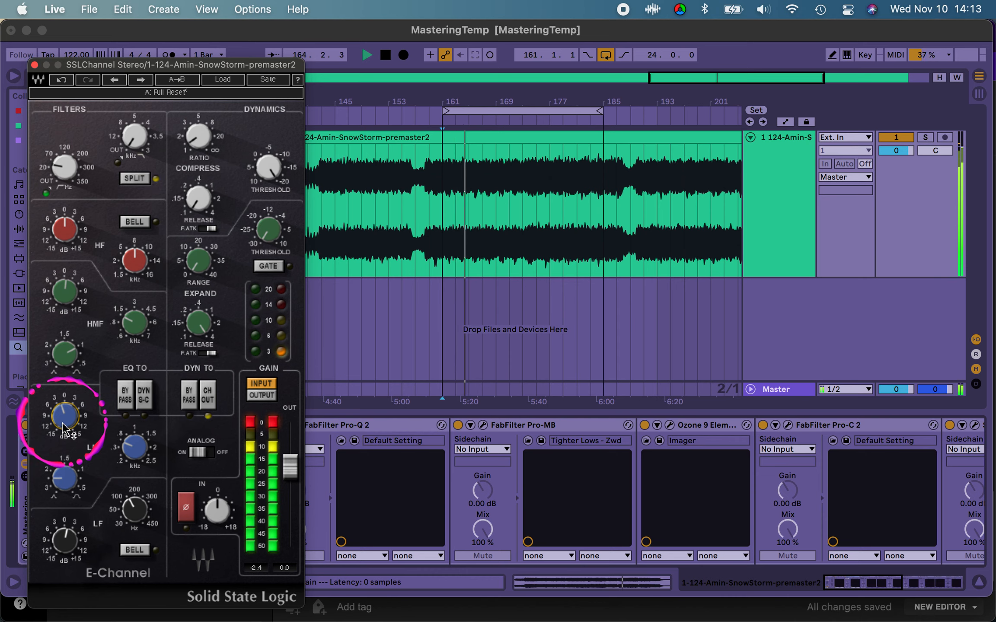
key("space")
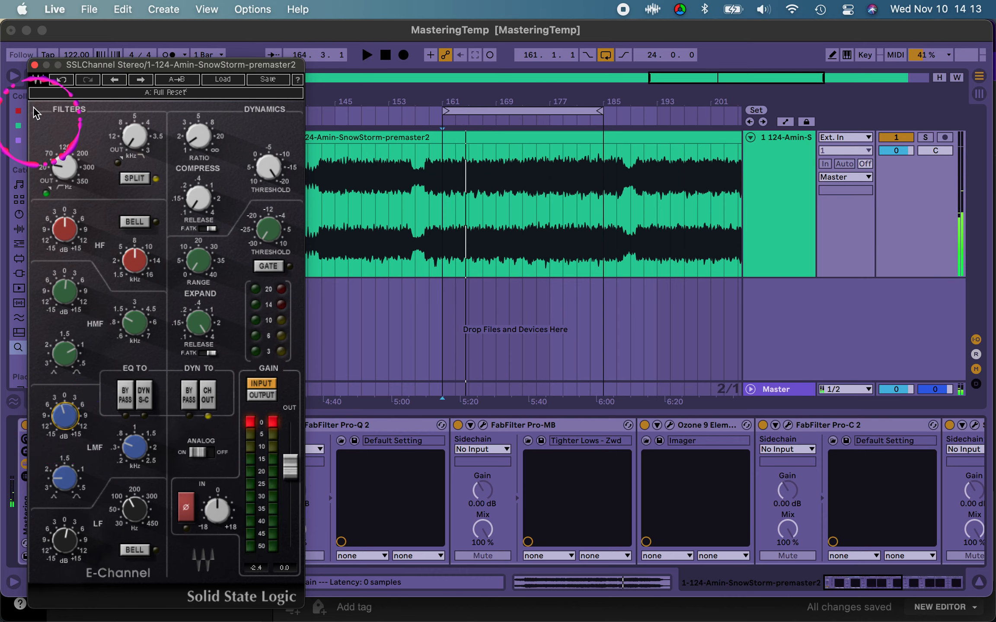
left_click(34, 65)
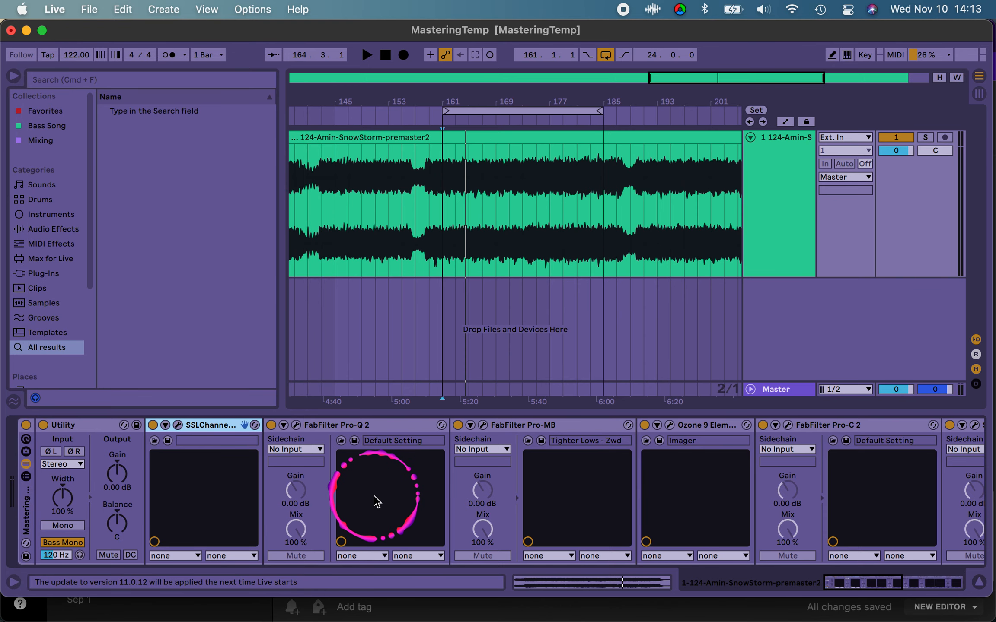
Step: Open the last Ozone 9 Elements device in the rack and bring the Youlean Loudness Meter into view beside it
scroll(374, 500, "right", 10)
left_click(822, 425)
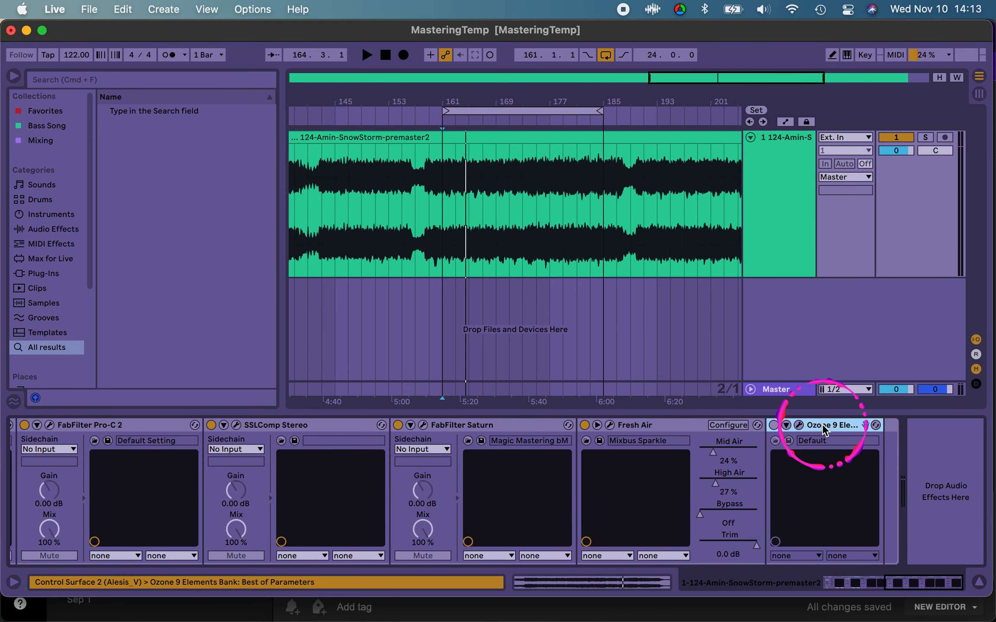
left_click(798, 425)
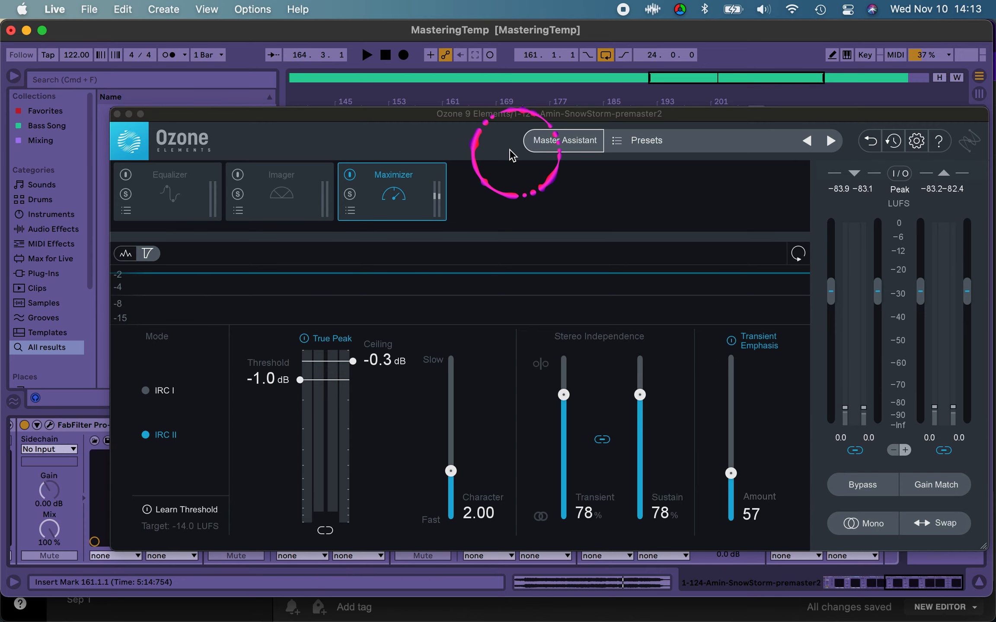
left_click_drag(469, 114, 399, 118)
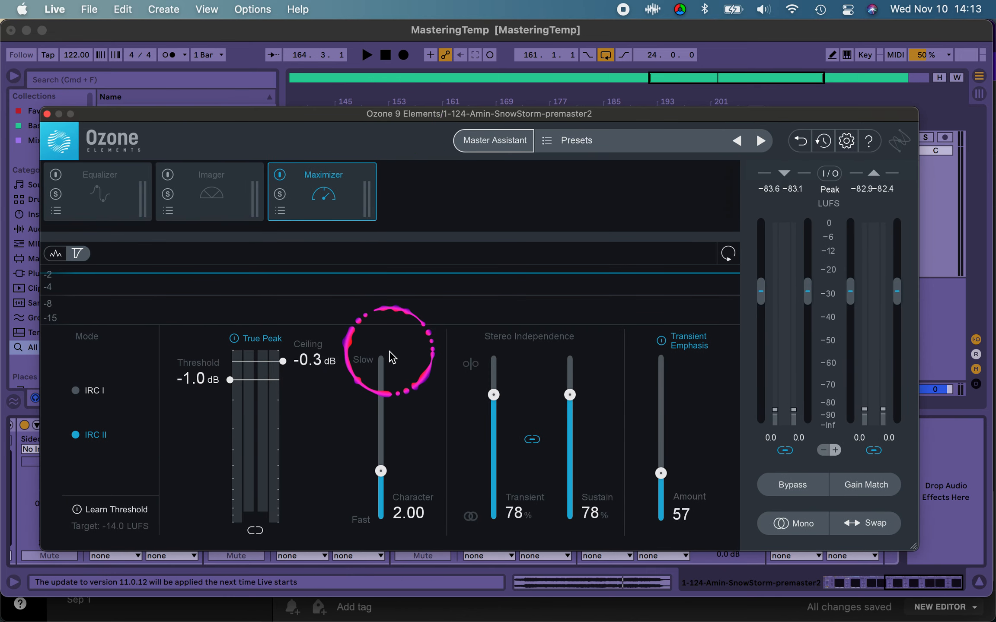
left_click_drag(345, 112, 318, 129)
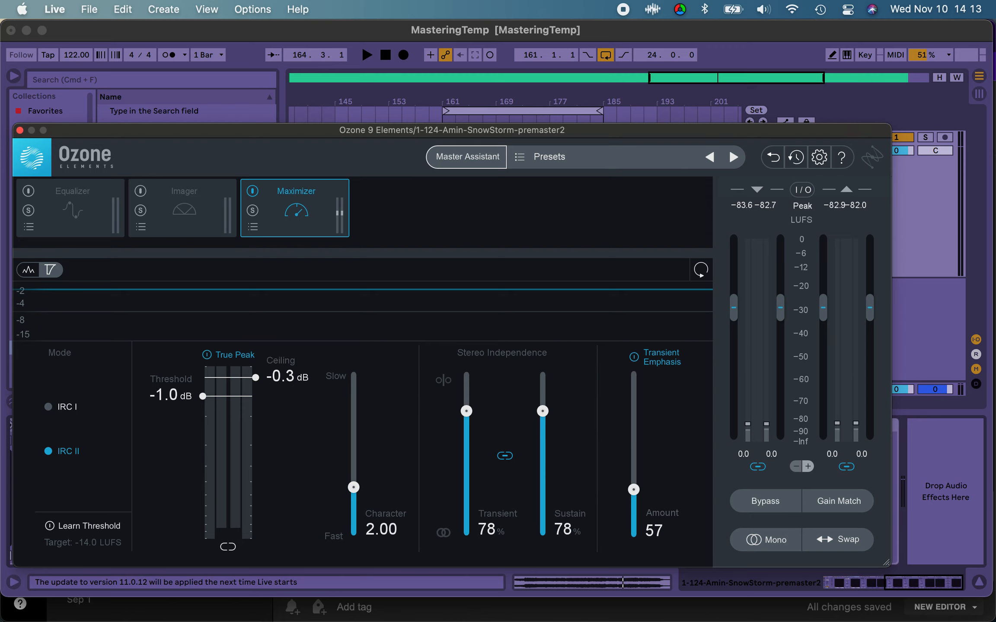
left_click_drag(870, 0, 916, 15)
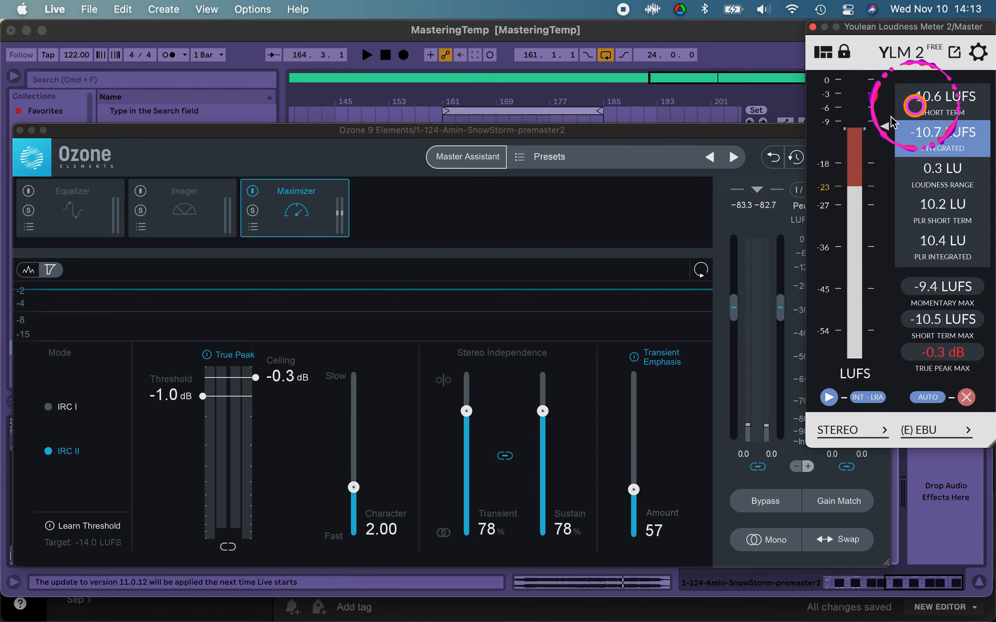
Step: Place the insert mark at bar 161 behind the Ozone window and play the loop to check the integrated loudness
left_click(514, 136)
left_click_drag(512, 134, 509, 331)
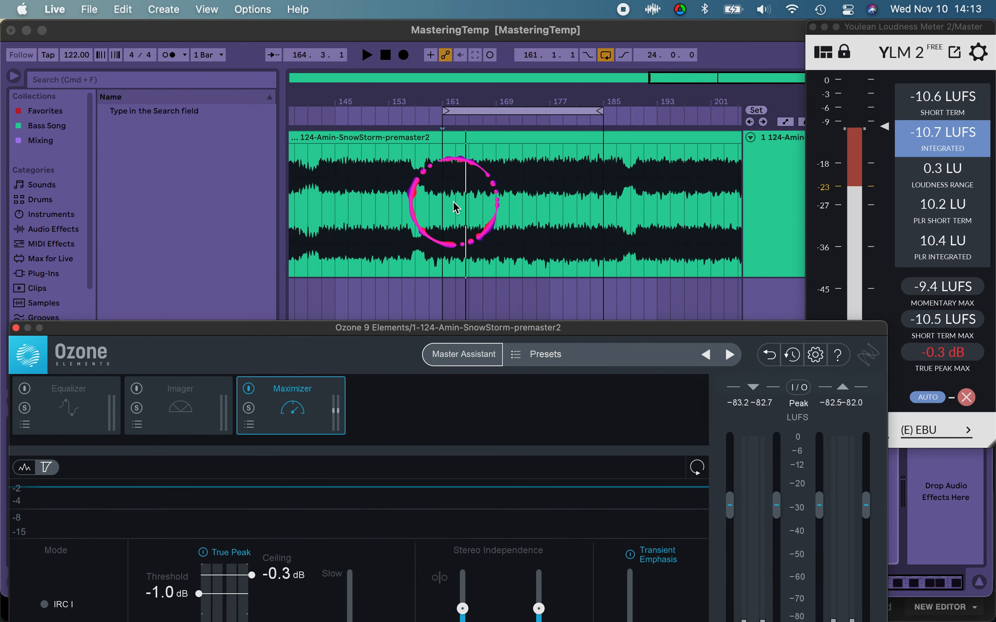
left_click(455, 205)
left_click_drag(479, 327, 460, 106)
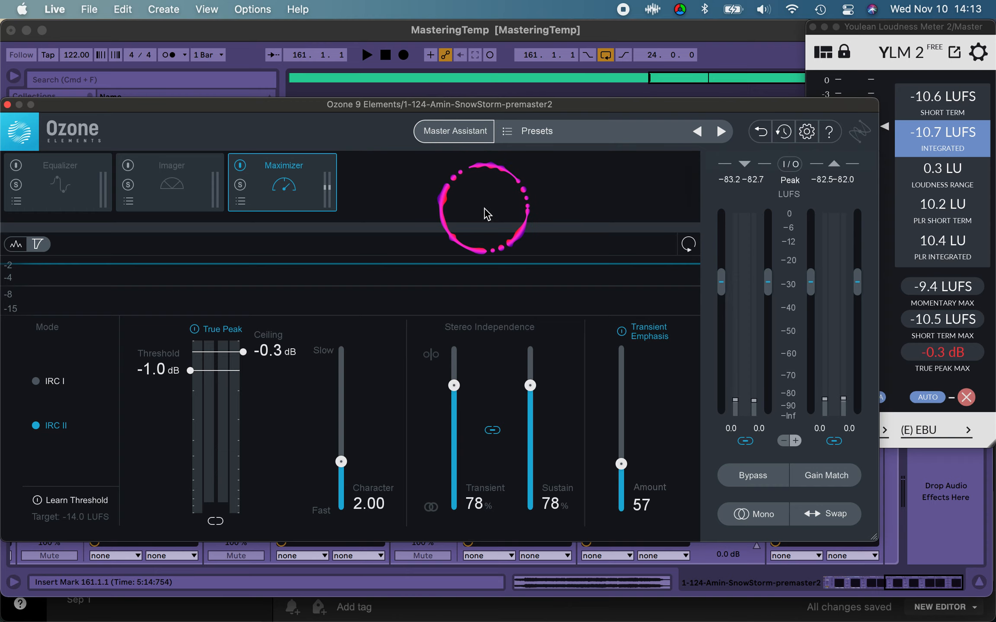
key("space")
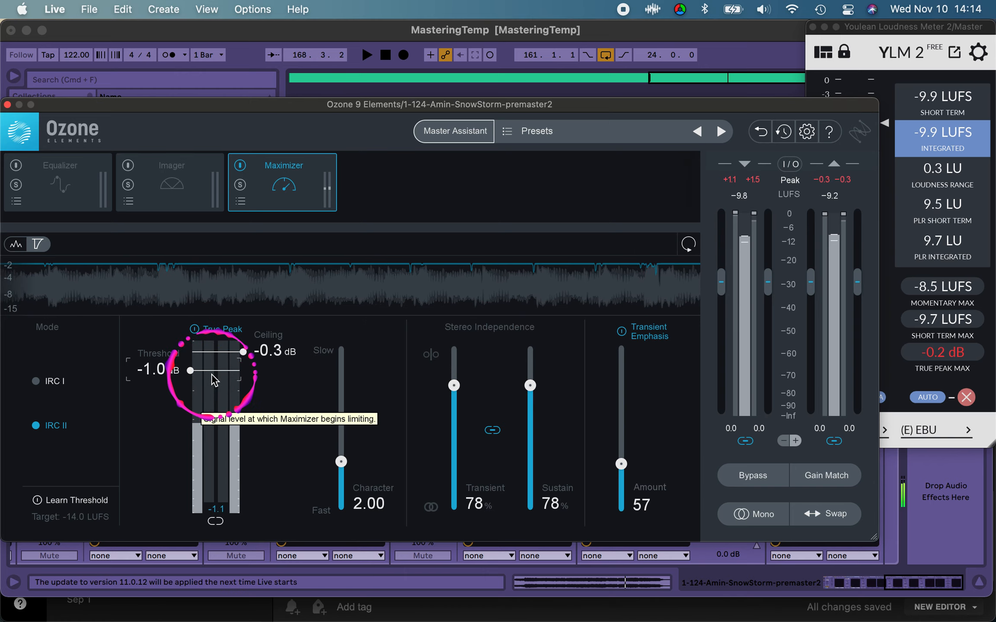
Step: Set the Ozone Maximizer Threshold to -0.9 dB and audition the loop
left_click_drag(190, 375, 191, 374)
key("space")
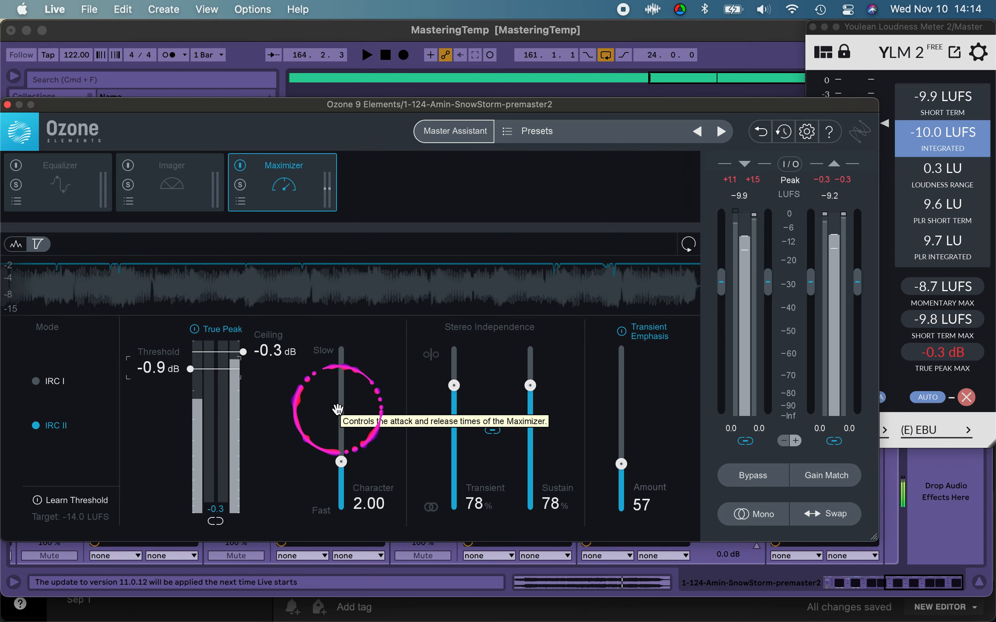
key("space")
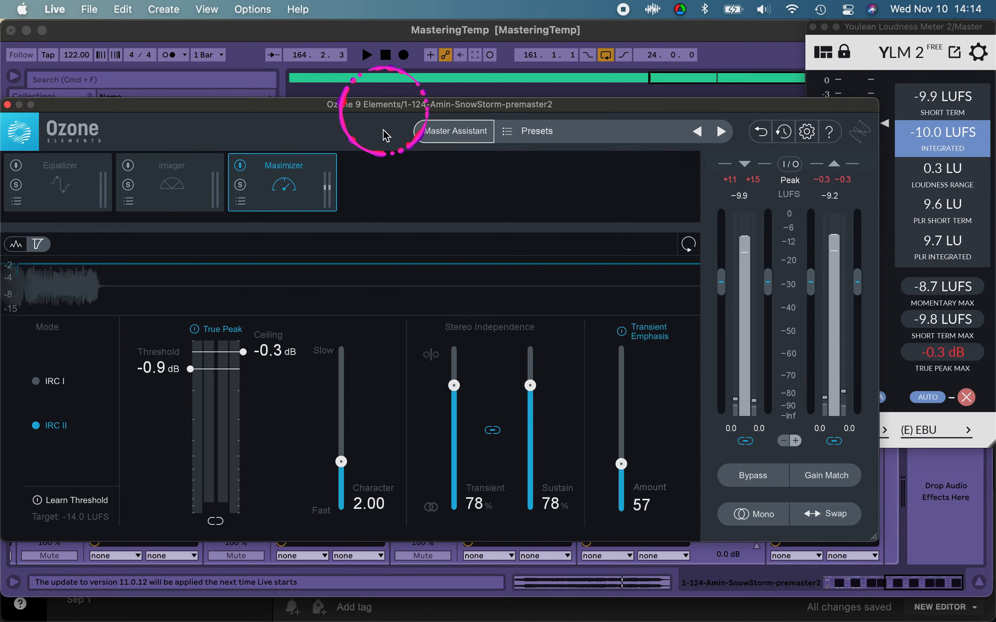
Step: Replay the loop from bar 161 to recheck its integrated loudness and true peak on the Youlean meter
left_click(943, 145)
left_click(561, 286)
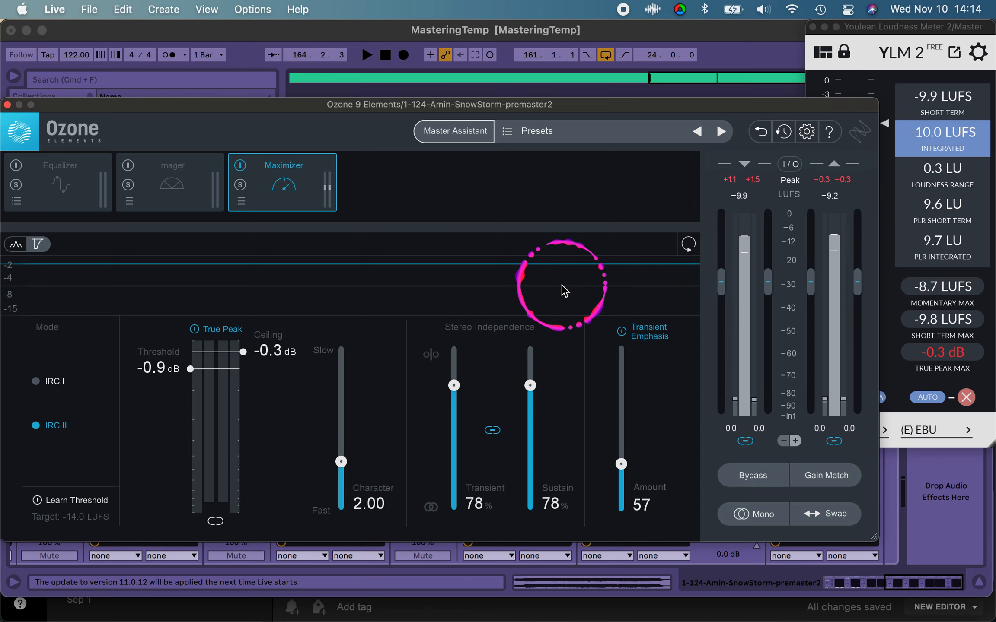
key("space")
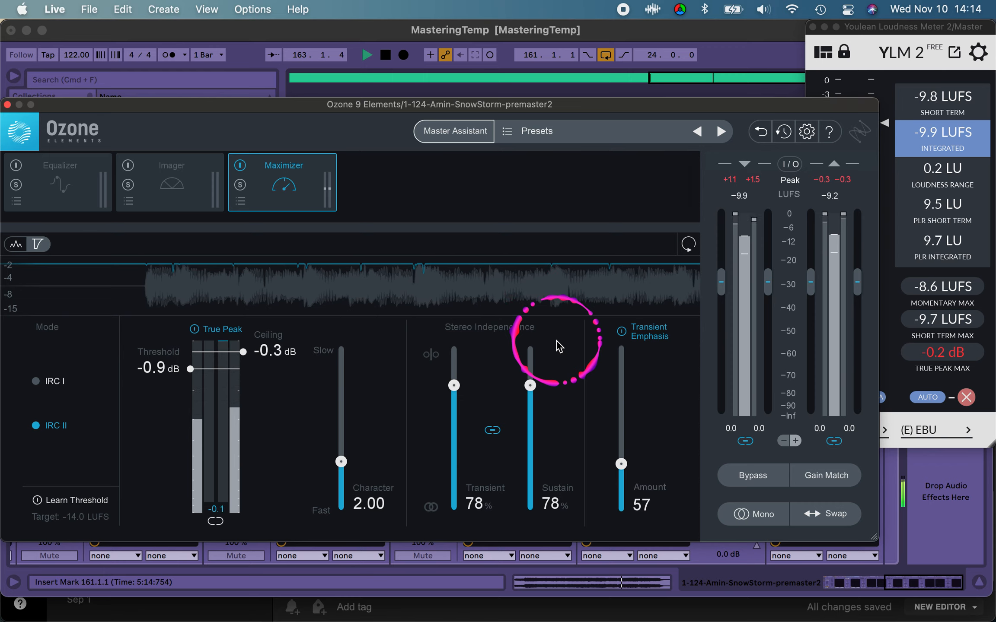
key("space")
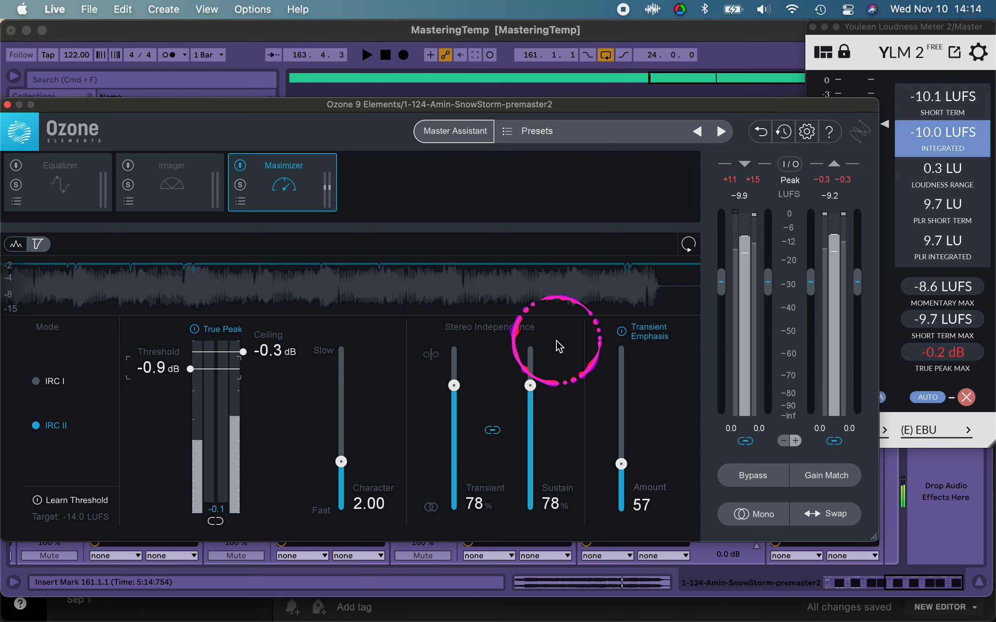
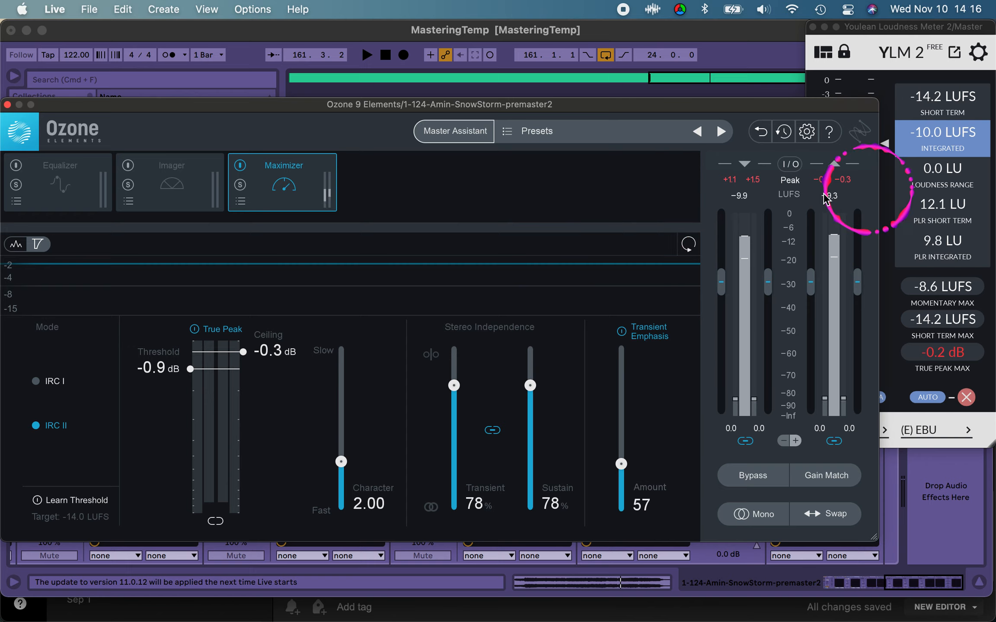
left_click(738, 193)
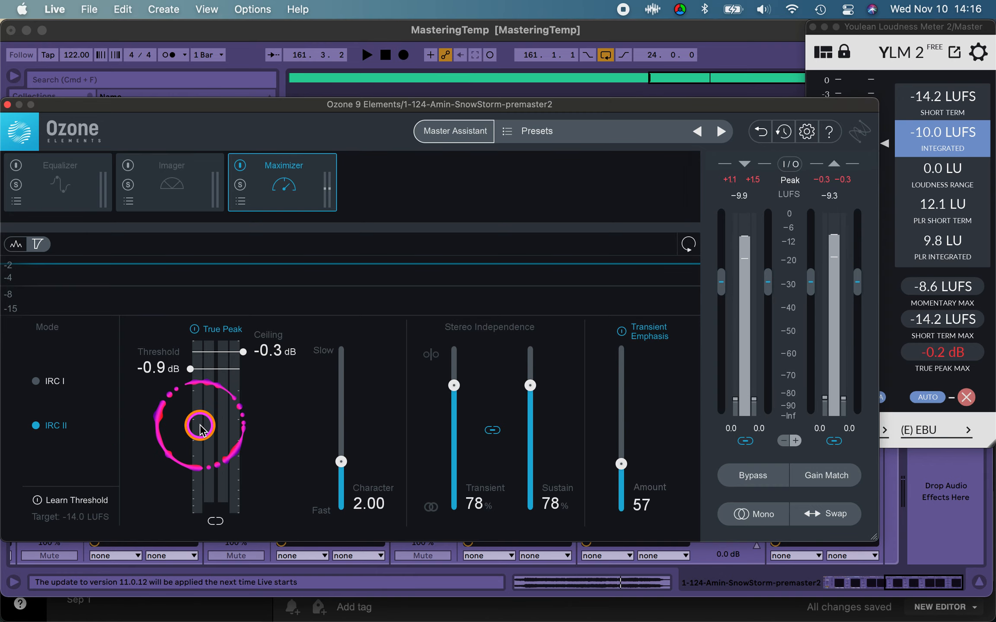
left_click(282, 404)
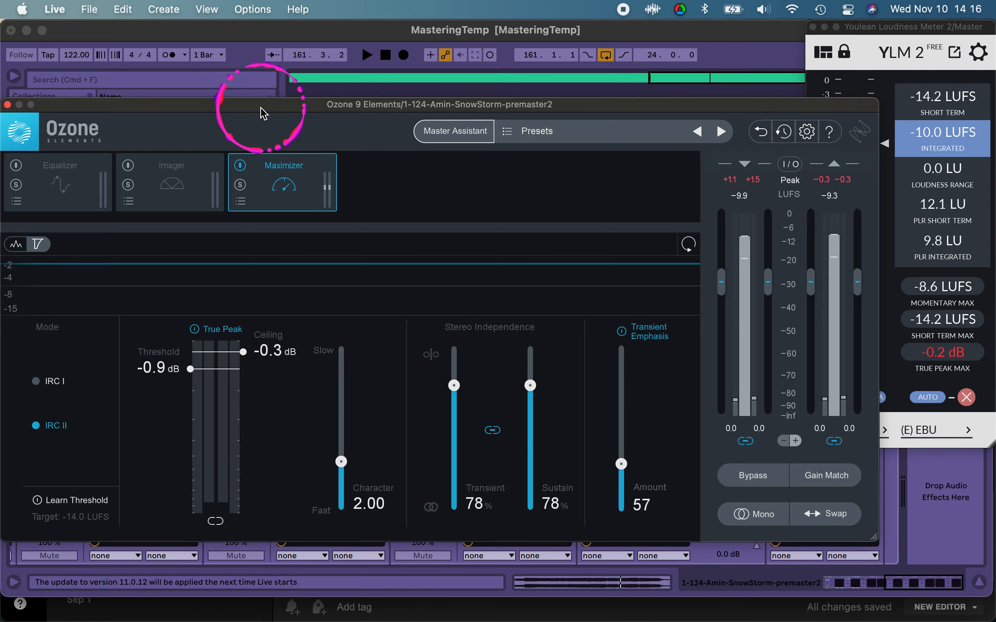
Step: Bring the Youlean Loudness Meter in front of the Ozone window and show the master's Voxengo SPAN analyzer beside it
mouse_move(57, 102)
left_mouse_down()
mouse_move(94, 104)
mouse_move(67, 107)
left_mouse_up()
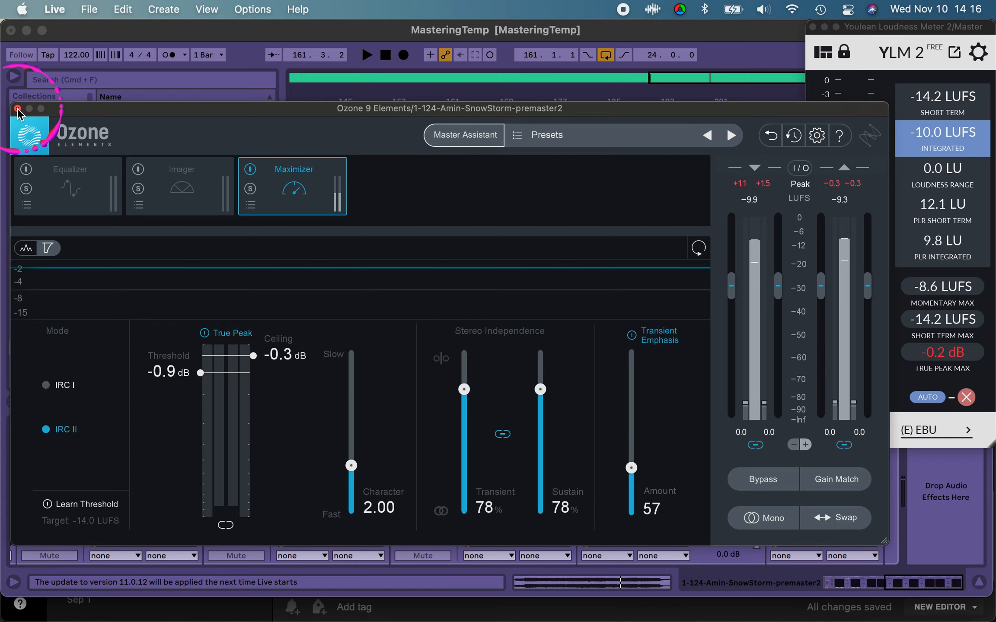
left_click(942, 133)
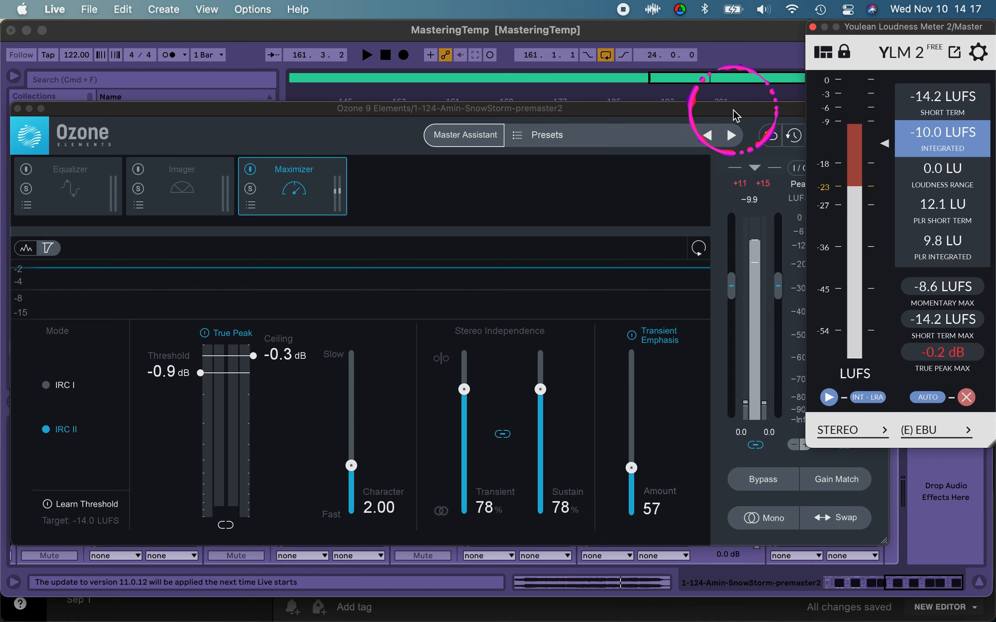
left_click_drag(411, 1, 473, 107)
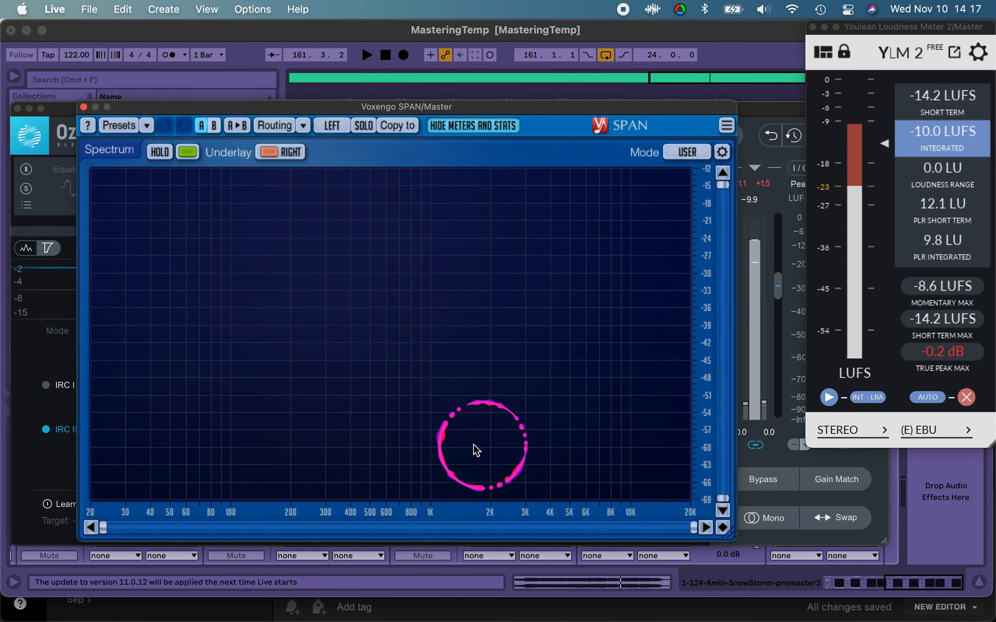
Step: Examine the low, mid and high frequency ranges on the SPAN spectrum display alongside the integrated loudness on the Youlean meter
left_click(470, 397)
left_click(429, 360)
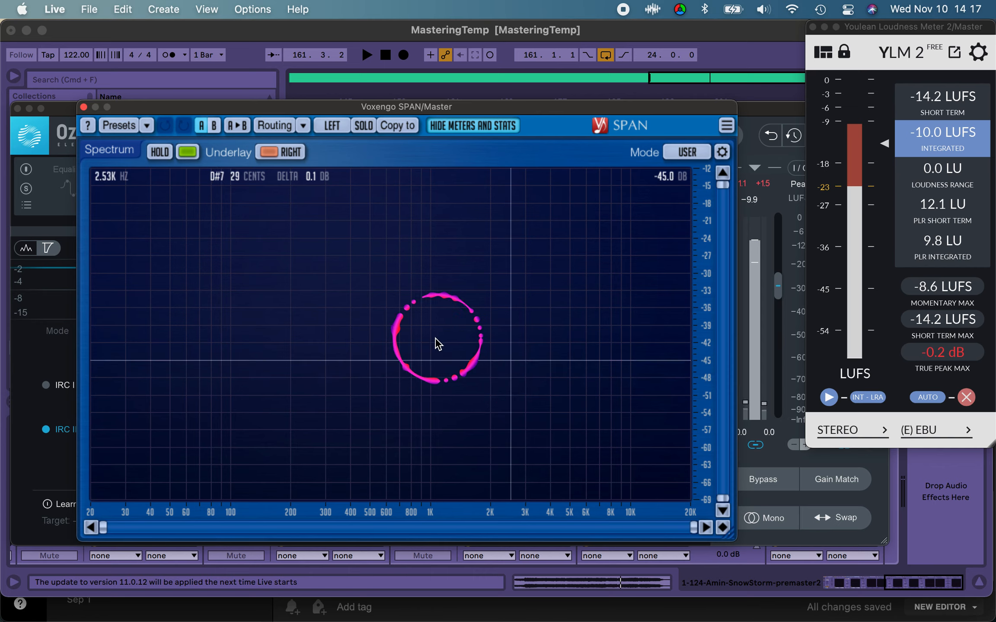
left_click(459, 354)
mouse_move(511, 361)
left_mouse_down()
mouse_move(447, 362)
mouse_move(517, 363)
left_mouse_up()
left_click_drag(505, 363, 451, 363)
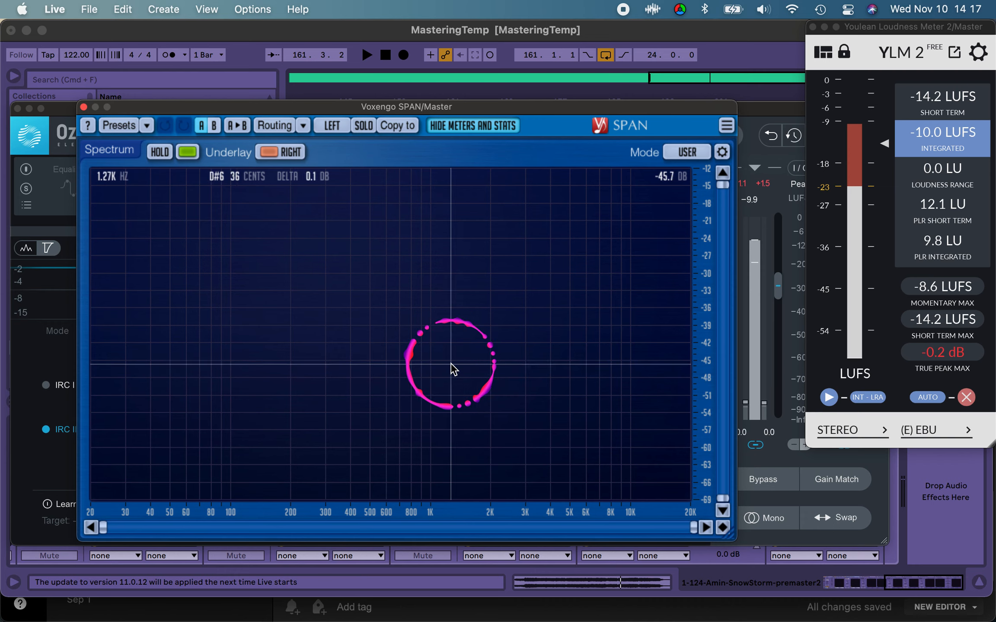
left_click(143, 254)
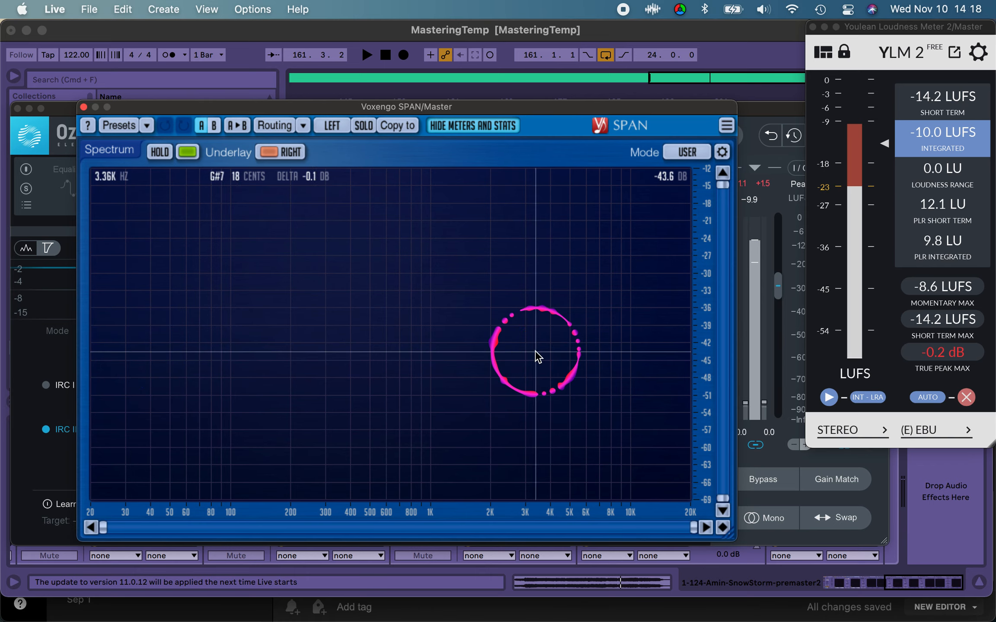
left_click(489, 315)
left_click(465, 331)
left_click(501, 264)
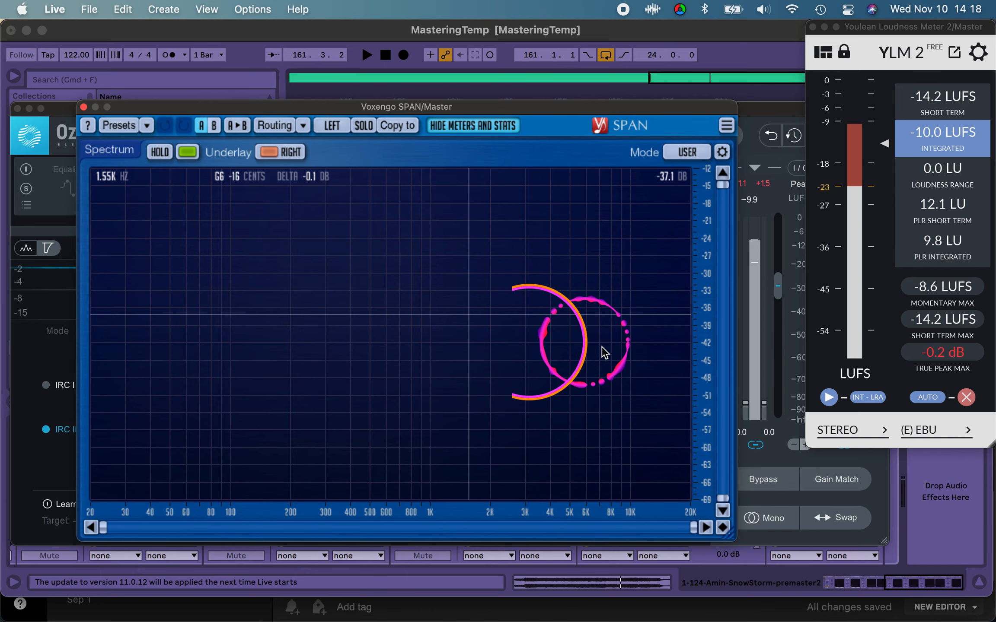
left_click(479, 316)
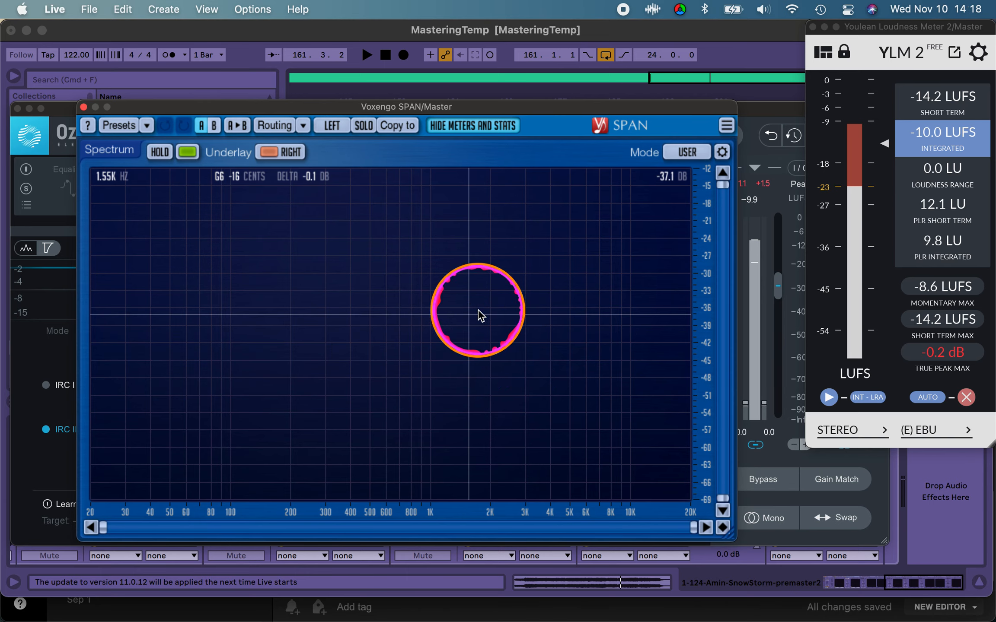
left_click(167, 292)
left_click(182, 330)
left_click(212, 325)
left_click(662, 270)
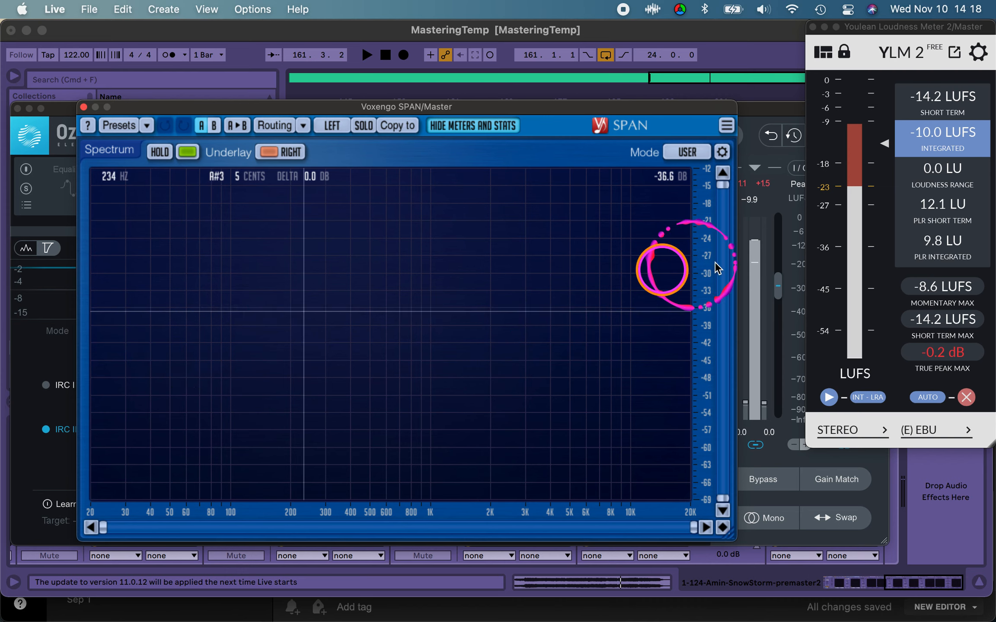
left_click(670, 312)
left_click(358, 405)
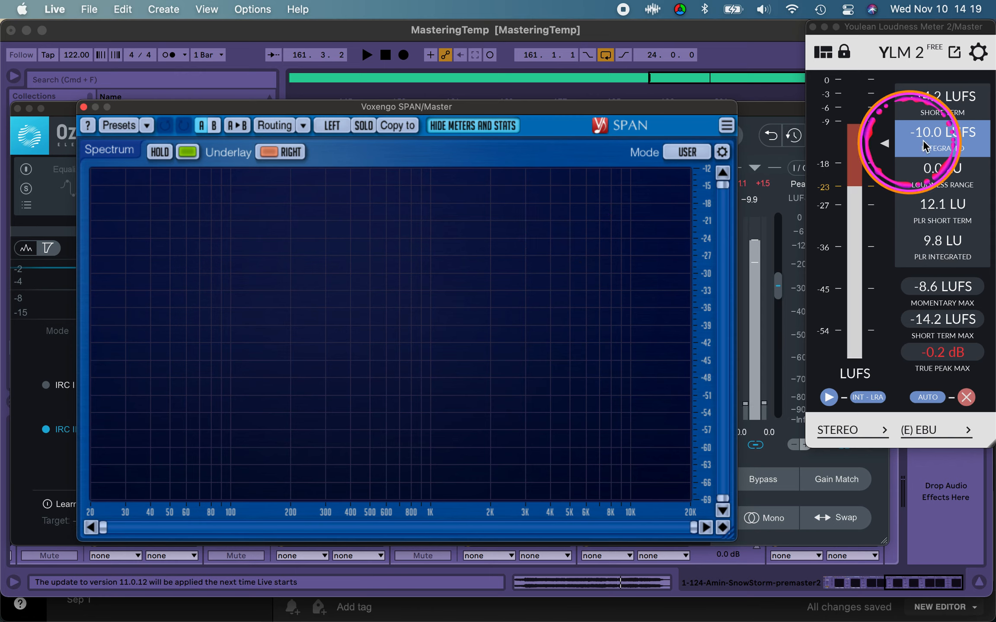
left_click(942, 139)
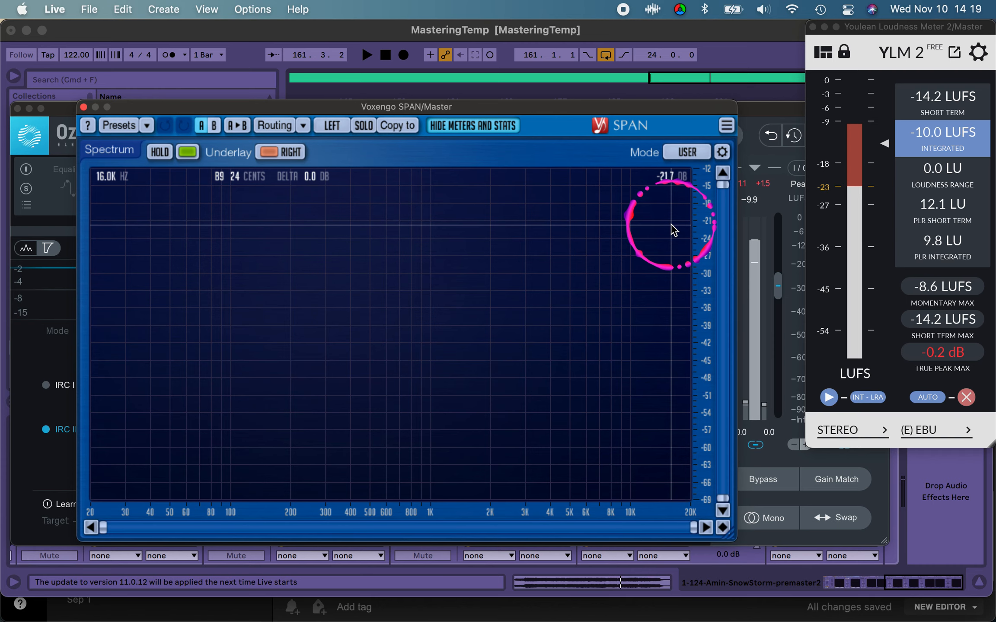
Step: Close the Voxengo SPAN and Ozone 9 Elements windows to uncover the arrangement and the mastering rack
left_click_drag(164, 111, 196, 125)
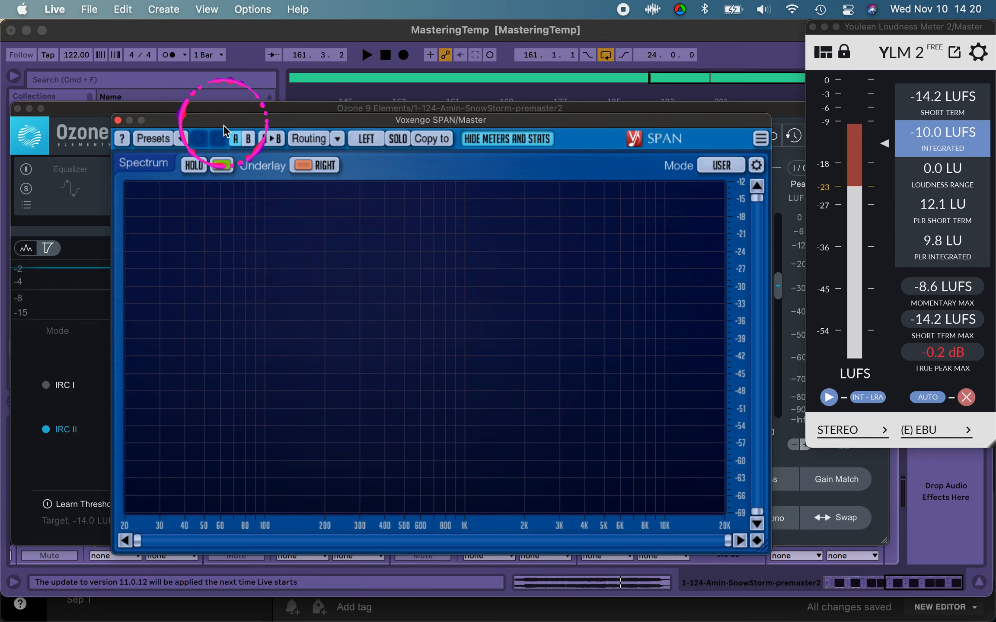
left_click_drag(224, 123, 220, 134)
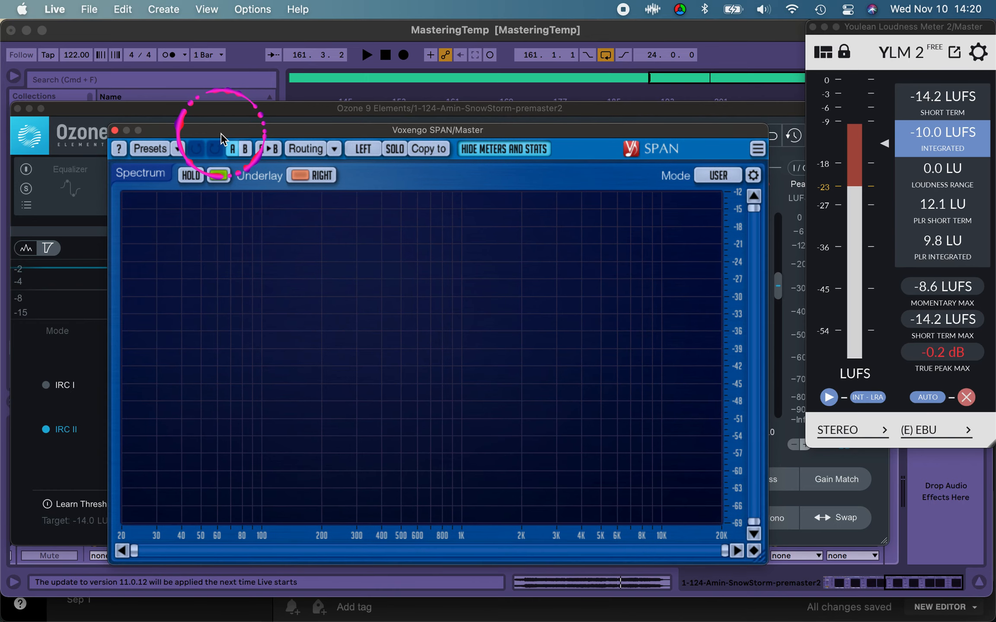
left_click(114, 131)
left_click(17, 108)
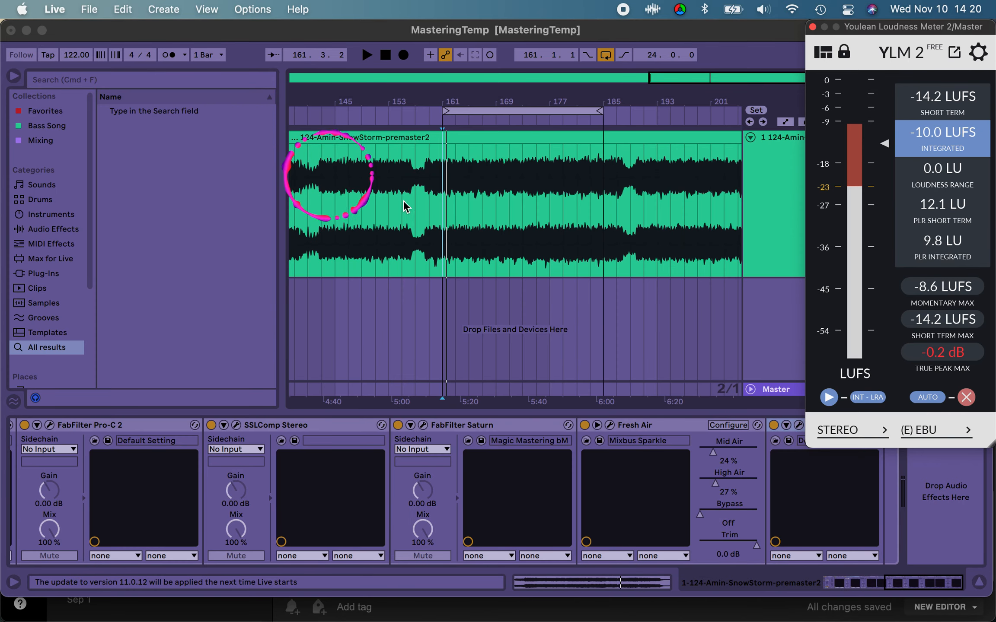
Step: Place the insert mark at bar 161, check the integrated loudness and close the Youlean Loudness Meter
left_click(447, 206)
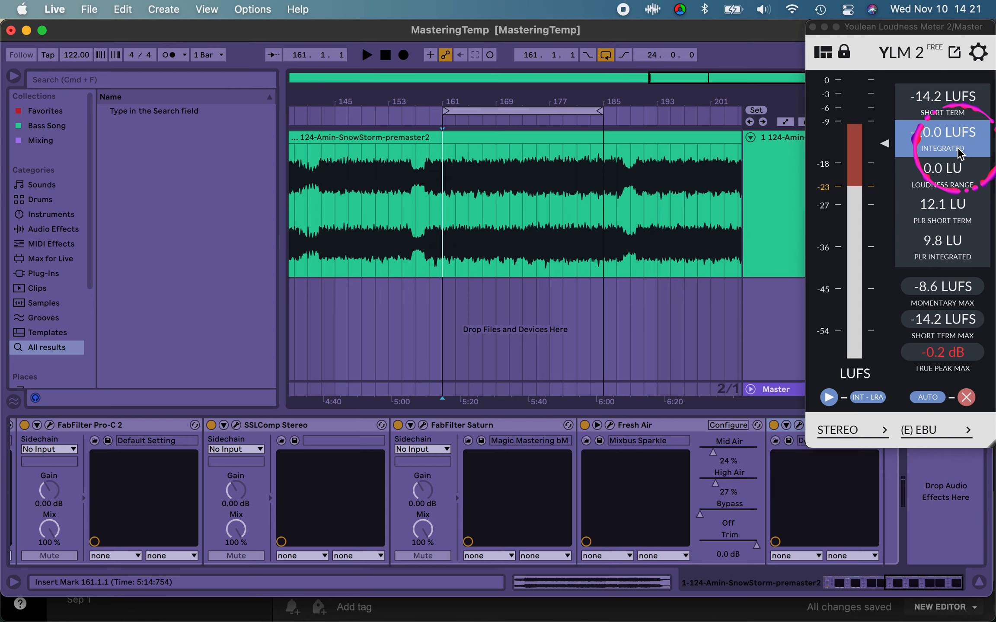
left_click(934, 145)
left_click(930, 145)
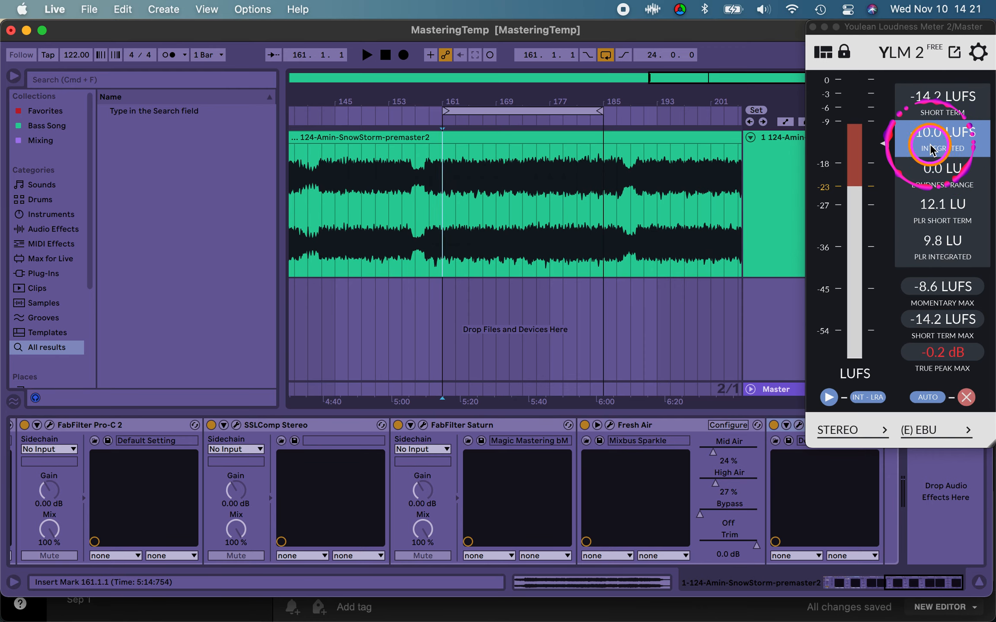
left_click(811, 27)
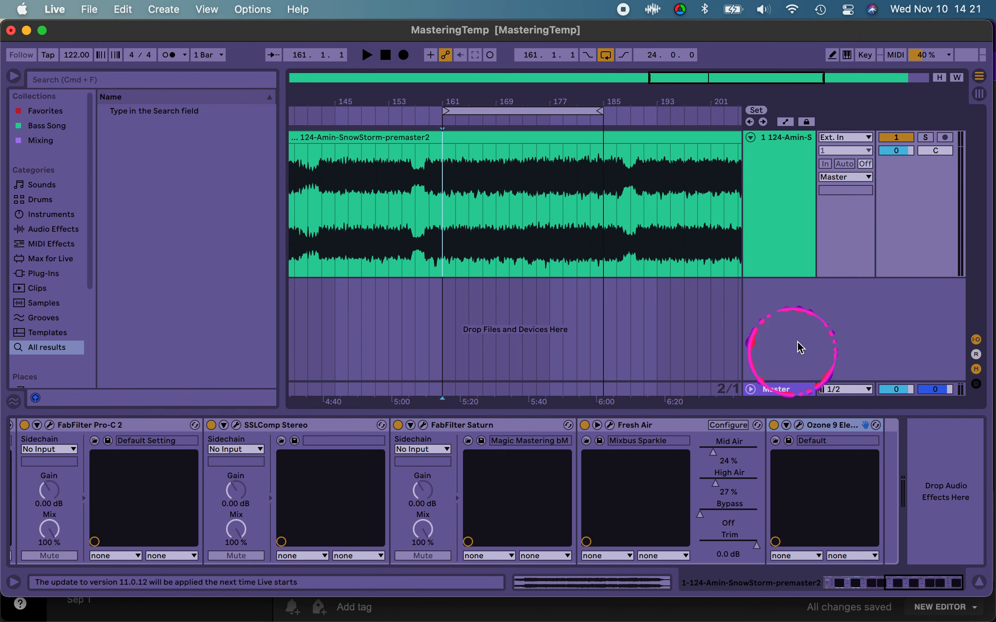
Step: Look over the master's device chain from the final Ozone 9 Elements back to the Utility device
scroll(690, 533, "left", 10)
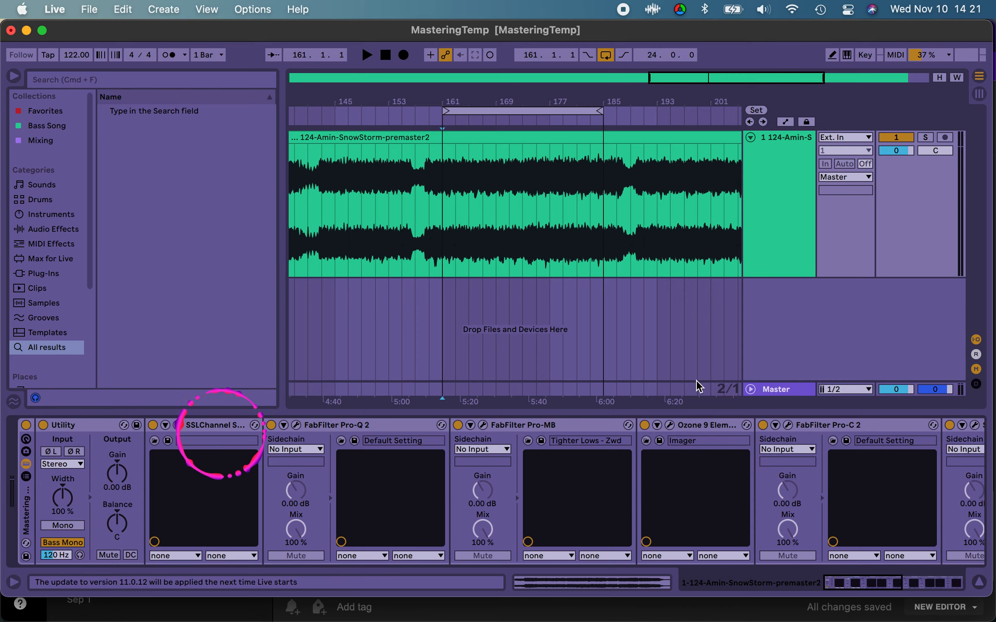
scroll(473, 500, "right", 10)
scroll(476, 510, "left", 10)
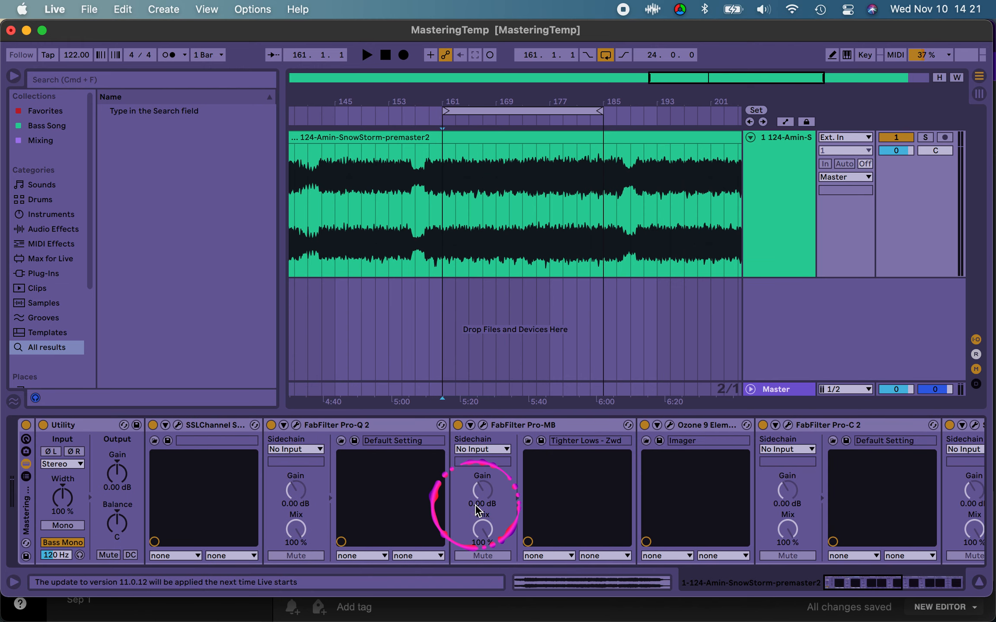